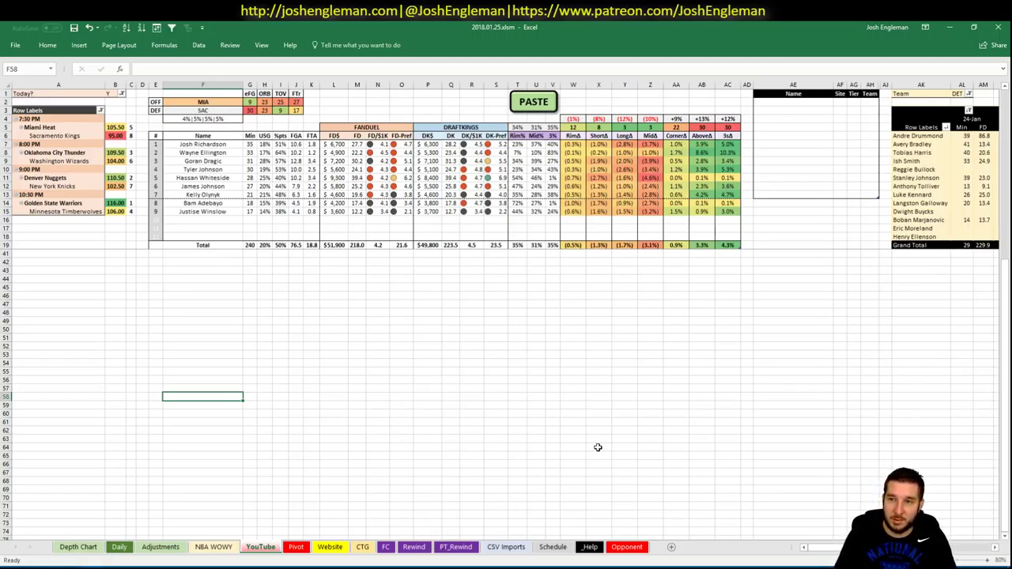
# - Switch to the browser's FanDuel contest page and review the leaderboard and the two lineups compared below it
pyautogui.hotkey('alt', 'Tab')
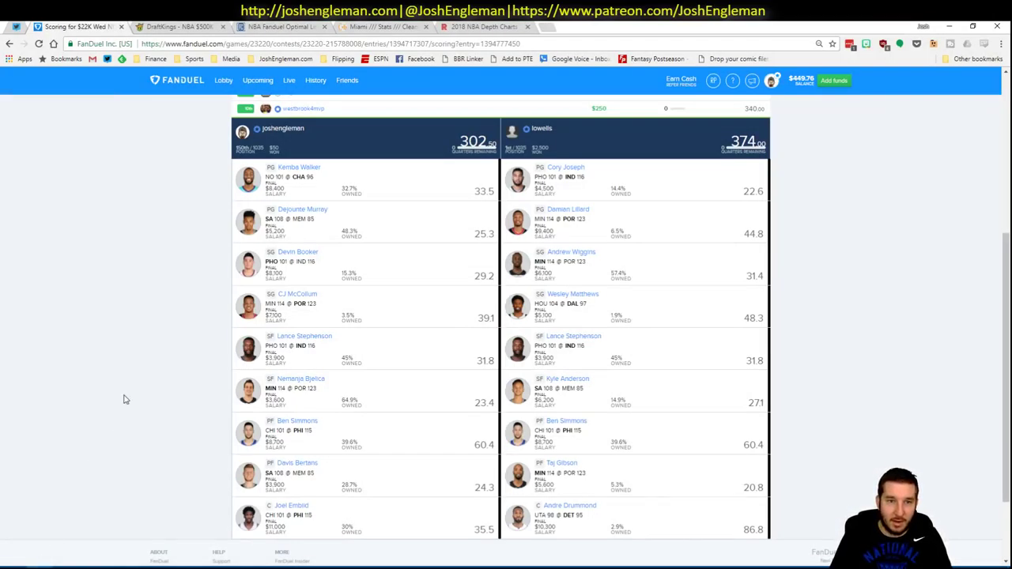
pyautogui.scroll(4, 425, 219)
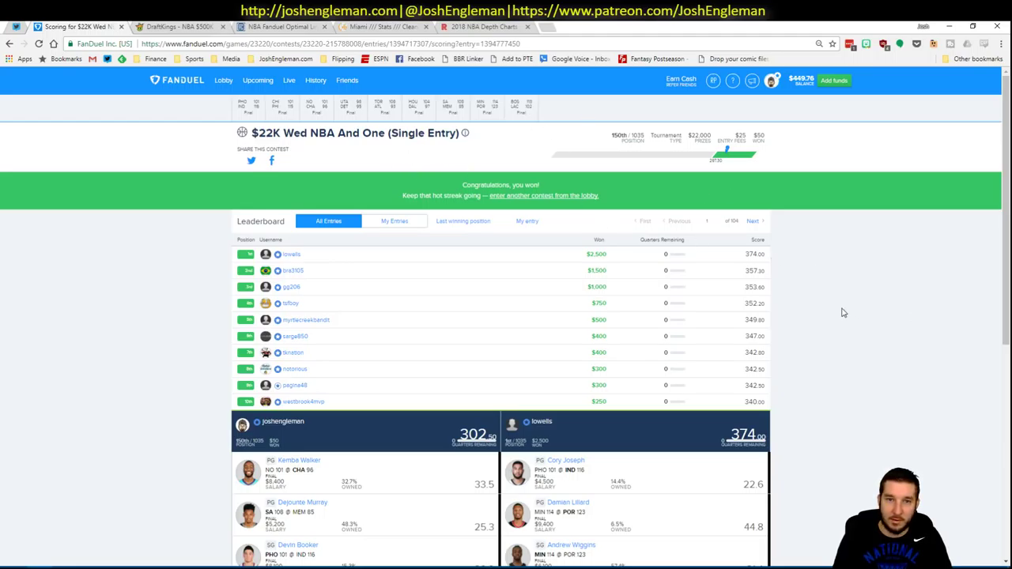
pyautogui.scroll(-1, 843, 314)
pyautogui.scroll(-3, 843, 314)
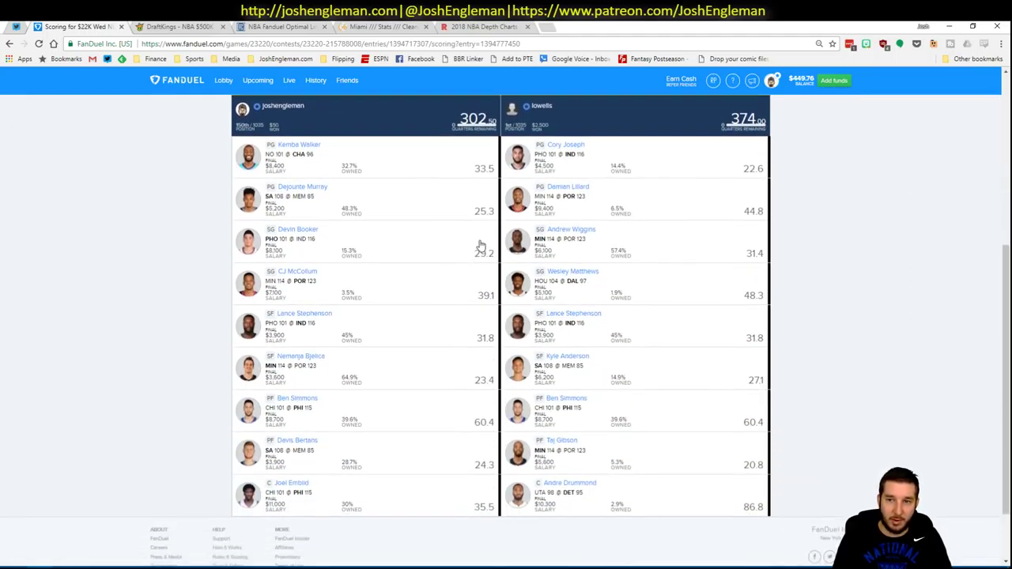
pyautogui.moveTo(1006, 320); pyautogui.dragTo(1007, 313)
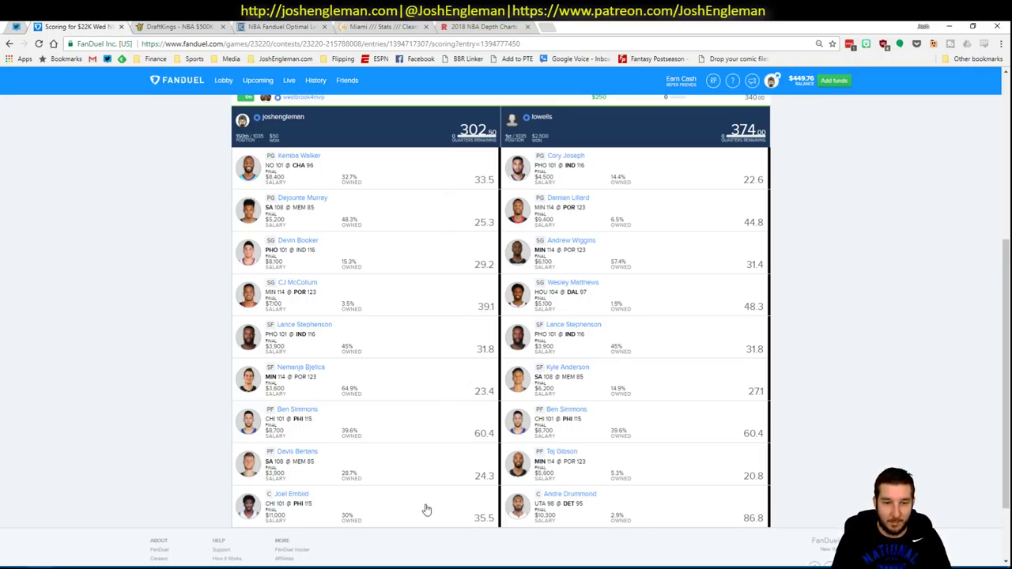
# - View the score breakdowns of Ben Simmons and Joel Embiid in the first lineup, collapsing each one after reading
pyautogui.click(406, 435)
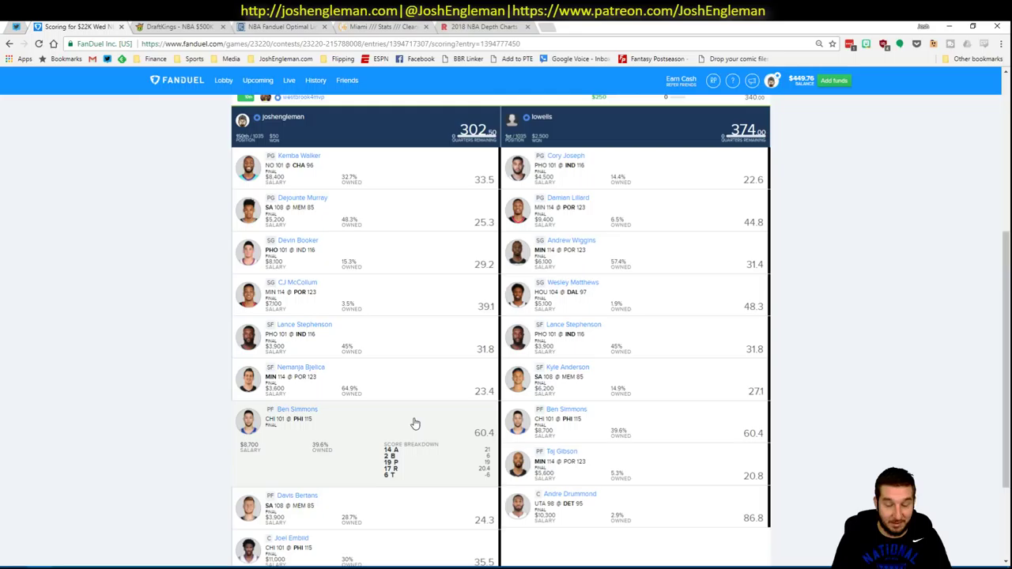
pyautogui.click(415, 425)
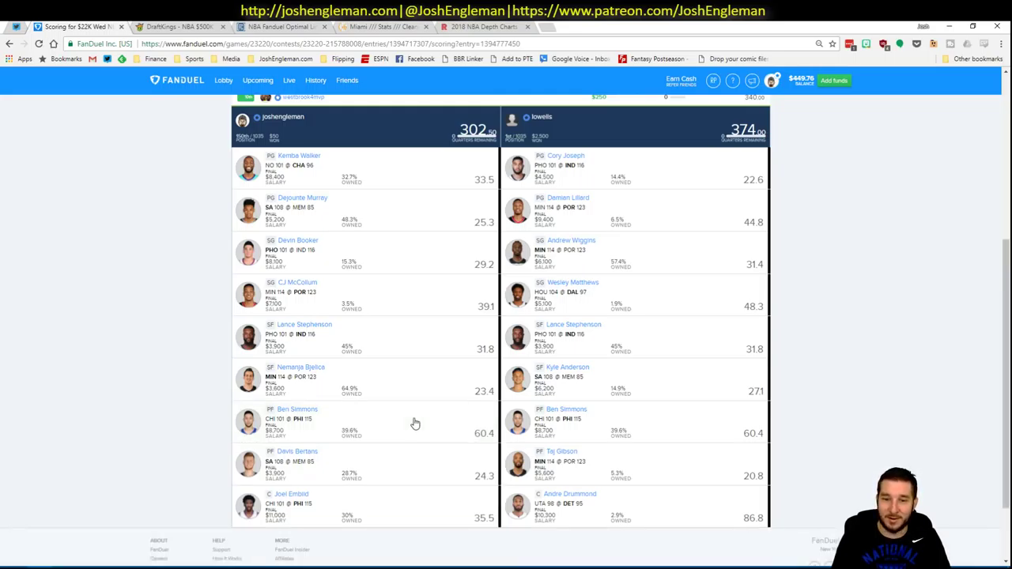
pyautogui.click(415, 511)
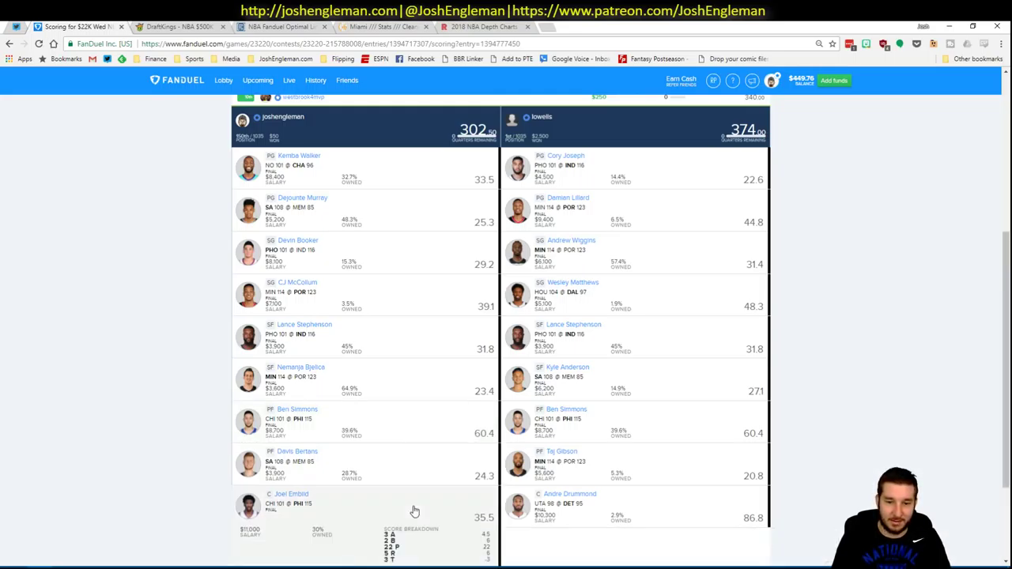
pyautogui.scroll(-1, 422, 507)
pyautogui.click(418, 453)
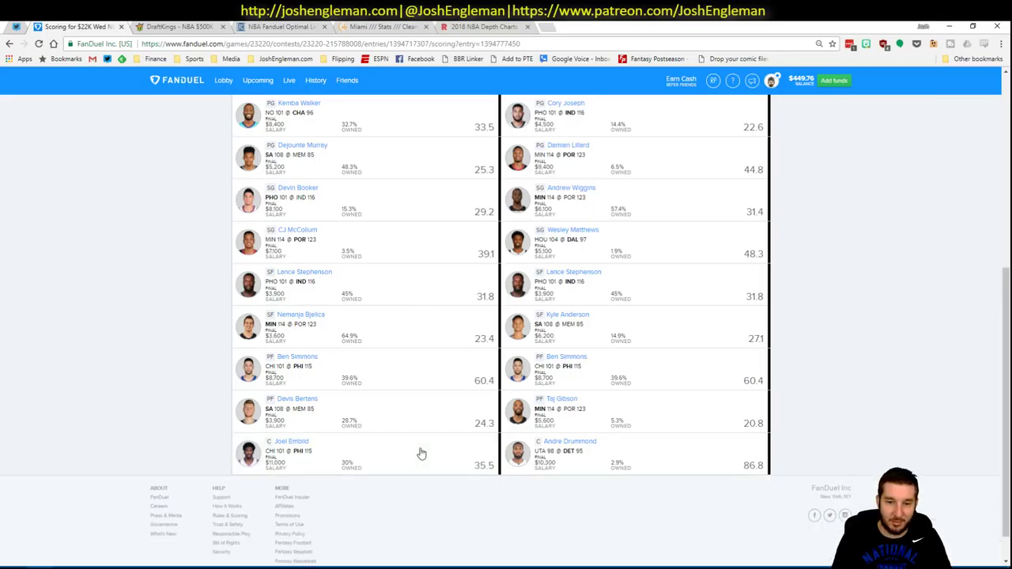
# - Examine Andre Drummond's score breakdown in the first-place lineup and collapse it again
pyautogui.click(645, 449)
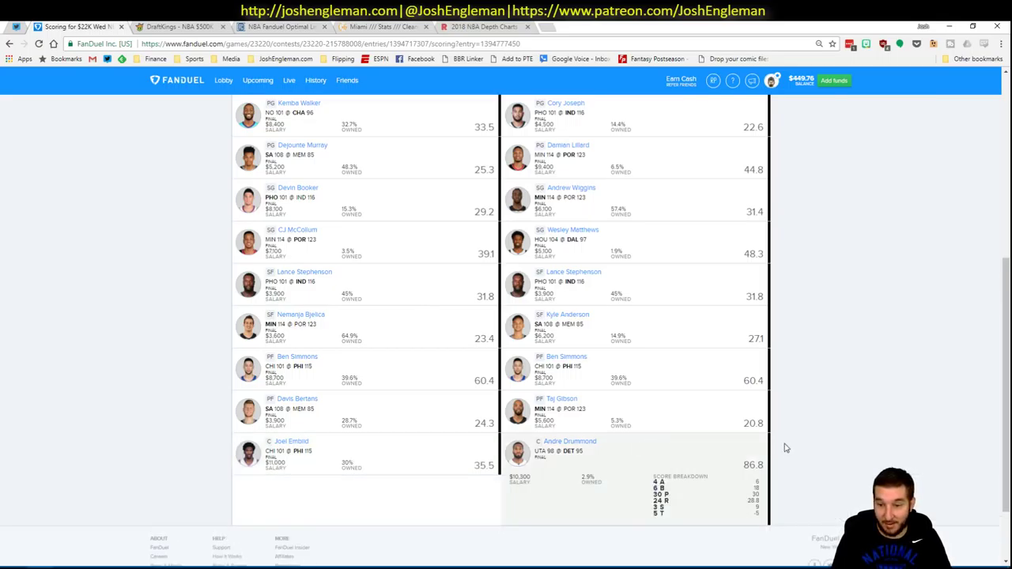
pyautogui.scroll(1, 819, 451)
pyautogui.scroll(-1, 820, 451)
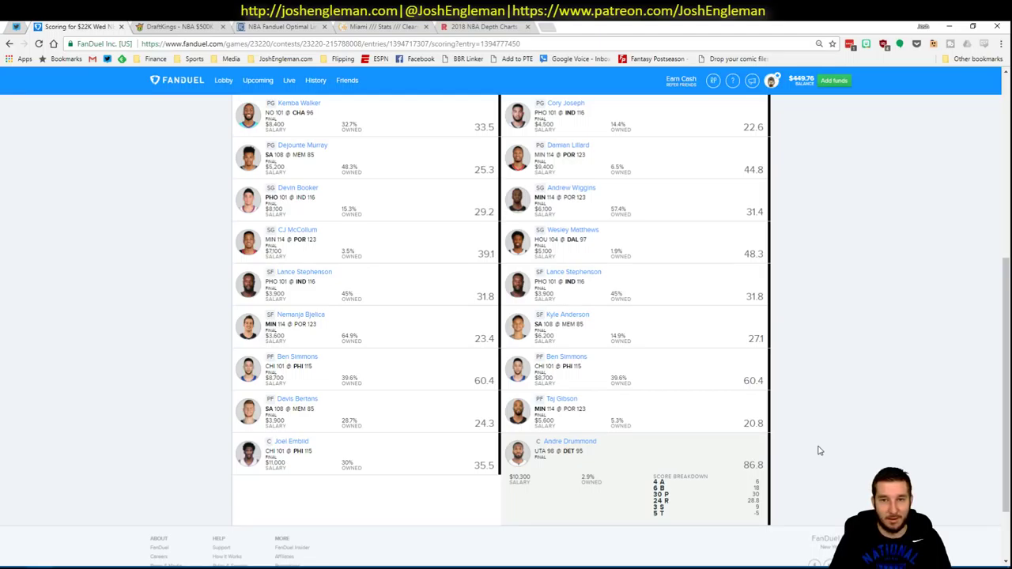
pyautogui.click(671, 456)
pyautogui.click(672, 456)
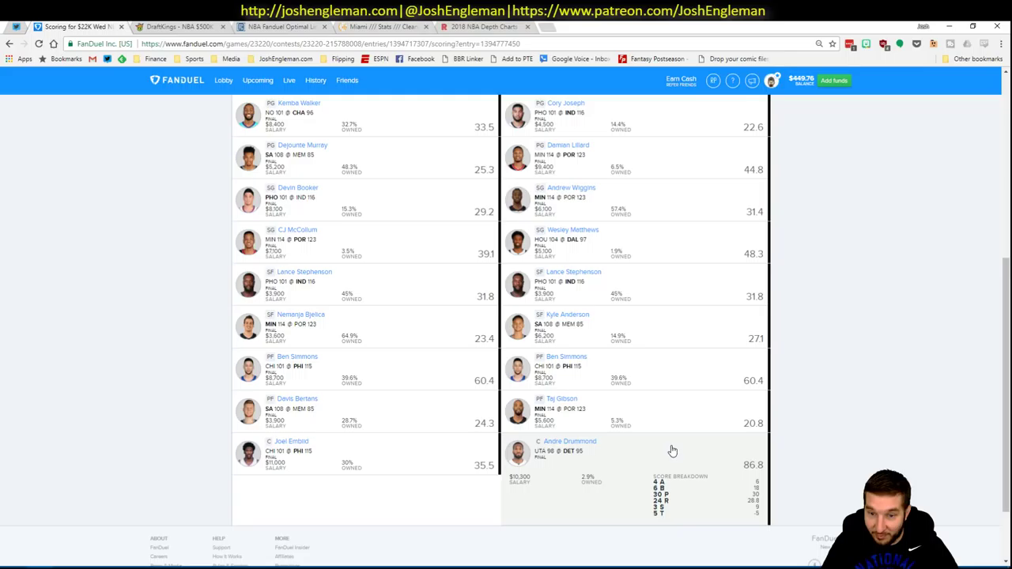
pyautogui.click(673, 452)
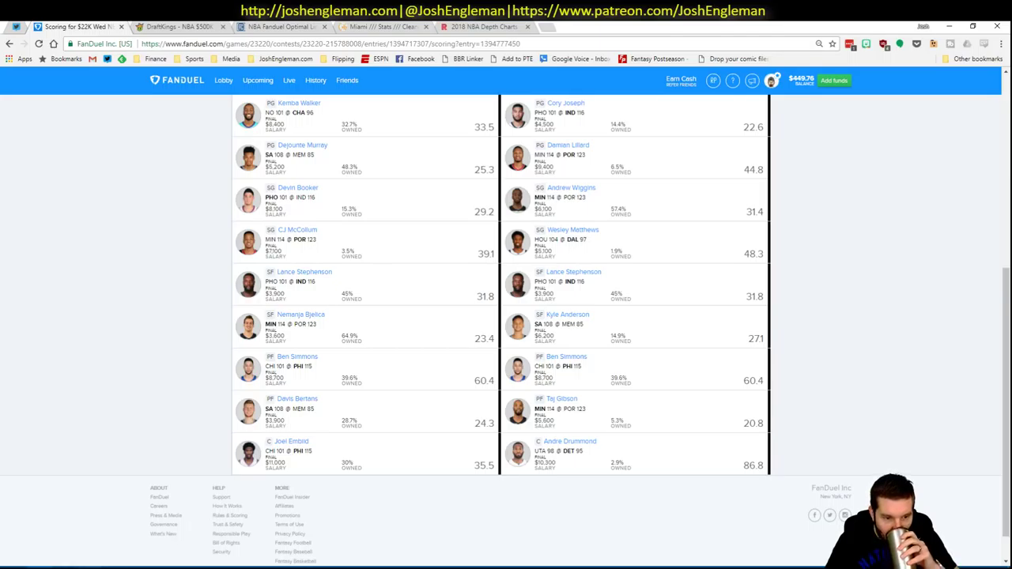
# - Switch to the Excel workbook and add Wayne Ellington as tier 4 in the first row of the player picks table
pyautogui.hotkey('alt', 'Tab')
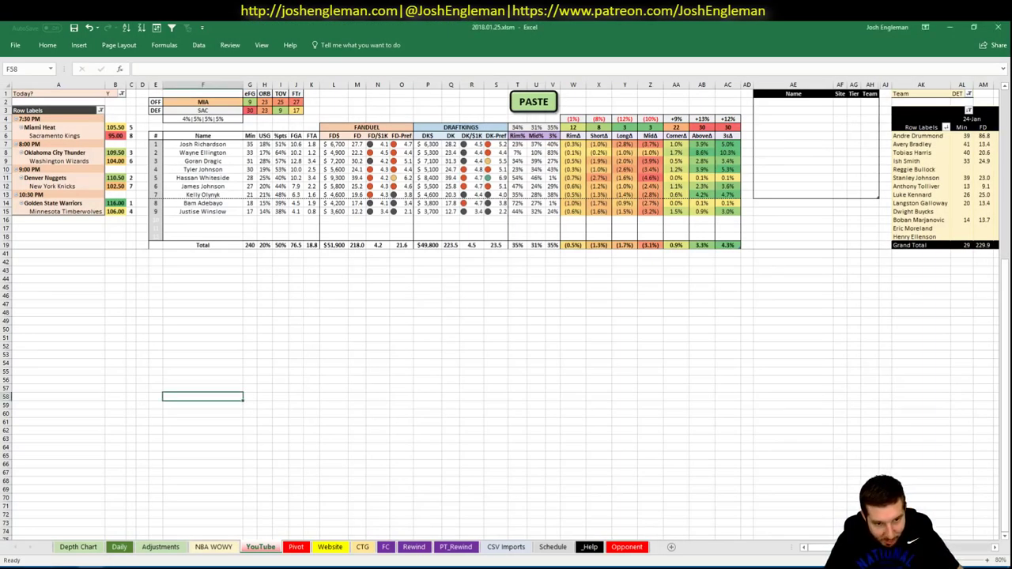
pyautogui.click(783, 100)
pyautogui.write('W')
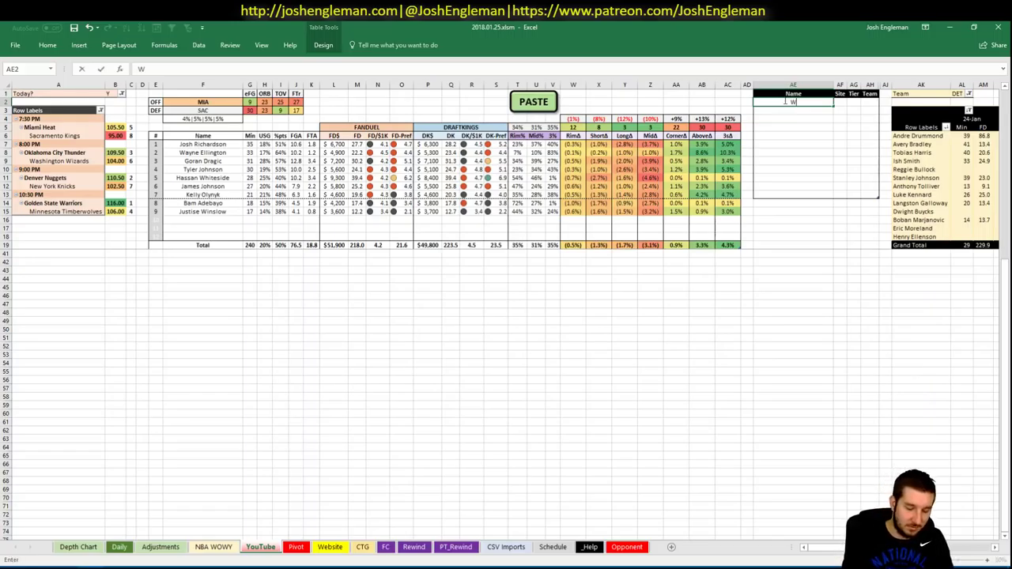
pyautogui.write('ayne El')
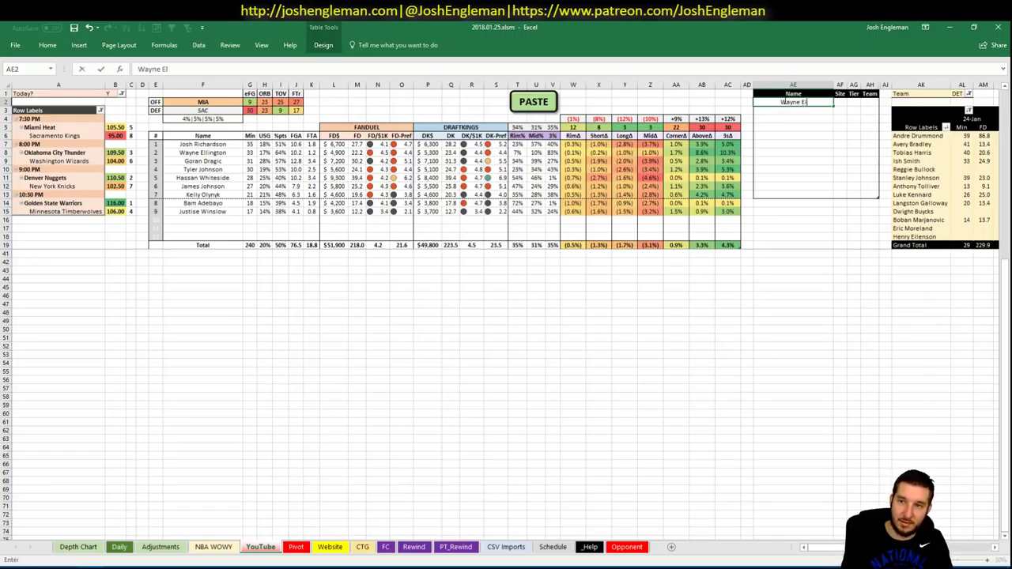
pyautogui.write('lington')
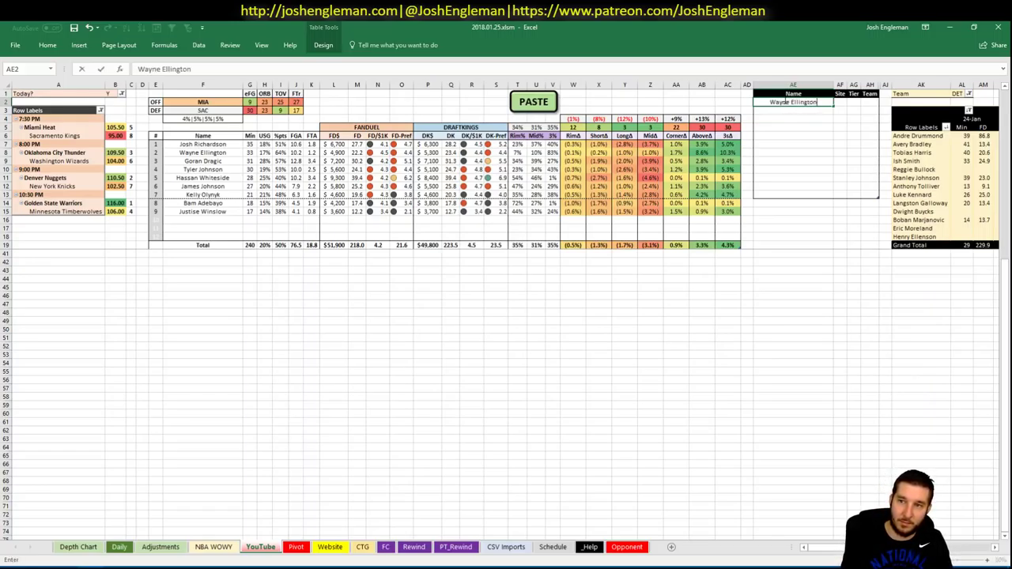
pyautogui.press('Tab')
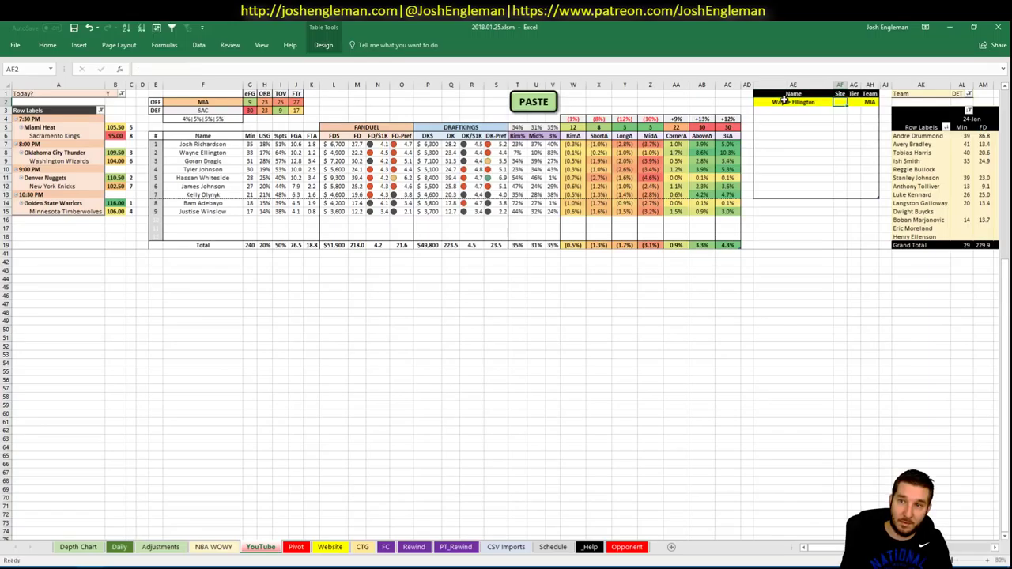
pyautogui.press('Tab')
pyautogui.write('4')
pyautogui.press('Return')
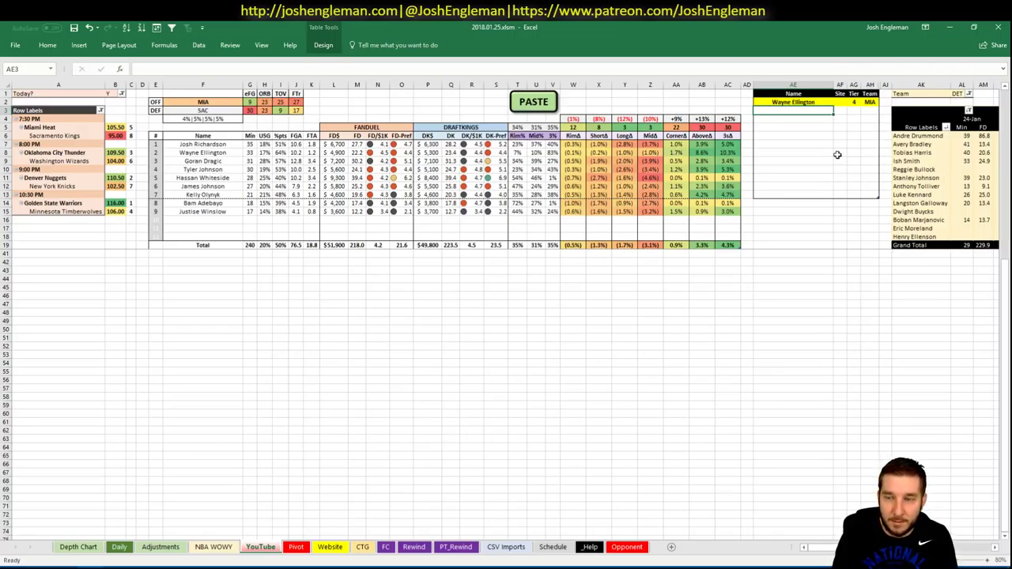
# - Add Tyler Johnson to the picks table with site DK and tier 4
pyautogui.write('Tyler Johnson')
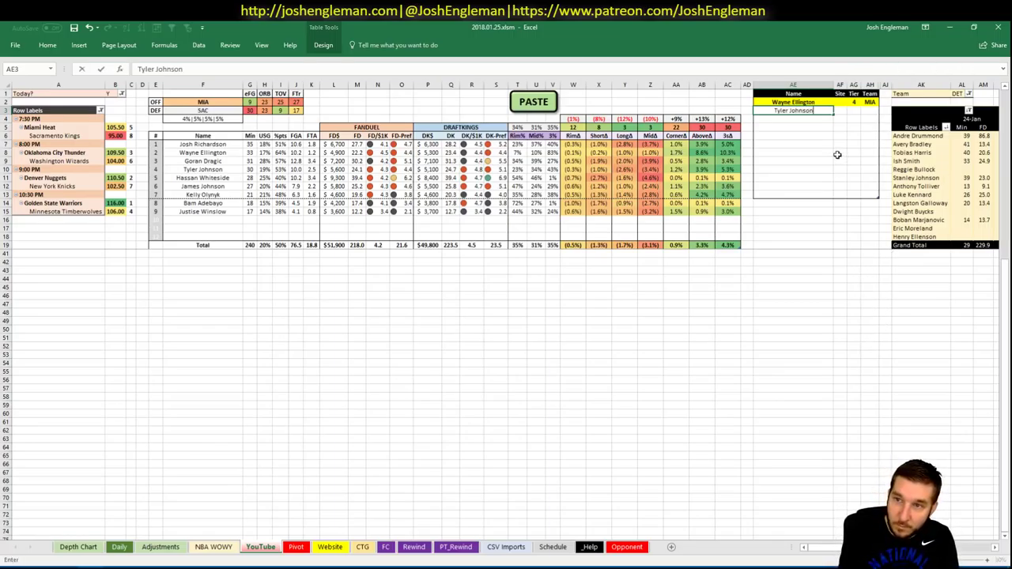
pyautogui.press('Tab')
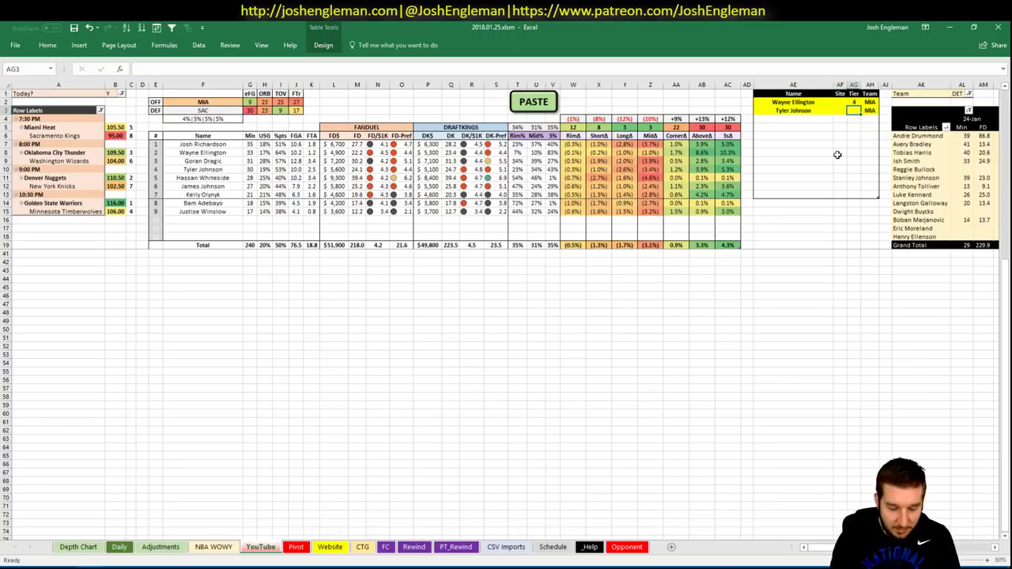
pyautogui.write('DK')
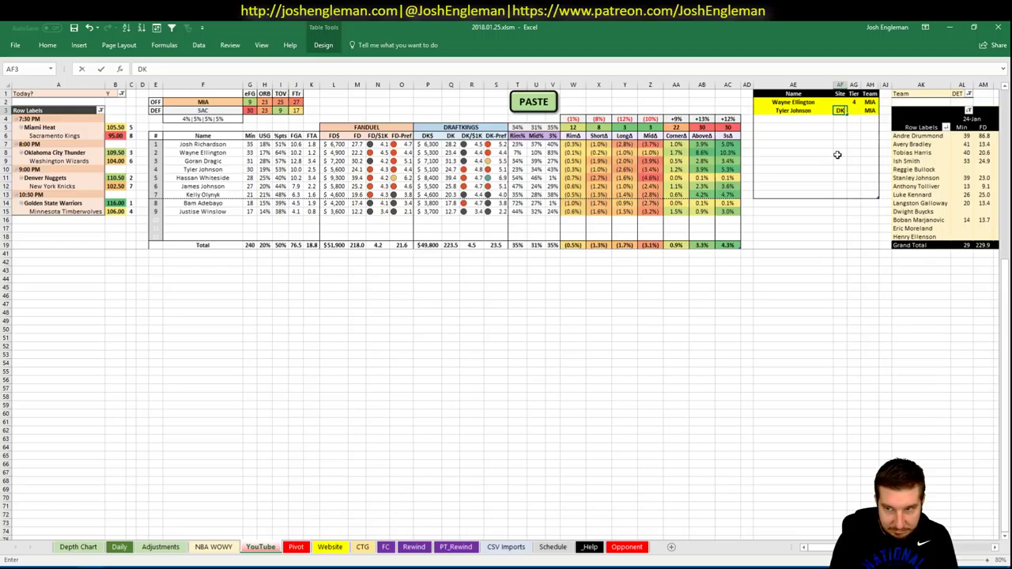
pyautogui.press('Tab')
pyautogui.write('4')
pyautogui.press('Return')
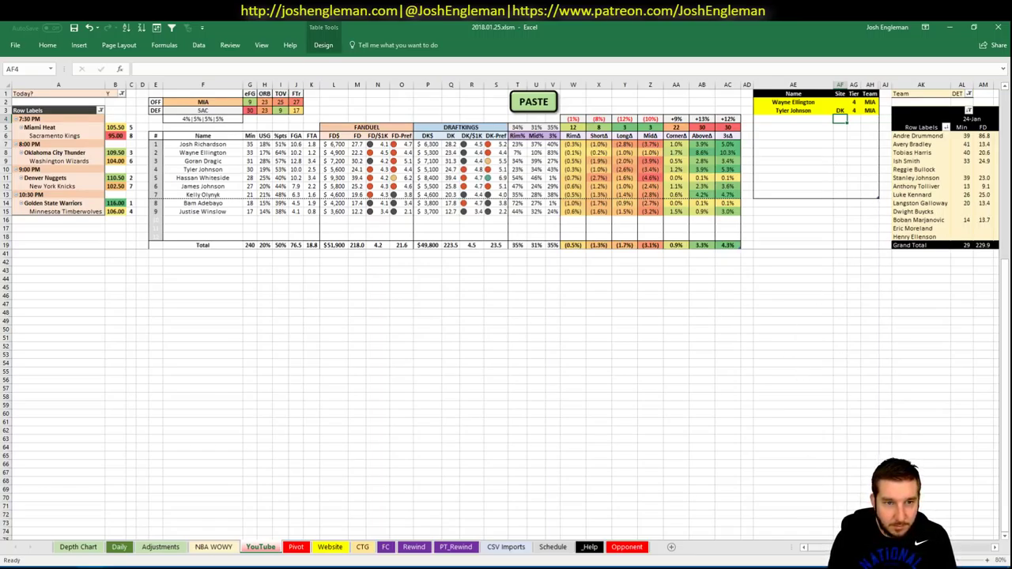
# - Set the team filter of the recent-games pivot table to MIA and review the players' minutes and FanDuel points
pyautogui.hscroll(8, 465, 94)
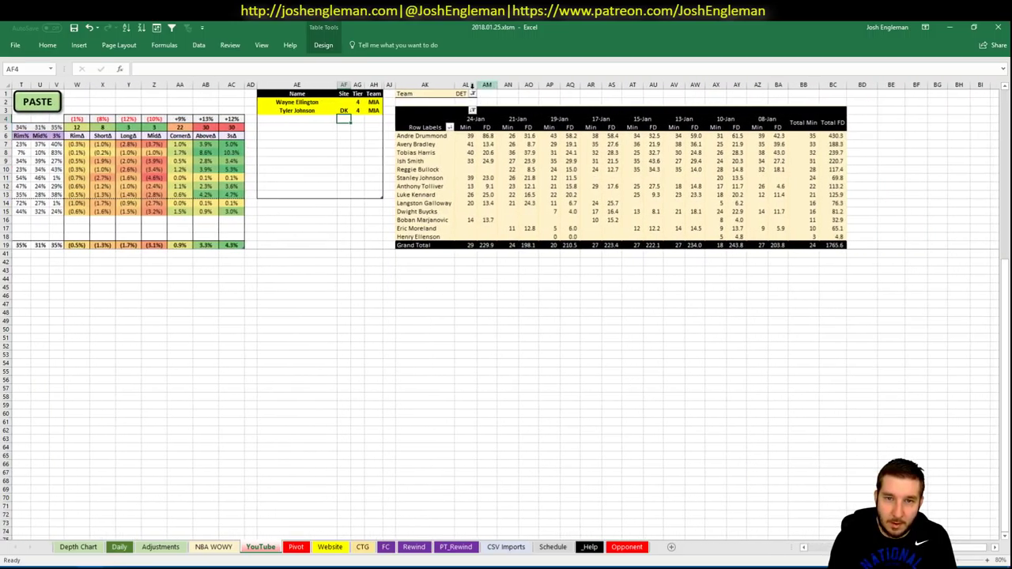
pyautogui.click(462, 94)
pyautogui.write('MIA')
pyautogui.press('Return')
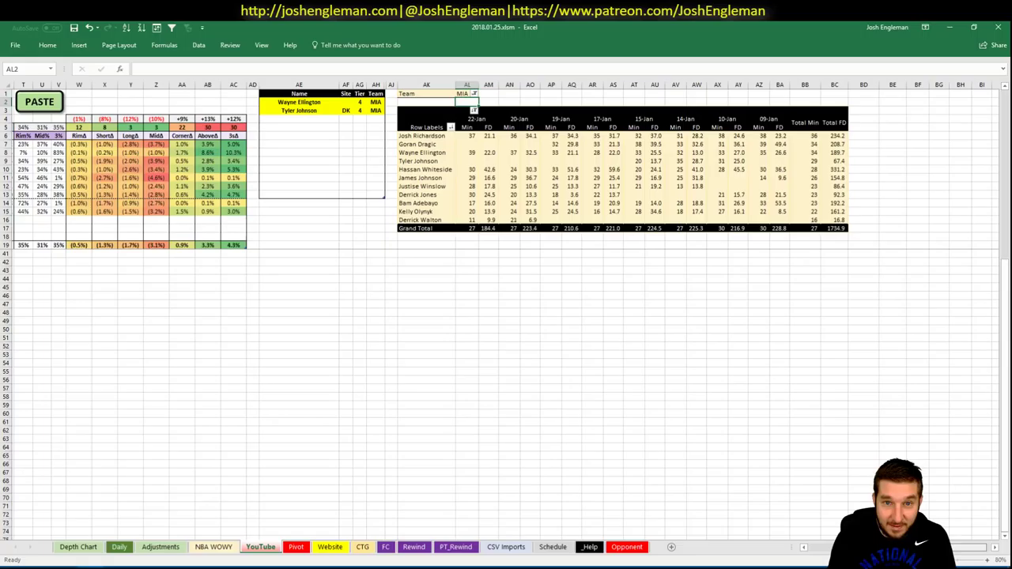
pyautogui.hscroll(-1, 506, 316)
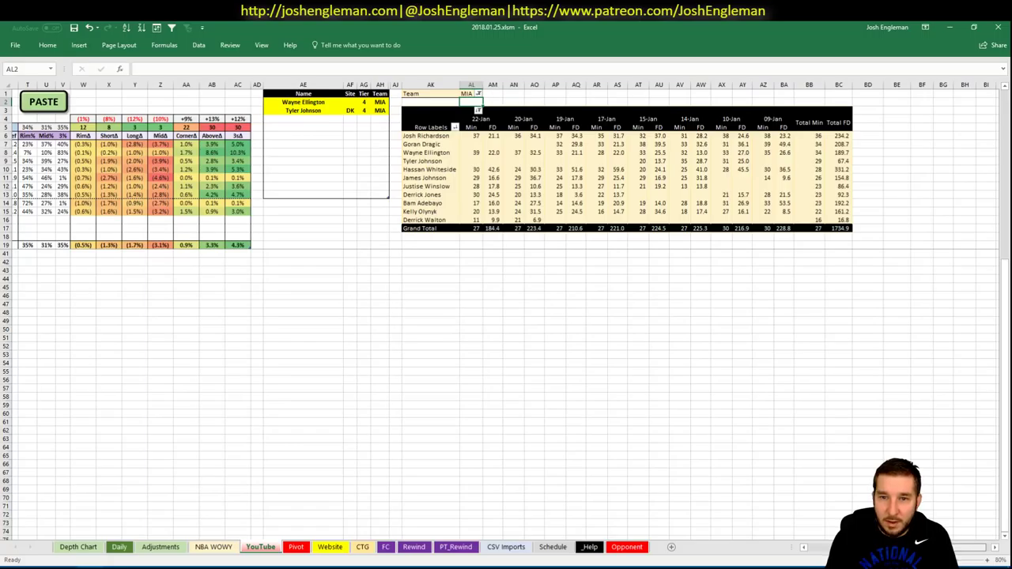
pyautogui.hscroll(-10, 522, 291)
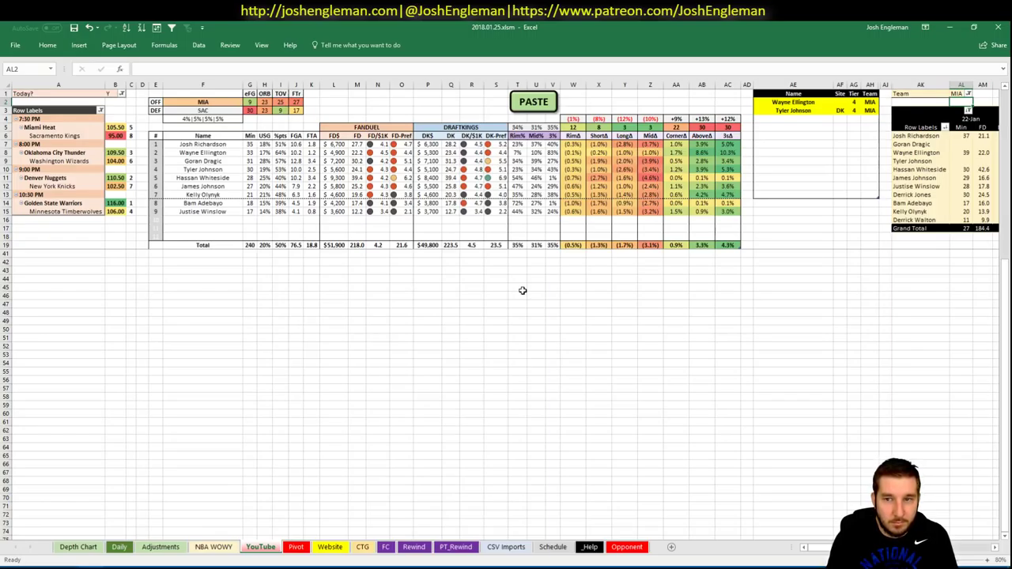
# - Add Hassan Whiteside to the picks table as tier 3, leaving the site blank
pyautogui.click(799, 117)
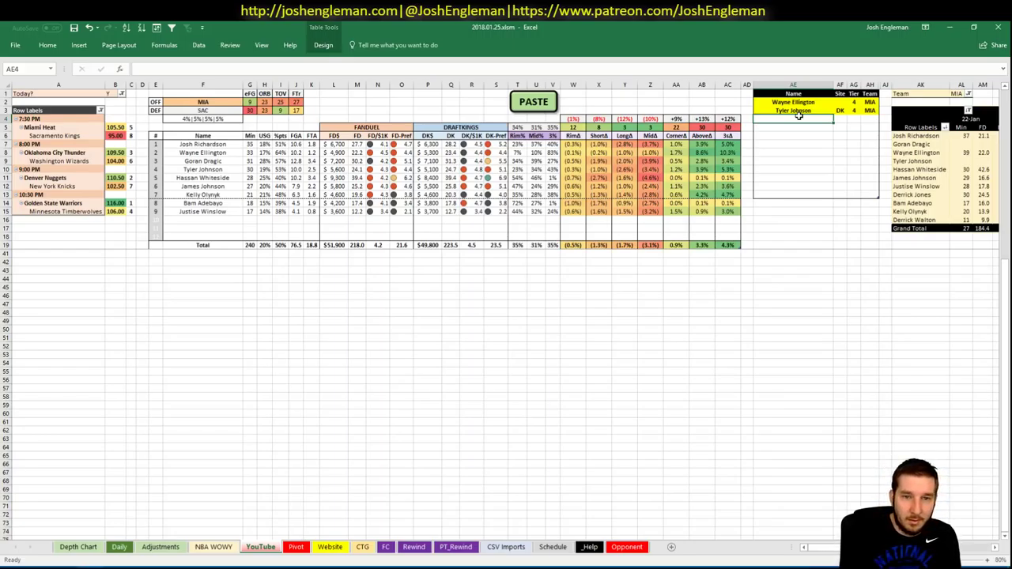
pyautogui.write('Hassan')
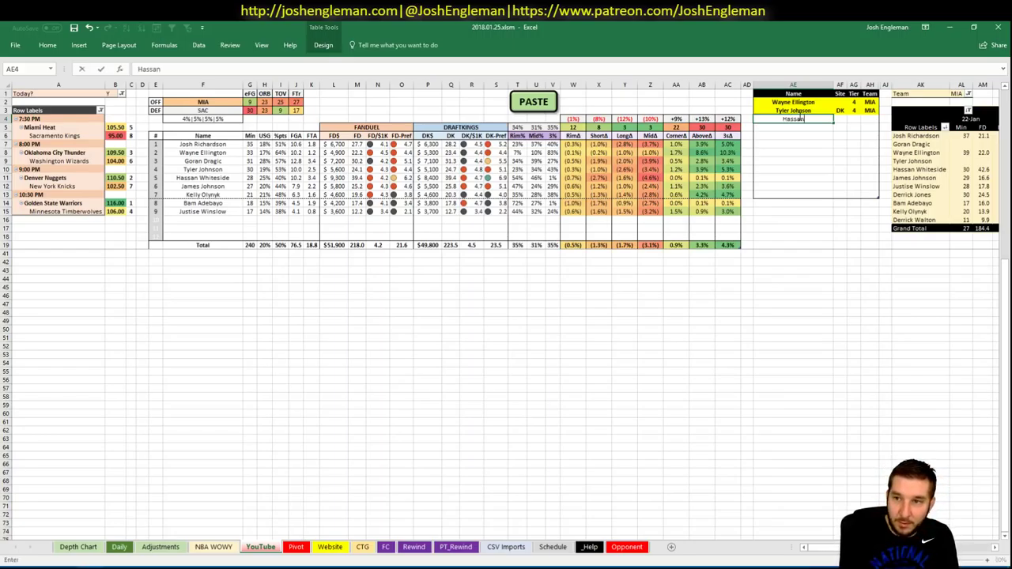
pyautogui.write(' Whiteside')
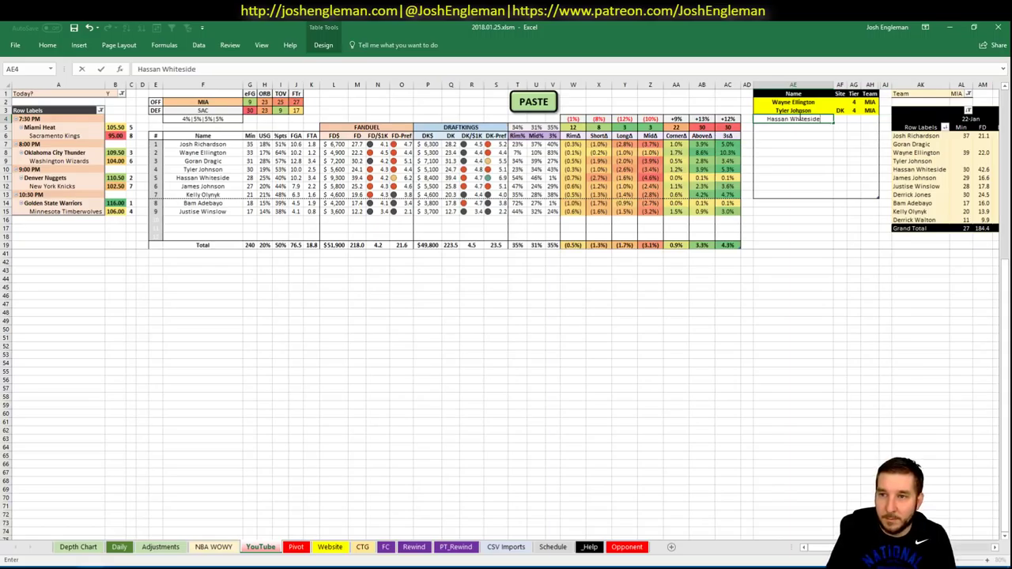
pyautogui.press('Tab')
pyautogui.press('Tab')
pyautogui.write('3')
pyautogui.press('Return')
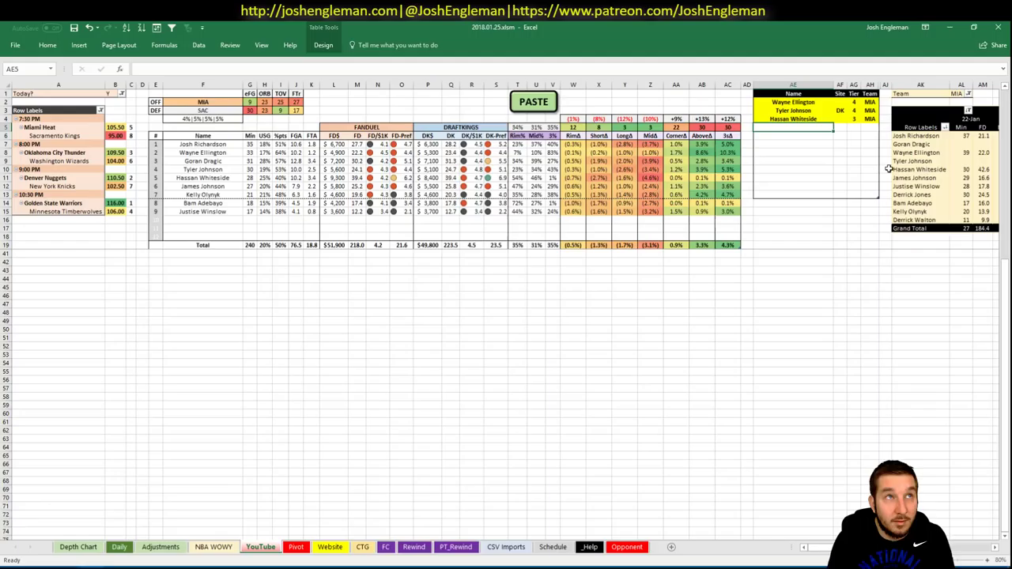
# - Check Miami's recent game logs and set the offensive team of the matchup table to SAC
pyautogui.hscroll(6, 507, 317)
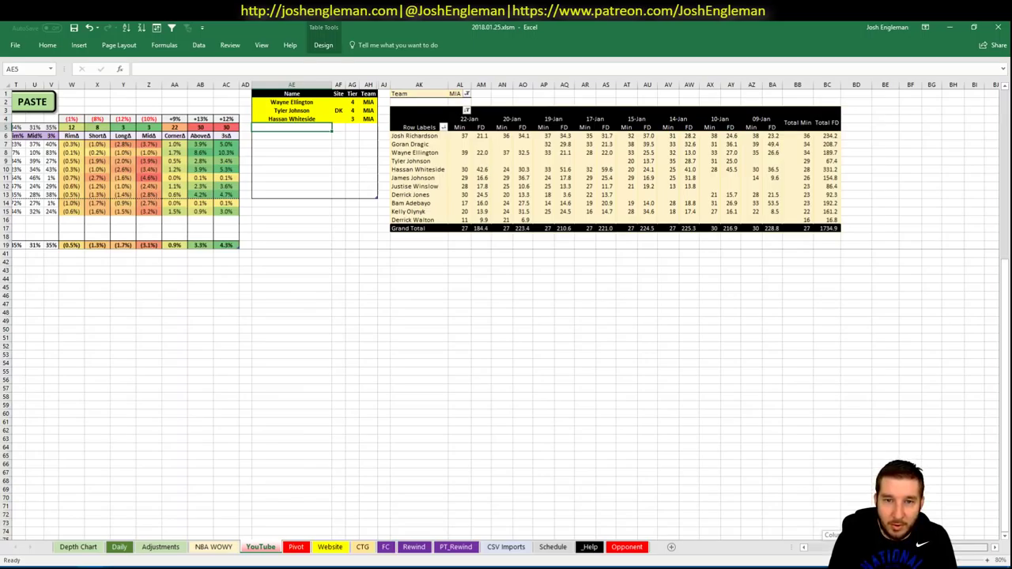
pyautogui.hscroll(-6, 506, 316)
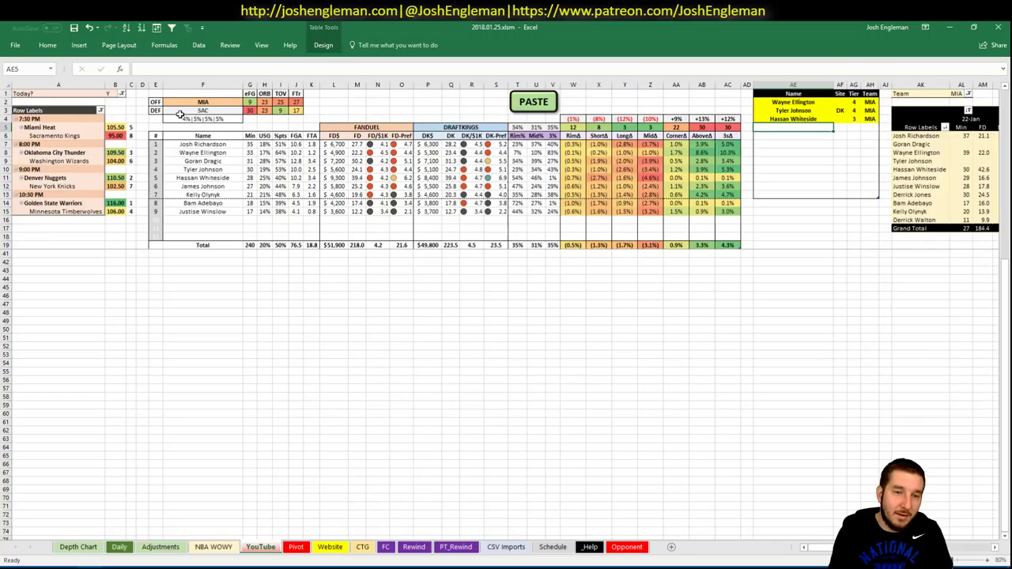
pyautogui.click(207, 101)
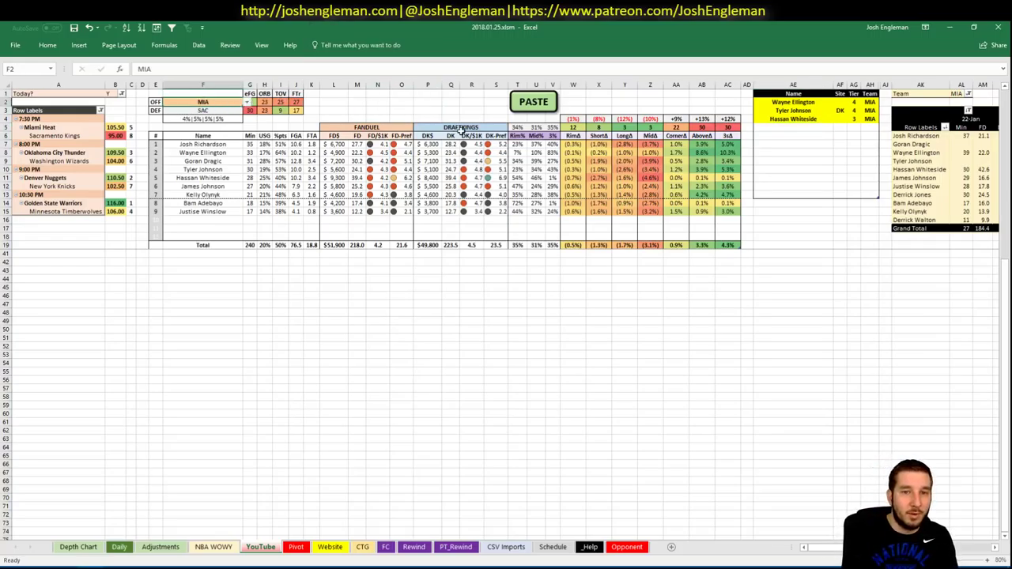
pyautogui.write('SAC')
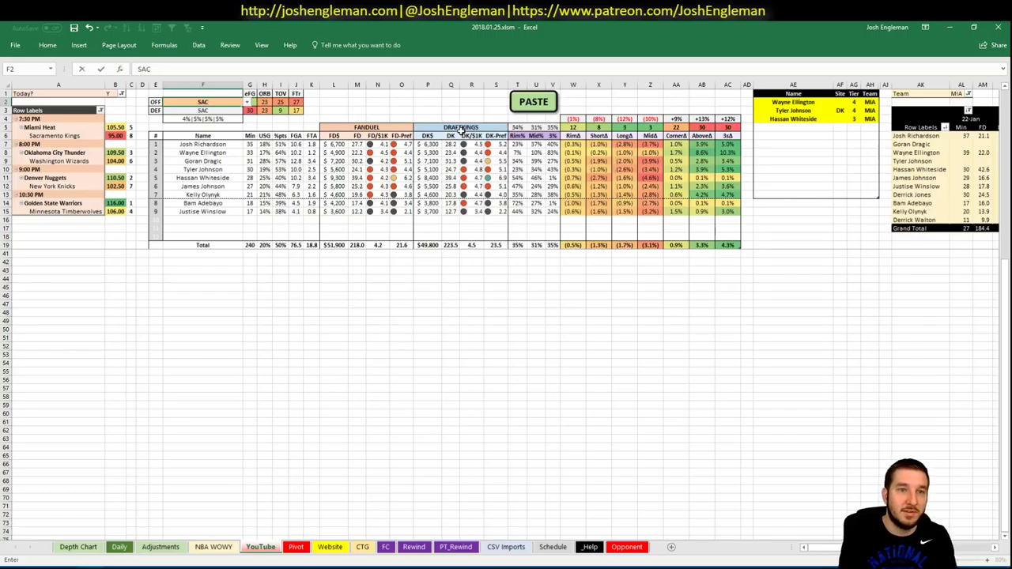
pyautogui.press('Return')
# - Switch to the Cleaning the Glass page in the browser, search for the Kings and open Sacramento's Shooting: Frequency section
pyautogui.hotkey('alt', 'Tab')
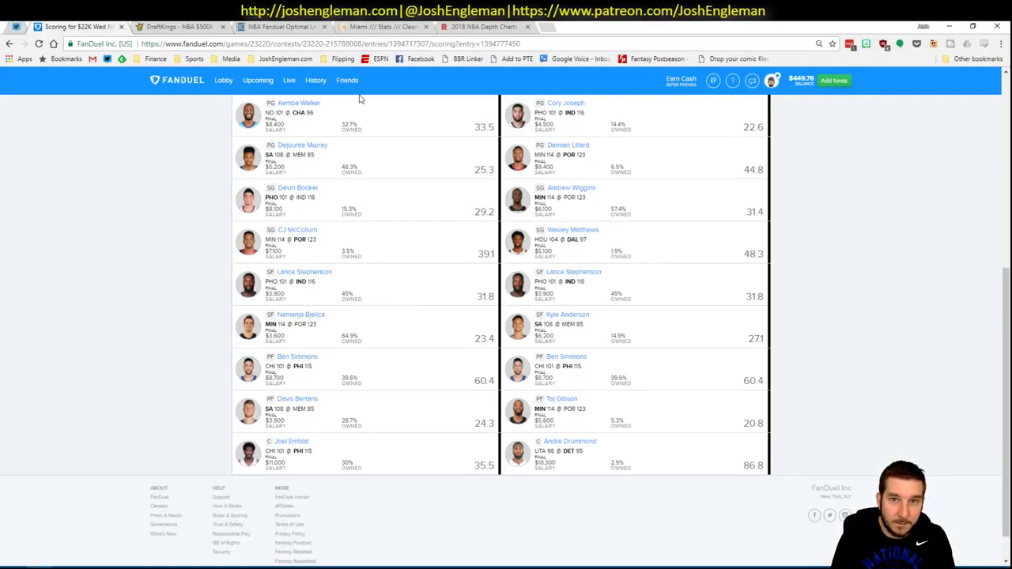
pyautogui.click(346, 26)
pyautogui.click(264, 106)
pyautogui.write('k')
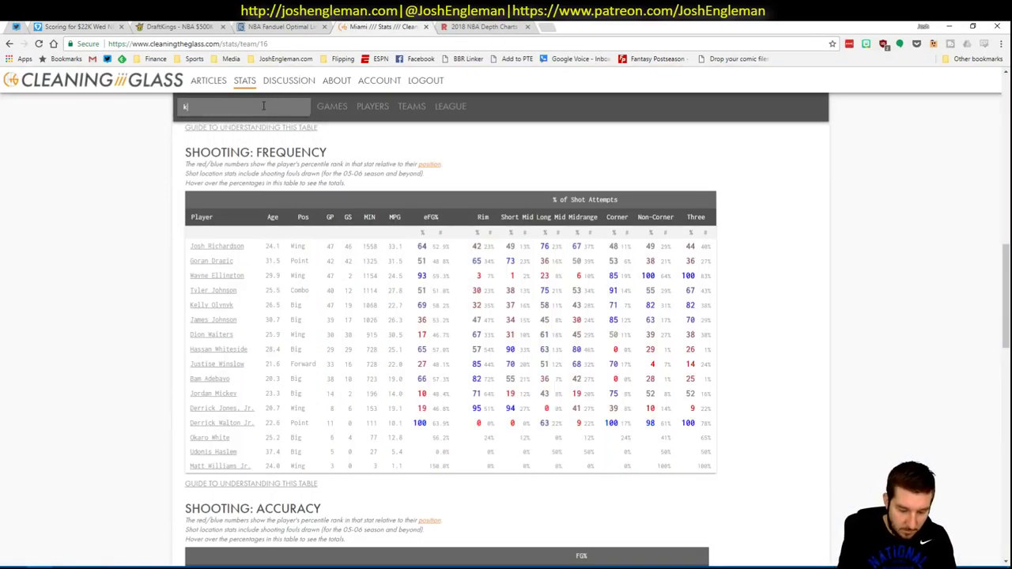
pyautogui.write('ings')
pyautogui.press('Down')
pyautogui.press('Return')
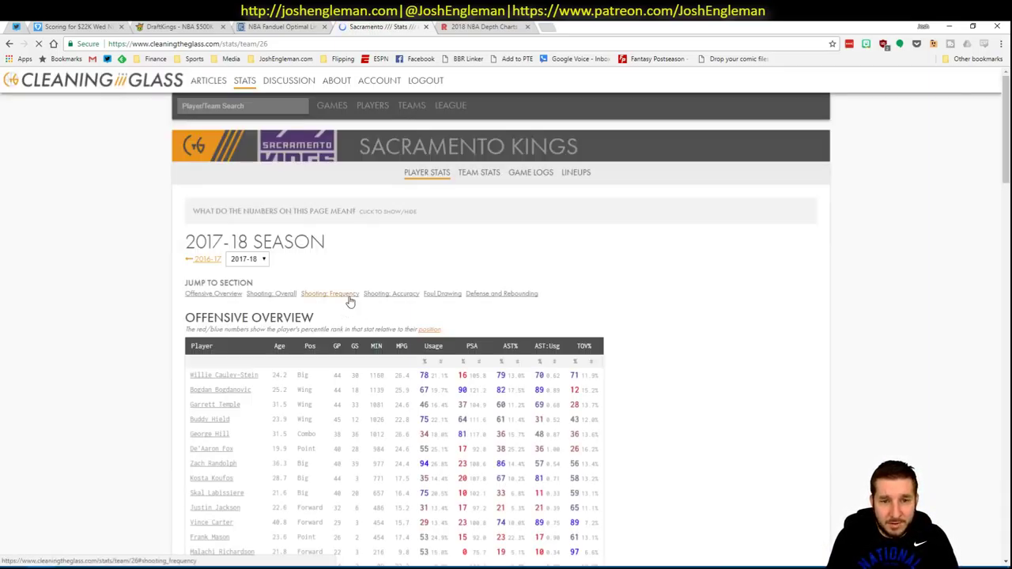
pyautogui.click(349, 299)
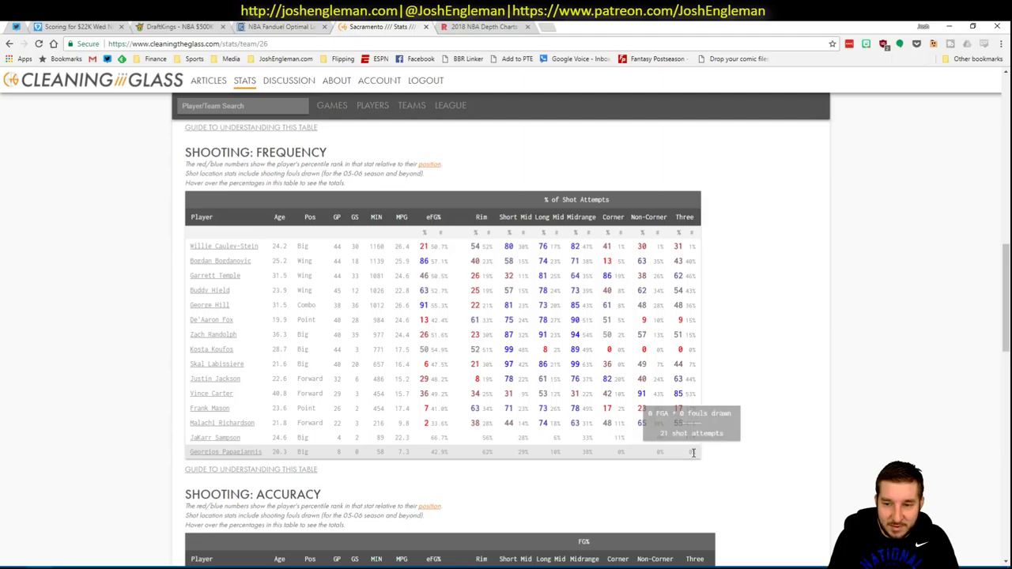
# - Copy all player rows of Sacramento's shooting frequency table and import them into the Excel workbook with the sheet's paste macro
pyautogui.moveTo(693, 452); pyautogui.dragTo(192, 246)
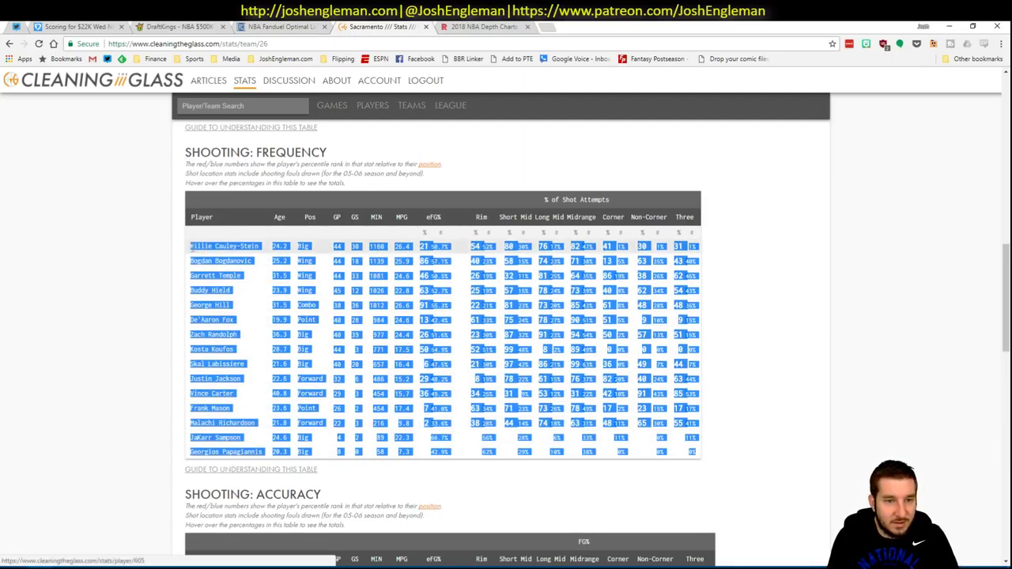
pyautogui.hotkey('ctrl', 'c')
pyautogui.hotkey('alt', 'Tab')
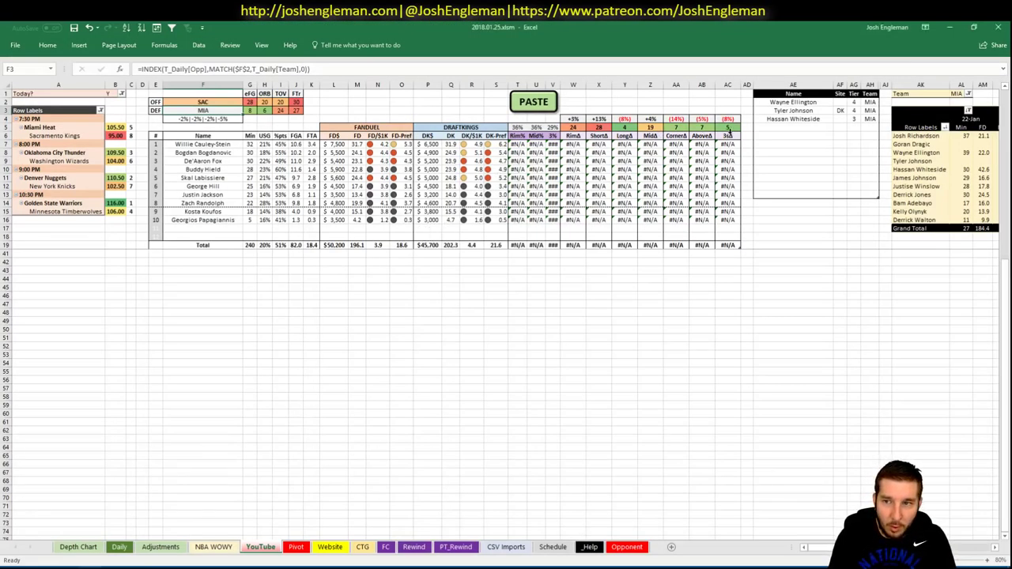
pyautogui.click(544, 111)
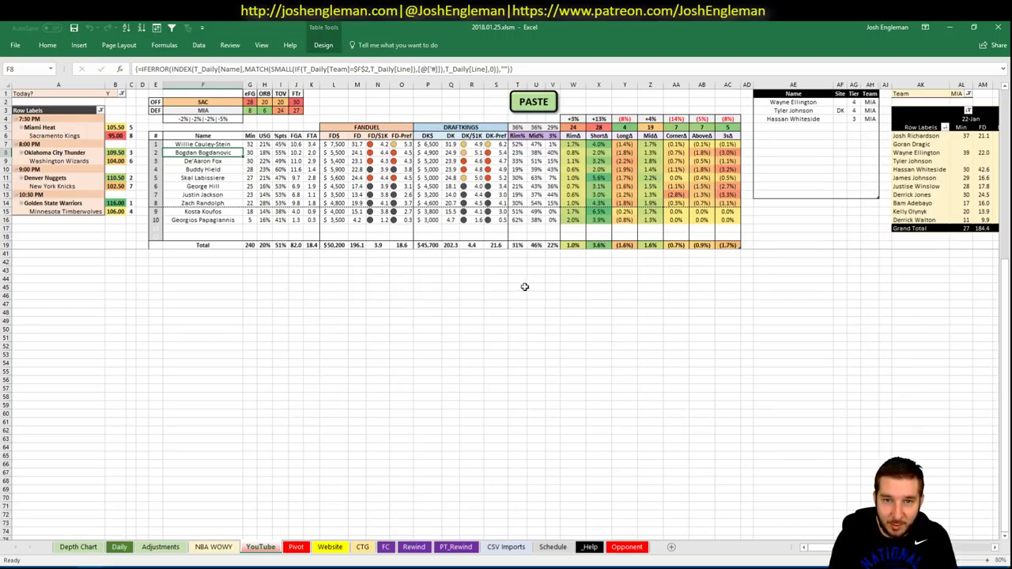
# - Add Willie Cauley-Stein to the picks table with site DK and tier 2
pyautogui.click(829, 127)
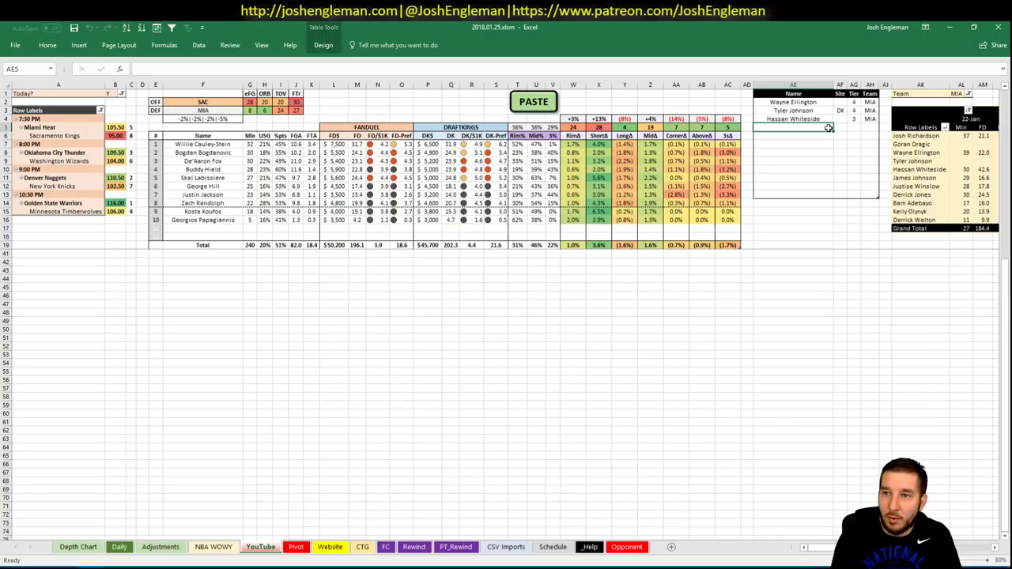
pyautogui.write('Will')
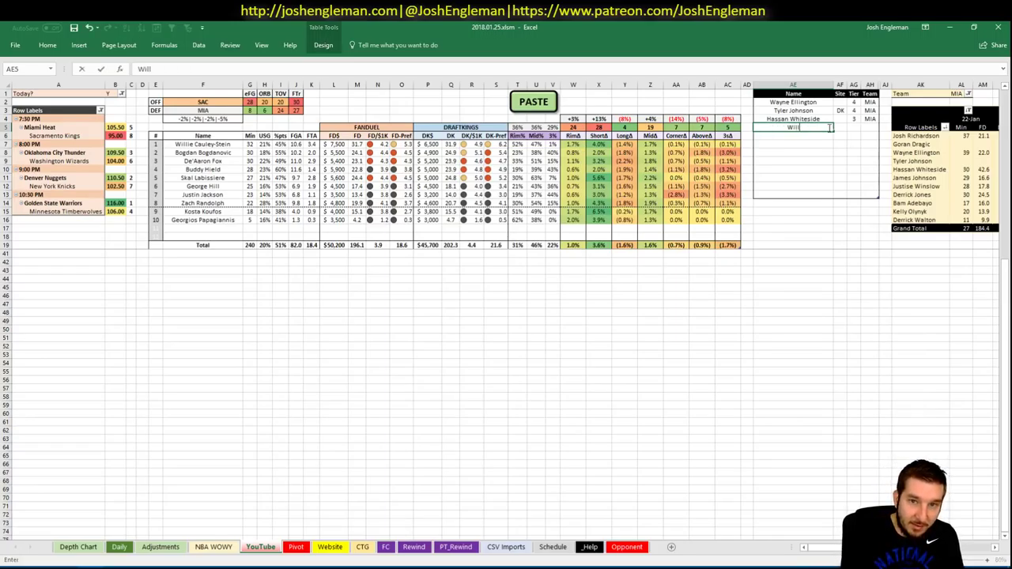
pyautogui.write('ie Caul')
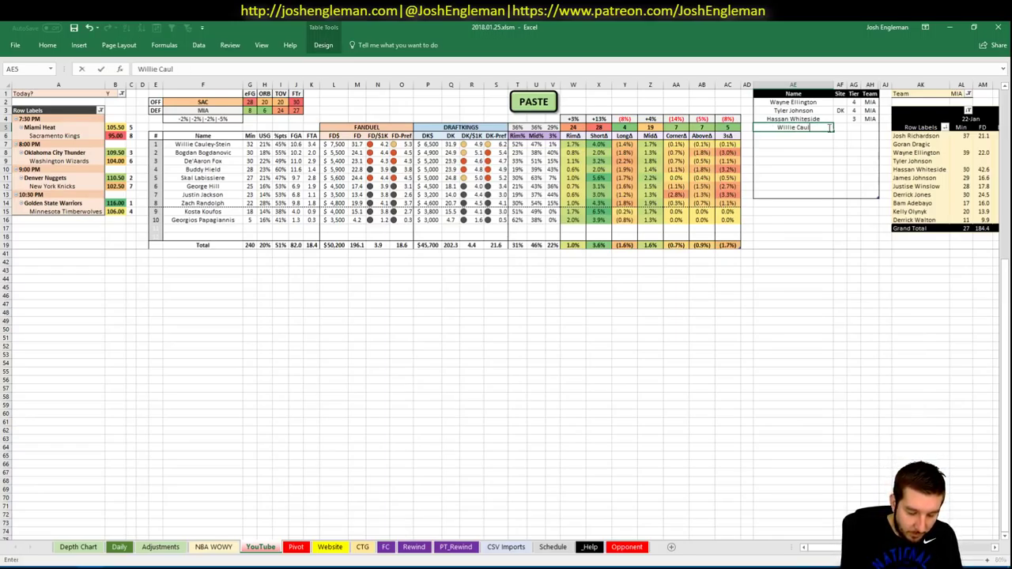
pyautogui.write('ey-Stein')
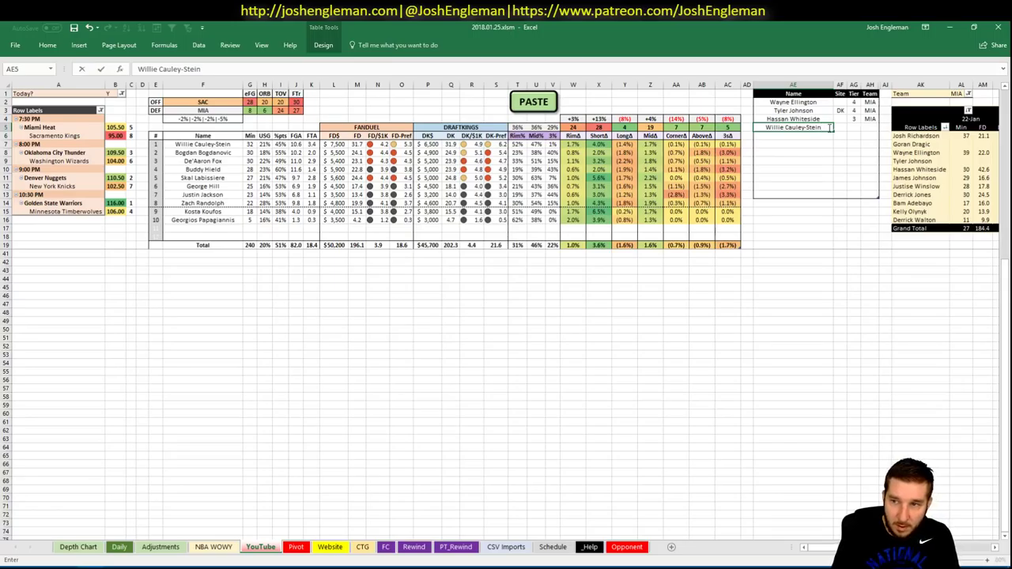
pyautogui.press('Tab')
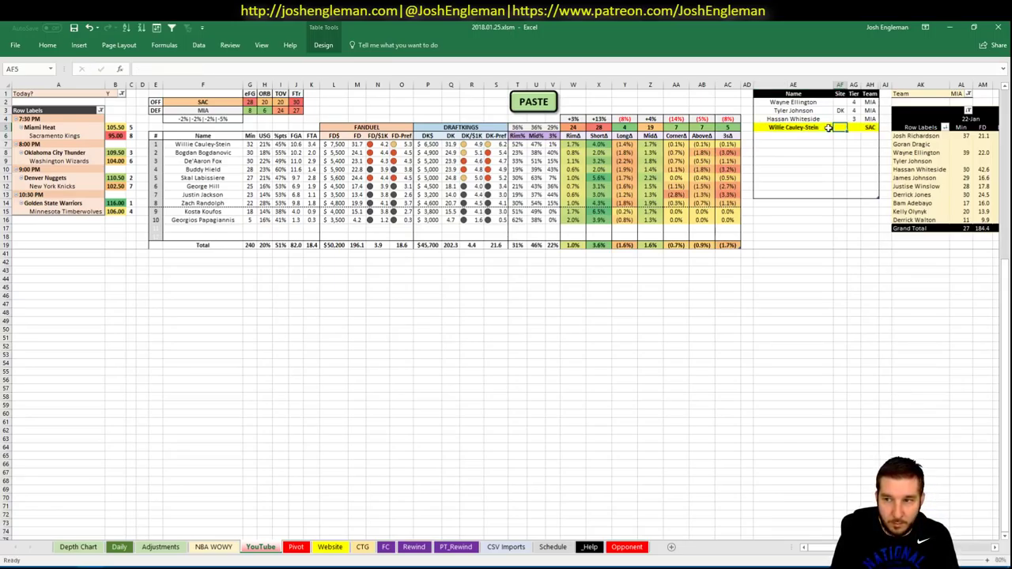
pyautogui.press('Tab')
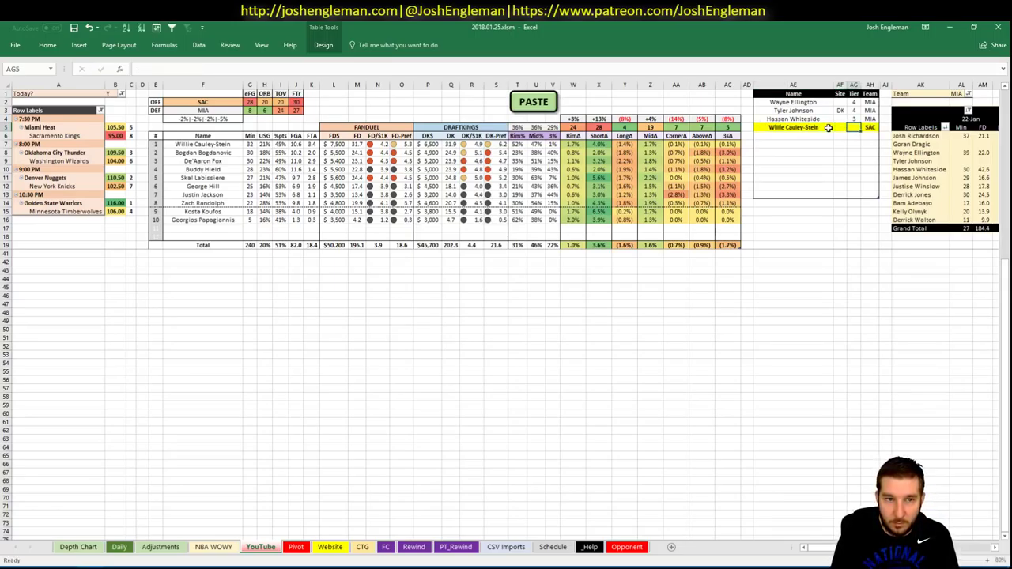
pyautogui.press('Left')
pyautogui.write('DK')
pyautogui.press('Tab')
pyautogui.write('2')
pyautogui.press('Tab')
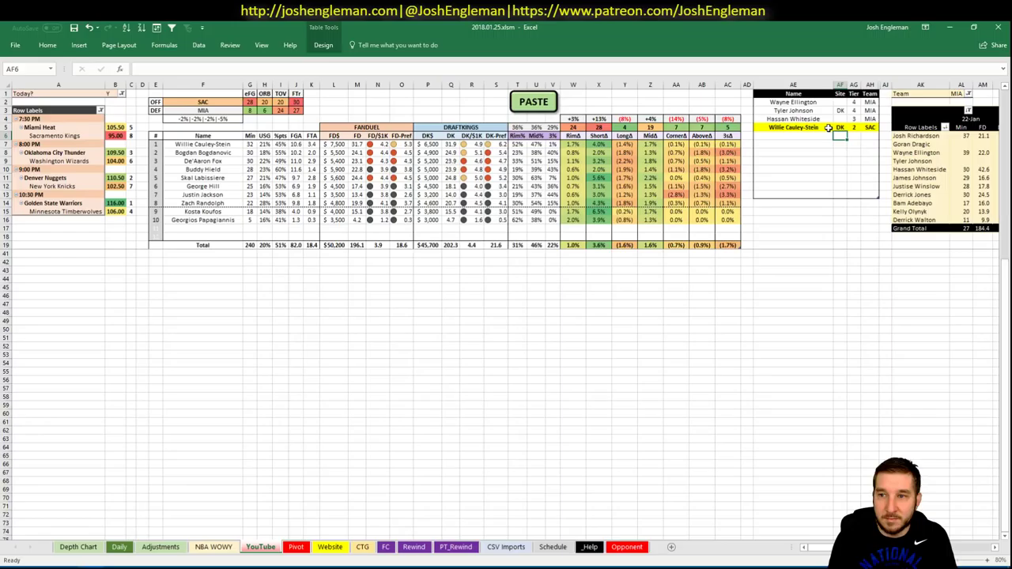
# - Add a second Willie Cauley-Stein row to the picks table with site FD and tier 4
pyautogui.press('Tab')
pyautogui.write('Willie Cauley-Stein')
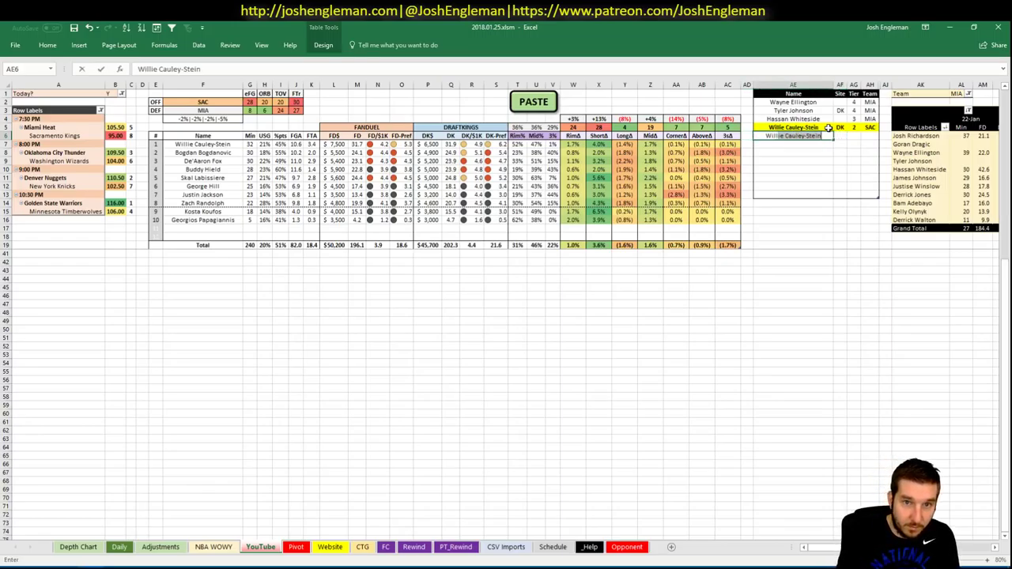
pyautogui.press('Tab')
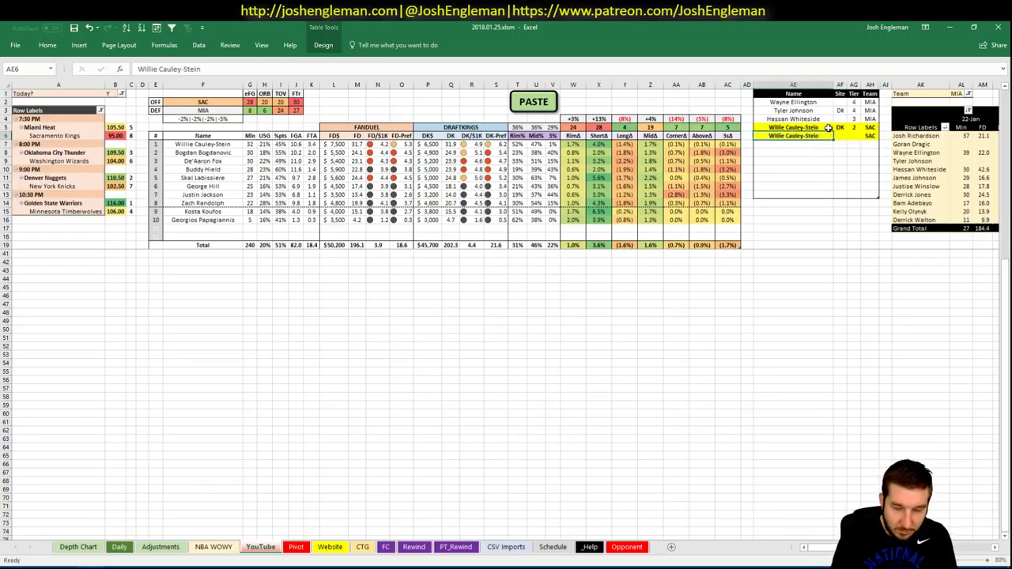
pyautogui.write('FD')
pyautogui.press('Tab')
pyautogui.write('4')
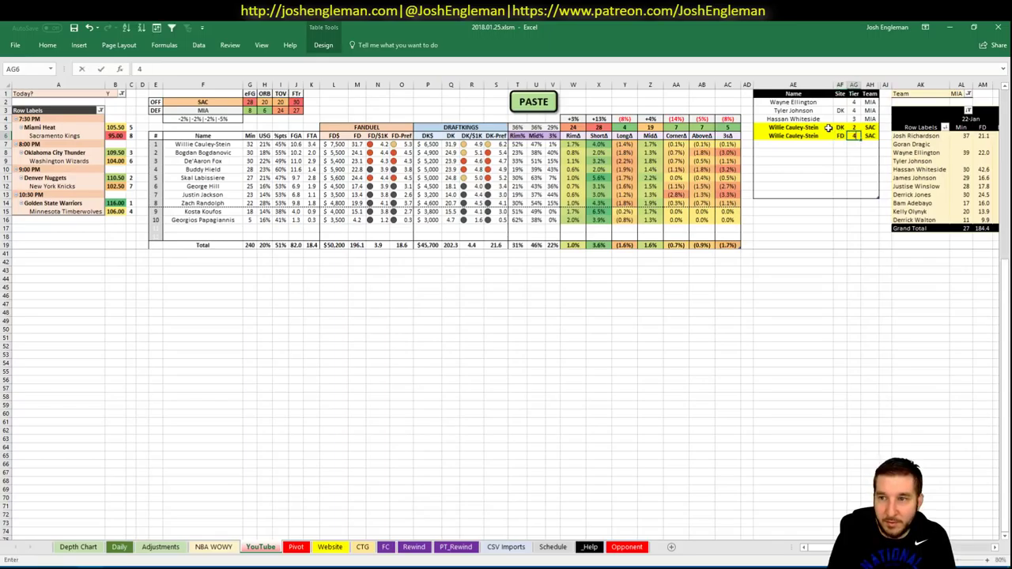
pyautogui.press('Return')
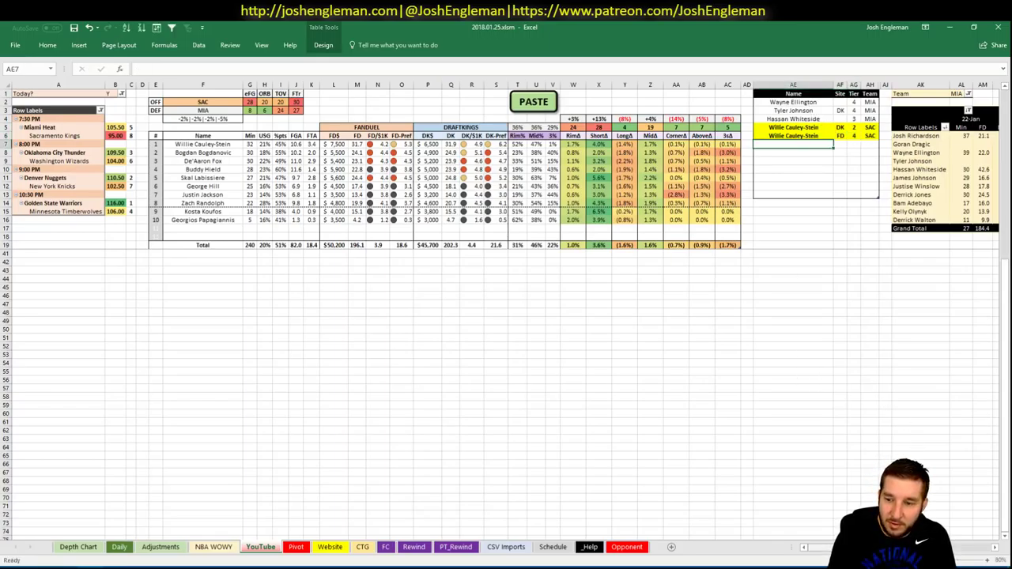
# - Set the team filter of the recent-games pivot table to SAC and review the players' minutes and FanDuel points
pyautogui.hscroll(5, 831, 538)
pyautogui.hscroll(-5, 831, 537)
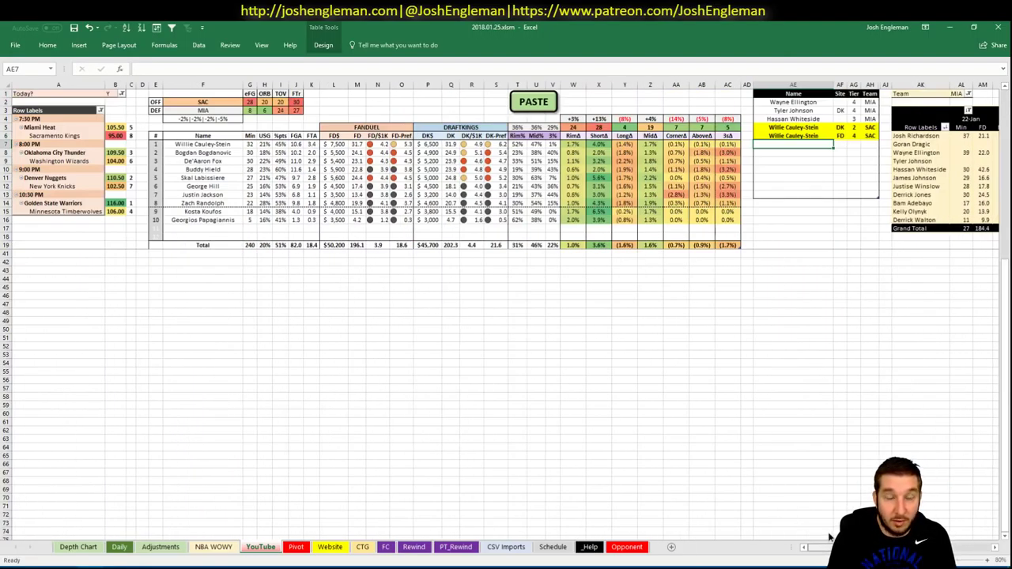
pyautogui.hscroll(5, 830, 537)
pyautogui.click(445, 94)
pyautogui.write('SAC')
pyautogui.press('Return')
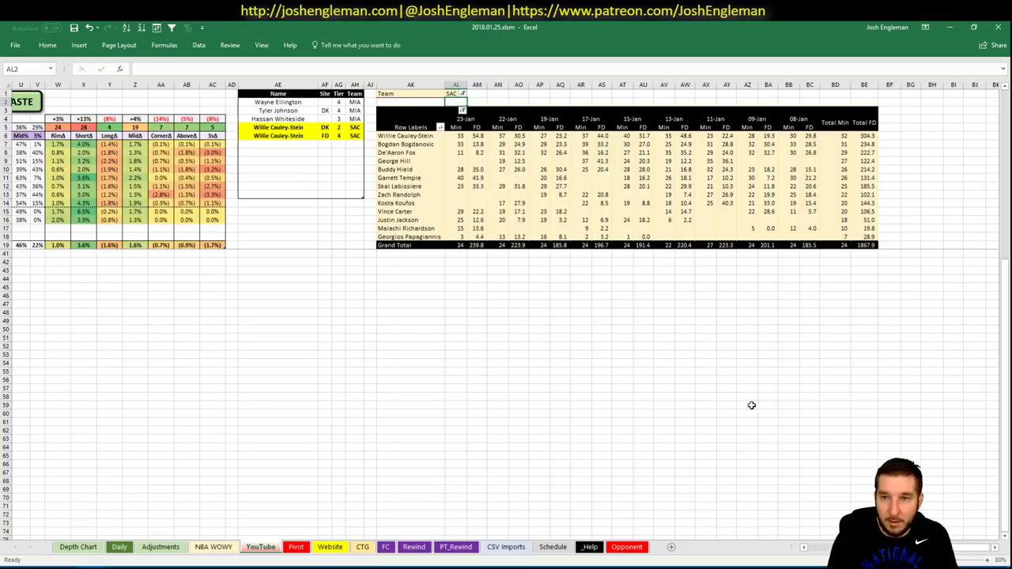
pyautogui.hscroll(-5, 656, 335)
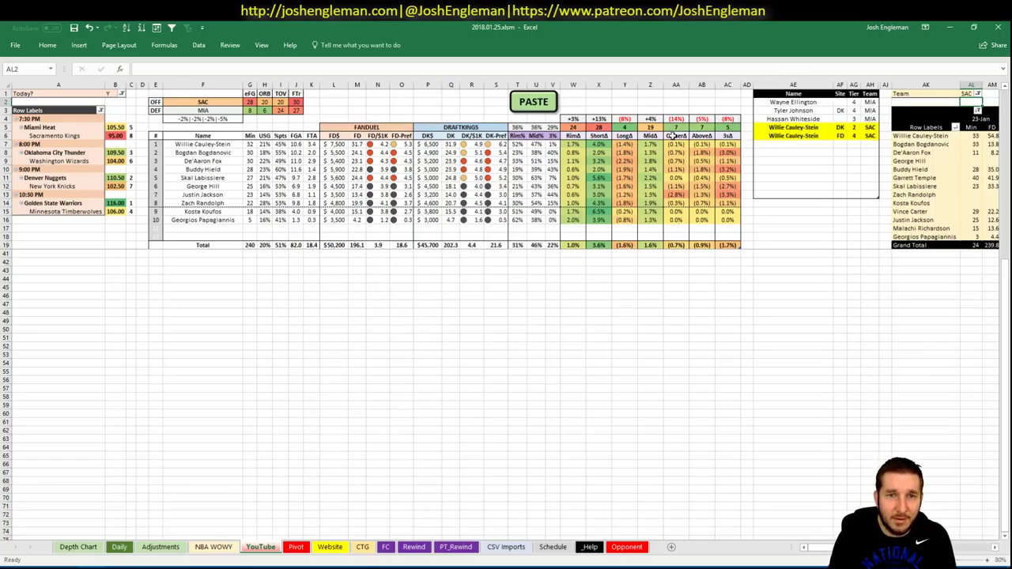
# - Add Bogdan Bogdanovic to the picks table with site DK and tier 3
pyautogui.click(791, 136)
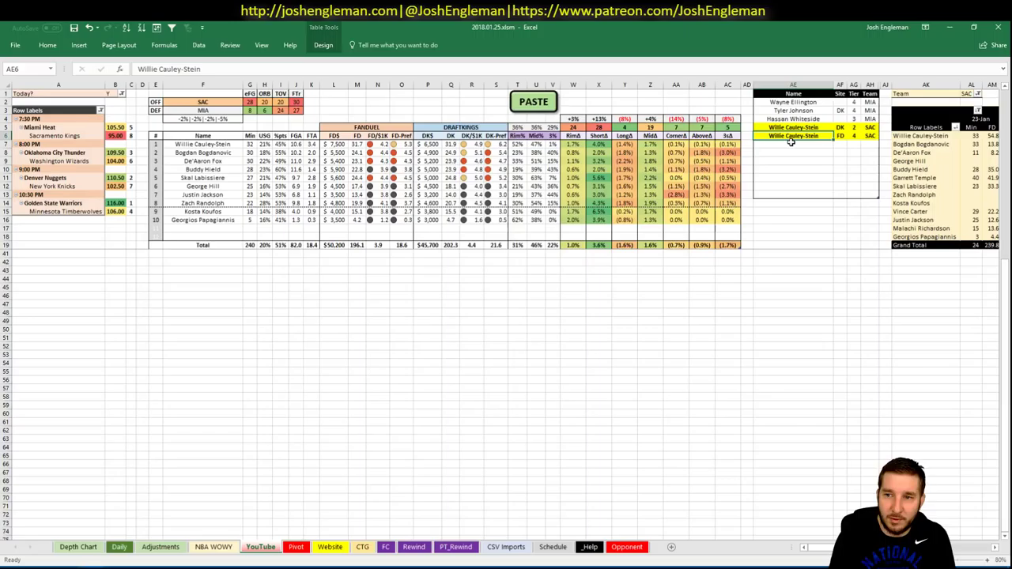
pyautogui.click(789, 145)
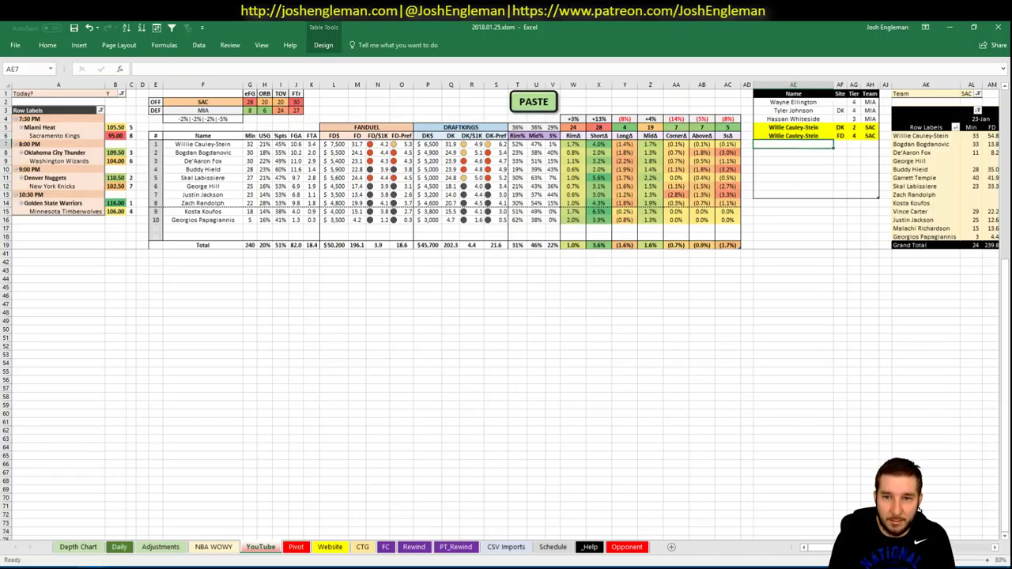
pyautogui.hscroll(10, 505, 311)
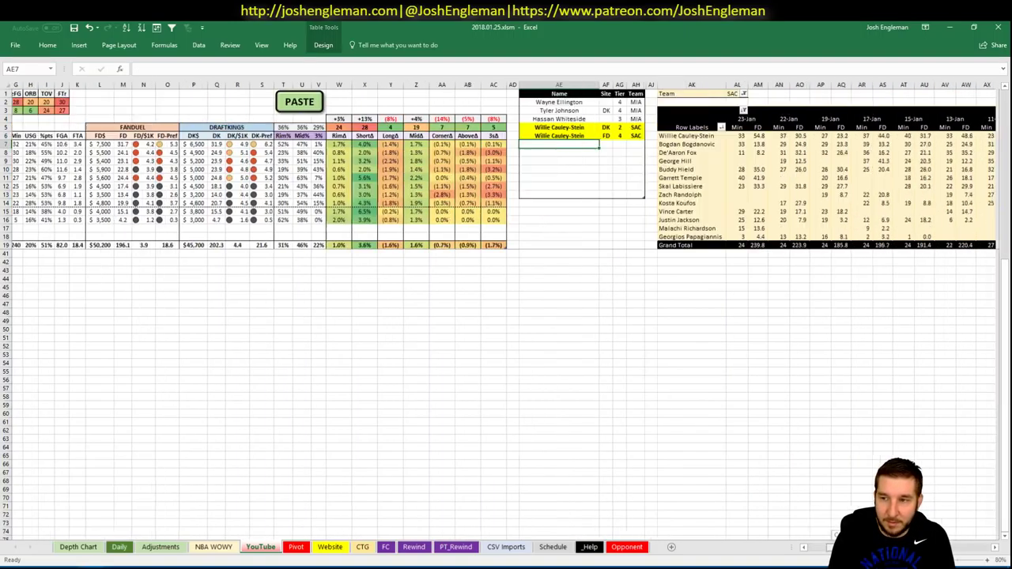
pyautogui.hscroll(-10, 724, 529)
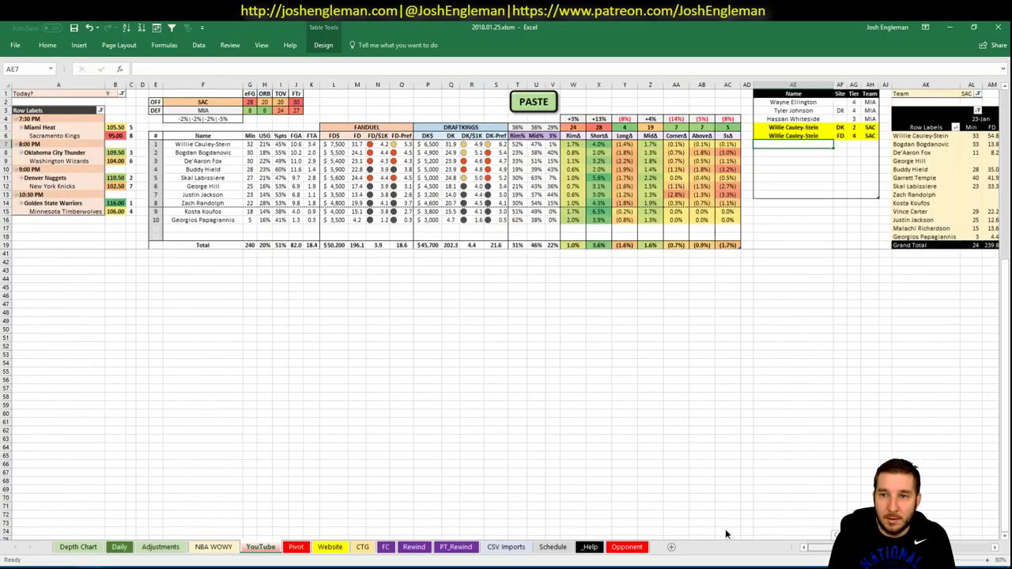
pyautogui.write('Bogdan')
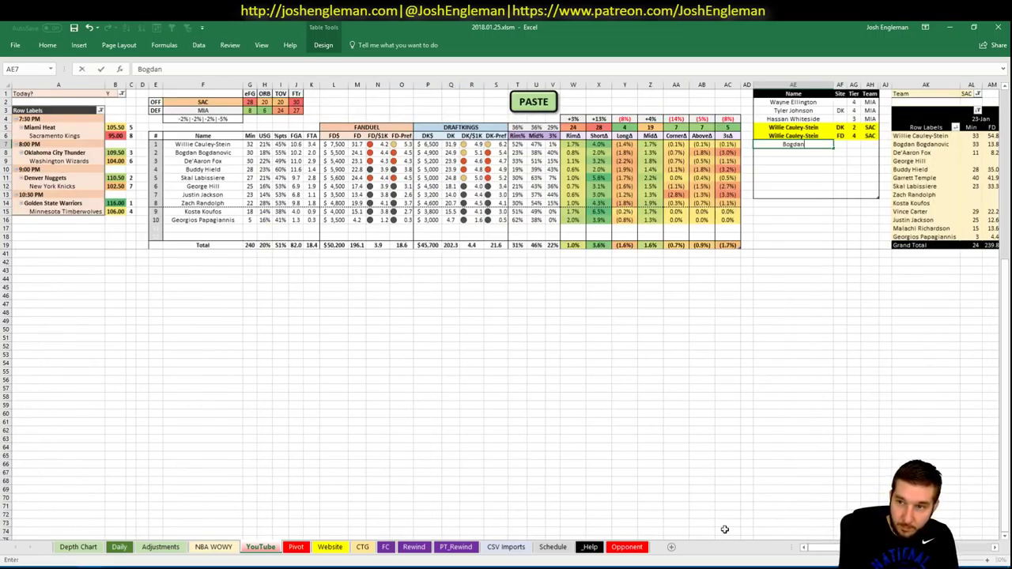
pyautogui.write(' Bogdanovic')
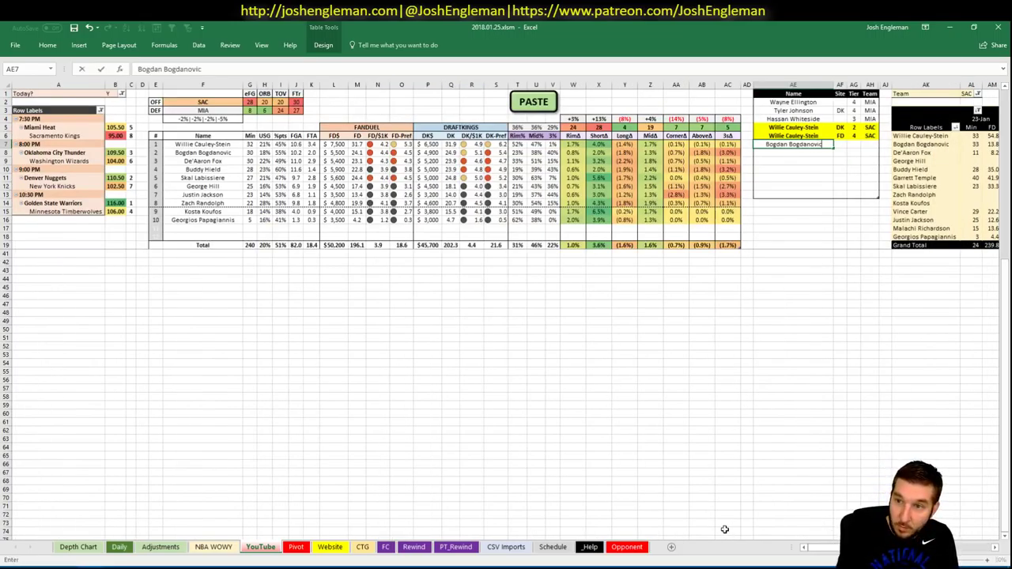
pyautogui.press('Tab')
pyautogui.press('Tab')
pyautogui.write('DK')
pyautogui.press('Tab')
pyautogui.press('Left')
pyautogui.press('Left')
pyautogui.write('DK')
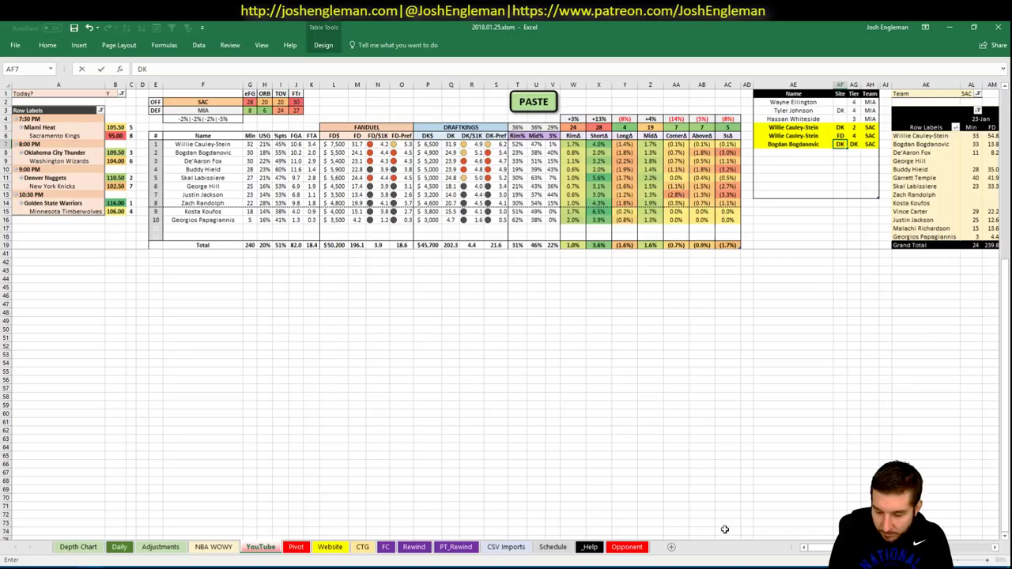
pyautogui.press('Tab')
pyautogui.write('3')
pyautogui.press('Return')
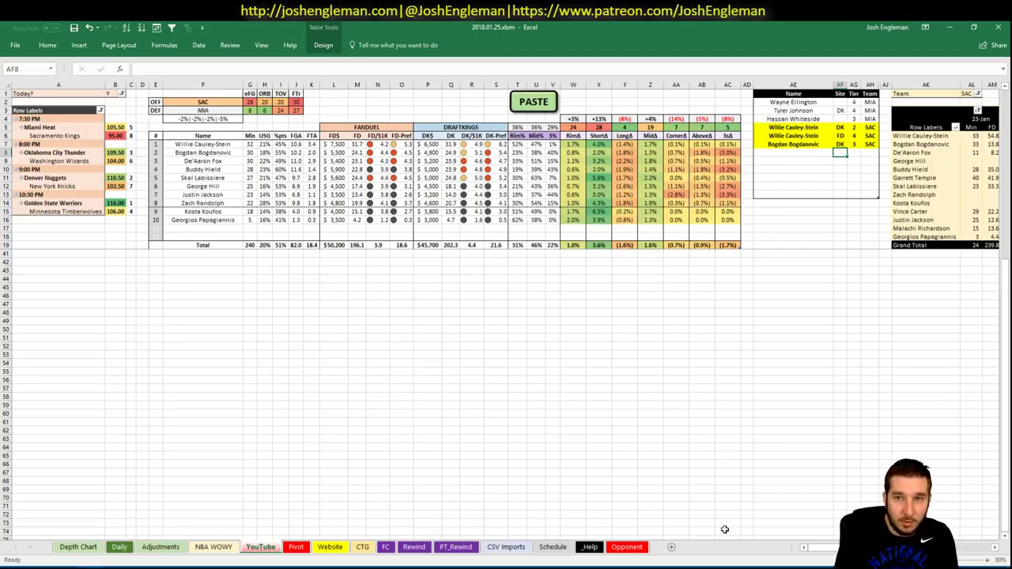
# - Add Buddy Hield to the picks table with site DK and tier 4, and check Sacramento's recent game logs
pyautogui.press('Left')
pyautogui.press('Left')
pyautogui.write('bU')
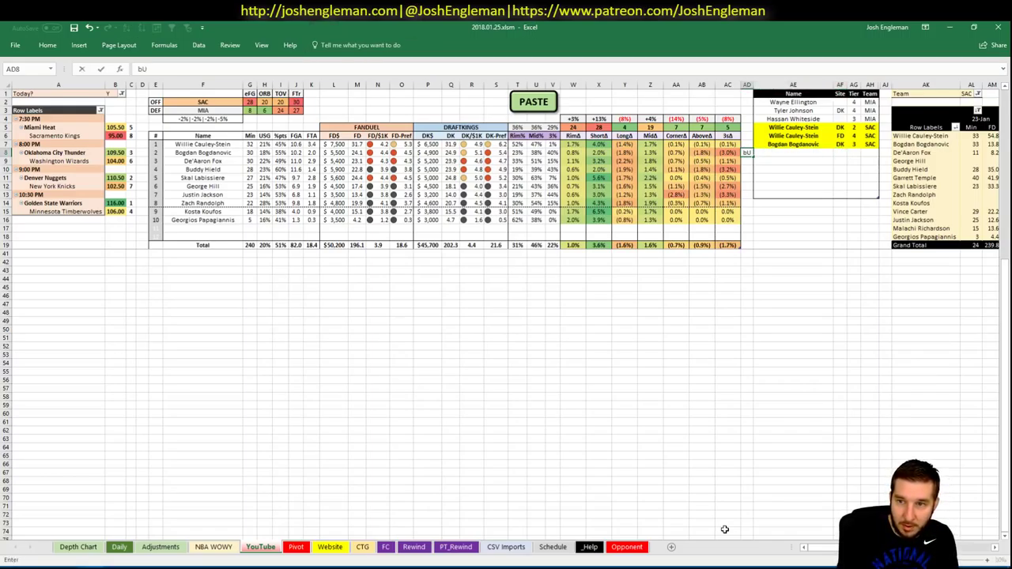
pyautogui.press('Escape')
pyautogui.press('Right')
pyautogui.write('Buddy Hield')
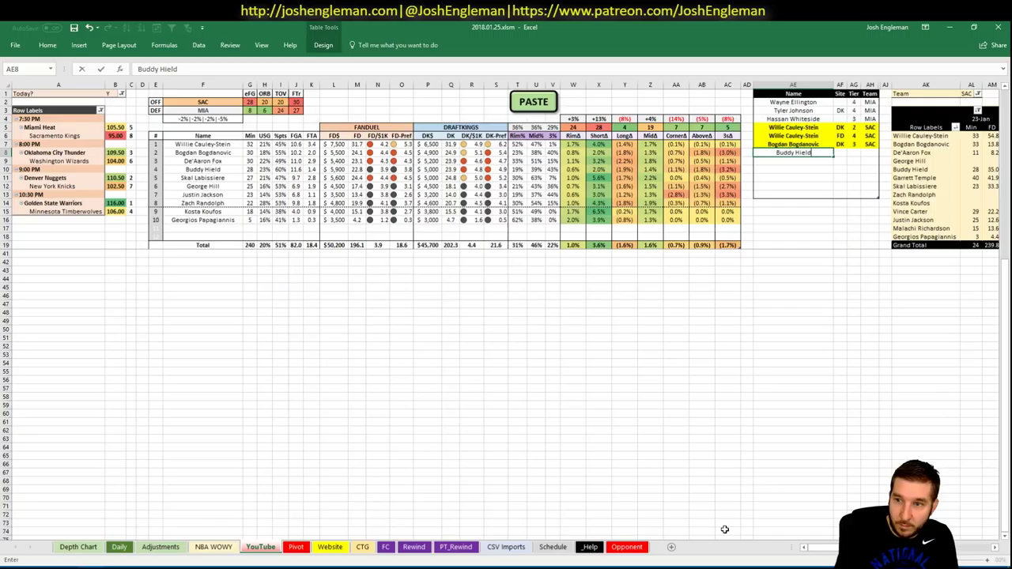
pyautogui.press('Tab')
pyautogui.write('DK')
pyautogui.press('Tab')
pyautogui.write('4')
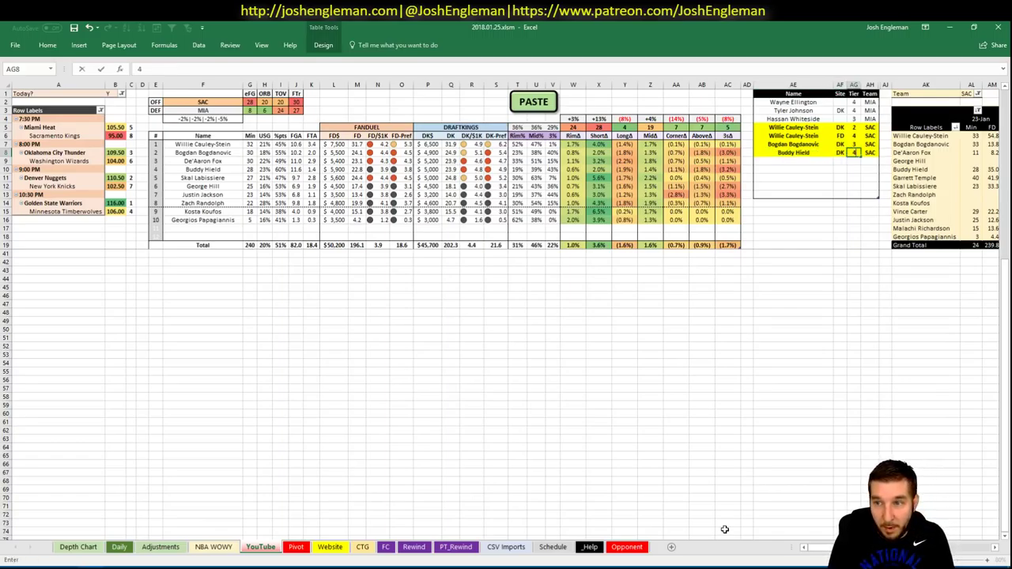
pyautogui.press('Return')
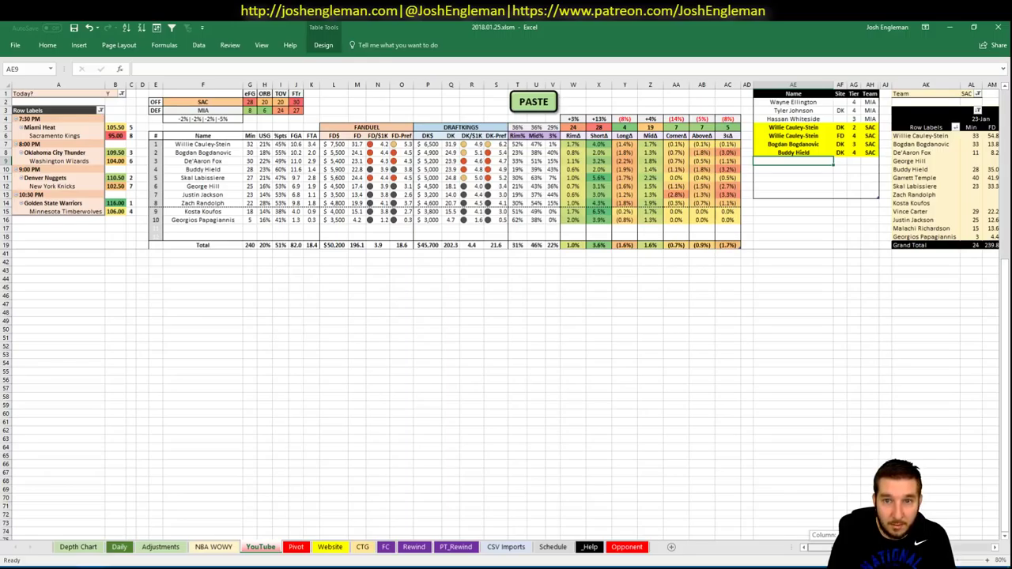
pyautogui.hscroll(5, 506, 317)
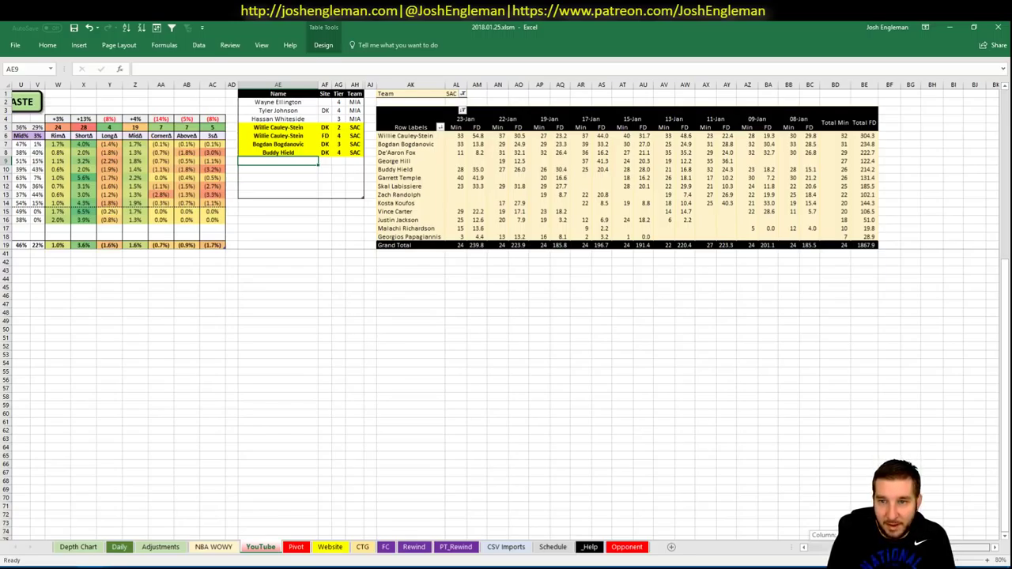
pyautogui.keyDown('ctrl'); pyautogui.scroll(-3, 506, 316); pyautogui.keyUp('ctrl')
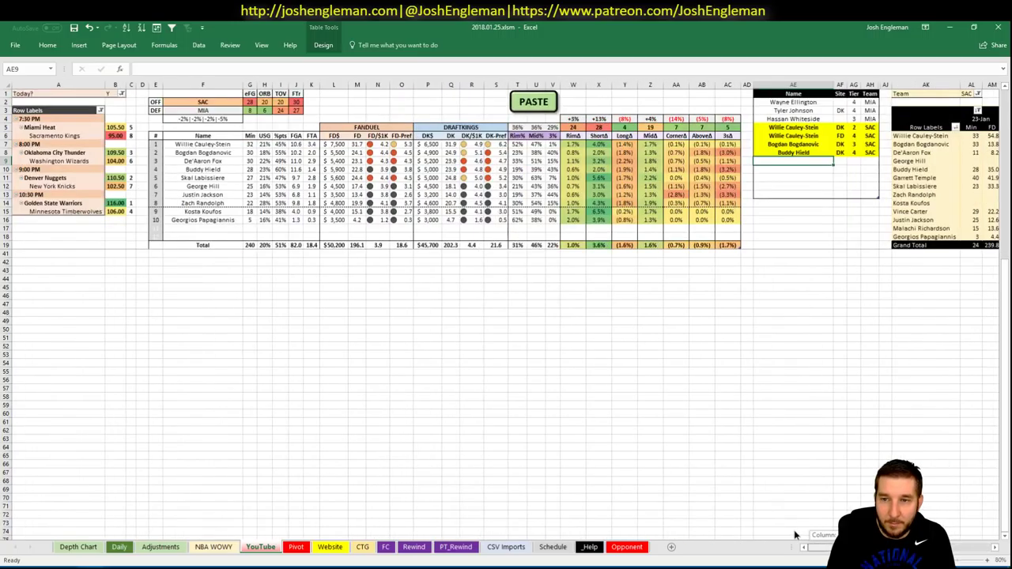
# - Add Skal Labissiere to the picks table with site FD and tier 4
pyautogui.keyDown('ctrl'); pyautogui.scroll(3, 507, 317); pyautogui.keyUp('ctrl')
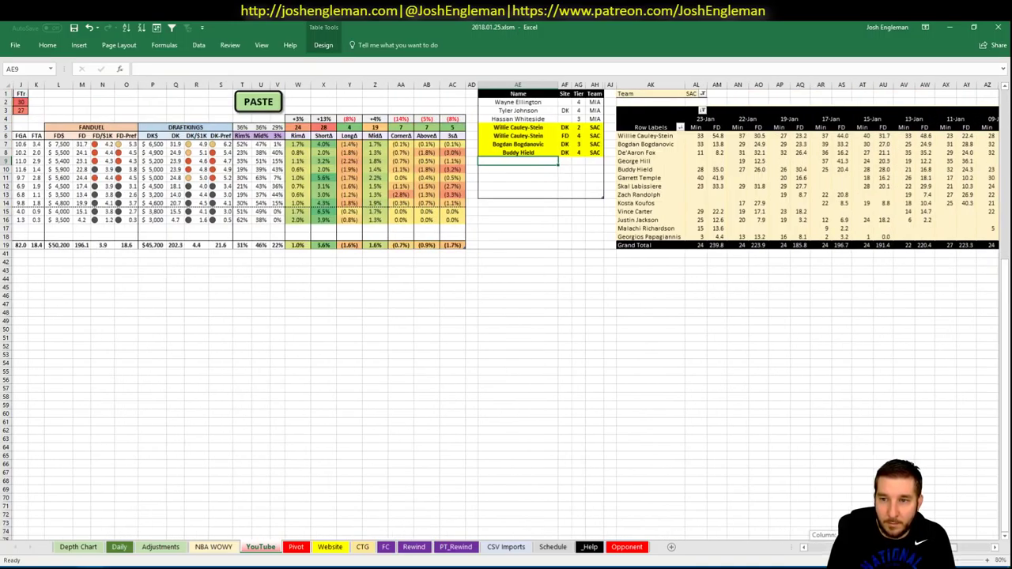
pyautogui.keyDown('ctrl'); pyautogui.scroll(-3, 617, 506); pyautogui.keyUp('ctrl')
pyautogui.keyDown('ctrl'); pyautogui.scroll(3, 617, 504); pyautogui.keyUp('ctrl')
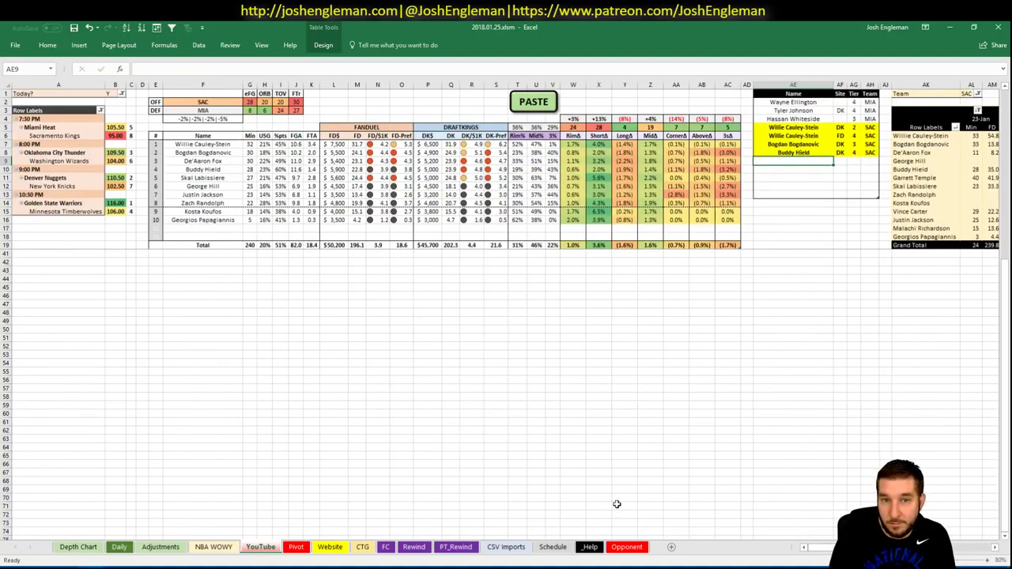
pyautogui.write('Skal')
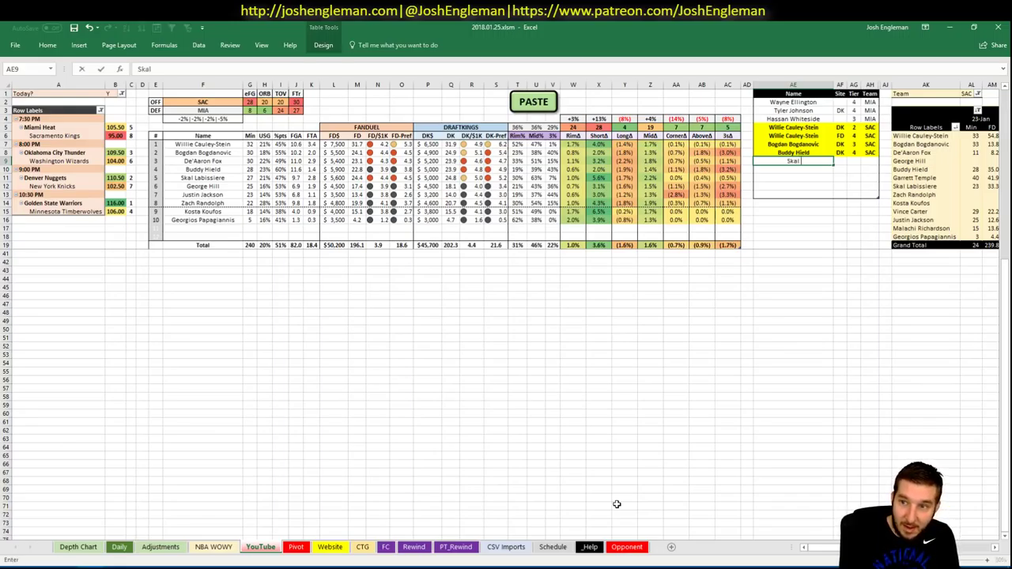
pyautogui.write(' Labissiere')
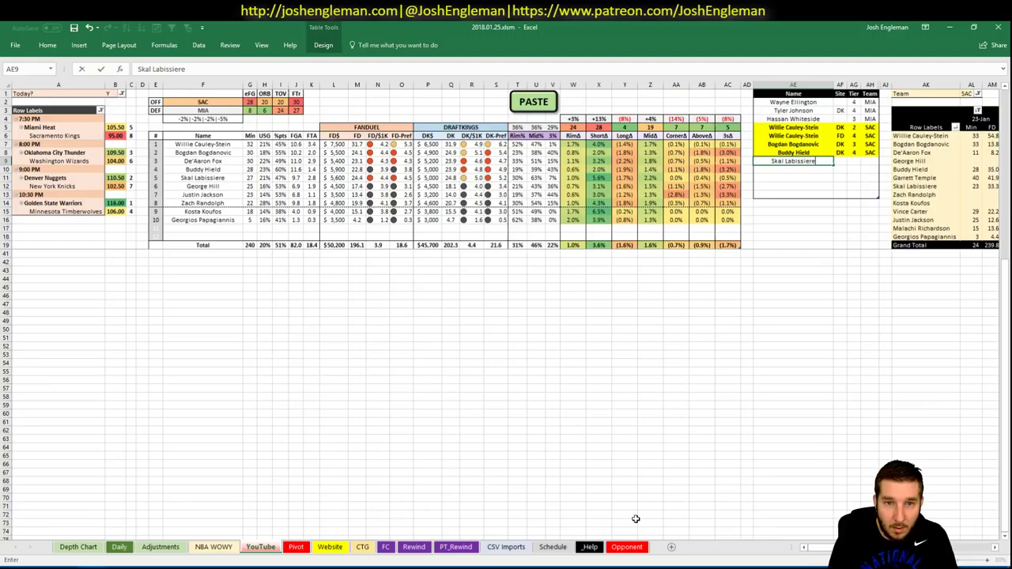
pyautogui.press('Tab')
pyautogui.write('FD')
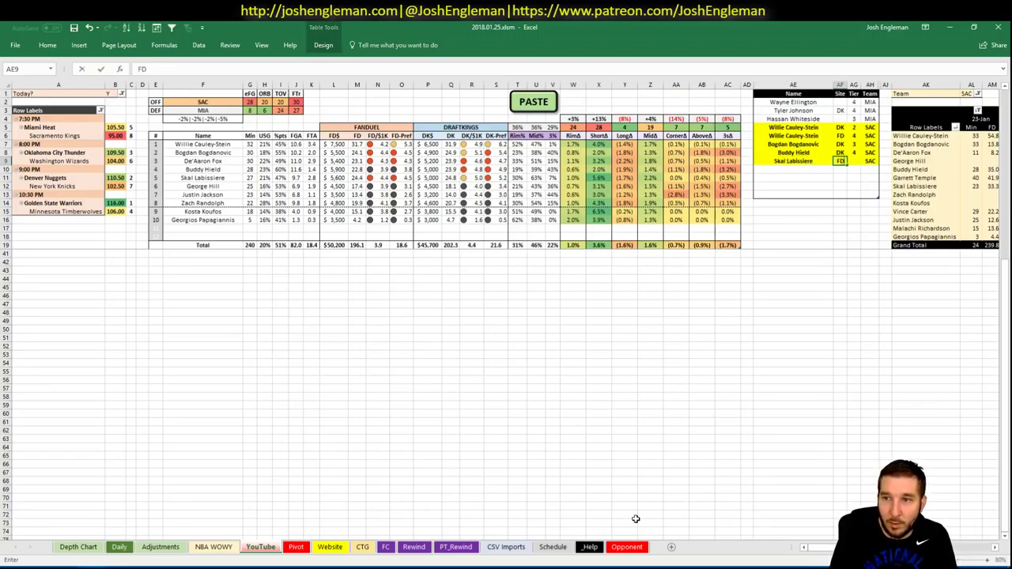
pyautogui.press('Return')
# - Add a second Skal Labissiere row to the picks table with site DK and tier 3
pyautogui.write('Skal Labissiere')
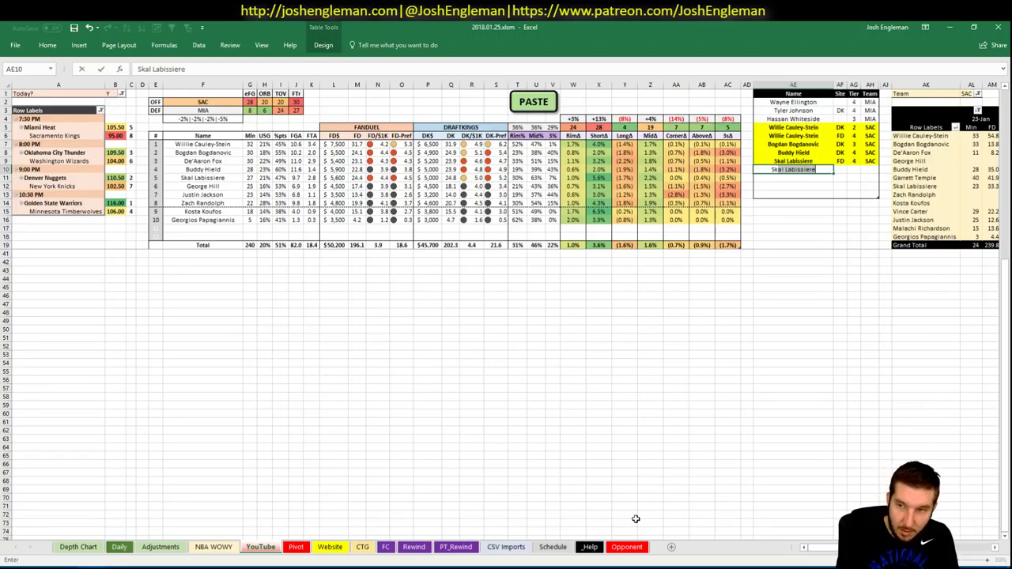
pyautogui.press('Tab')
pyautogui.write('DK')
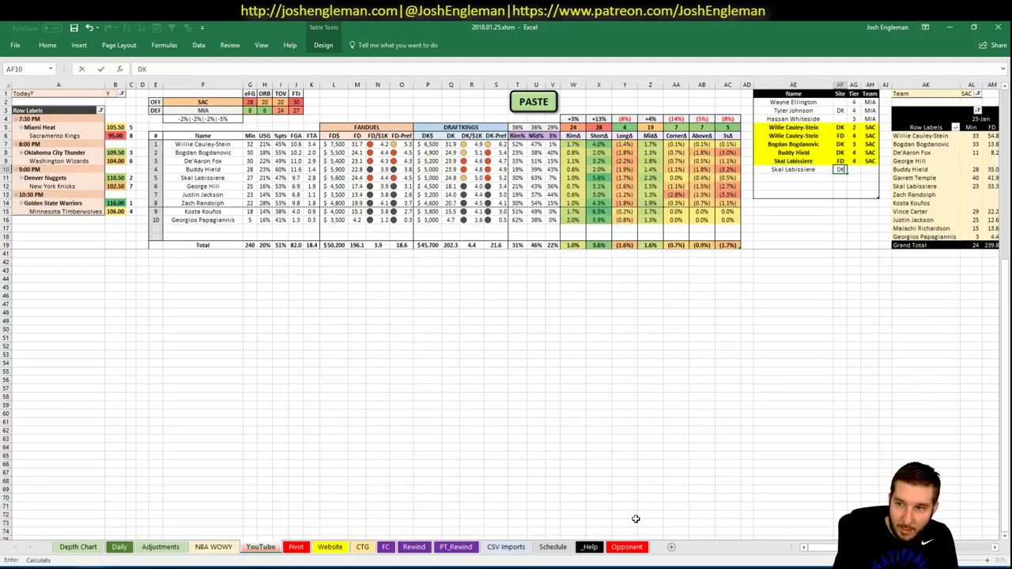
pyautogui.press('Tab')
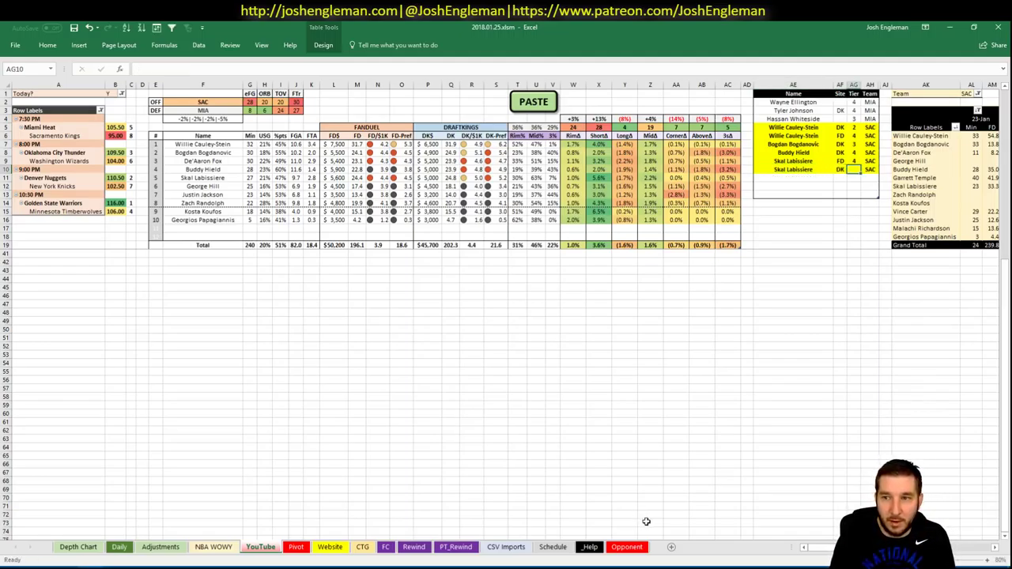
pyautogui.write('3')
pyautogui.press('Return')
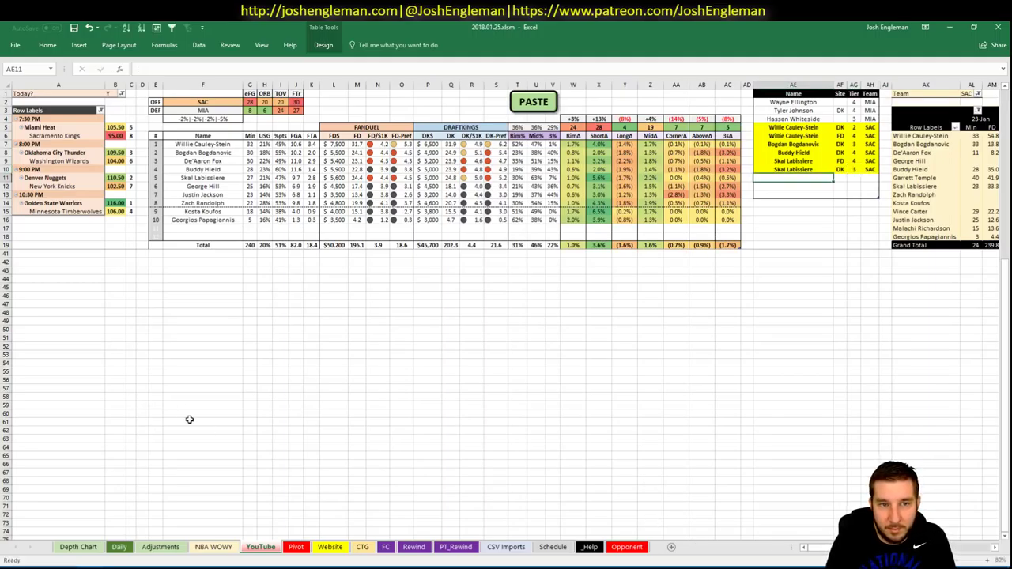
# - Set the offensive team of the matchup sheet to OKC
pyautogui.click(191, 103)
pyautogui.write('OKC')
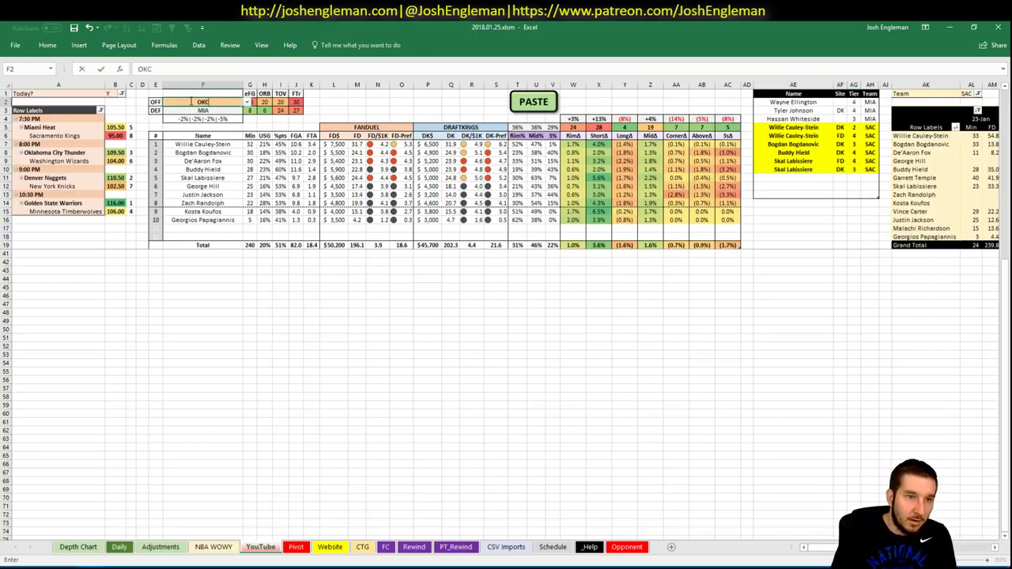
pyautogui.press('Return')
# - Switch to the Cleaning the Glass site in the browser and open the Oklahoma City Thunder player stats
pyautogui.hotkey('alt', 'Tab')
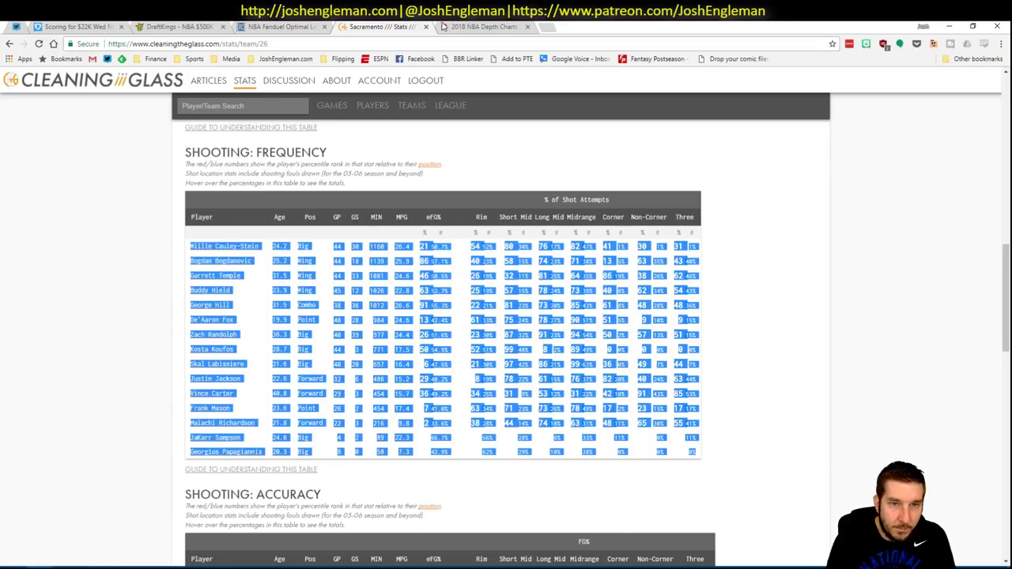
pyautogui.click(253, 108)
pyautogui.write('okla')
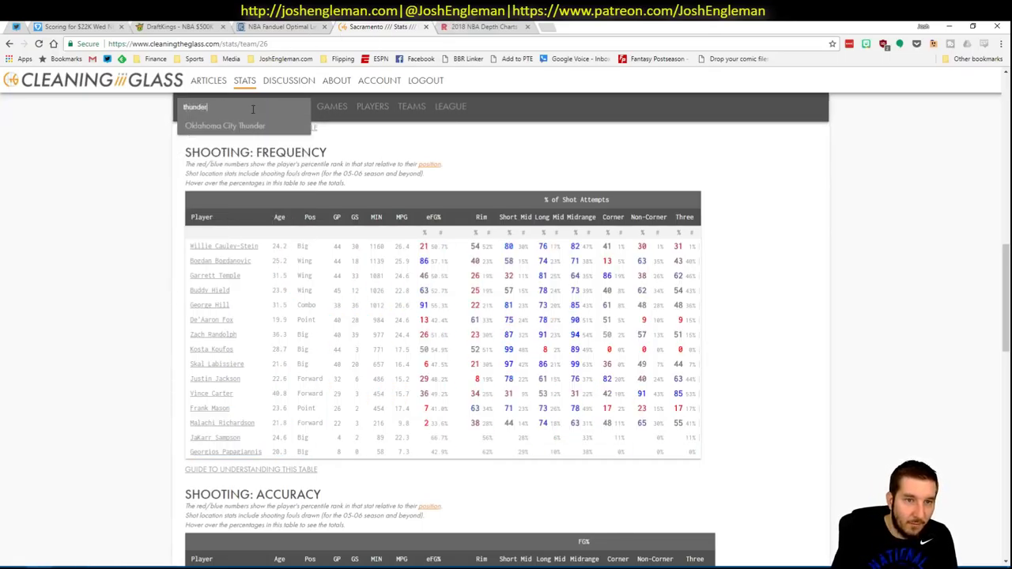
pyautogui.press('Down')
pyautogui.press('Return')
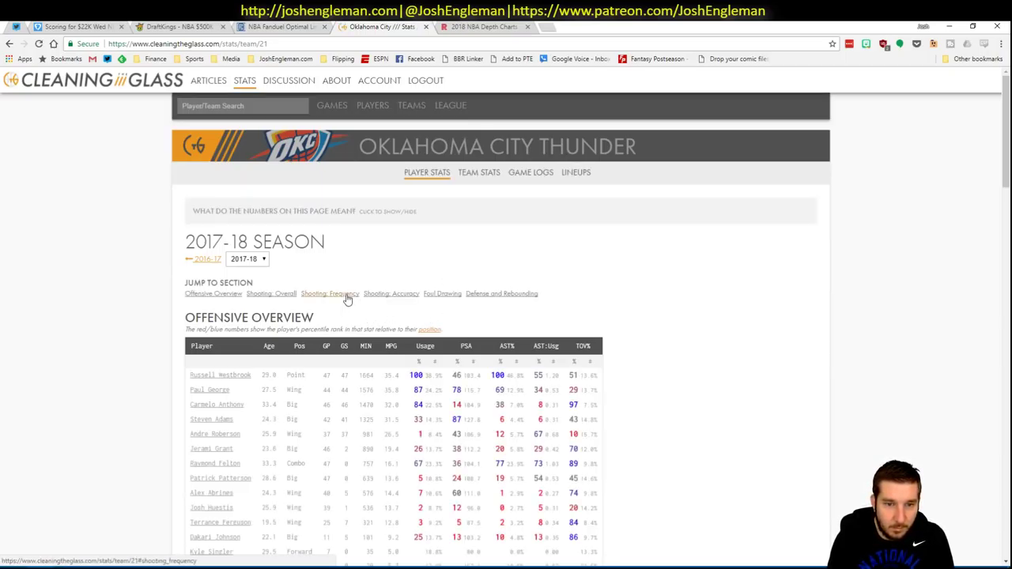
# - Copy the Thunder's Shooting: Frequency player rows and paste them into the Excel workbook with its paste macro
pyautogui.click(346, 299)
pyautogui.moveTo(694, 450); pyautogui.dragTo(192, 251)
pyautogui.hotkey('ctrl', 'c')
pyautogui.hotkey('alt', 'Tab')
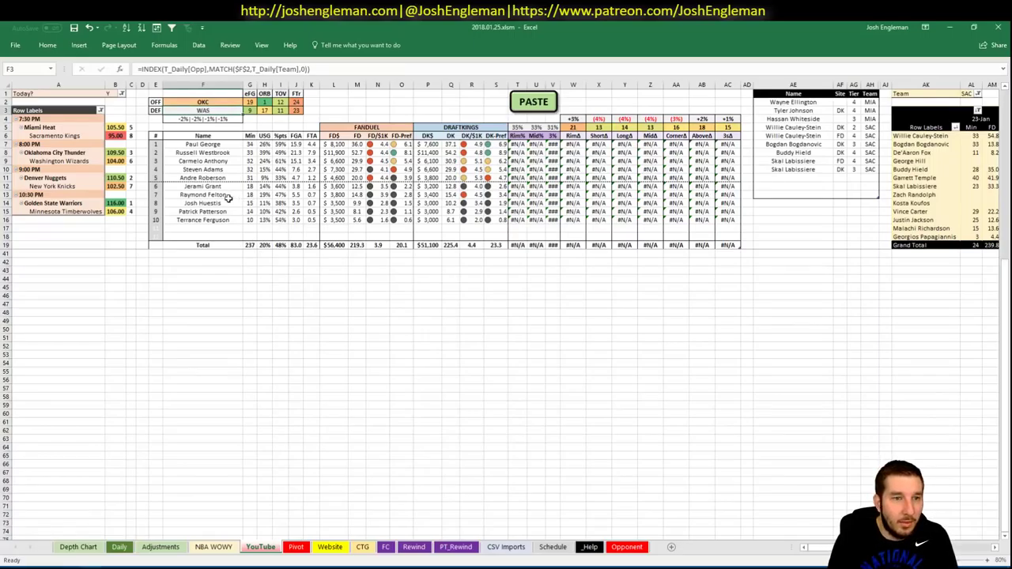
pyautogui.click(534, 106)
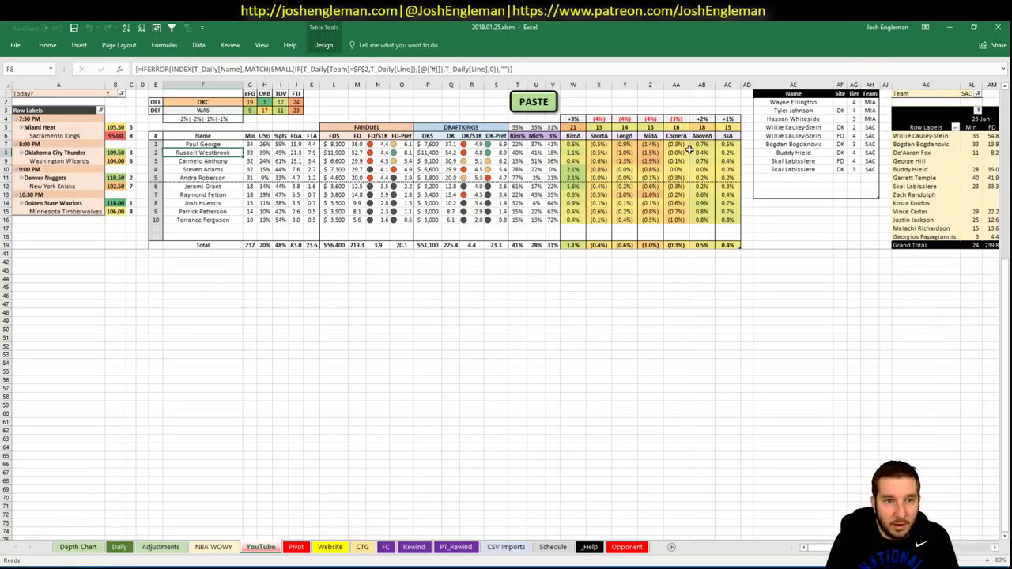
# - Set the team filter of the recent-games pivot table to OKC and review the players' minutes and FanDuel points
pyautogui.click(829, 179)
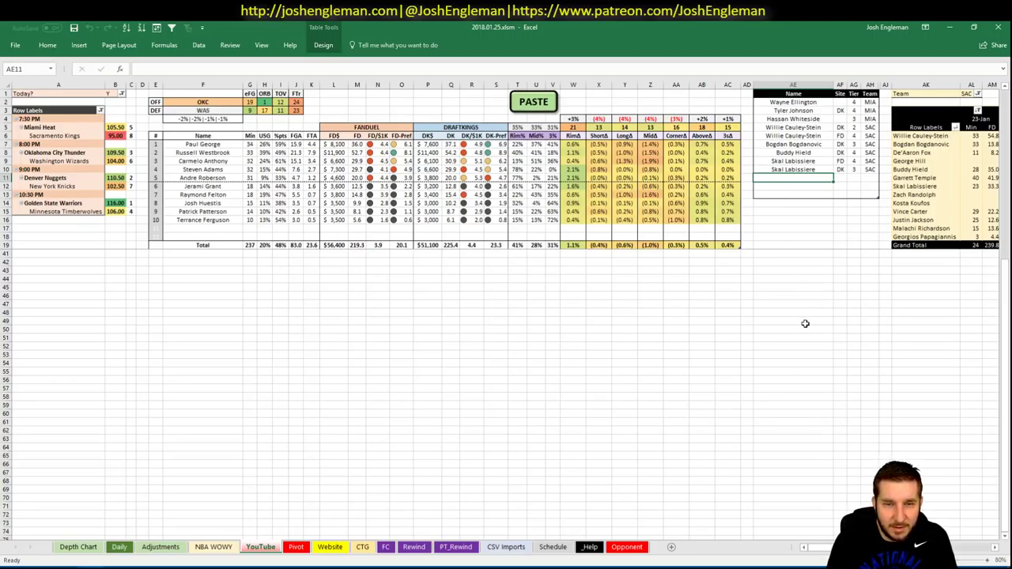
pyautogui.hscroll(6, 829, 547)
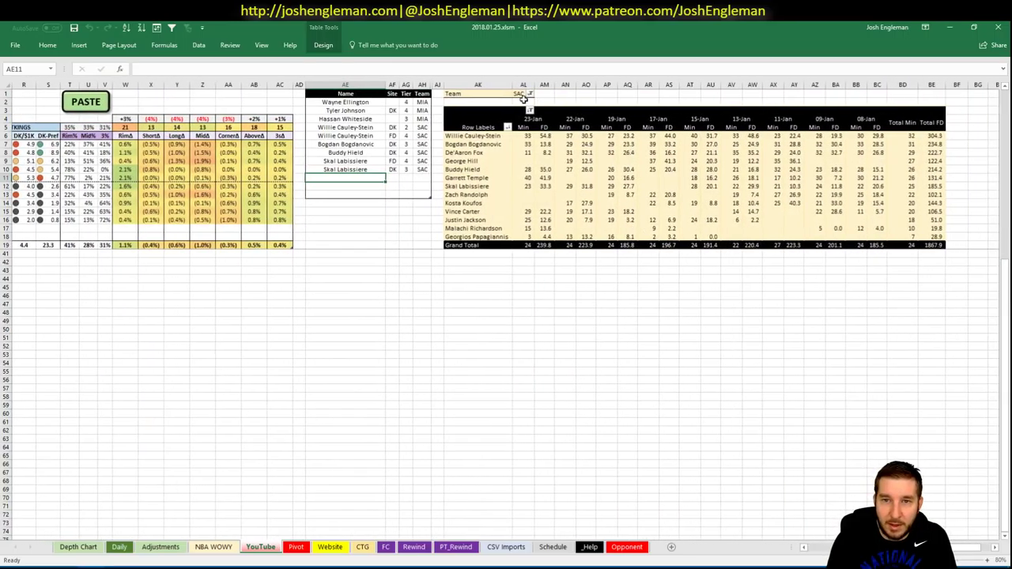
pyautogui.click(518, 93)
pyautogui.write('OKC')
pyautogui.press('Return')
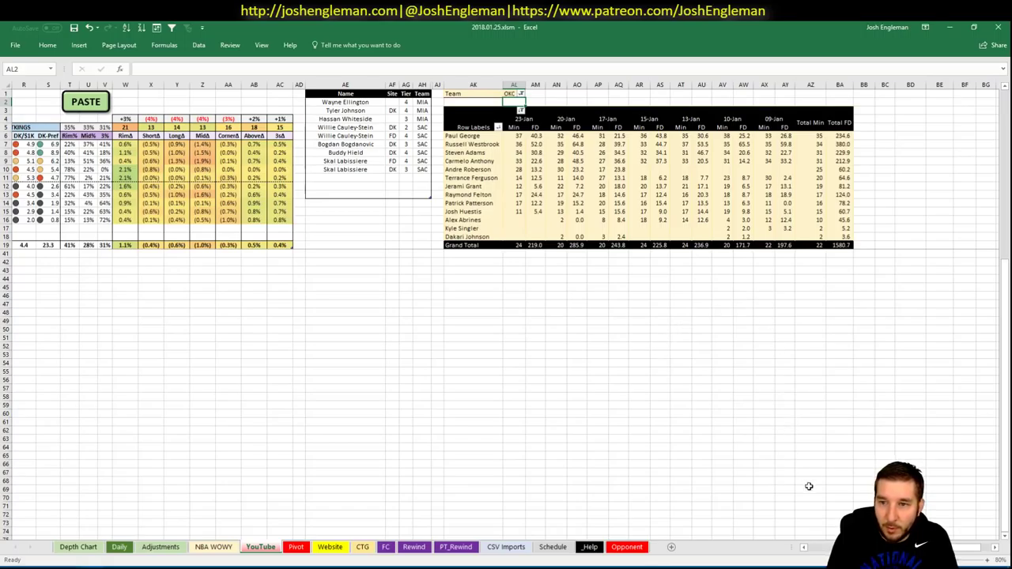
pyautogui.hscroll(-6, 661, 237)
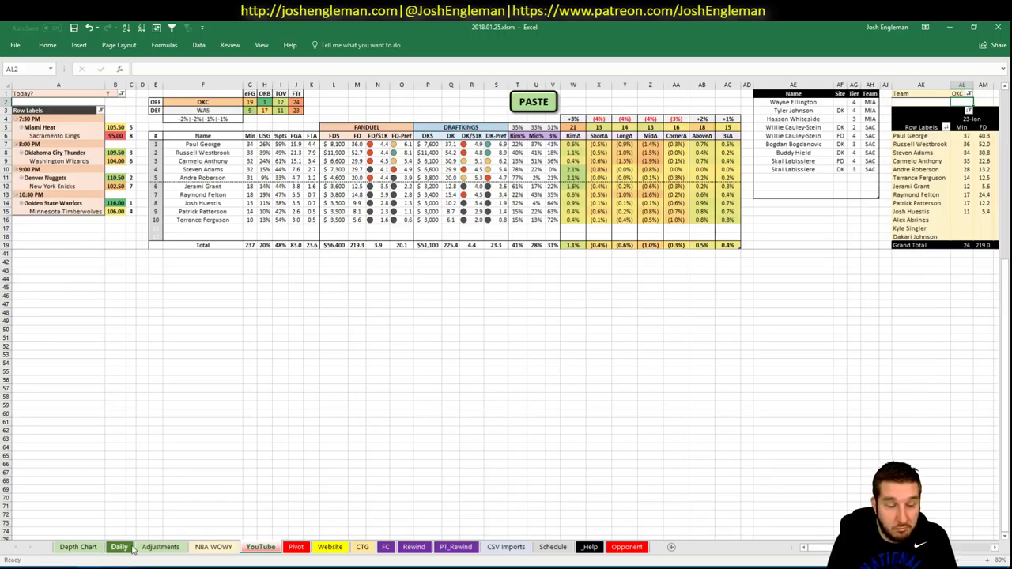
# - Examine the Thunder's Defense and Rebounding table on Cleaning the Glass in the browser and return to Excel
pyautogui.hotkey('alt', 'Tab')
pyautogui.scroll(-10, 92, 353)
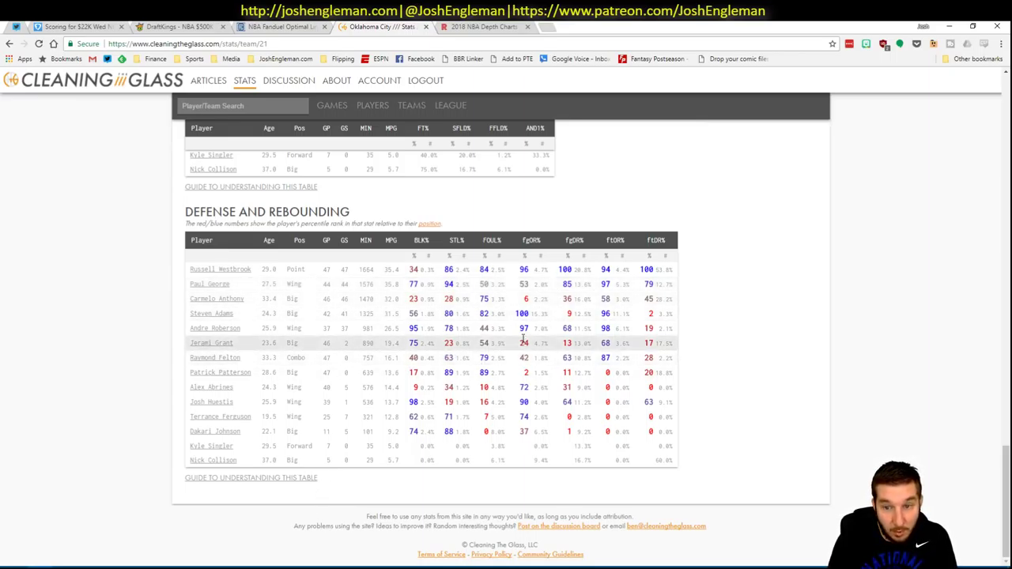
pyautogui.hotkey('alt', 'Tab')
# - Add Paul George to the picks table with tier 3 and no site
pyautogui.click(767, 177)
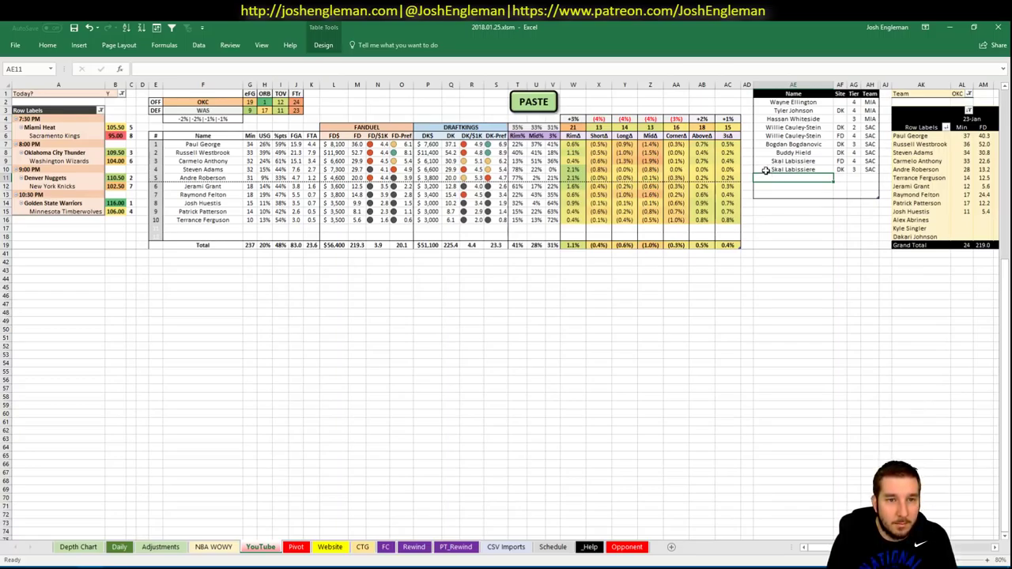
pyautogui.write('Paul George')
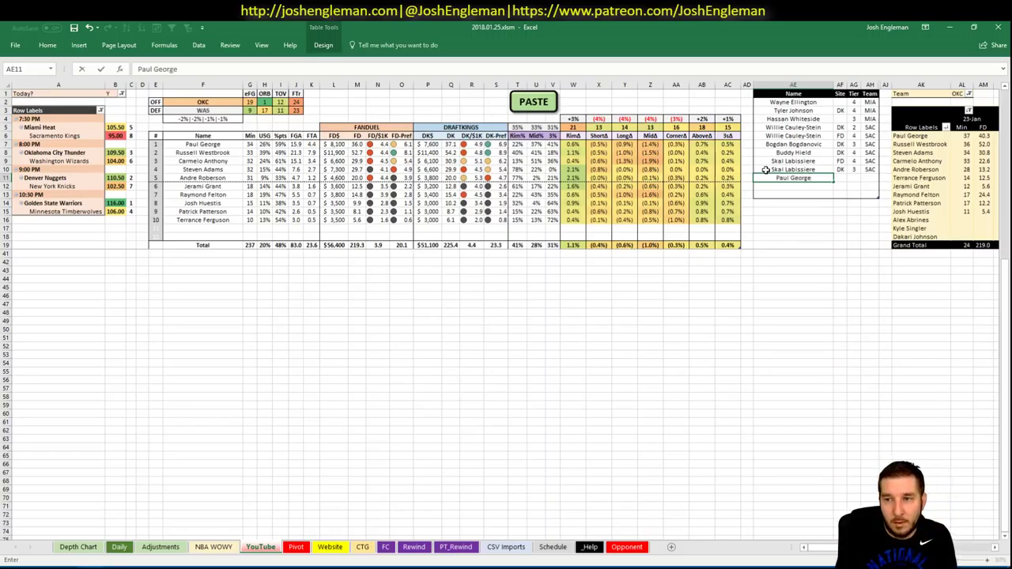
pyautogui.press('Tab')
pyautogui.press('Tab')
pyautogui.write('3')
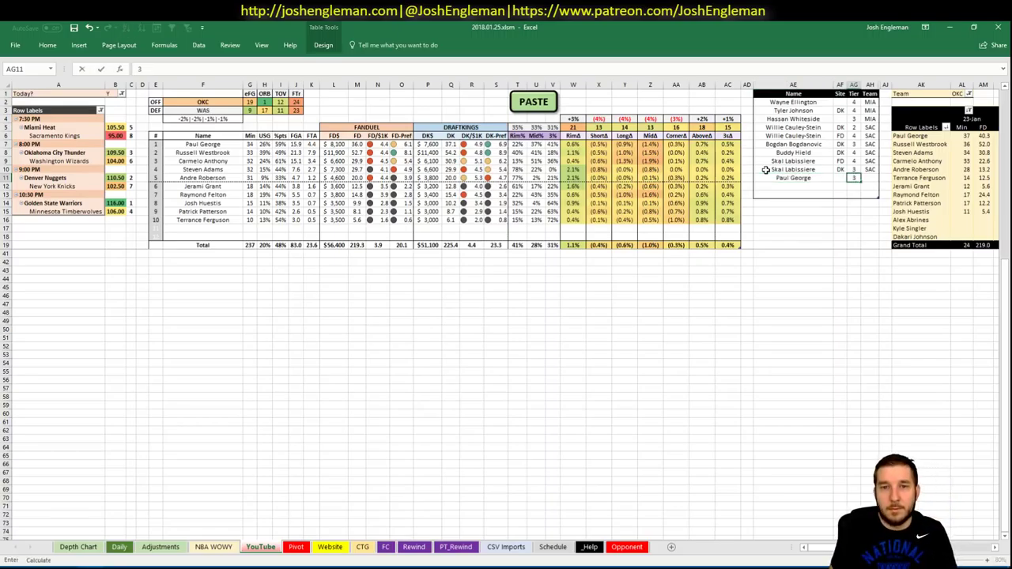
pyautogui.press('Return')
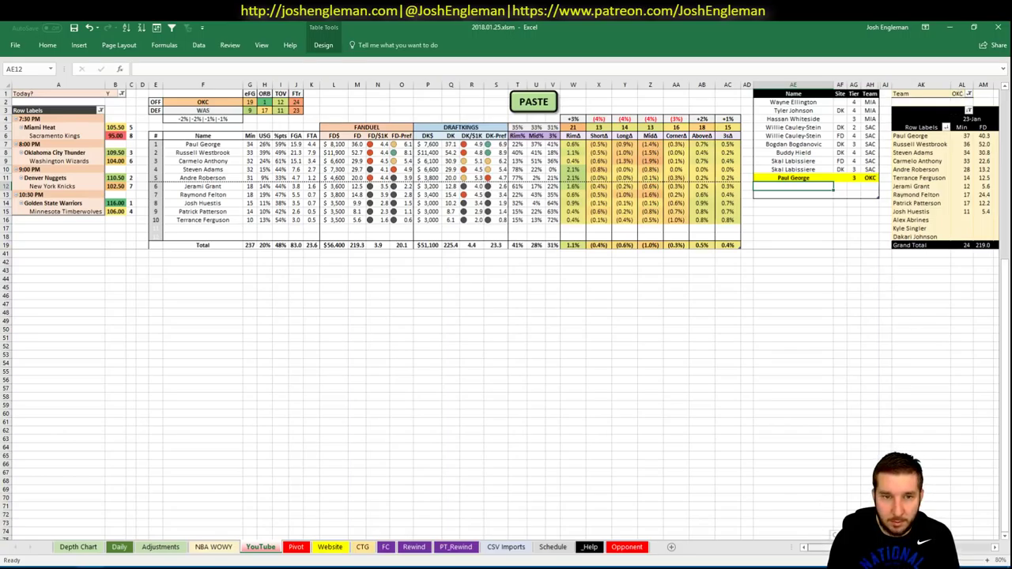
# - Check Oklahoma City's recent game logs and, on FantasyCruncher in the browser, Russell Westbrook's past games filtered to opponent WAS
pyautogui.hscroll(7, 506, 317)
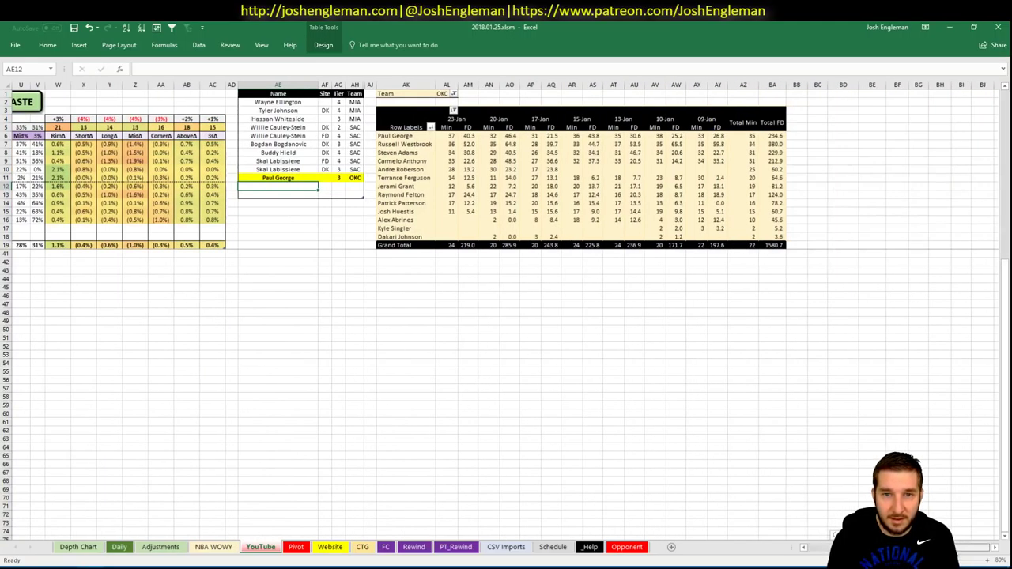
pyautogui.hscroll(-7, 658, 522)
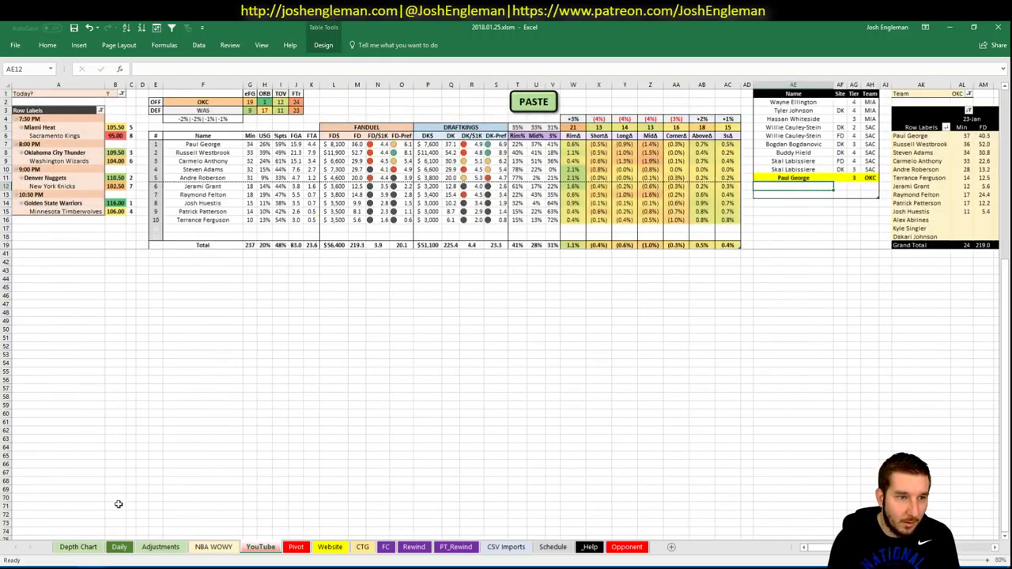
pyautogui.click(40, 567)
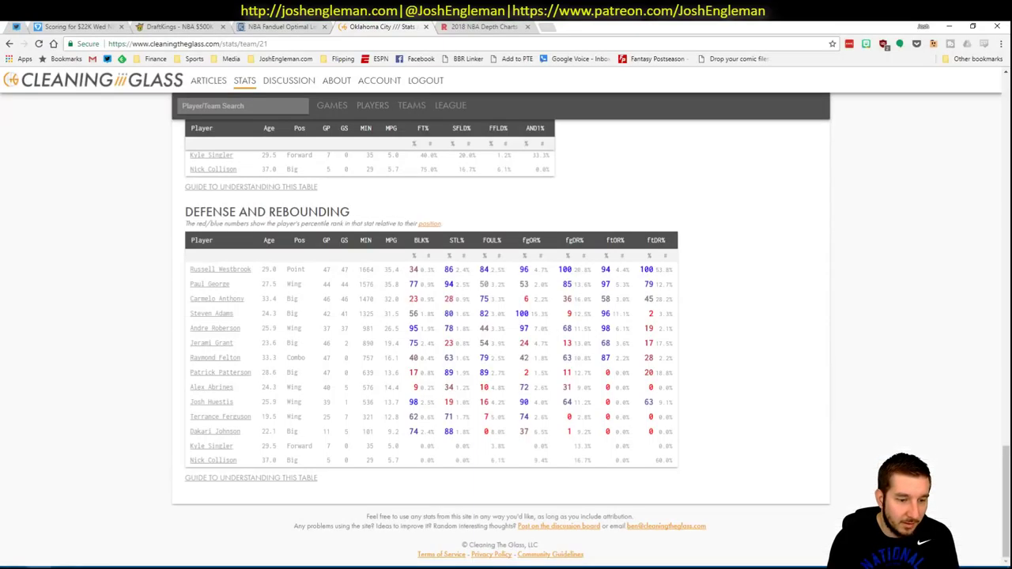
pyautogui.click(281, 26)
pyautogui.click(73, 167)
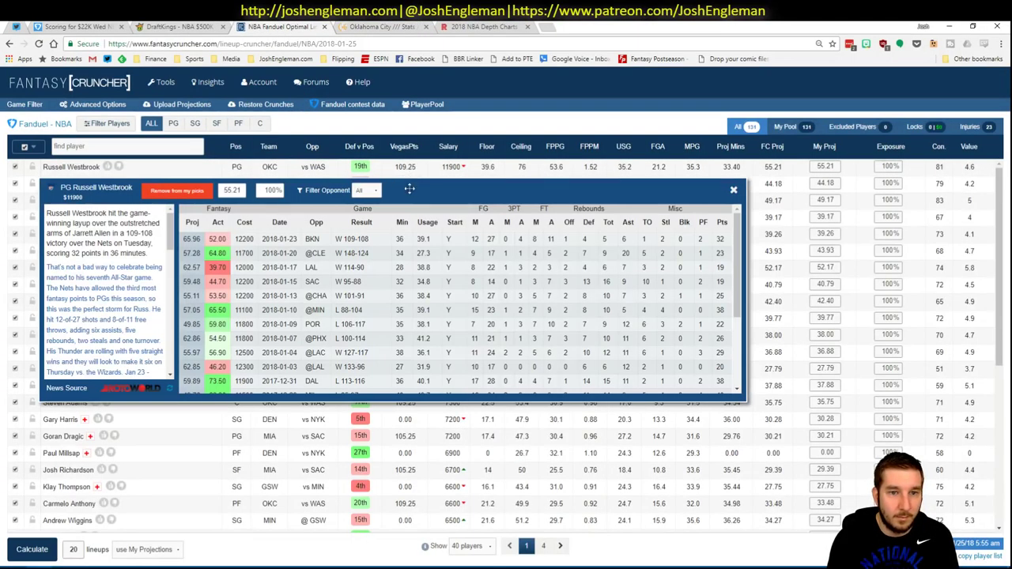
pyautogui.click(367, 190)
pyautogui.click(362, 209)
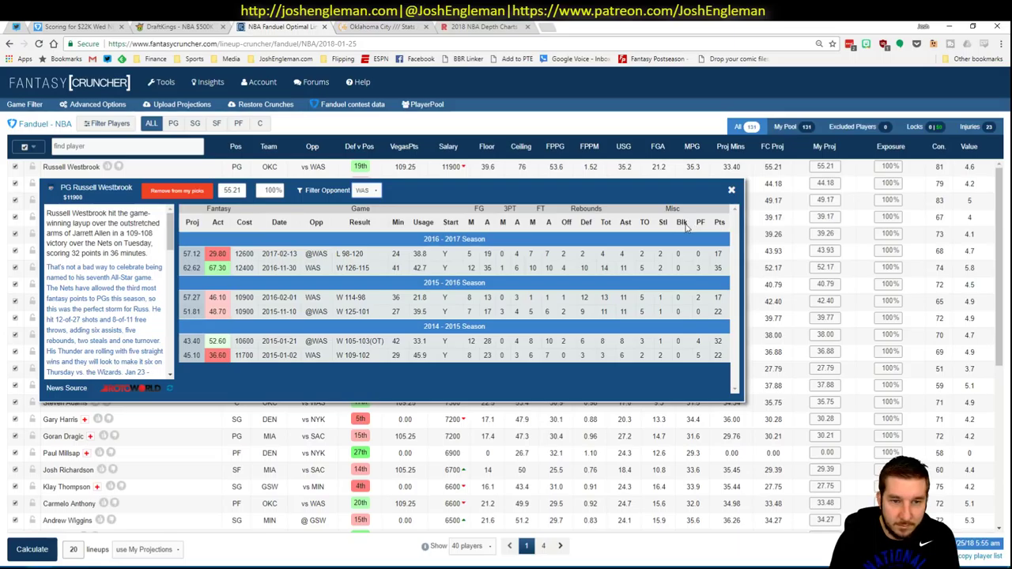
pyautogui.click(732, 190)
pyautogui.hotkey('alt', 'Tab')
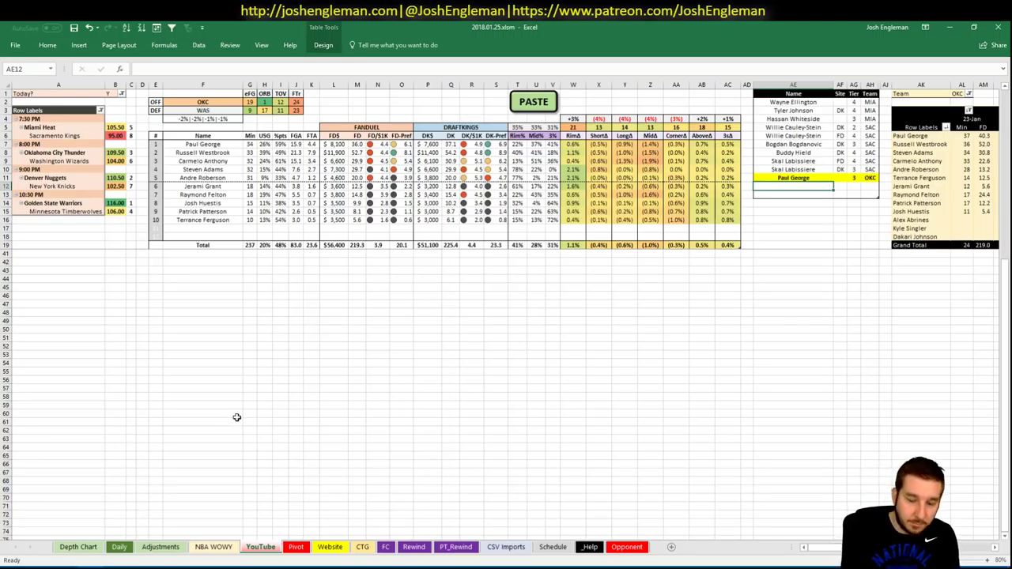
# - Add Russell Westbrook to the picks table with tier 4 and no site, and check Oklahoma City's recent game logs
pyautogui.write('Russell Wr')
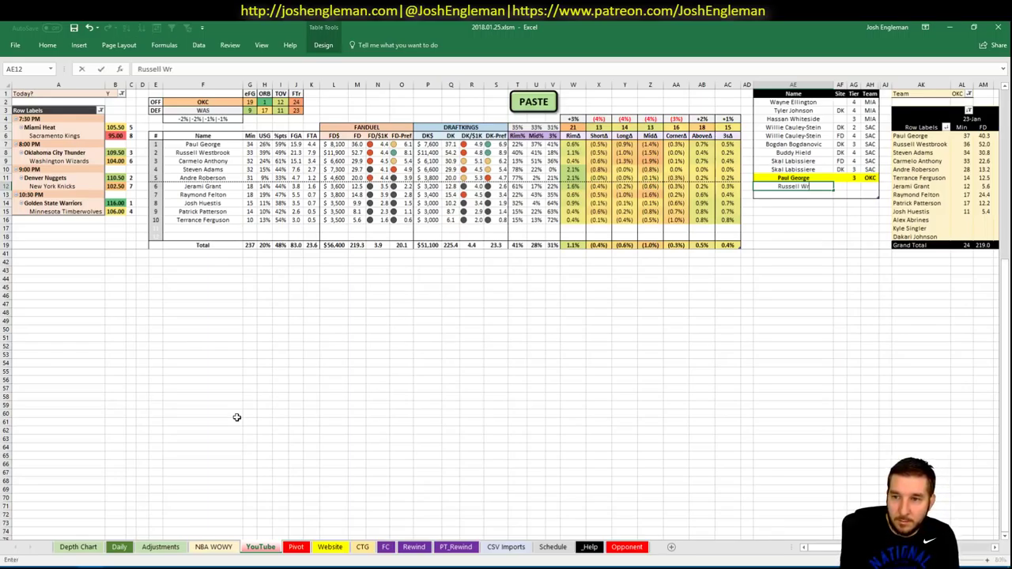
pyautogui.press('BackSpace')
pyautogui.write('estbrook')
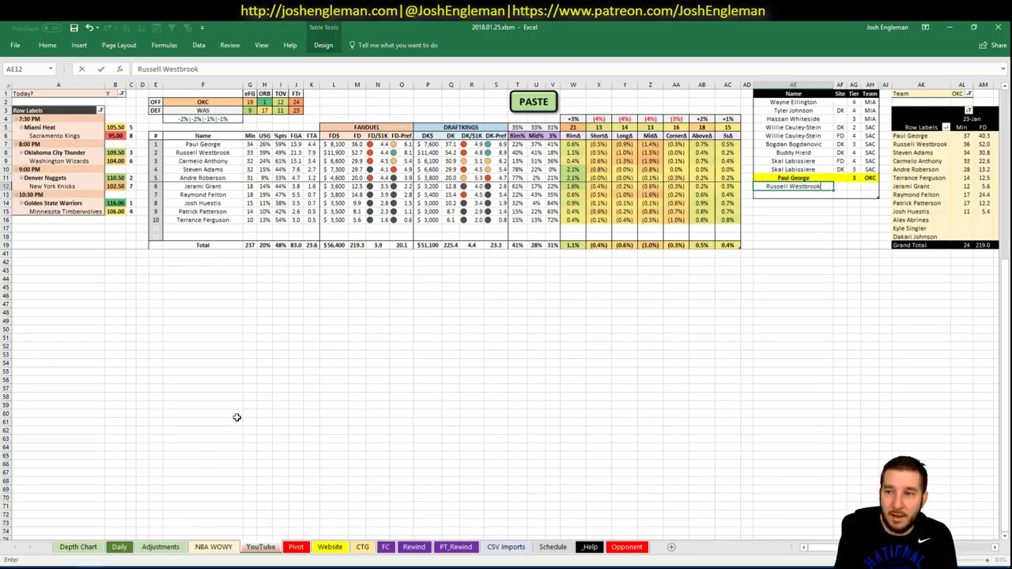
pyautogui.press('Return')
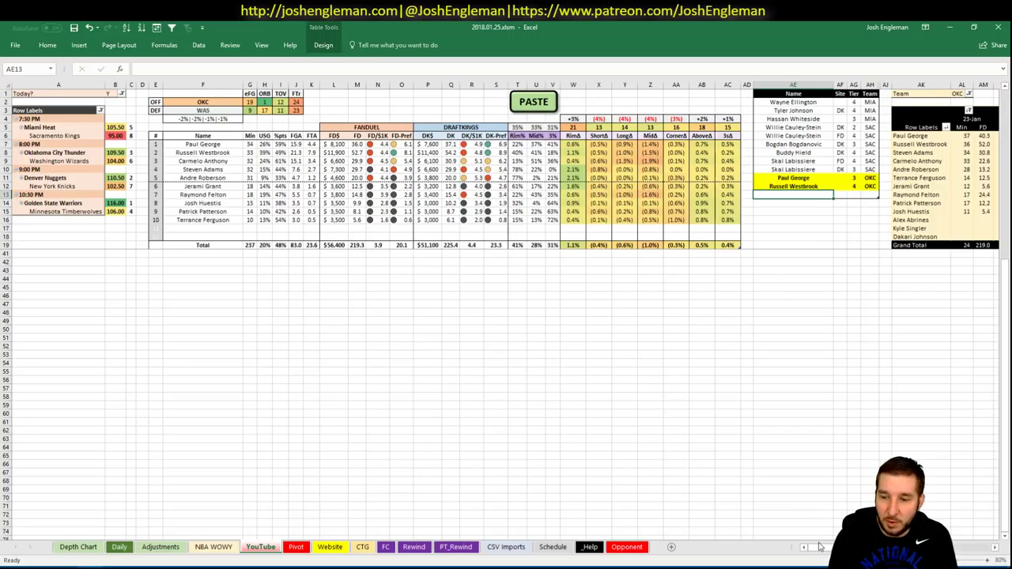
pyautogui.moveTo(818, 551); pyautogui.dragTo(823, 552)
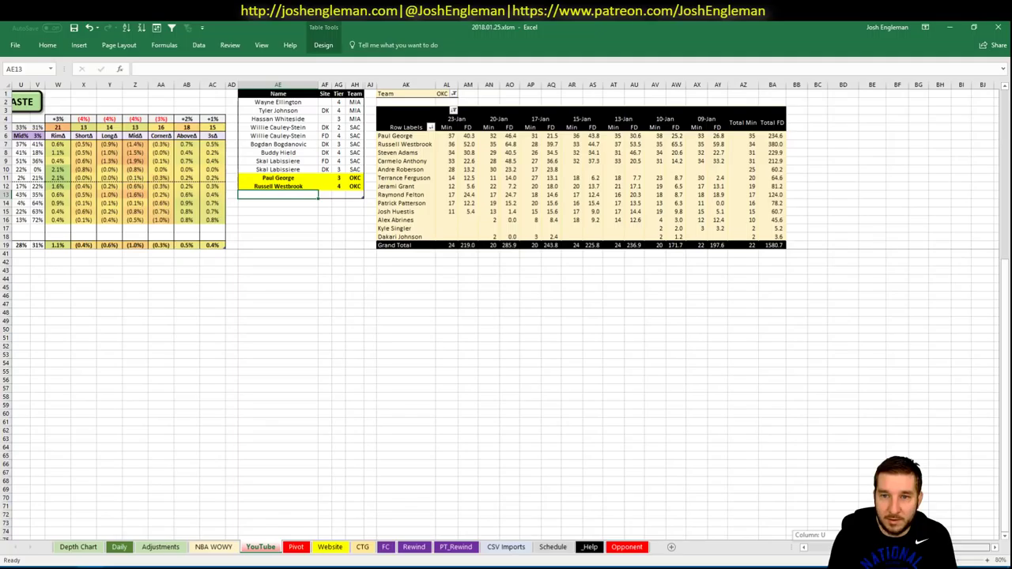
pyautogui.moveTo(822, 551); pyautogui.dragTo(809, 551)
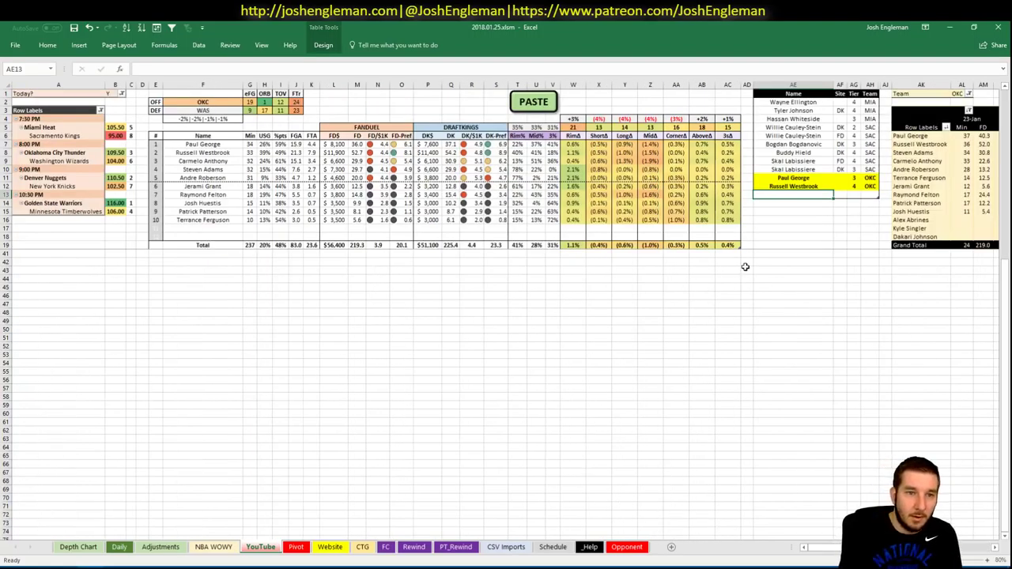
# - Add Carmelo Anthony to the picks table with site FD and tier 4
pyautogui.write('Carmelo Anthony')
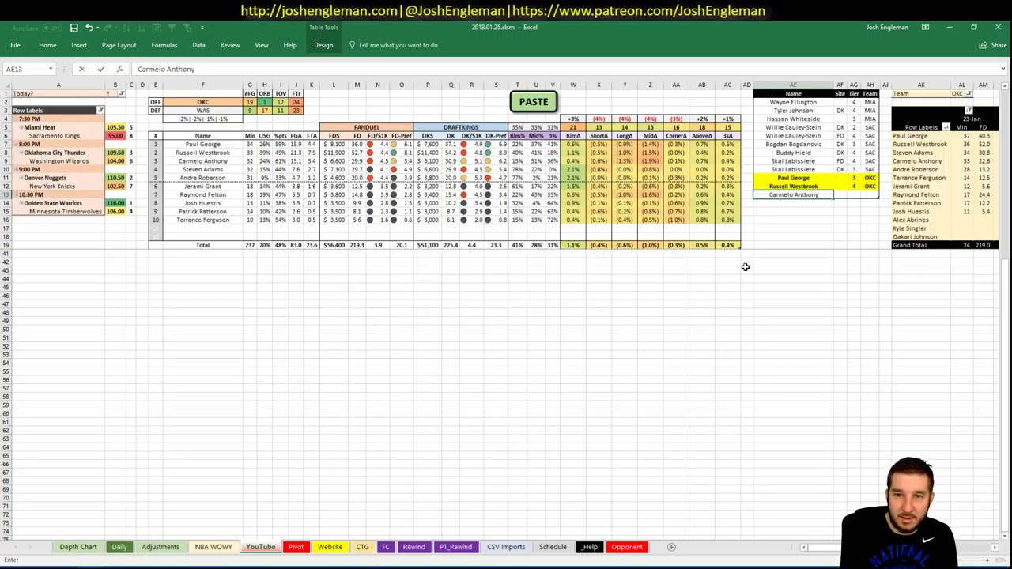
pyautogui.press('Tab')
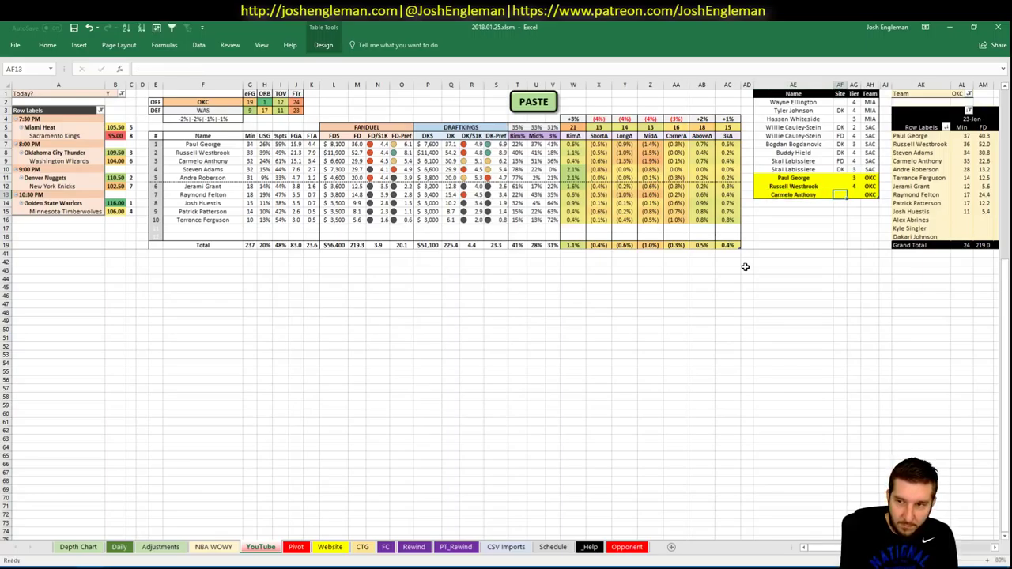
pyautogui.write('FD')
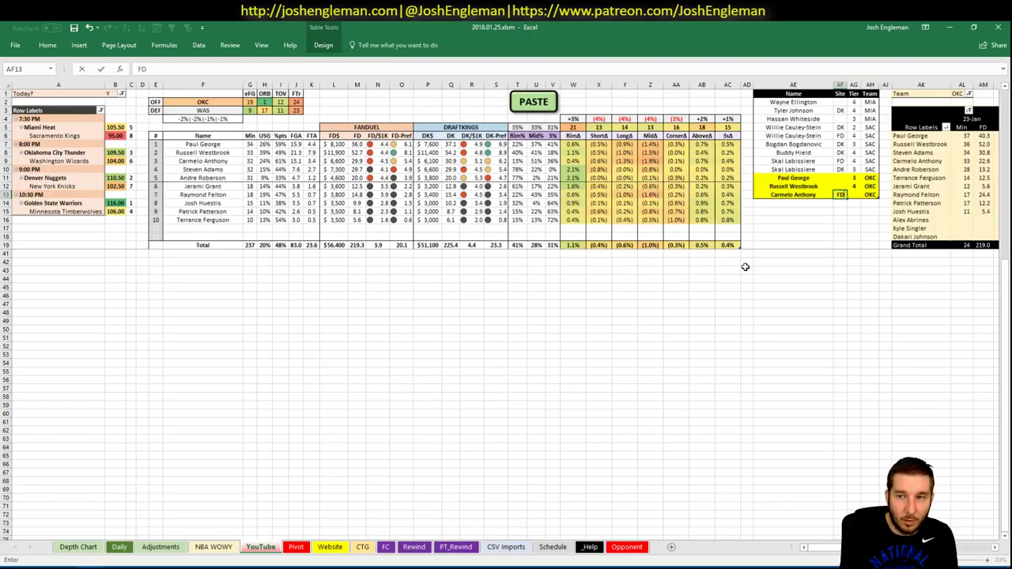
pyautogui.press('Tab')
pyautogui.write('4')
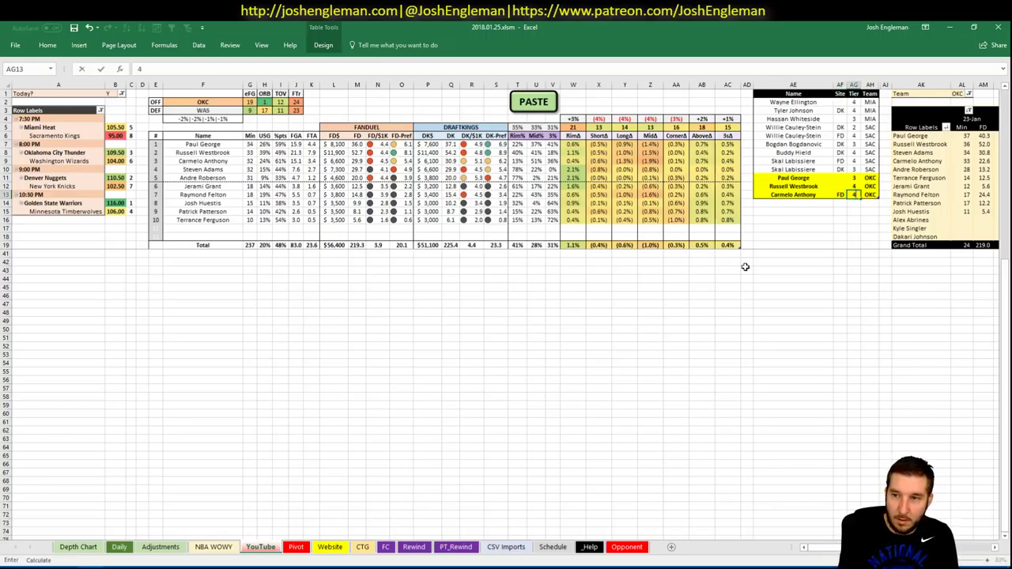
pyautogui.press('Return')
# - Add a second Carmelo Anthony entry to the picks table with site DK and tier 3
pyautogui.write('Carmelo Anthony')
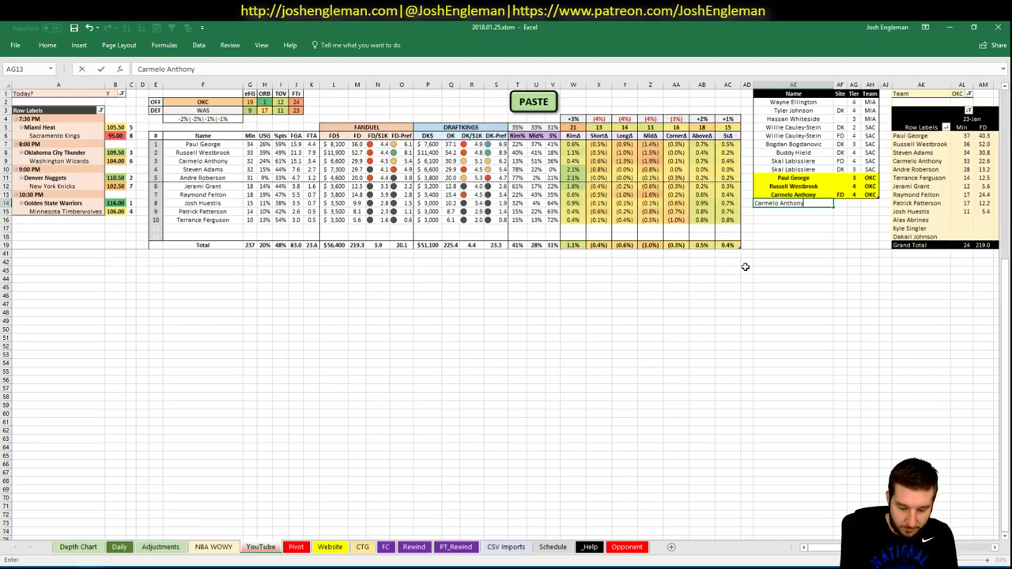
pyautogui.press('Tab')
pyautogui.write('DK')
pyautogui.press('Tab')
pyautogui.write('3')
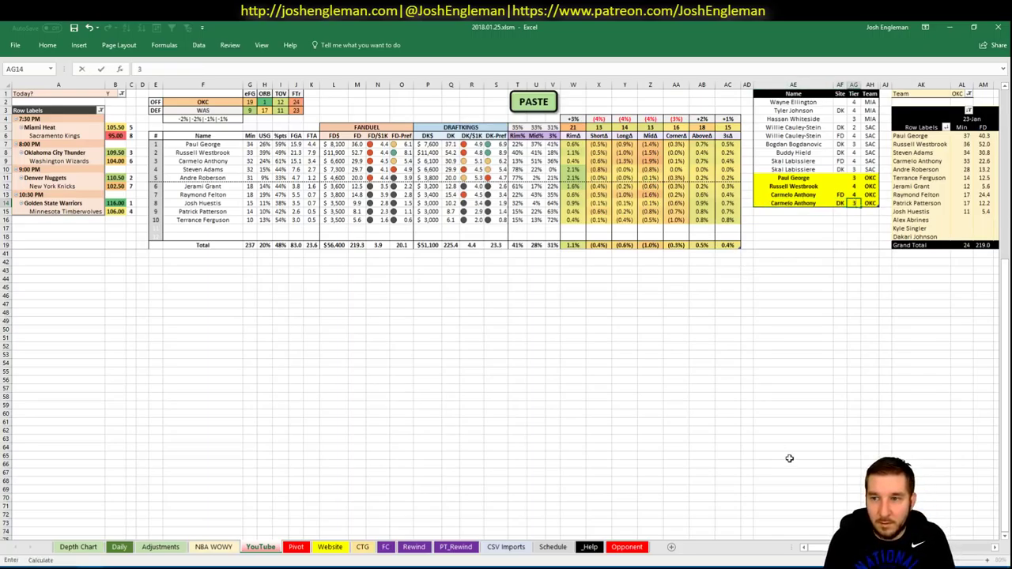
pyautogui.press('Return')
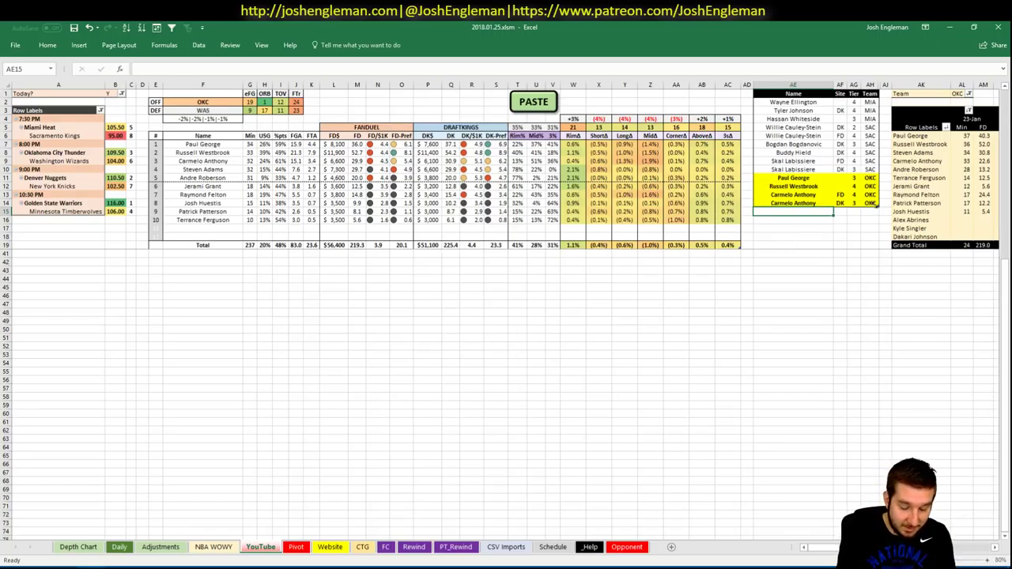
# - Add Steven Adams to the picks table with site DK and tier 3
pyautogui.write('Steven Adams')
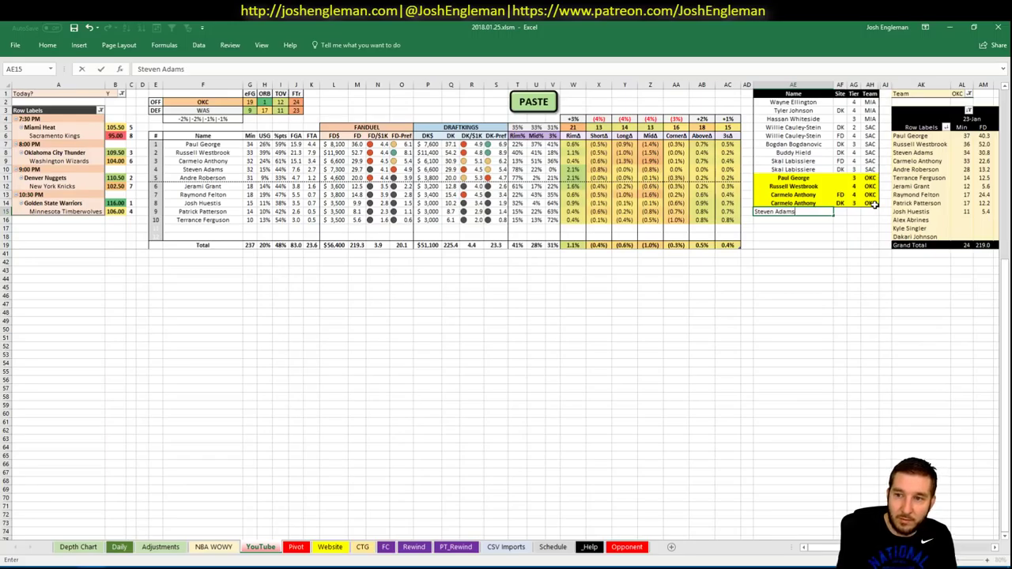
pyautogui.press('Tab')
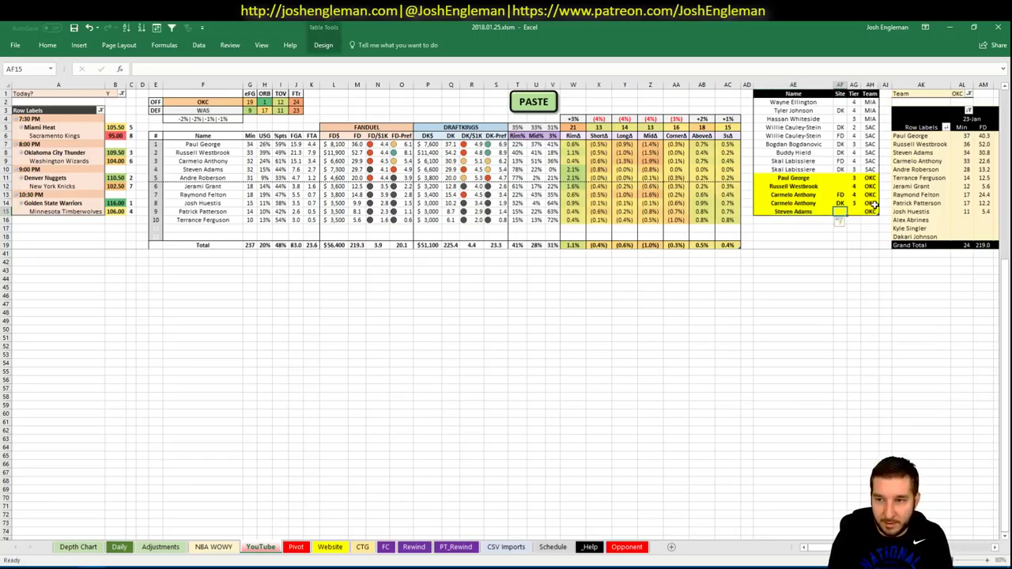
pyautogui.write('DK')
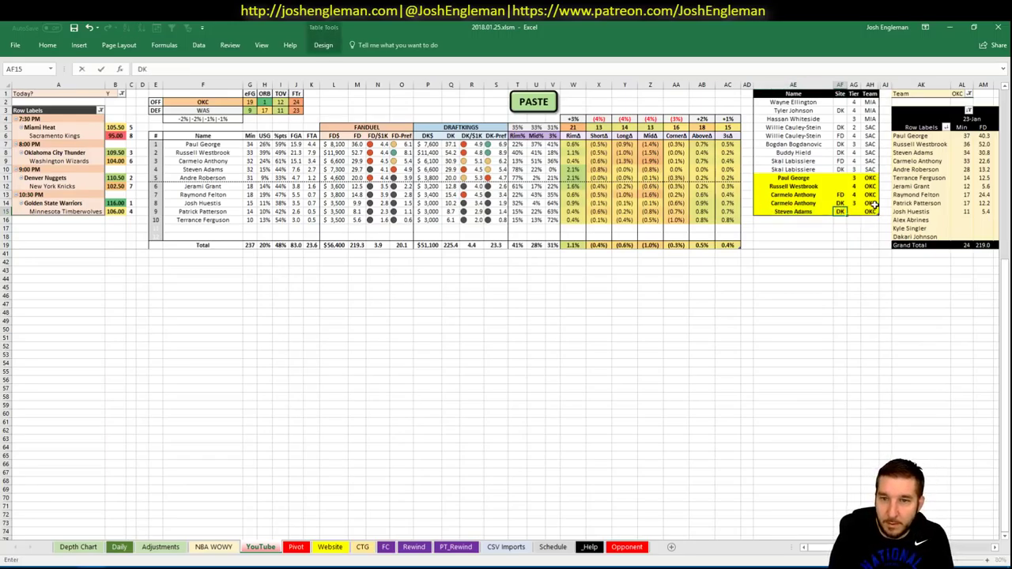
pyautogui.press('Tab')
pyautogui.write('3')
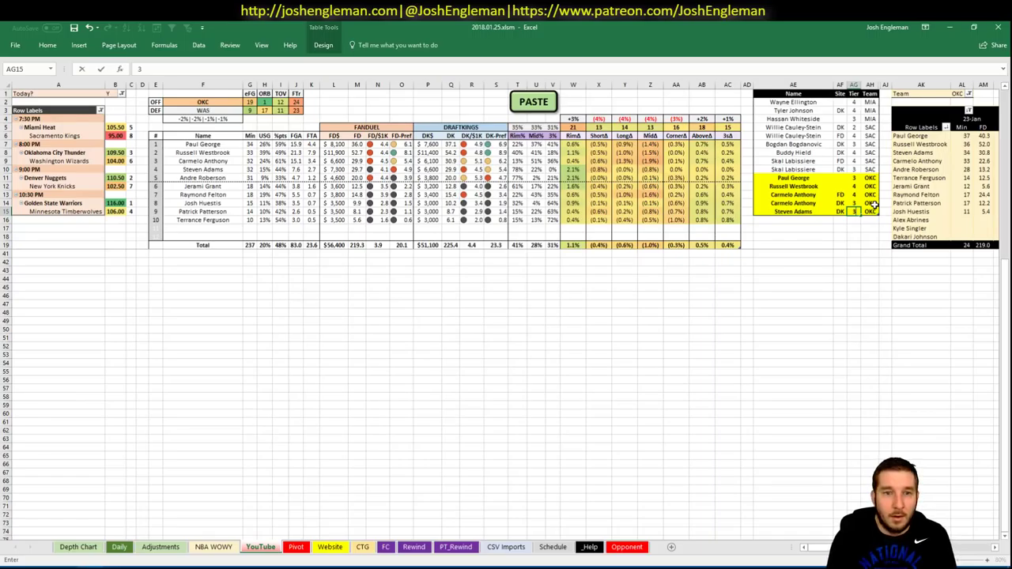
pyautogui.press('Return')
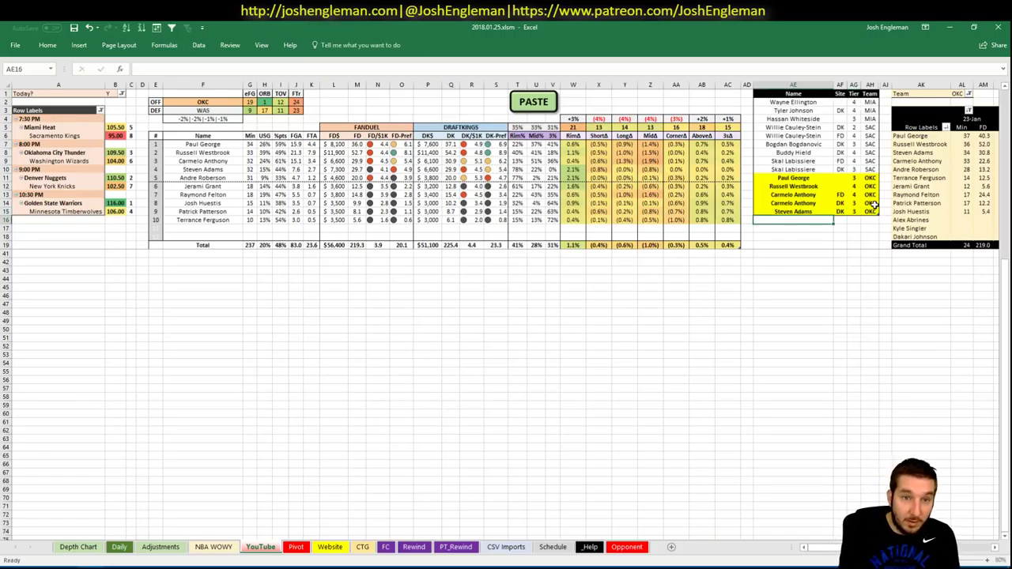
# - Add Andre Roberson to the picks table with site DK and tier 3
pyautogui.write('Andre')
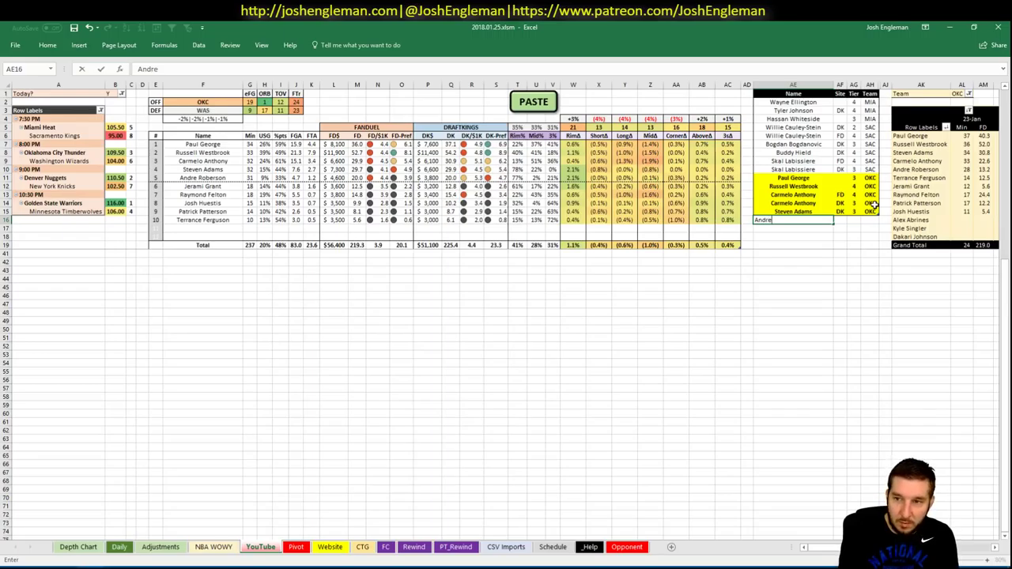
pyautogui.write(' Roberson')
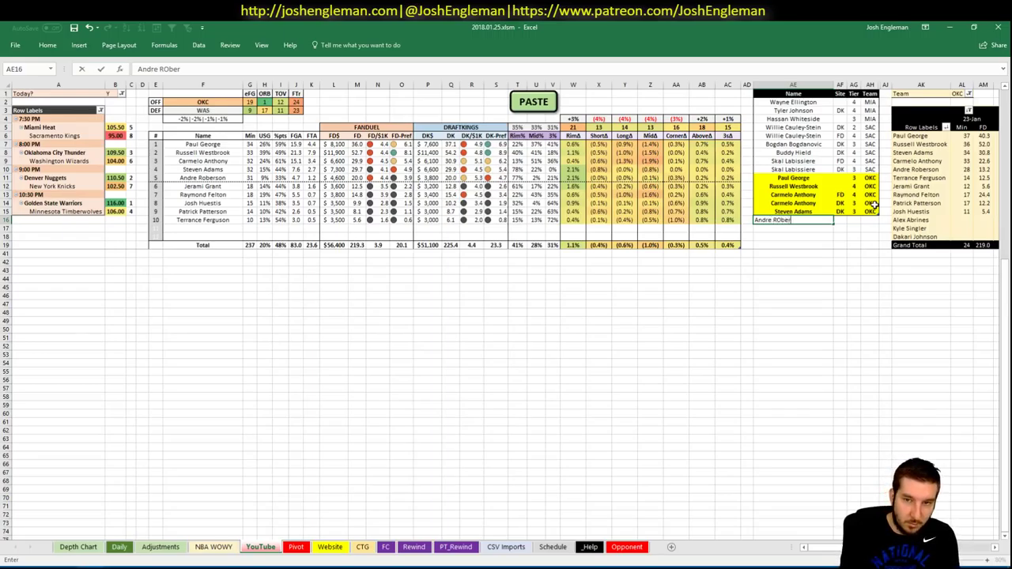
pyautogui.press('Tab')
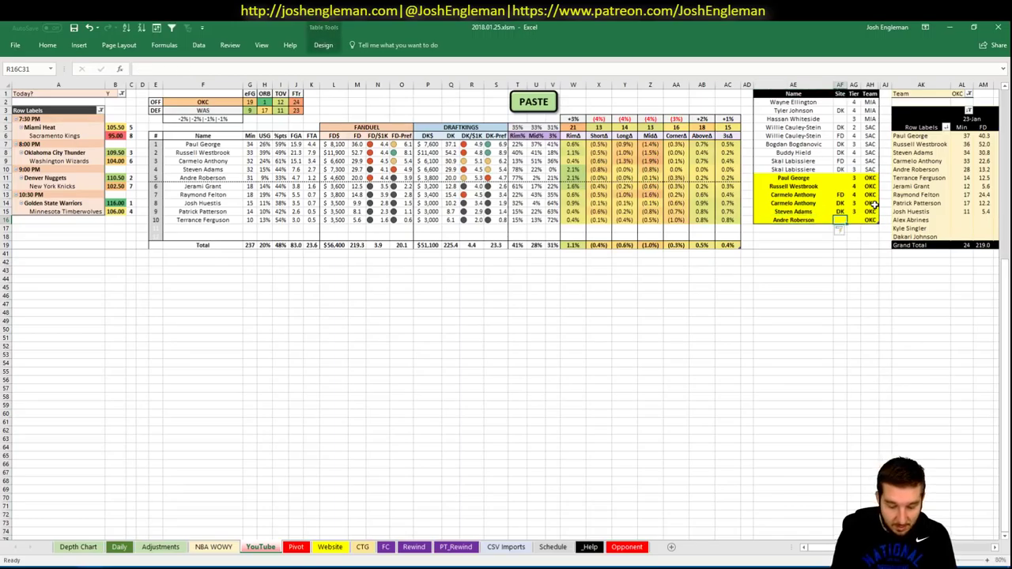
pyautogui.press('Return')
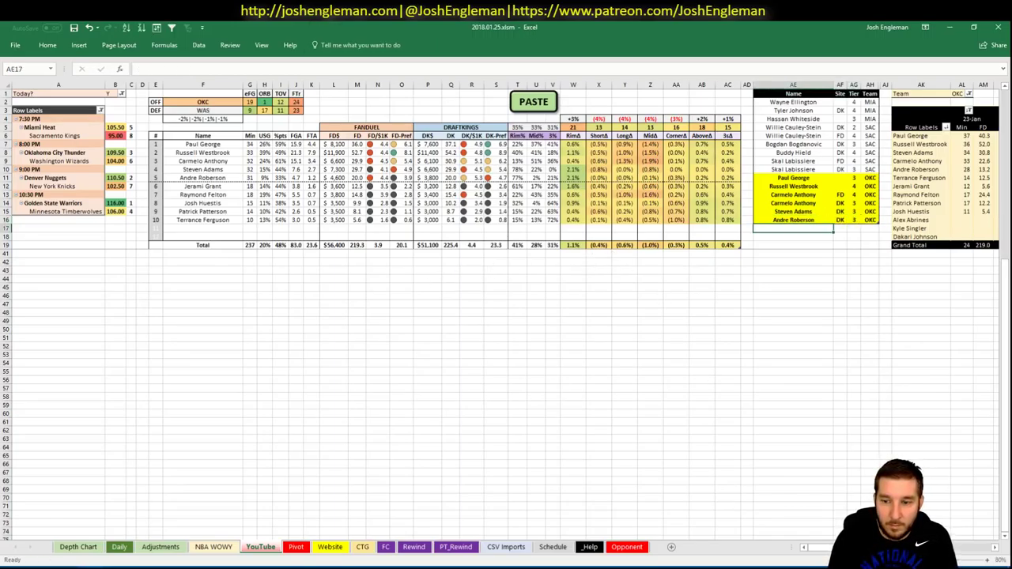
# - Set the matchup's offense to WAS and open the Washington Wizards' player stats on Cleaning the Glass in the browser
pyautogui.click(235, 102)
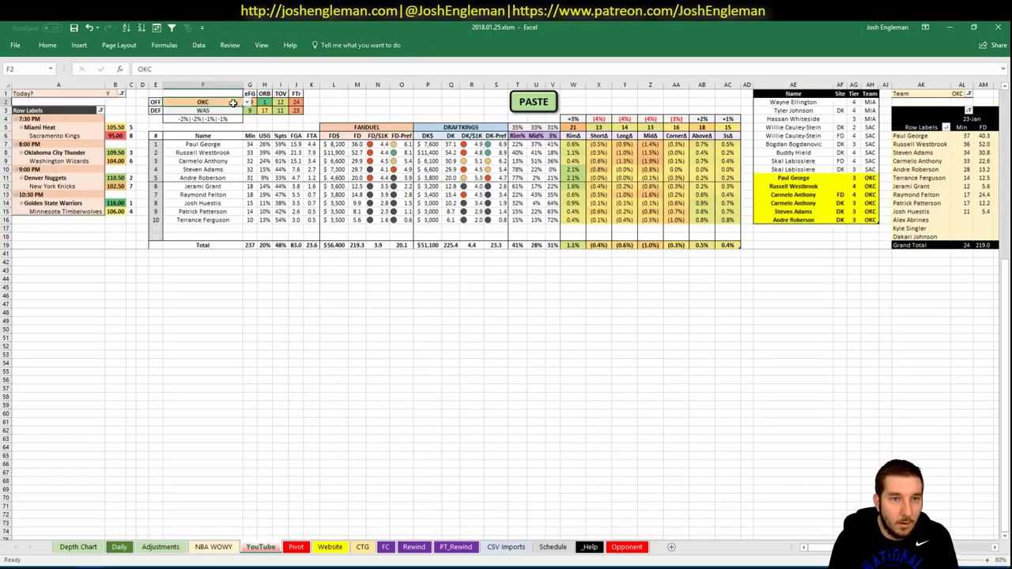
pyautogui.click(307, 313)
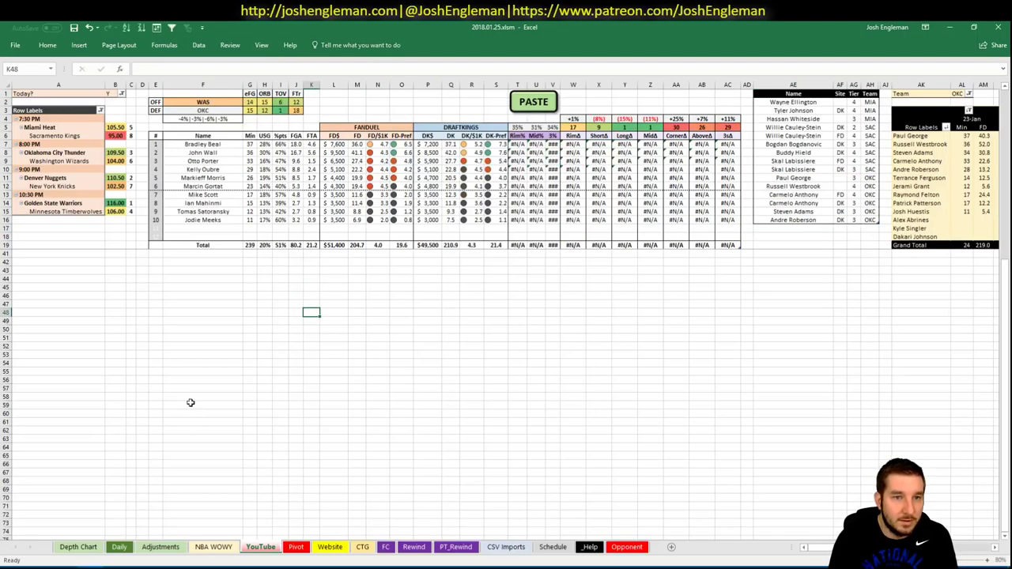
pyautogui.hotkey('alt', 'Tab')
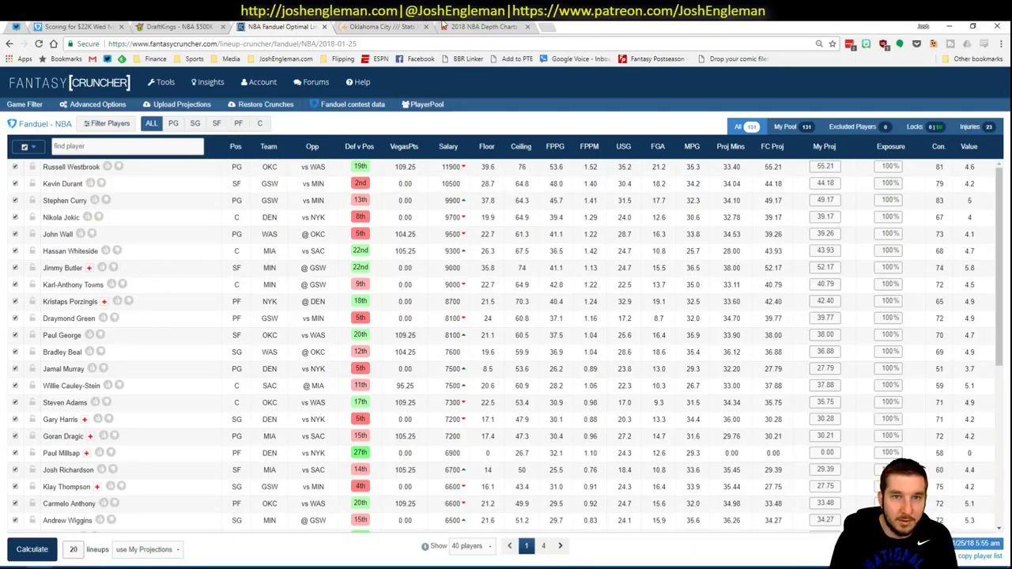
pyautogui.hotkey('ctrl', 'Tab')
pyautogui.click(294, 100)
pyautogui.write('wash')
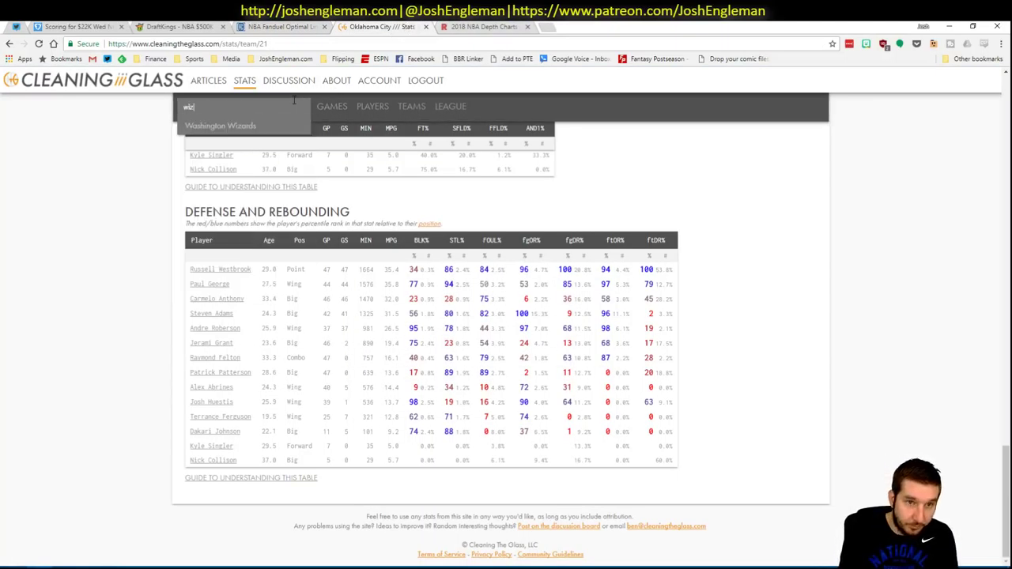
pyautogui.press('Return')
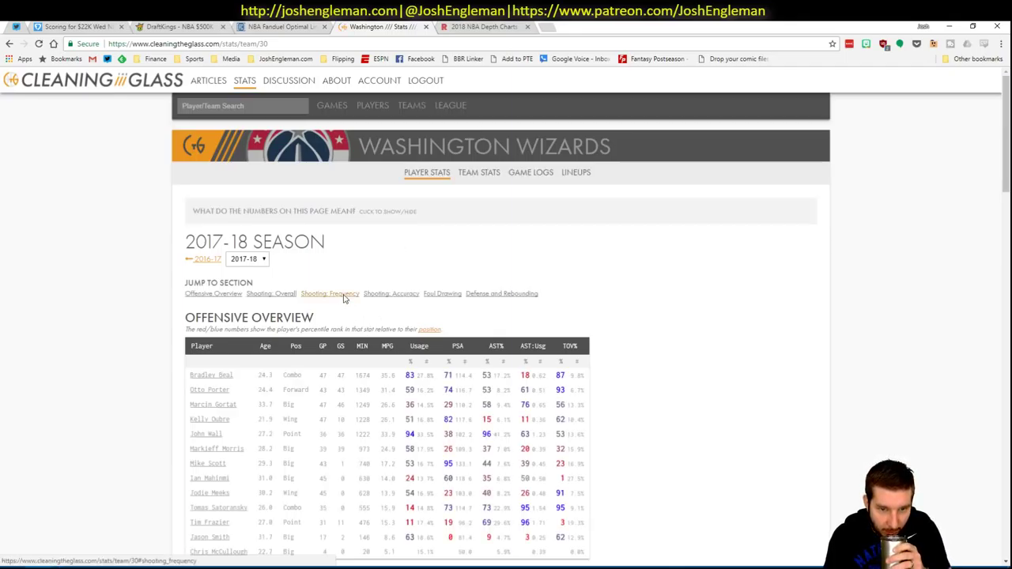
# - Copy the Wizards' player rows from the Shooting: Frequency table and paste them into the matchup sheet in Excel
pyautogui.click(342, 297)
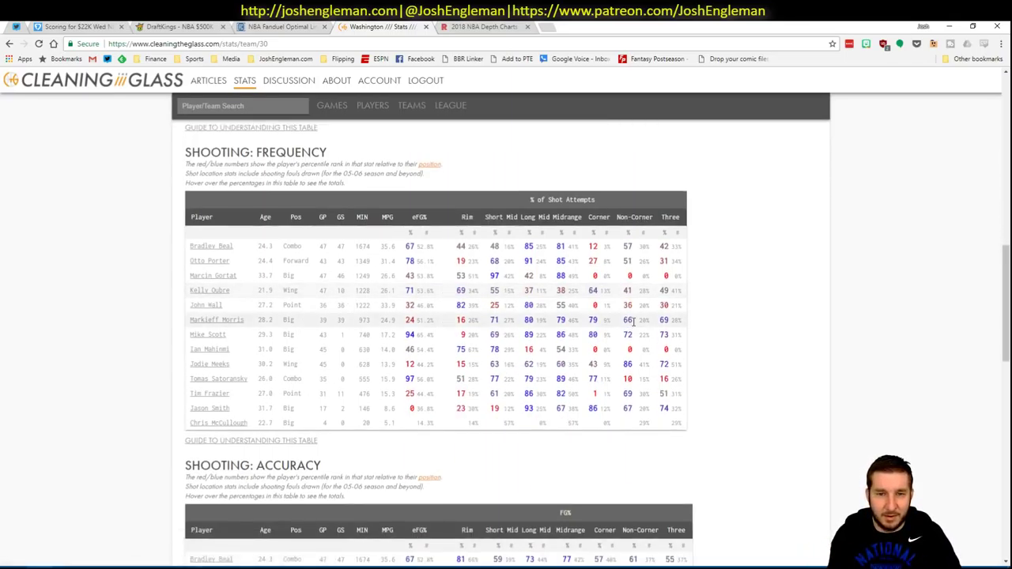
pyautogui.moveTo(679, 430)
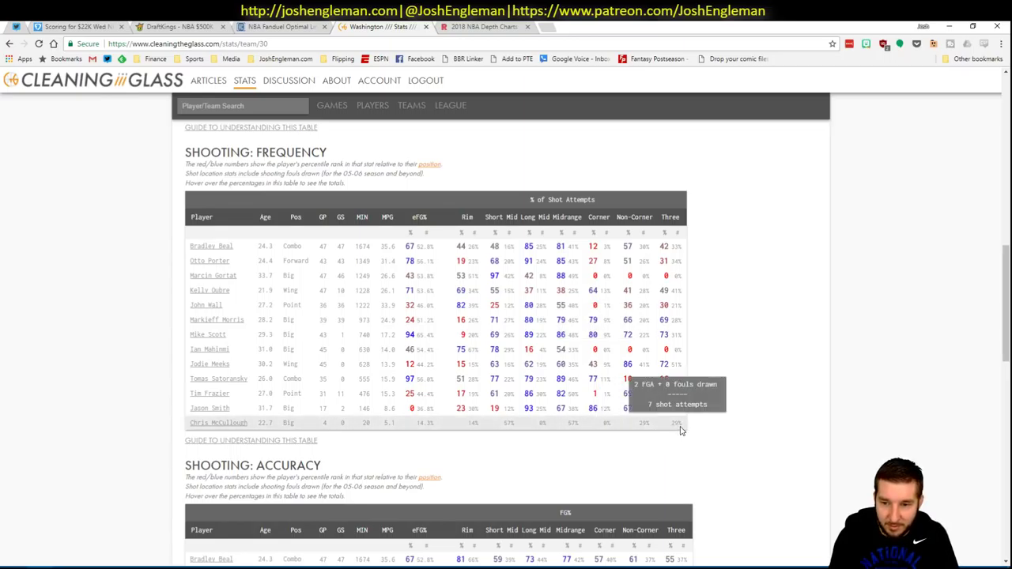
pyautogui.moveTo(681, 424); pyautogui.dragTo(235, 267)
pyautogui.hotkey('alt', 'Tab')
pyautogui.click(533, 103)
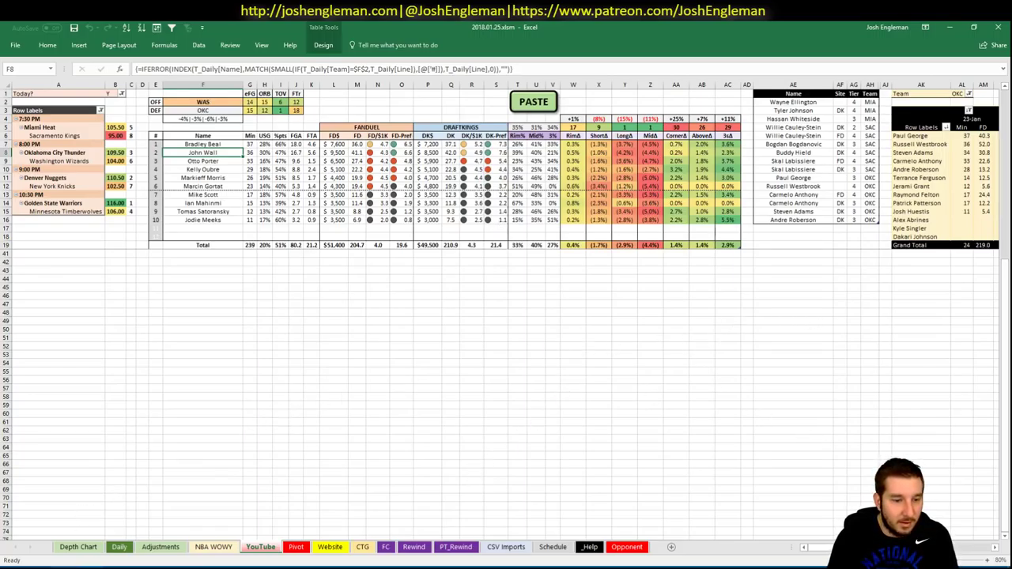
pyautogui.moveTo(55, 568)
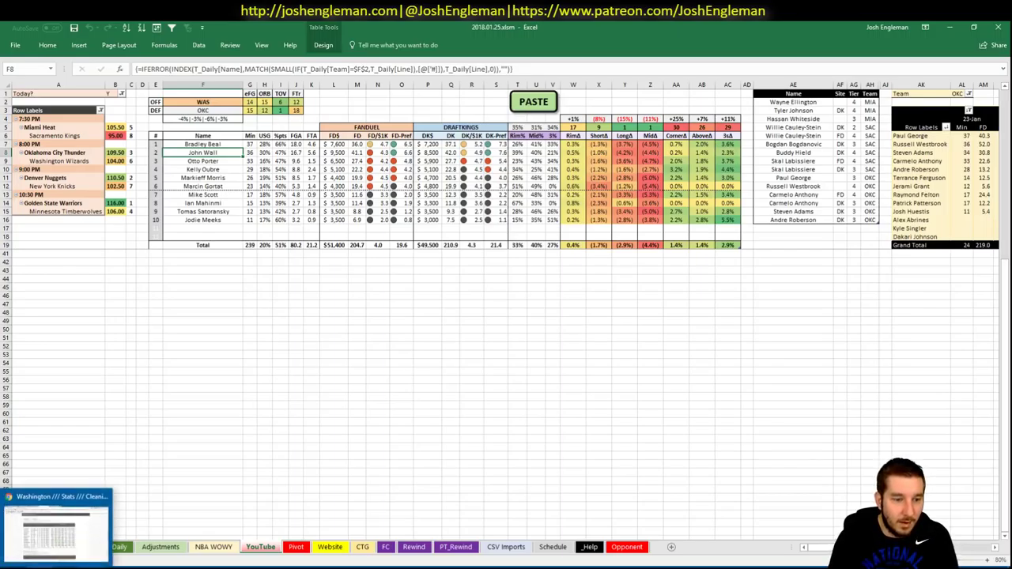
pyautogui.click(56, 530)
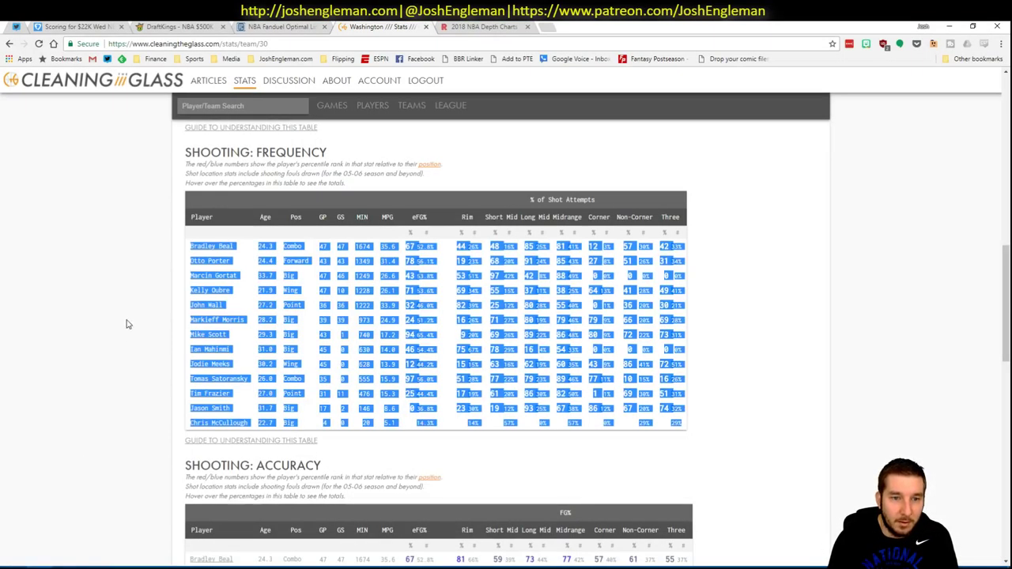
pyautogui.hotkey('alt', 'Tab')
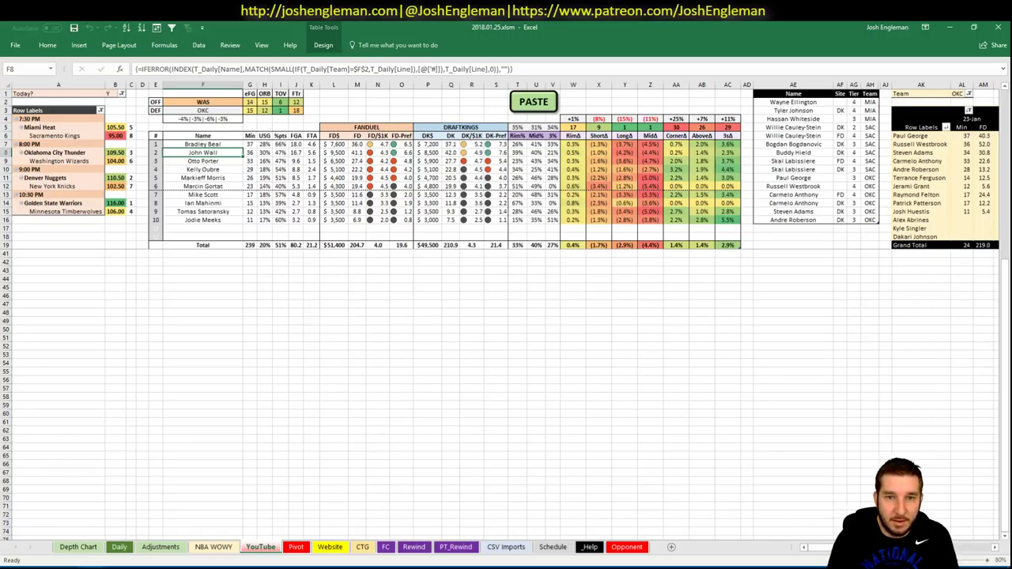
# - On FantasyCruncher in the browser, check Bradley Beal's past games filtered to opponent OKC, and return to Excel
pyautogui.click(49, 563)
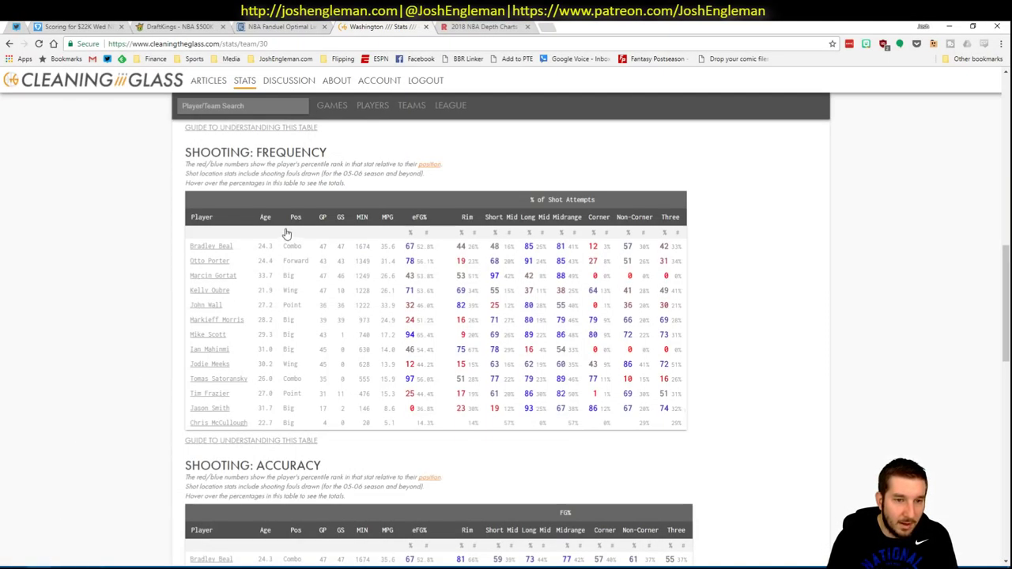
pyautogui.click(287, 26)
pyautogui.click(195, 123)
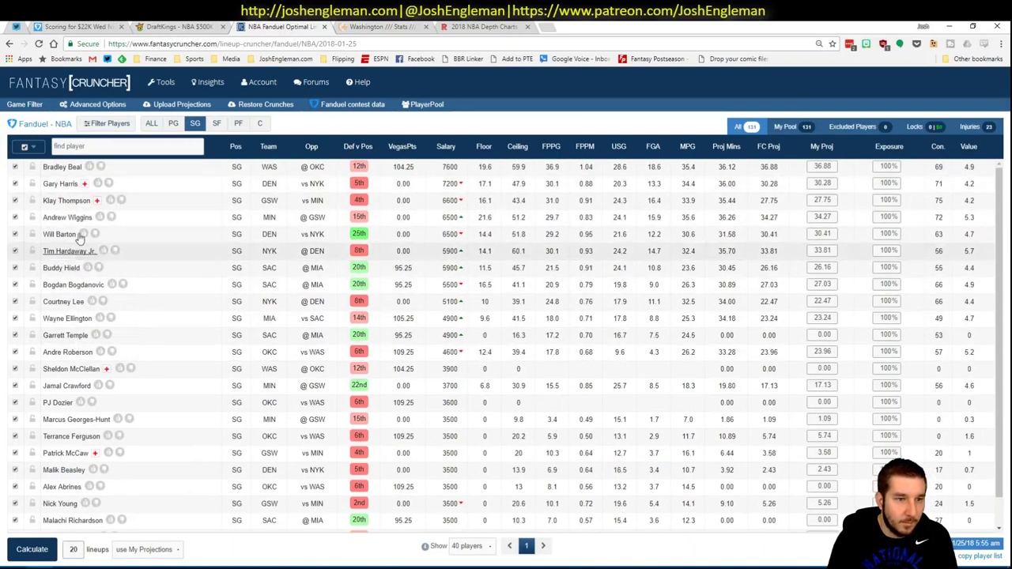
pyautogui.click(63, 166)
pyautogui.click(350, 191)
pyautogui.click(343, 209)
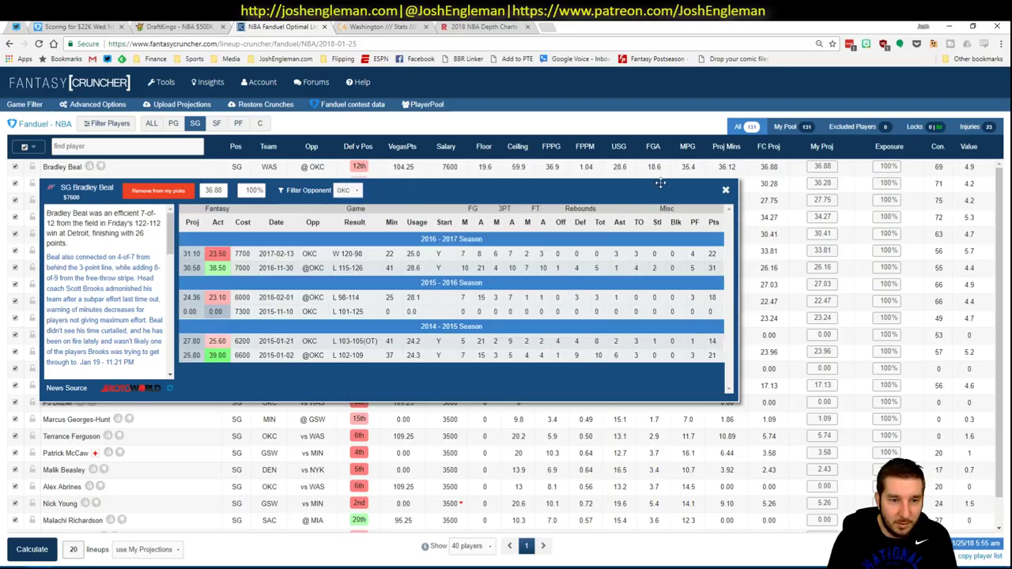
pyautogui.click(725, 192)
pyautogui.hotkey('alt', 'Tab')
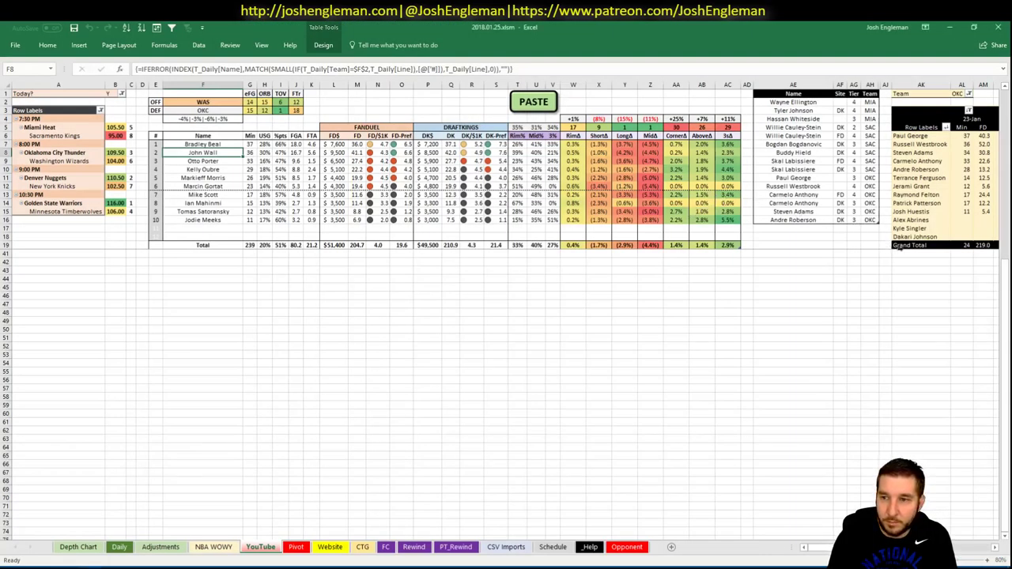
# - Filter the recent game logs pivot table to team WAS
pyautogui.click(792, 227)
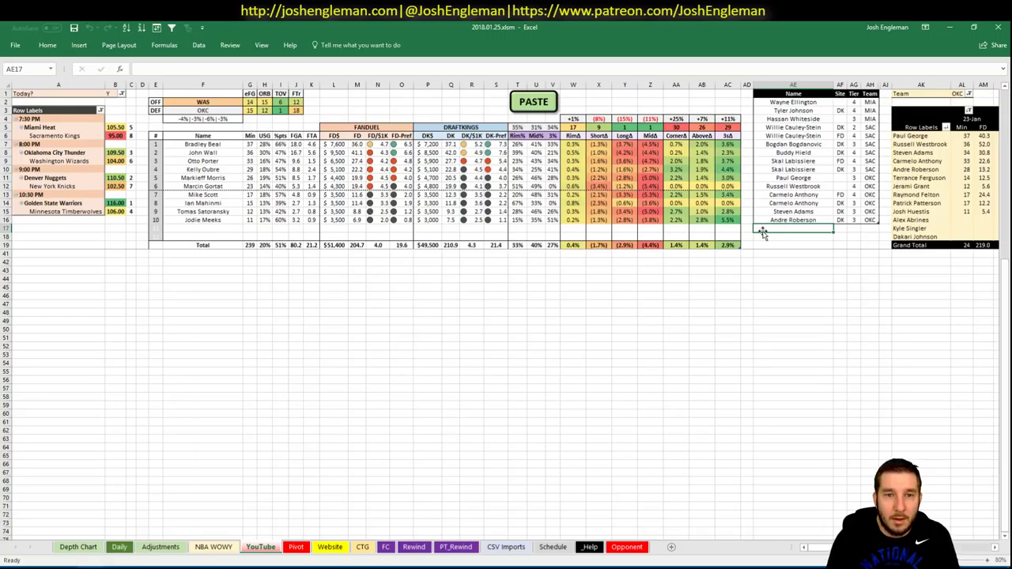
pyautogui.hscroll(4, 506, 317)
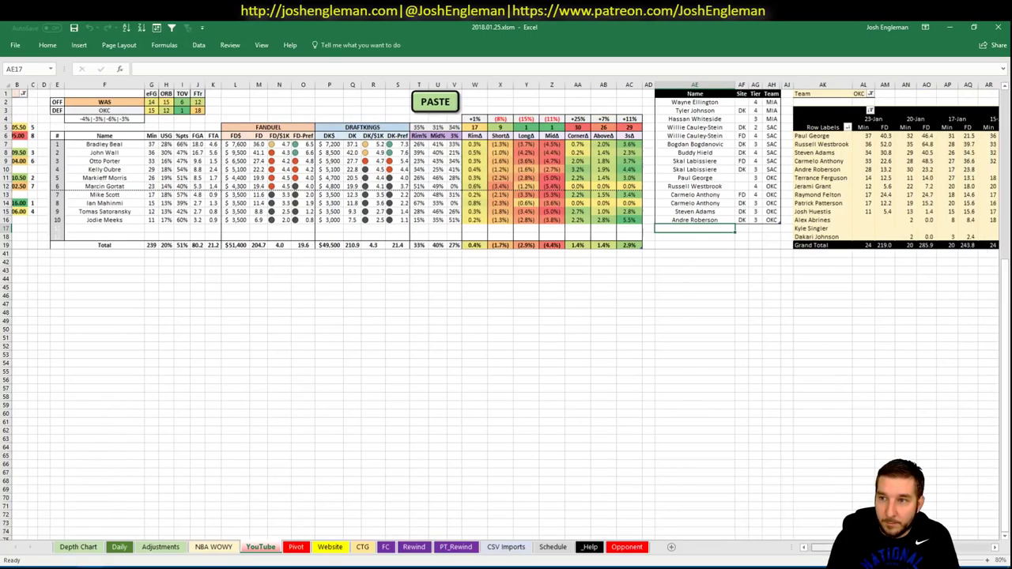
pyautogui.click(651, 94)
pyautogui.write('WAS')
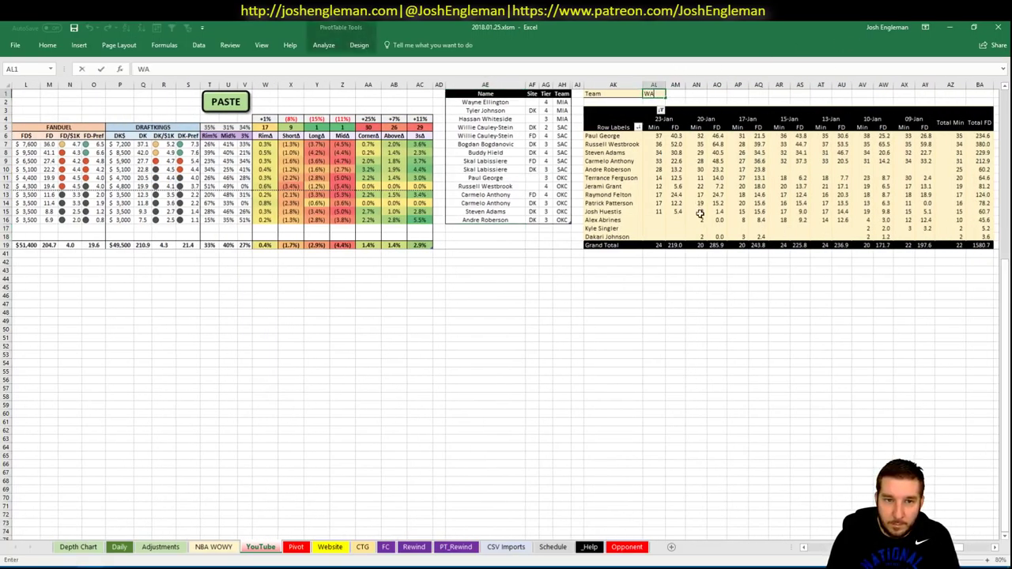
pyautogui.press('Tab')
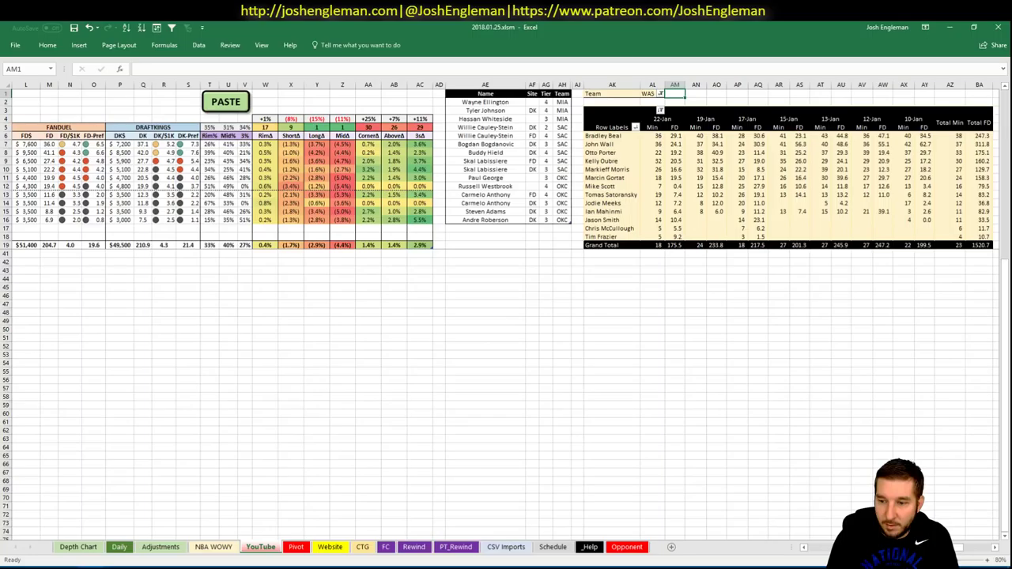
# - Add Bradley Beal to the recommended players list with site FD and tier 3
pyautogui.hscroll(2, 506, 317)
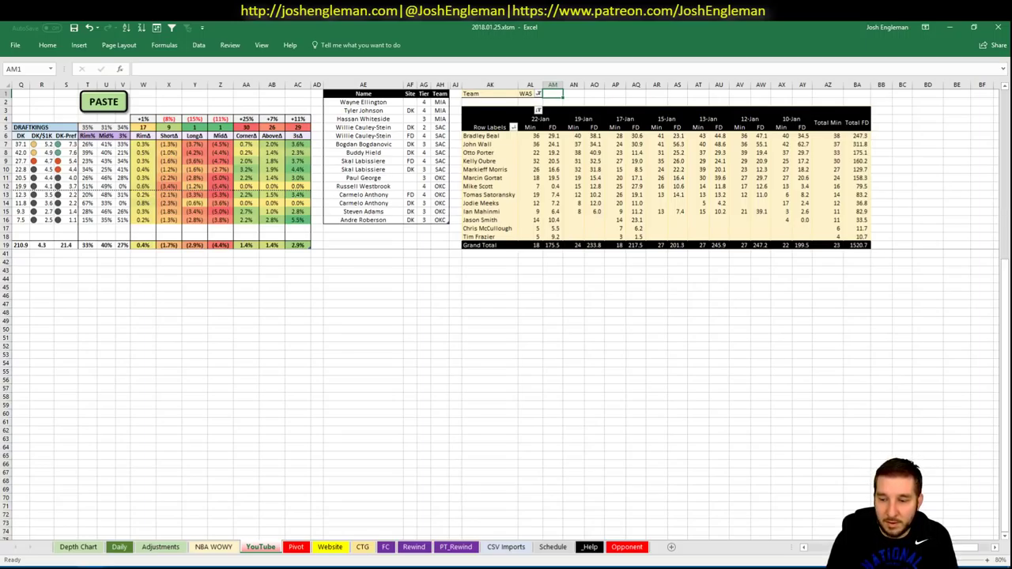
pyautogui.hscroll(-5, 368, 299)
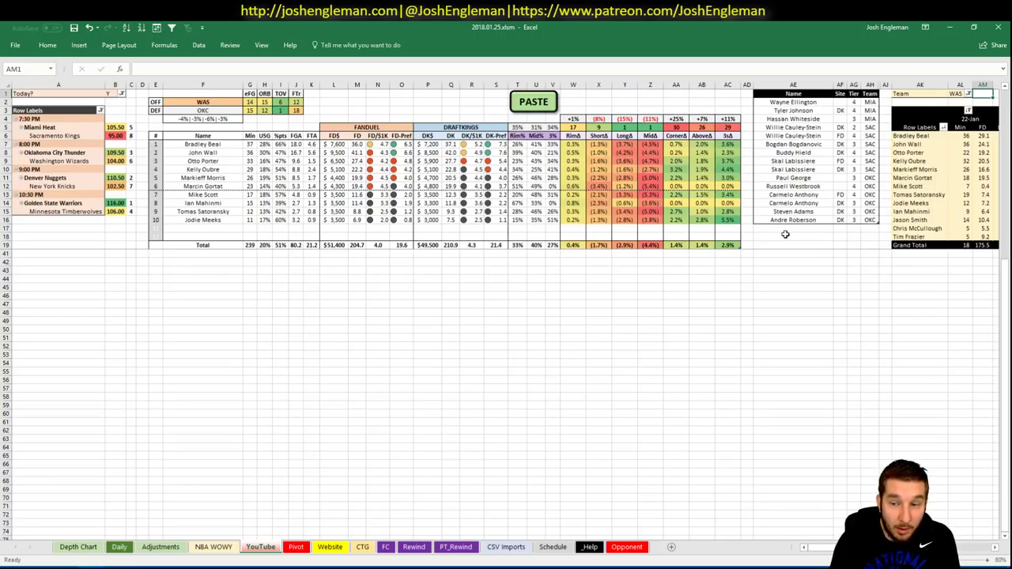
pyautogui.click(789, 229)
pyautogui.write('Bradley Beal')
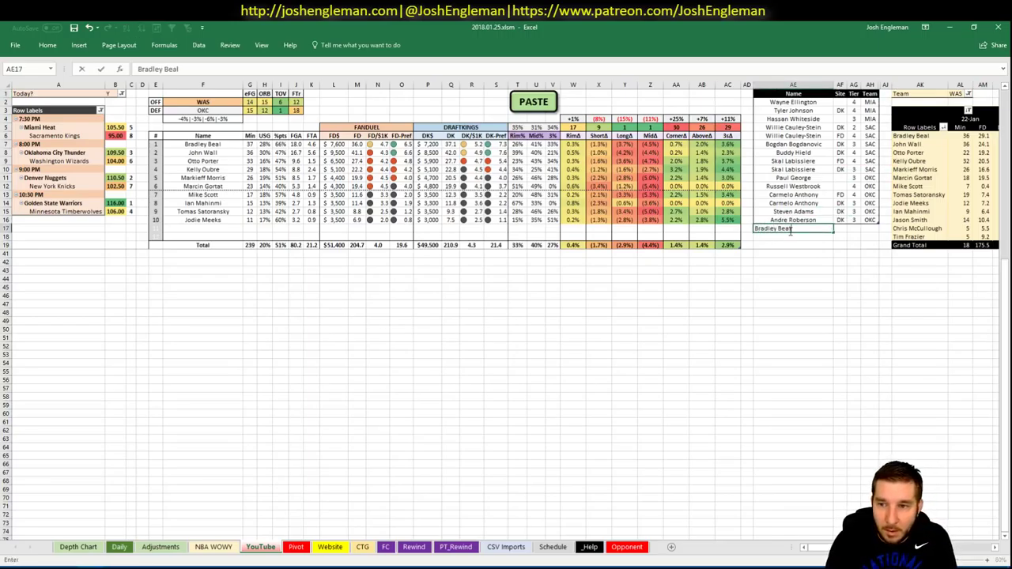
pyautogui.press('Tab')
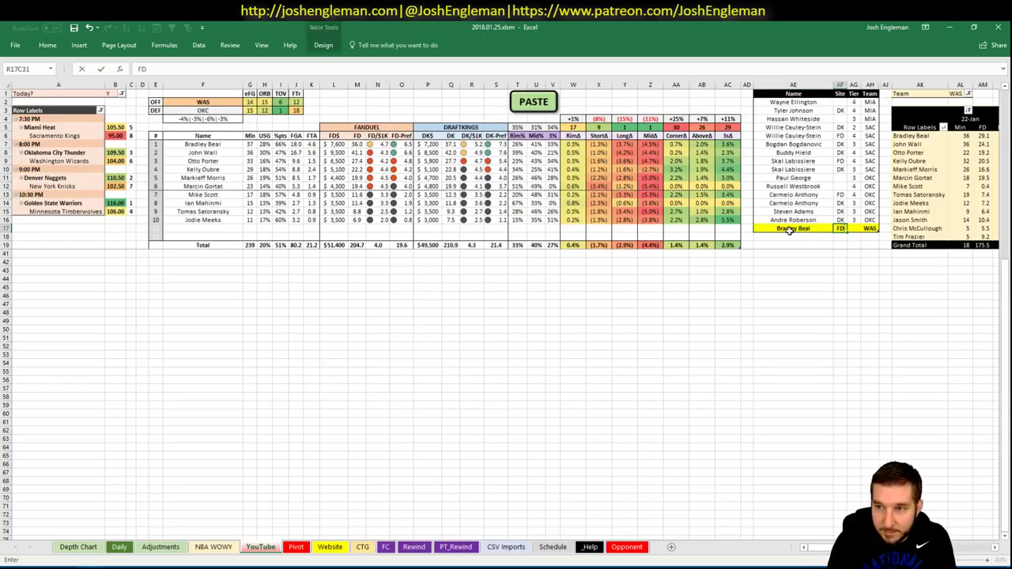
pyautogui.press('Tab')
pyautogui.write('3')
pyautogui.press('Return')
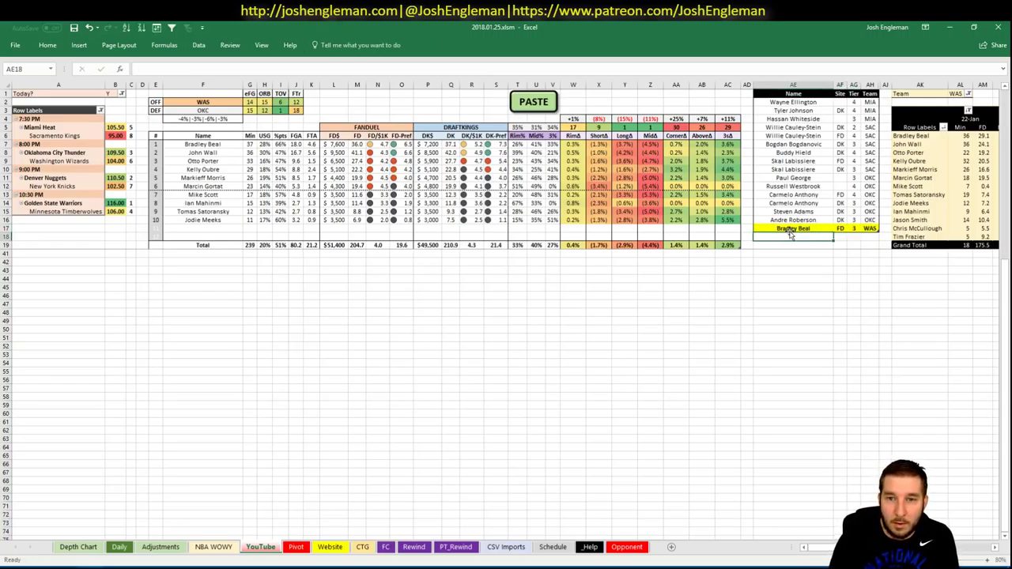
# - Enter John Wall as the next recommended player and check his past games against OKC on FantasyCruncher in the browser, returning to Excel
pyautogui.write('John Wall')
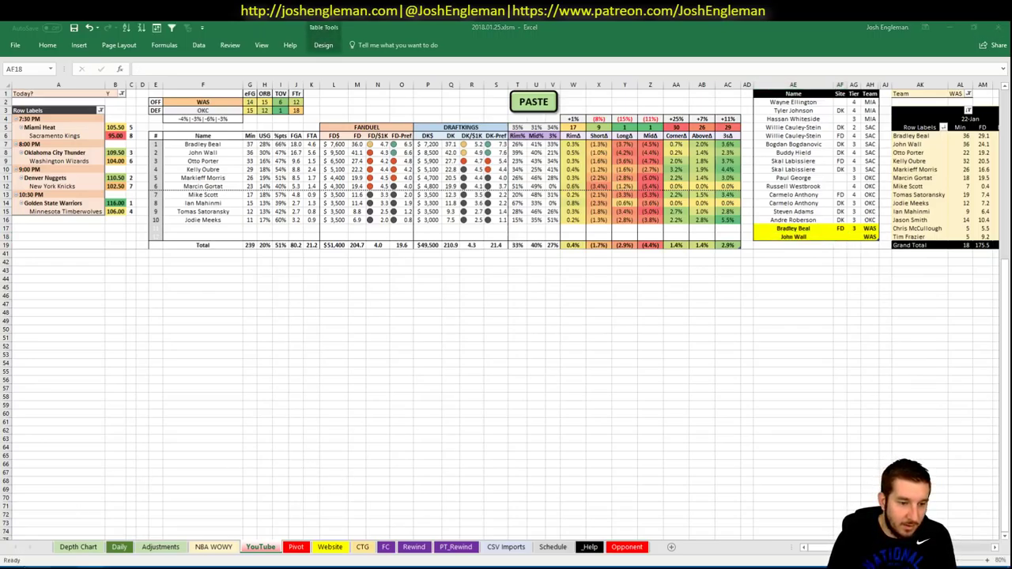
pyautogui.hotkey('alt', 'Tab')
pyautogui.click(173, 124)
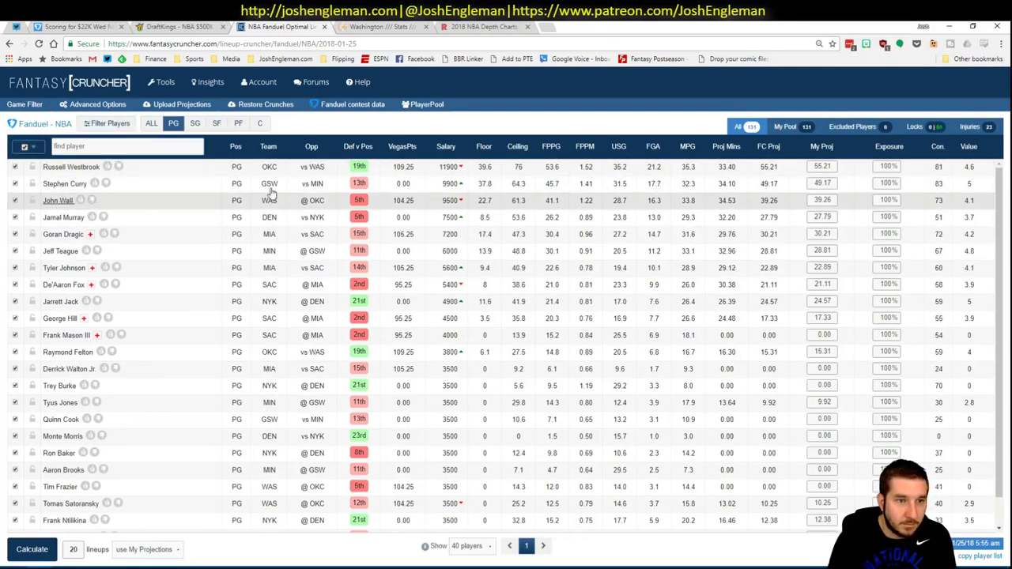
pyautogui.click(58, 200)
pyautogui.click(336, 224)
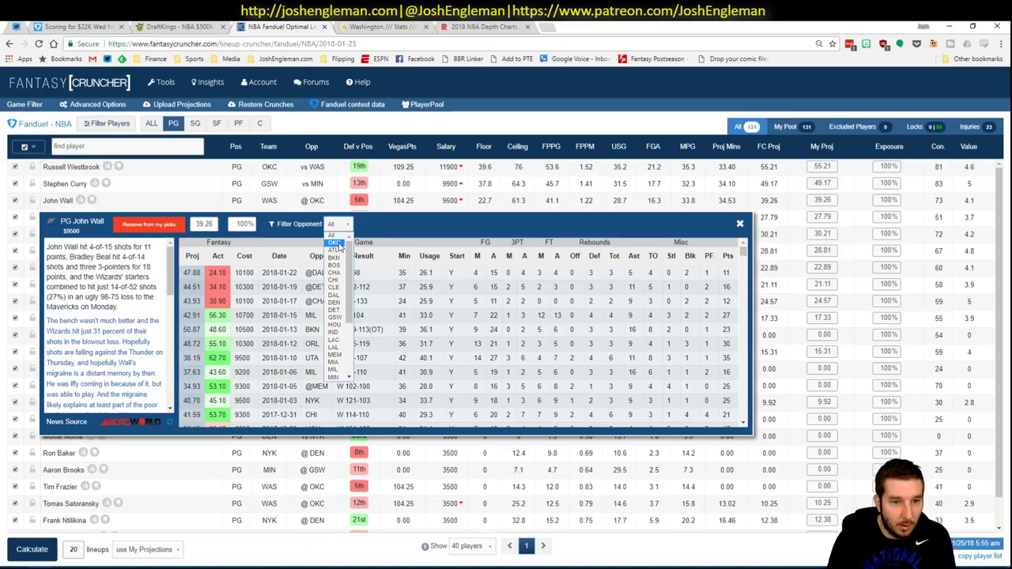
pyautogui.click(335, 244)
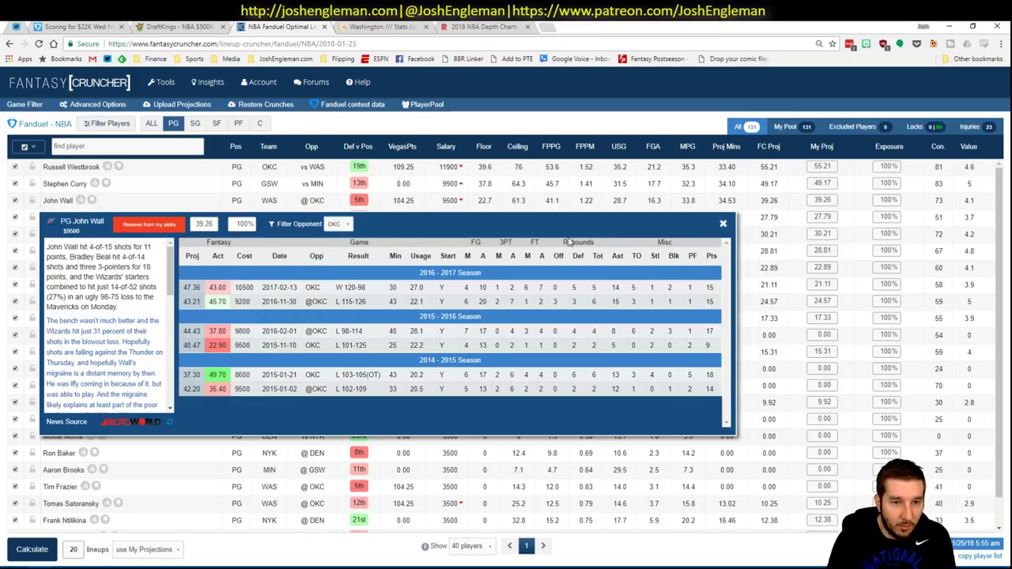
pyautogui.click(723, 224)
pyautogui.hotkey('alt', 'Tab')
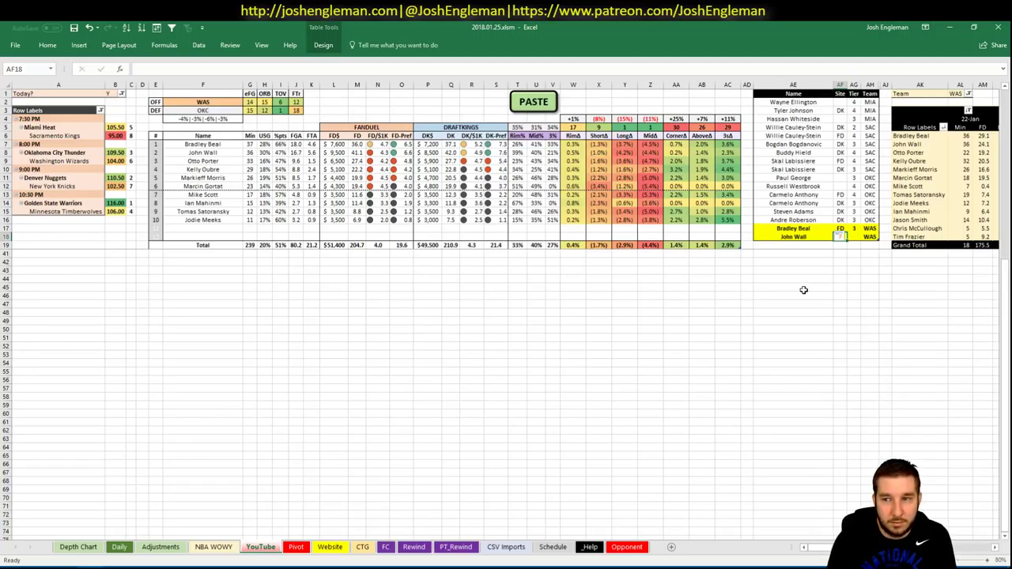
# - Complete John Wall's entry with site FD and tier 4, and add a second John Wall entry with site DK and tier 3
pyautogui.write('FD')
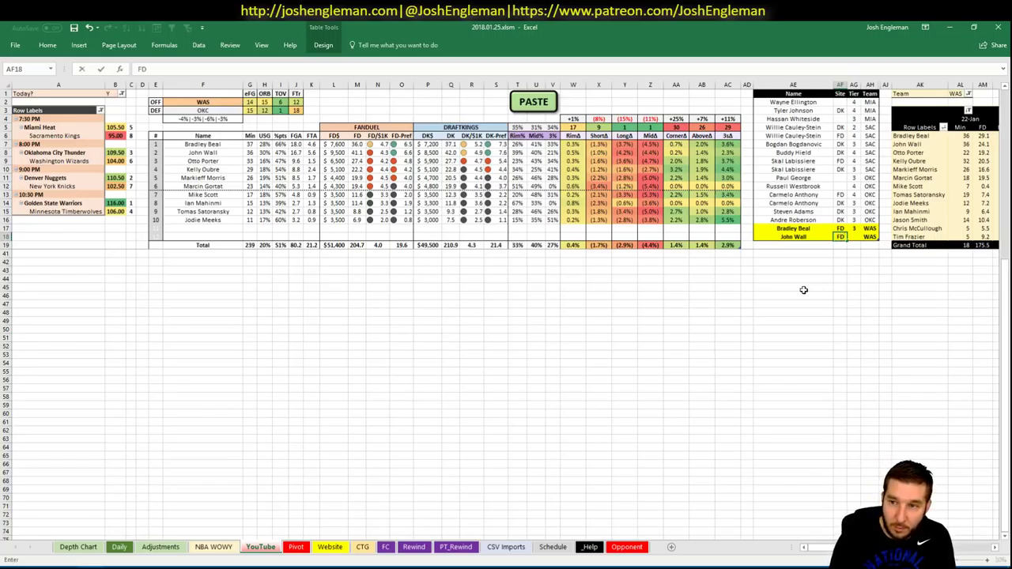
pyautogui.press('Return')
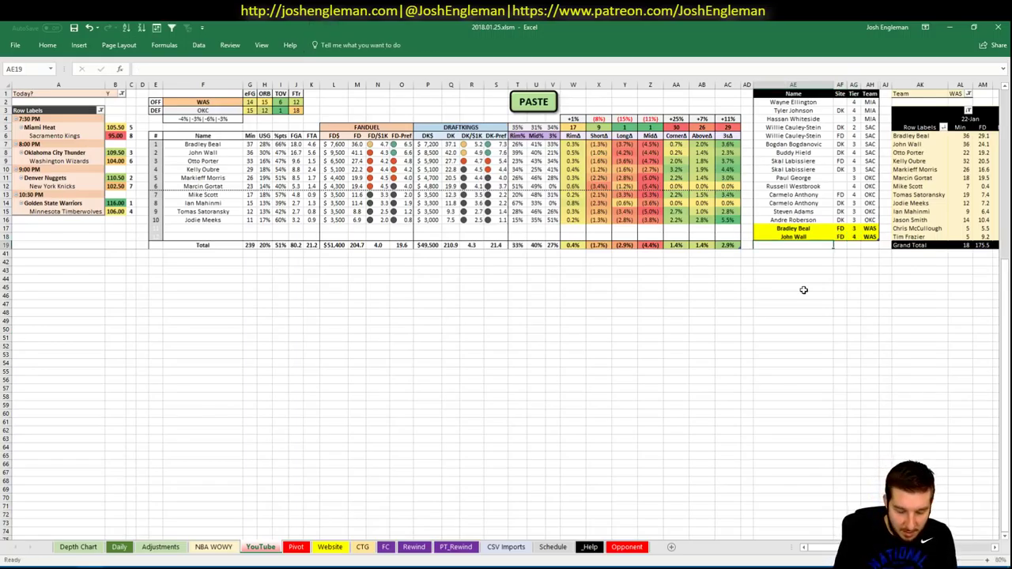
pyautogui.write('Jon')
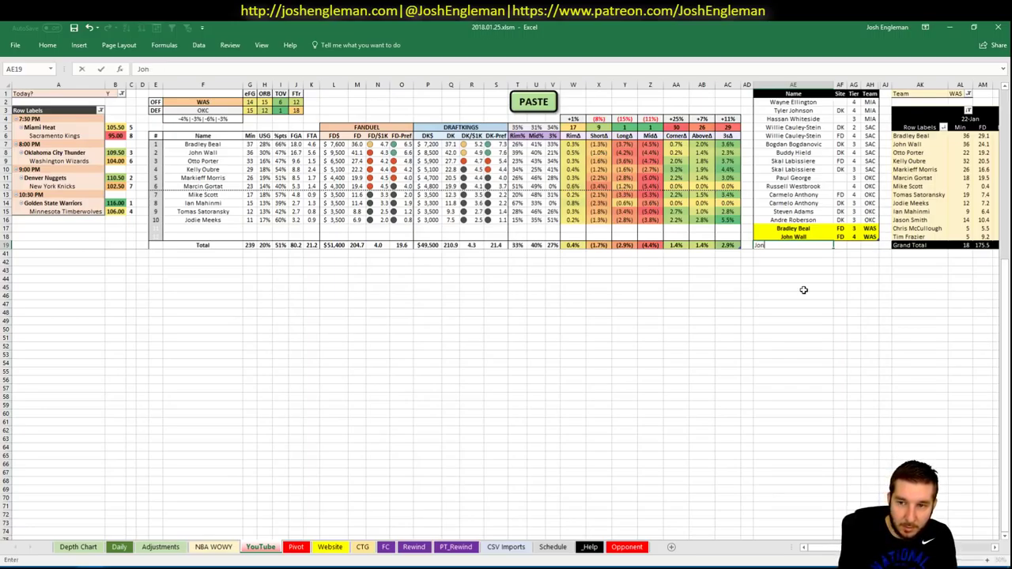
pyautogui.write('hn Wall')
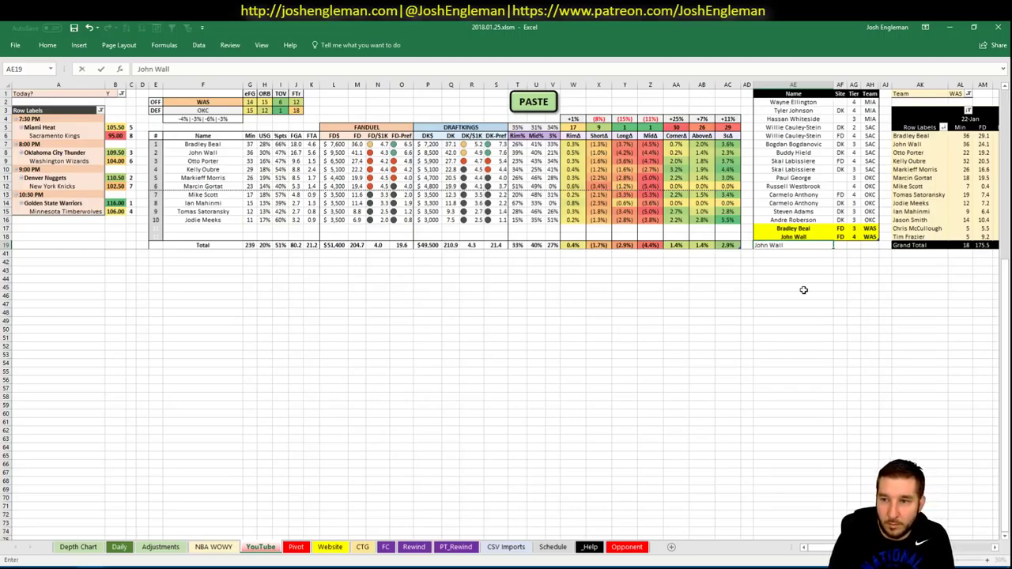
pyautogui.press('Tab')
pyautogui.write('DK')
pyautogui.press('Tab')
pyautogui.write('3')
pyautogui.click(601, 278)
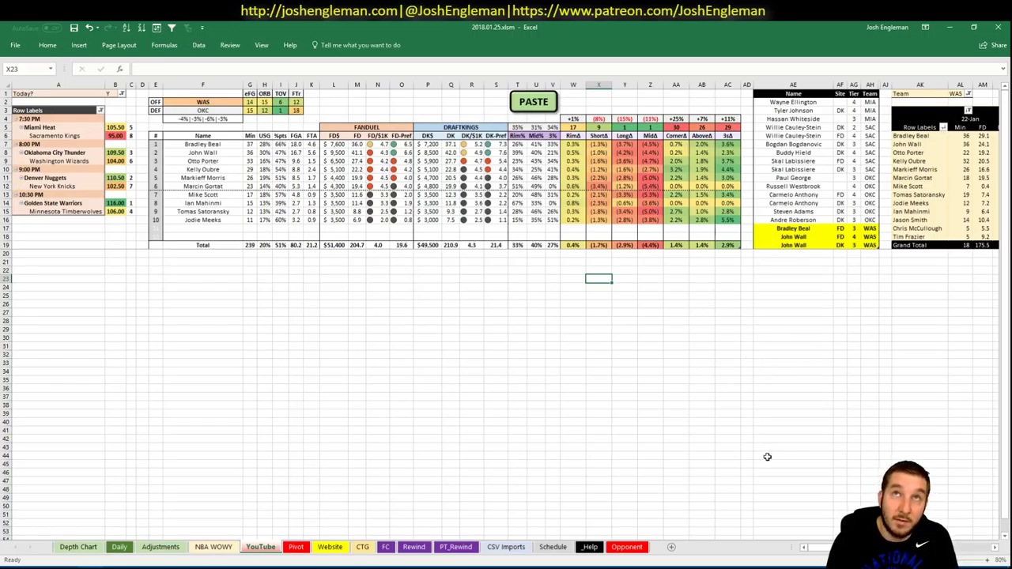
# - Review the Wizards' recent game logs and add Otto Porter to the recommended players list with site DK and tier 4
pyautogui.moveTo(822, 546); pyautogui.dragTo(838, 546)
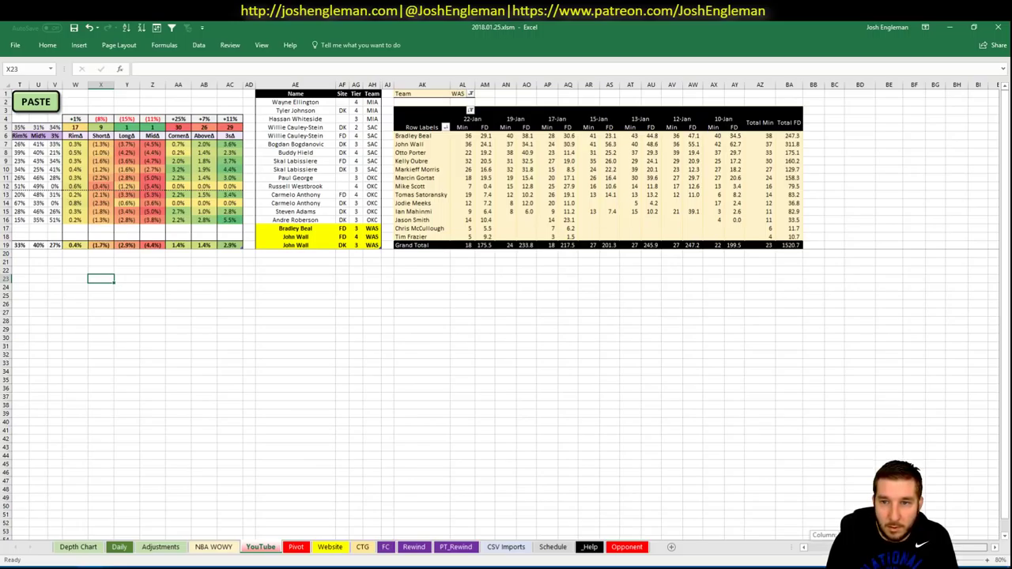
pyautogui.moveTo(827, 546); pyautogui.dragTo(635, 491)
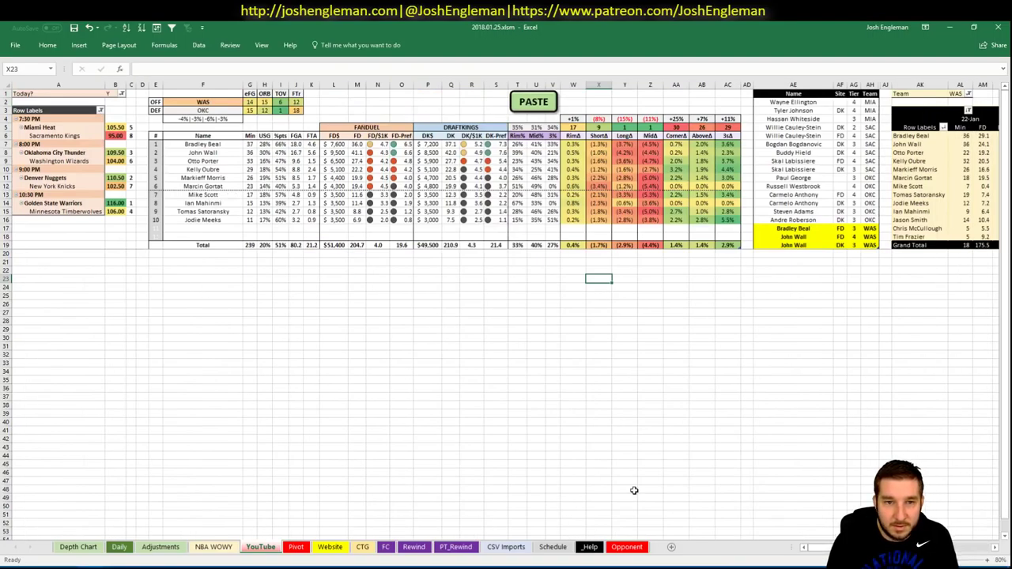
pyautogui.click(791, 254)
pyautogui.write('Otto Porter')
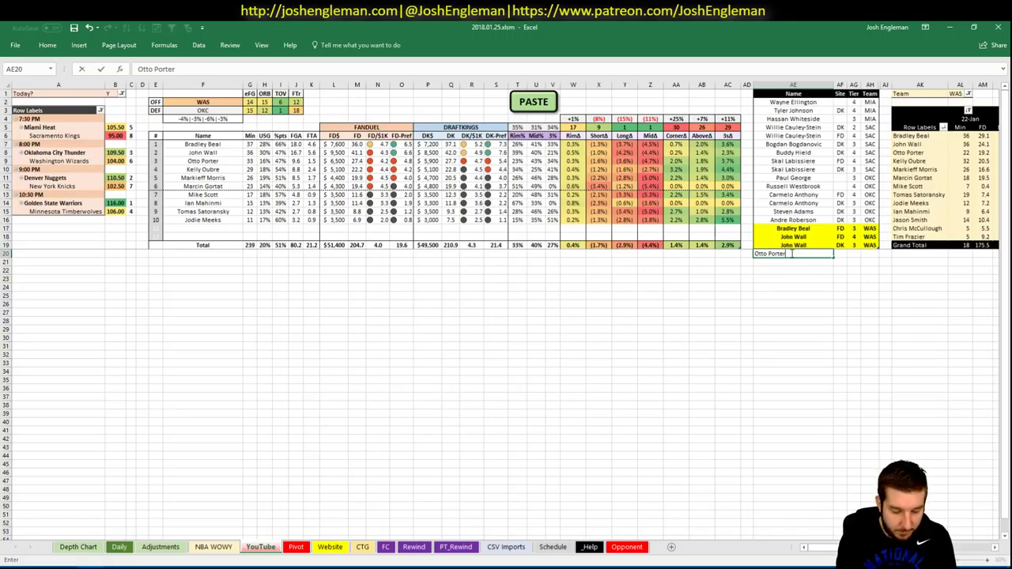
pyautogui.press('Tab')
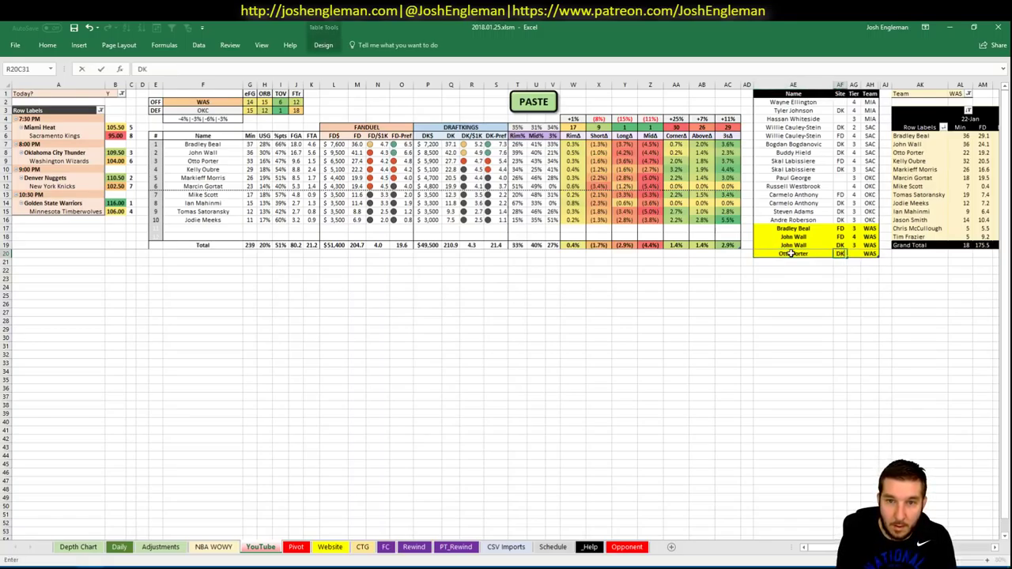
pyautogui.press('Tab')
pyautogui.write('4')
pyautogui.click(330, 328)
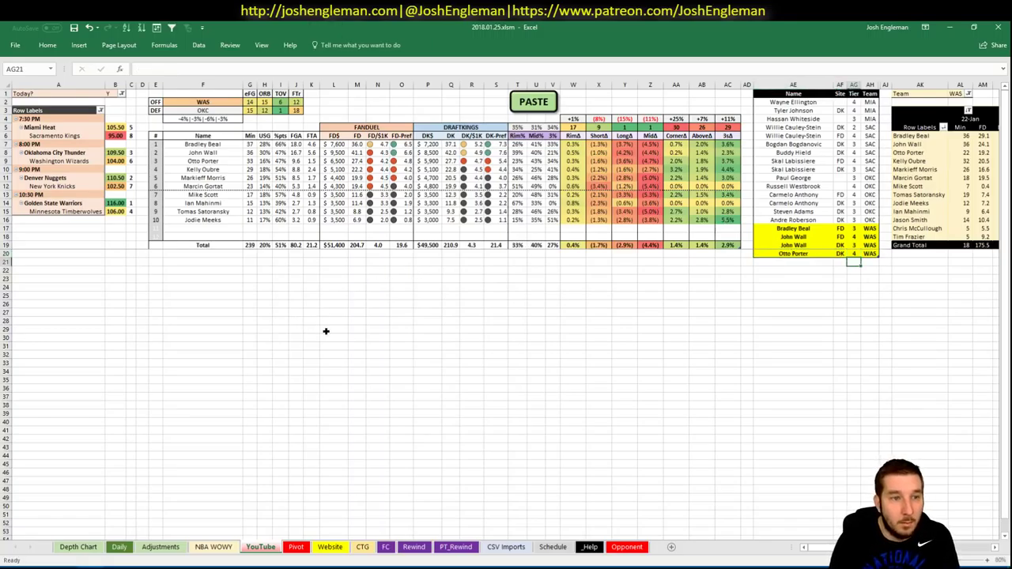
# - Set the matchup's offense to DEN and open the Denver Nuggets' player stats on Cleaning the Glass in the browser
pyautogui.click(225, 101)
pyautogui.write('DEN')
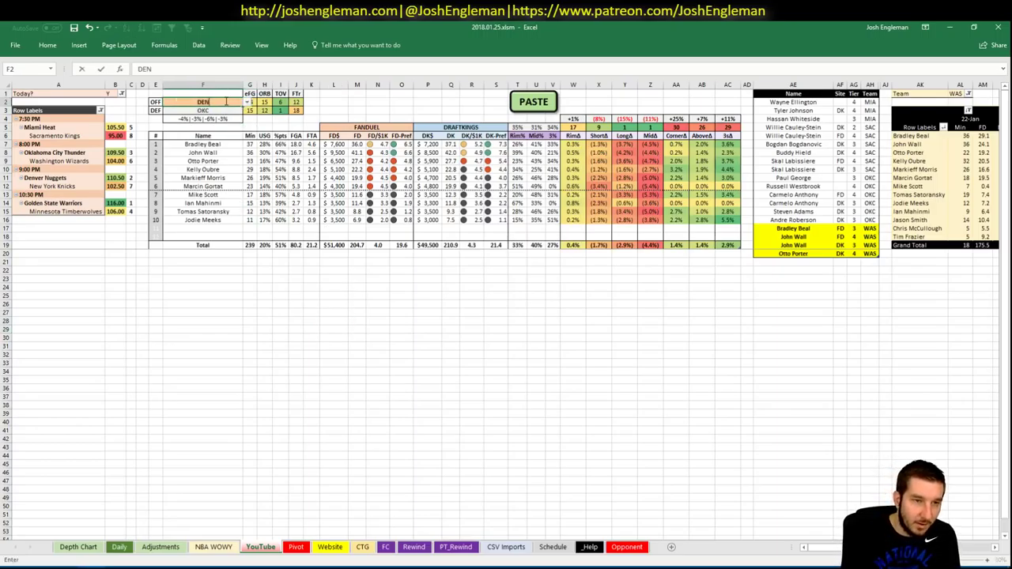
pyautogui.press('Return')
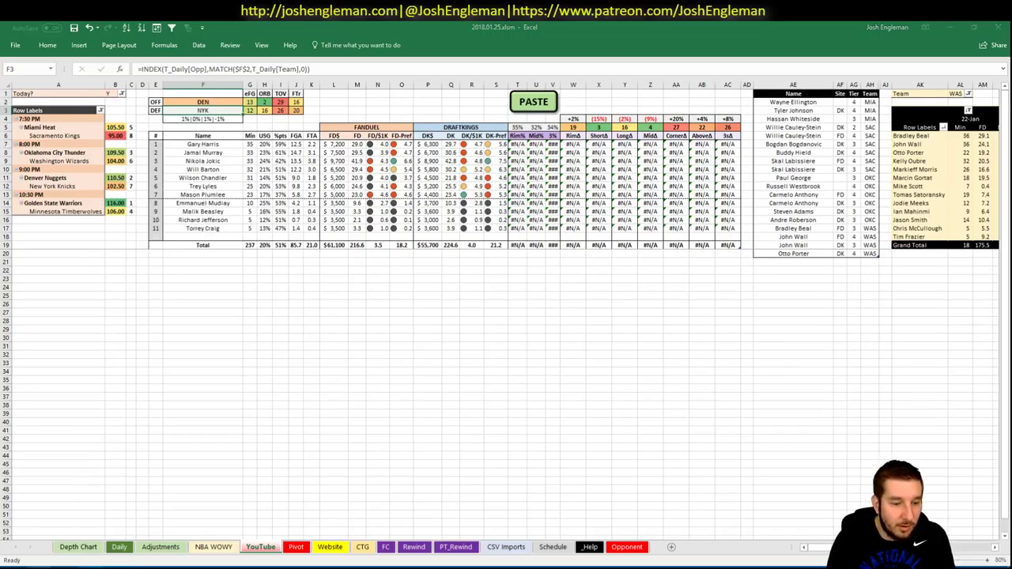
pyautogui.hotkey('alt', 'Tab')
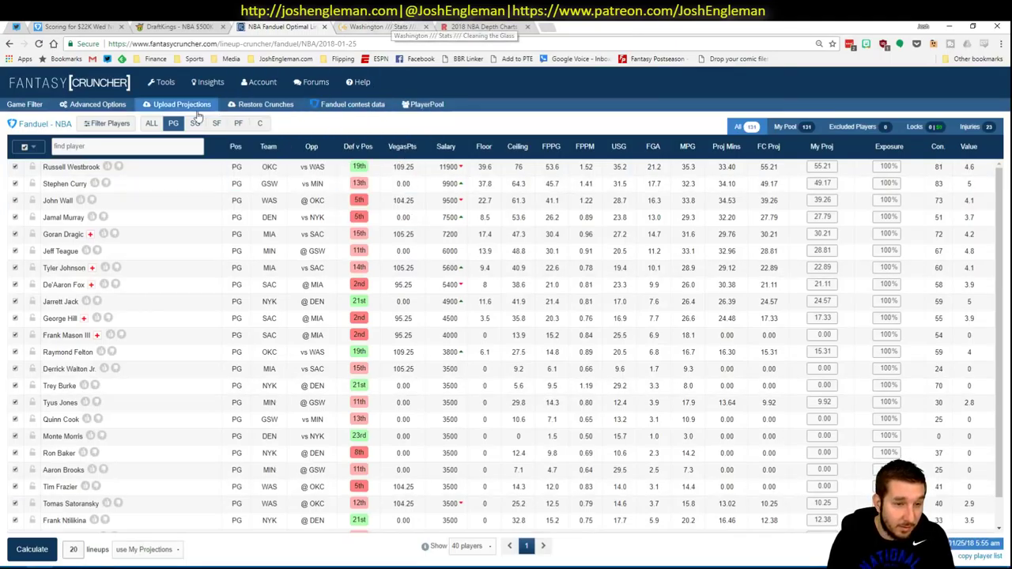
pyautogui.click(399, 26)
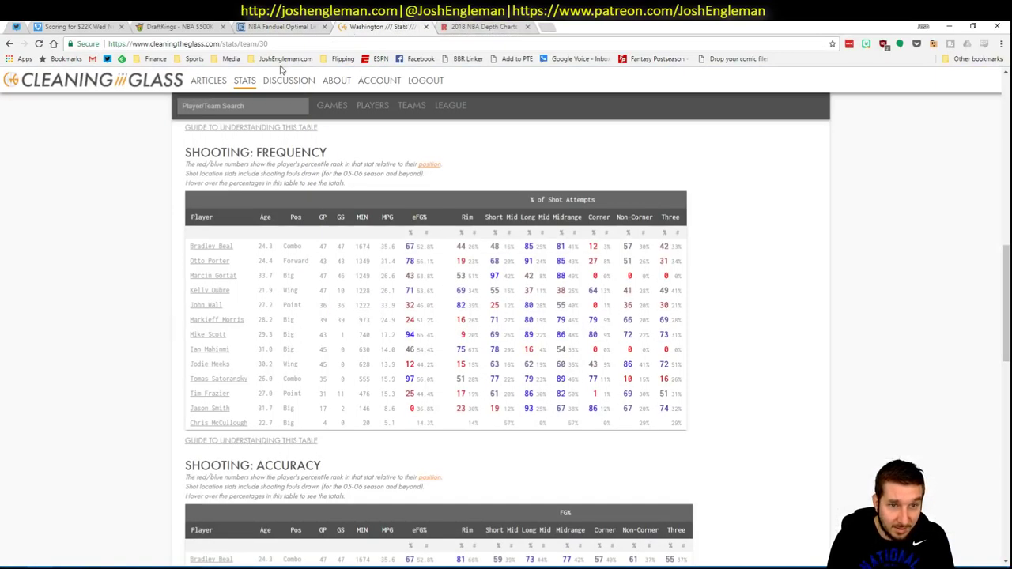
pyautogui.click(247, 106)
pyautogui.write('den')
pyautogui.press('Return')
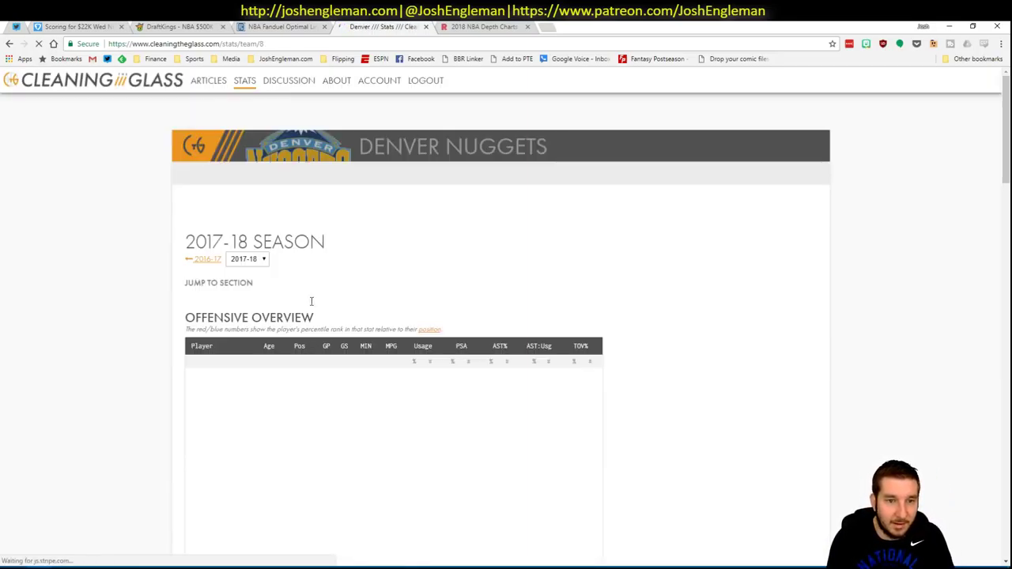
# - Copy the Nuggets' player rows from the Shooting: Frequency table and paste them into the matchup sheet in Excel
pyautogui.click(345, 299)
pyautogui.moveTo(591, 423); pyautogui.dragTo(688, 459)
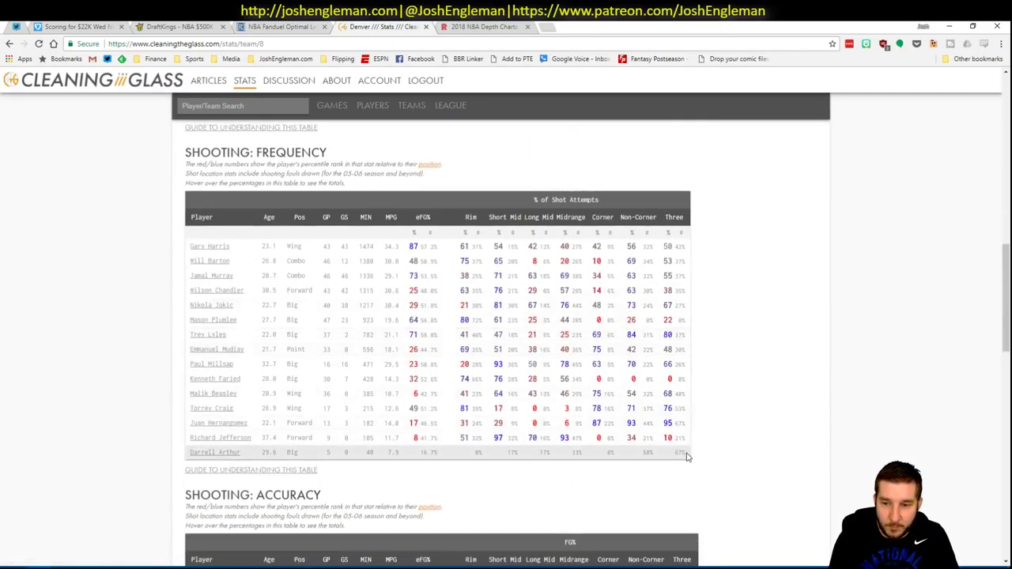
pyautogui.moveTo(467, 388); pyautogui.dragTo(190, 250)
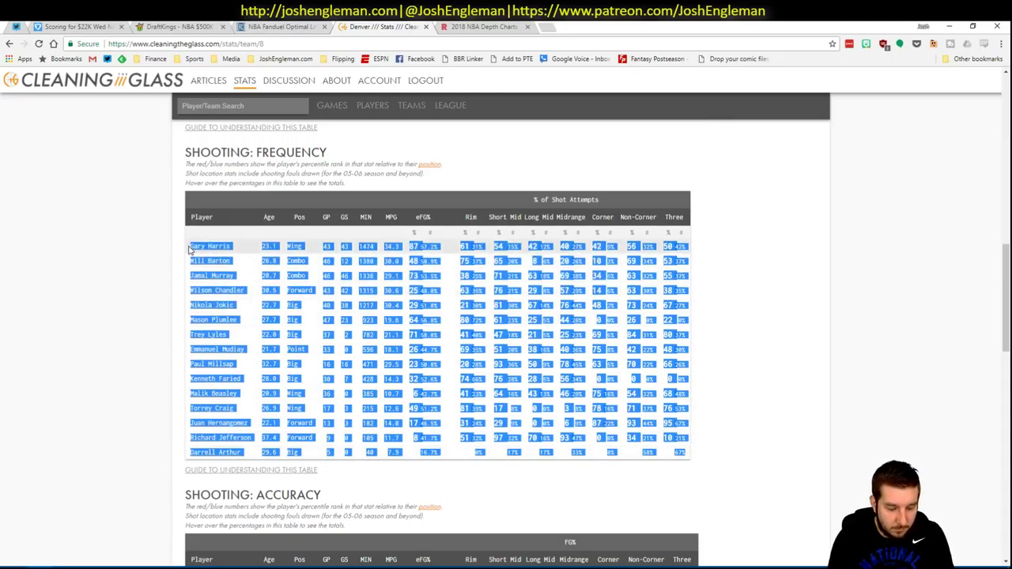
pyautogui.hotkey('ctrl', 'c')
pyautogui.hotkey('alt', 'Tab')
pyautogui.click(517, 105)
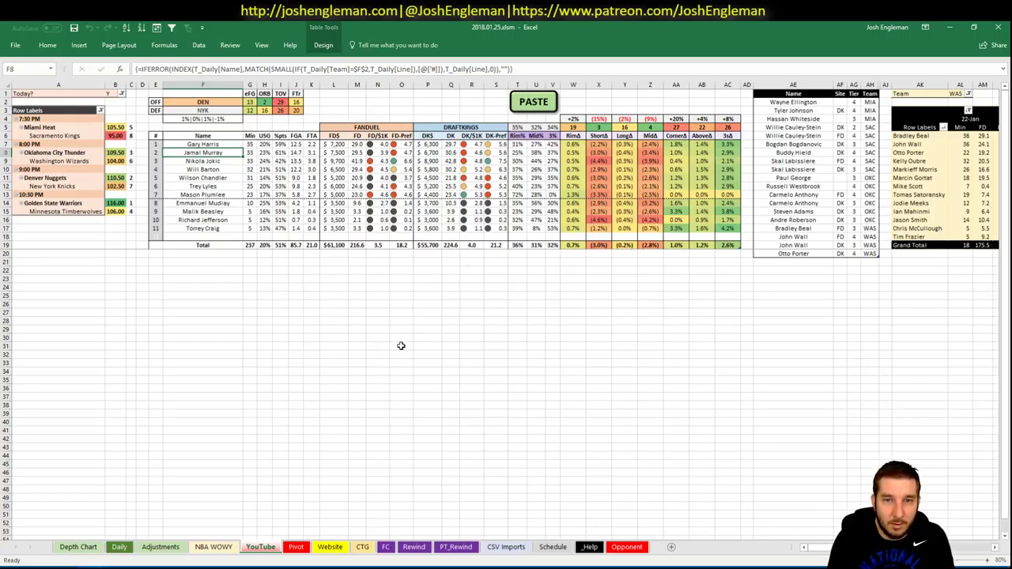
pyautogui.click(296, 547)
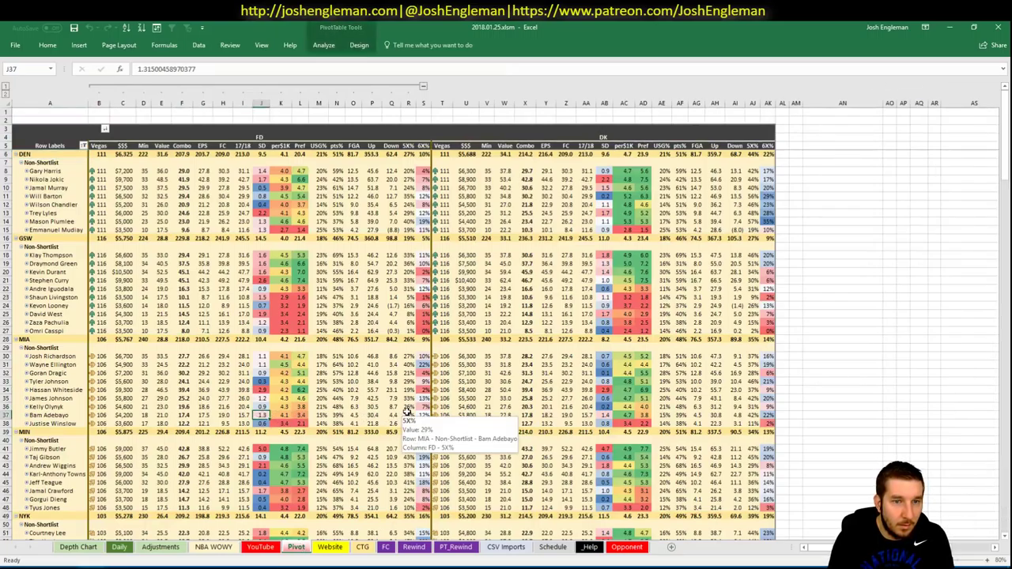
pyautogui.click(120, 546)
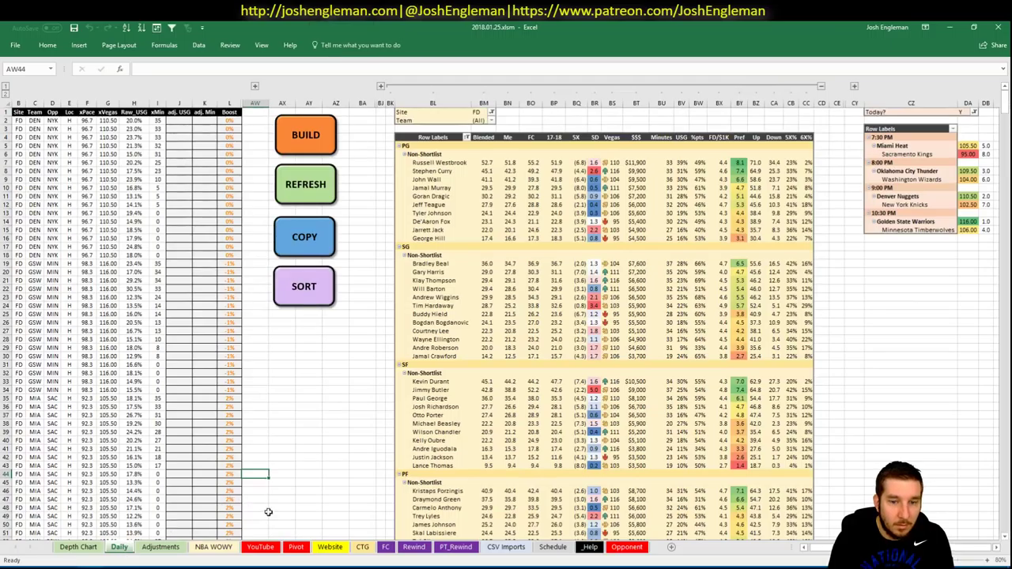
pyautogui.click(261, 546)
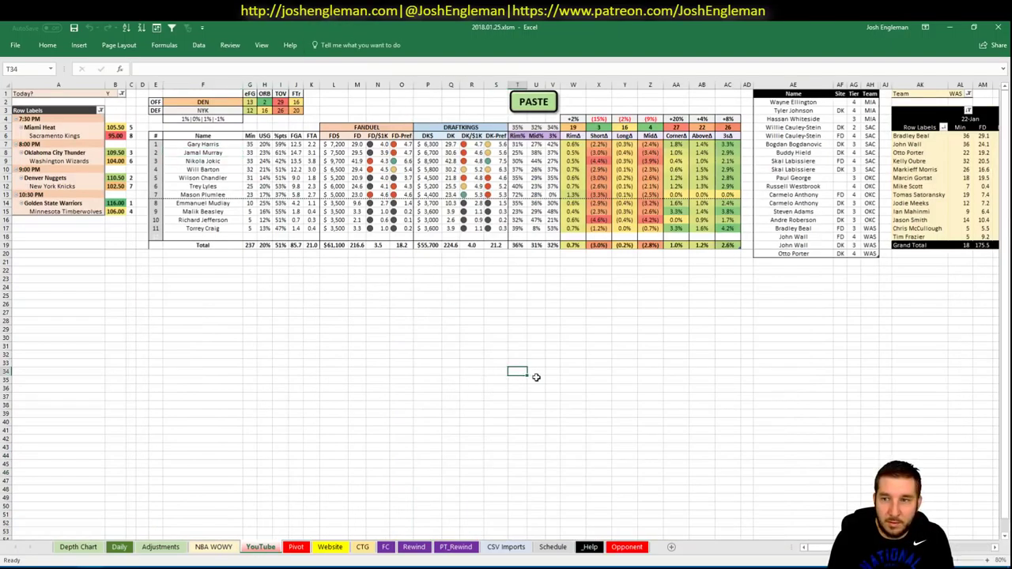
# - Filter the recent game logs pivot table to team DEN and review the Nuggets' recent minutes and FanDuel points
pyautogui.click(959, 94)
pyautogui.write('DEN')
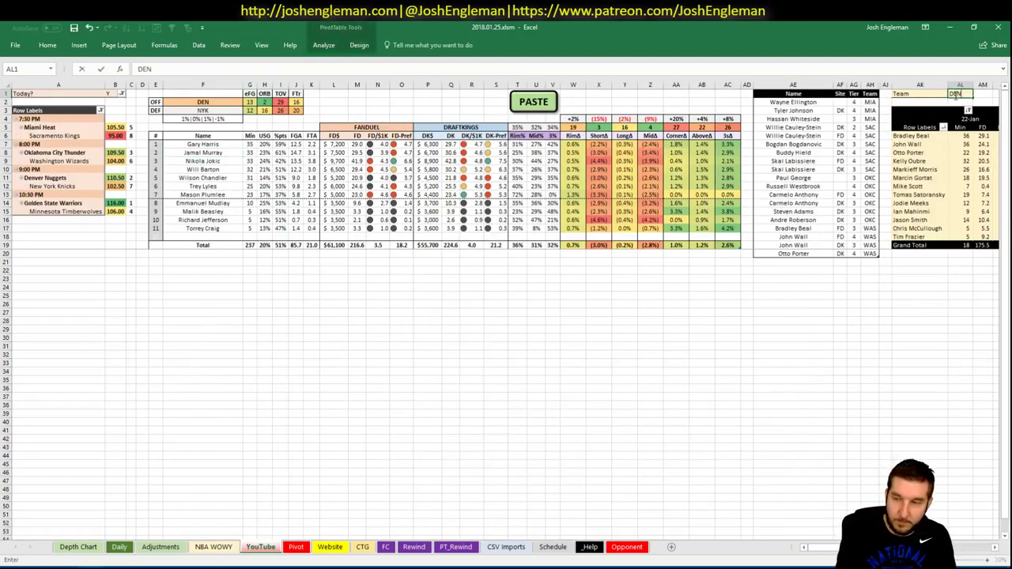
pyautogui.press('Return')
pyautogui.click(921, 371)
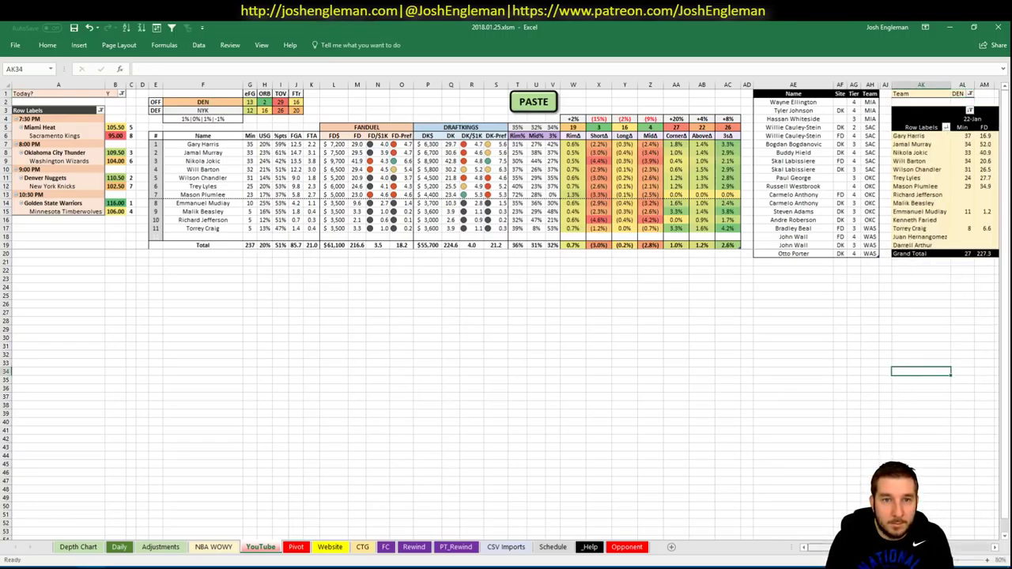
pyautogui.hscroll(5, 506, 316)
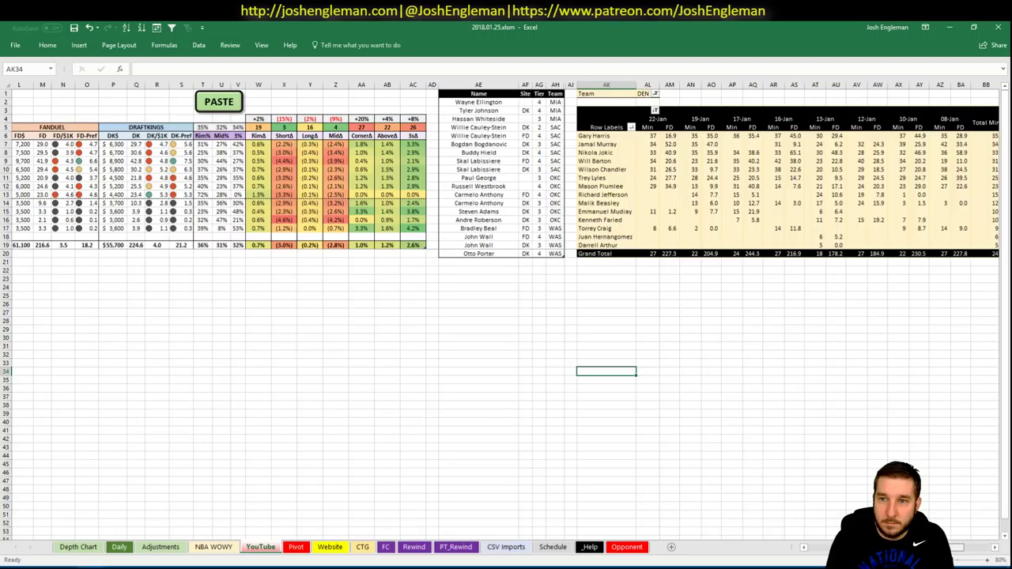
pyautogui.hscroll(-3, 506, 316)
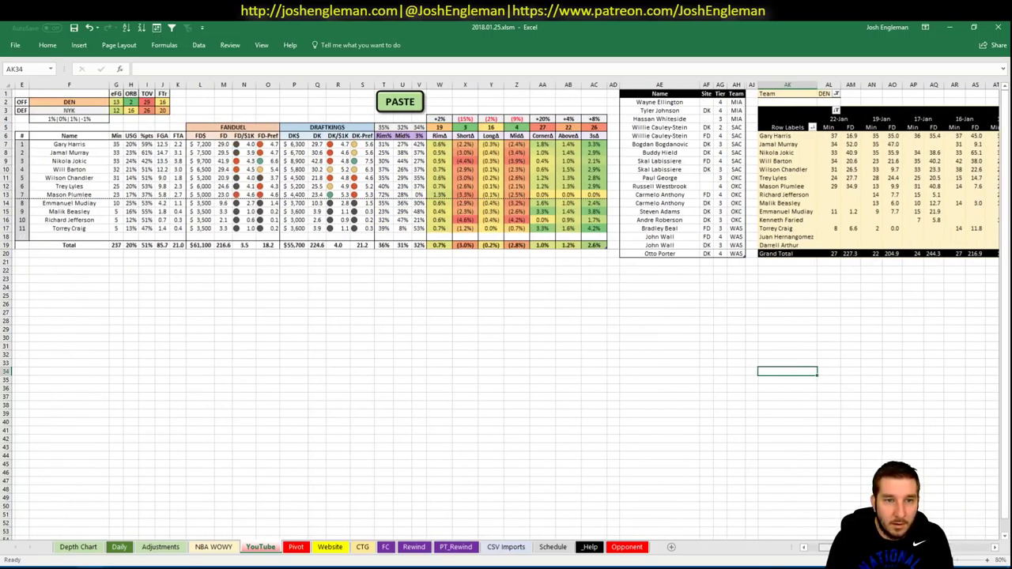
# - Review the Nuggets' recent game logs, and check their Defense and Rebounding table on Cleaning the Glass in the browser
pyautogui.hscroll(5, 970, 541)
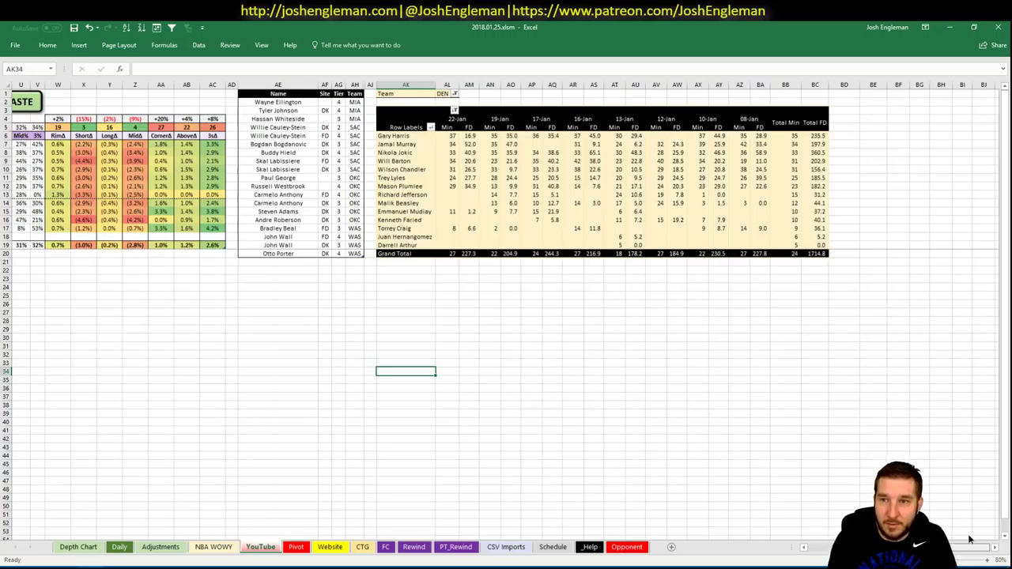
pyautogui.hscroll(-6, 506, 310)
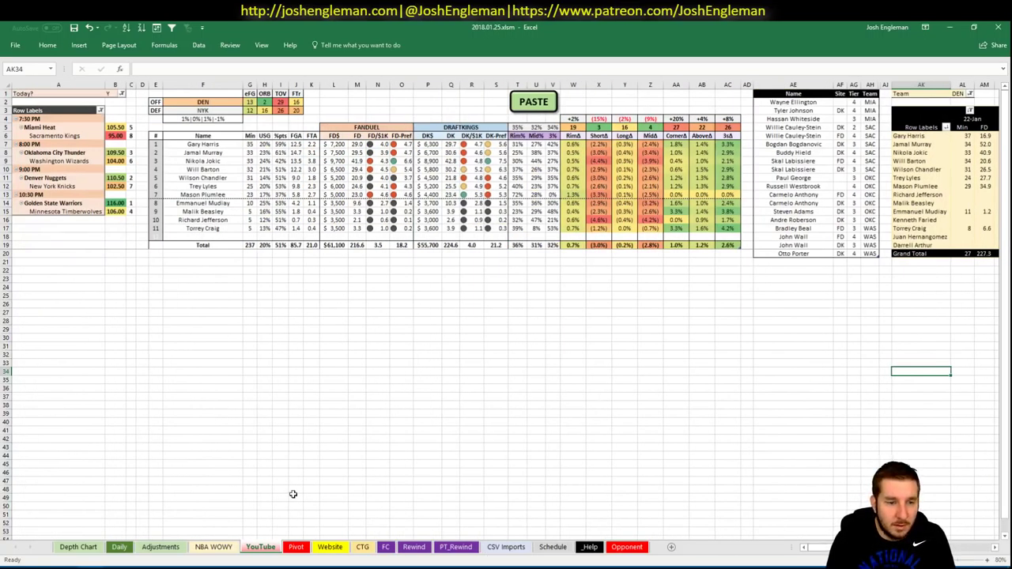
pyautogui.click(40, 567)
pyautogui.click(166, 409)
pyautogui.scroll(-12, 129, 407)
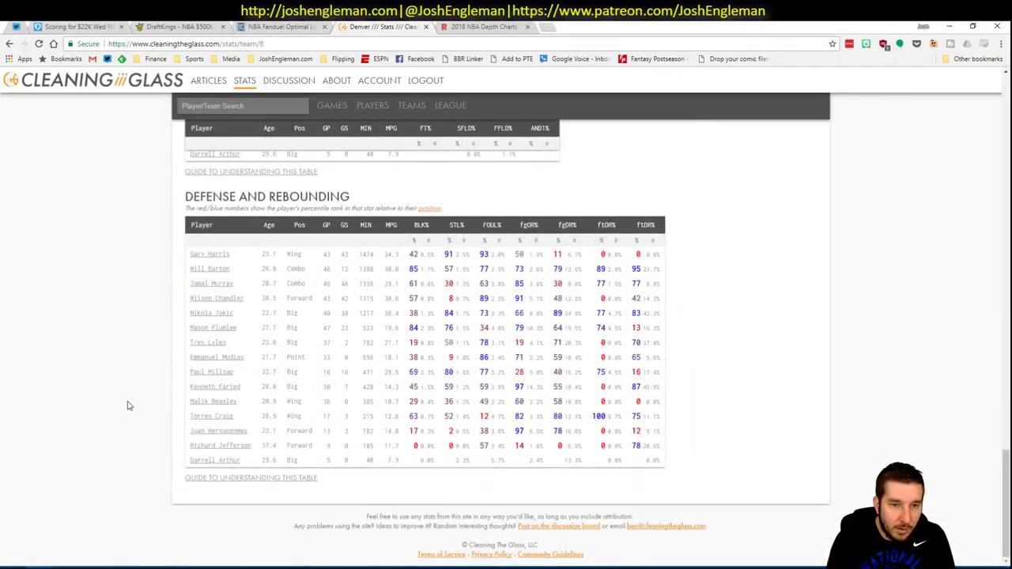
pyautogui.hotkey('alt', 'Tab')
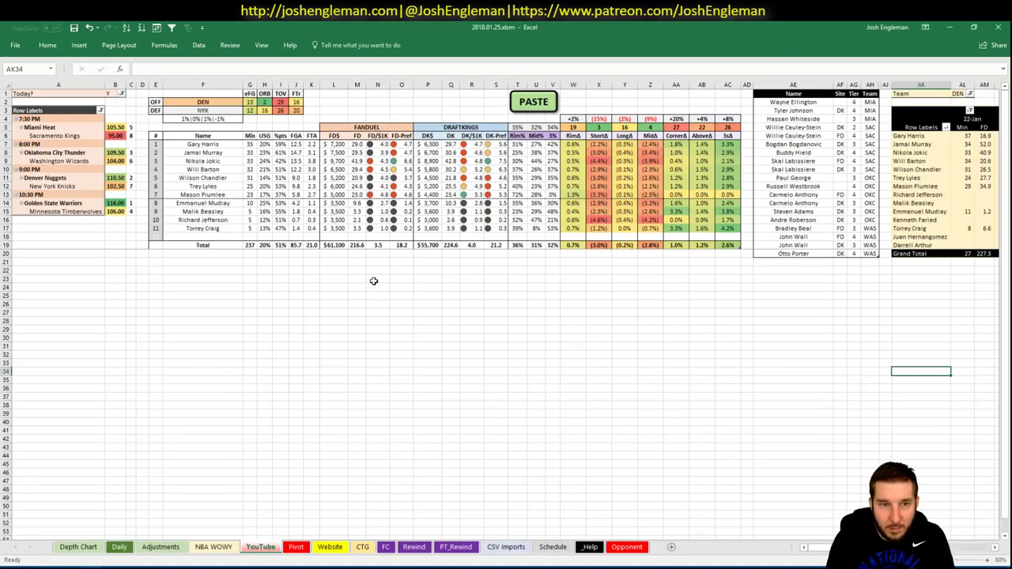
# - Check the Nuggets' projections on the Pivot sheet and the player rankings on the Daily sheet
pyautogui.click(297, 547)
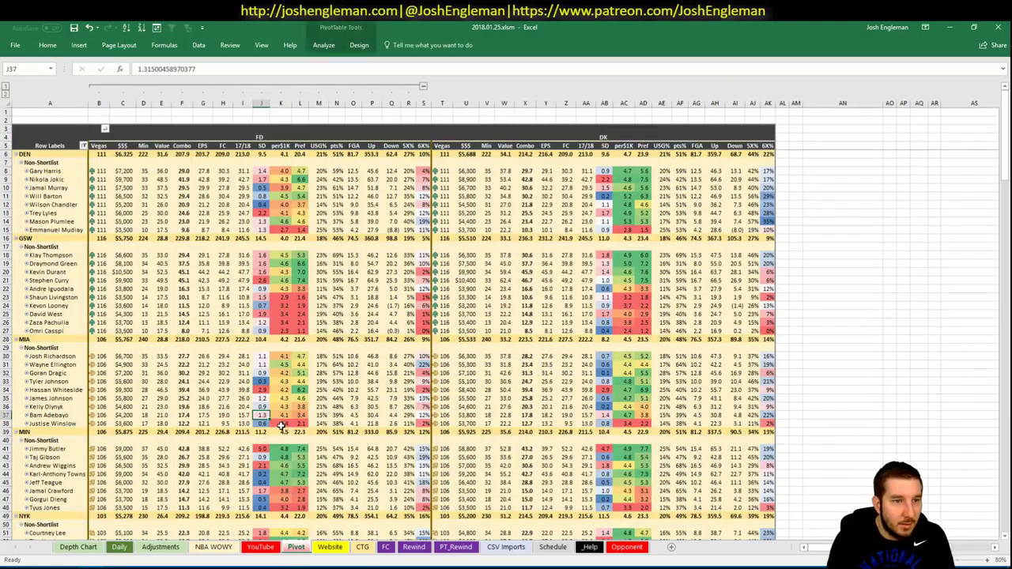
pyautogui.moveTo(279, 425)
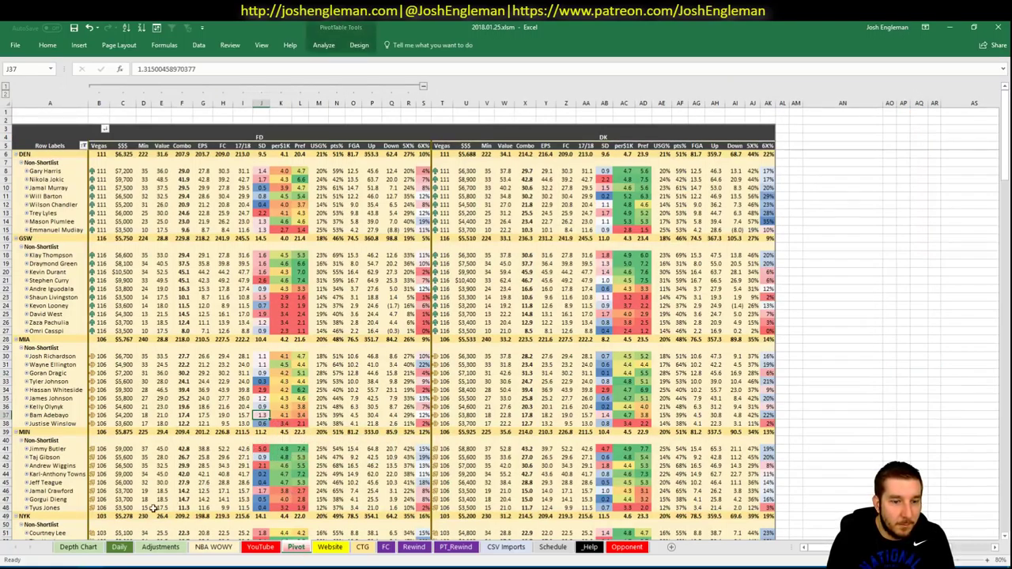
pyautogui.click(118, 548)
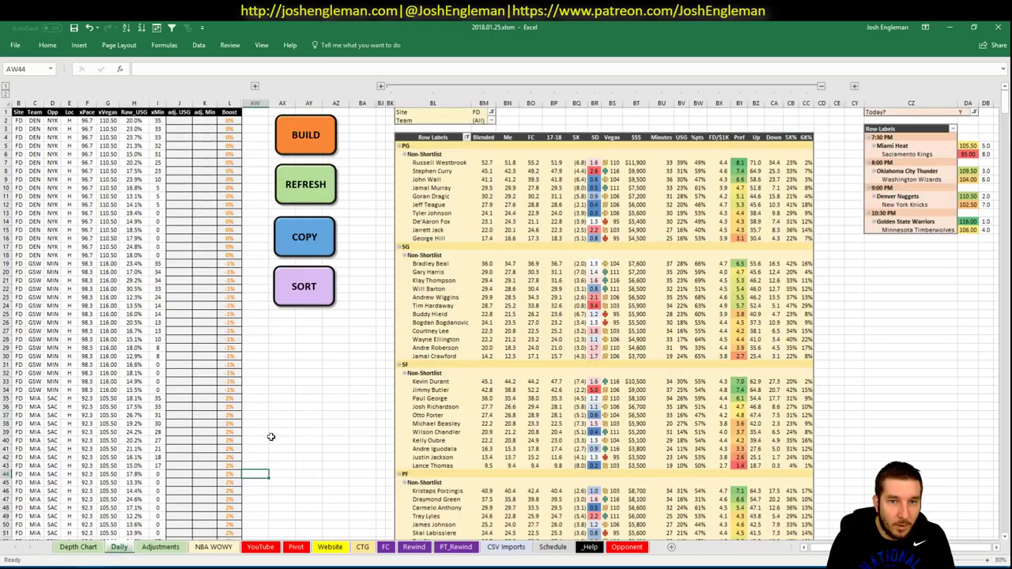
pyautogui.click(255, 547)
# - Review Jamal Murray's game log among the FanDuel point guards on FantasyCruncher in the browser, and return to the Excel matchup sheet
pyautogui.click(39, 567)
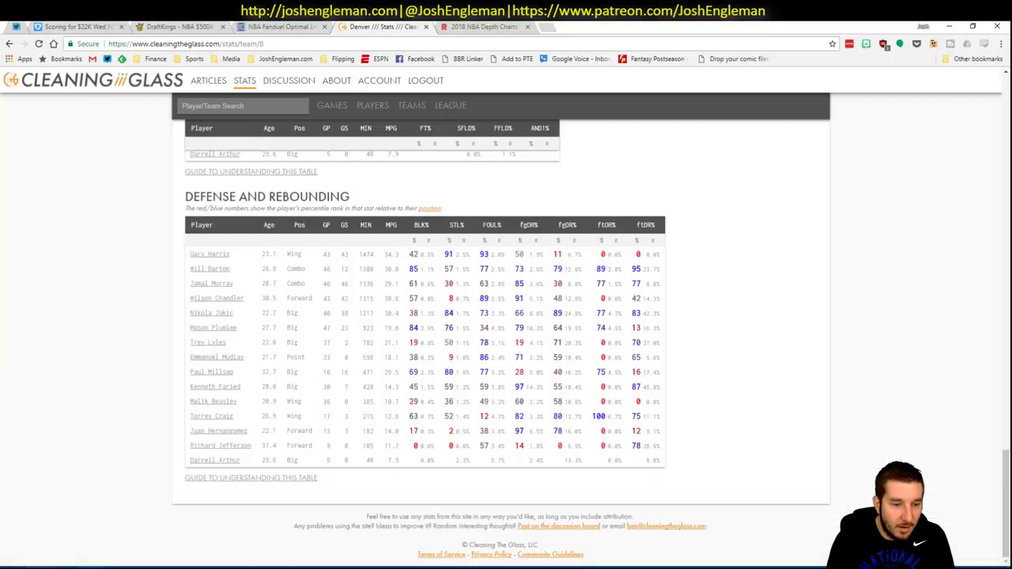
pyautogui.click(240, 26)
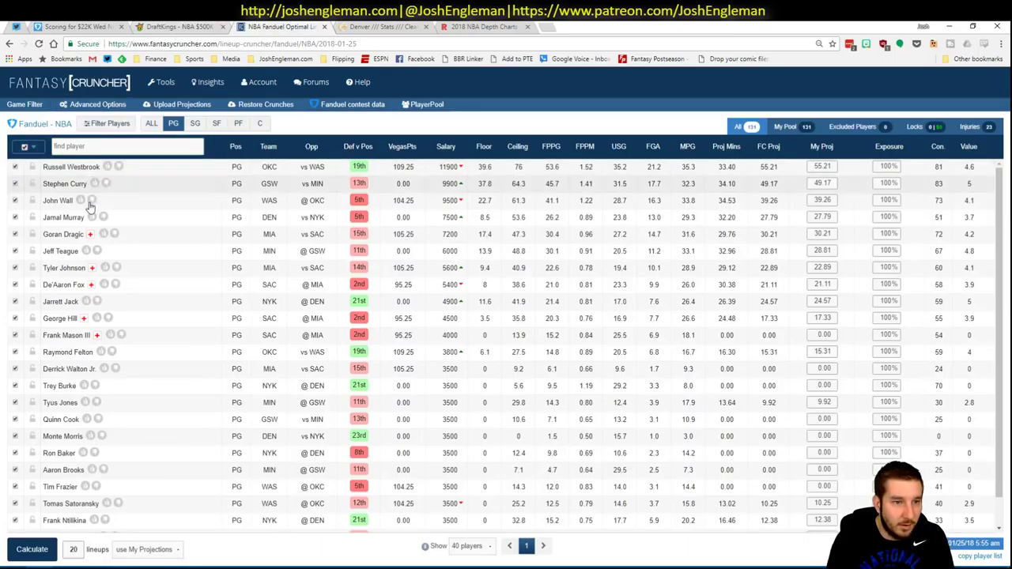
pyautogui.click(68, 218)
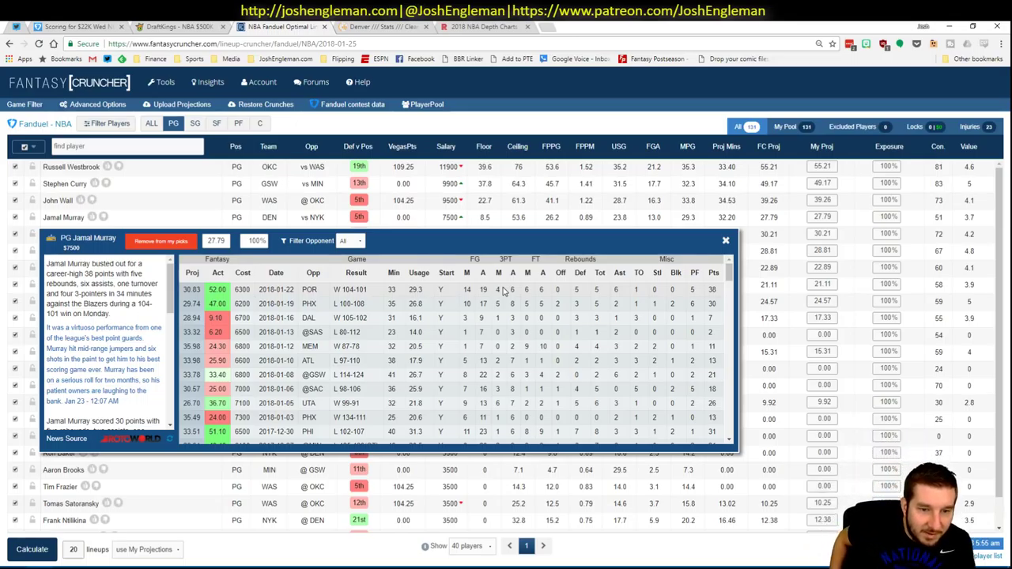
pyautogui.click(727, 241)
pyautogui.hotkey('alt', 'Tab')
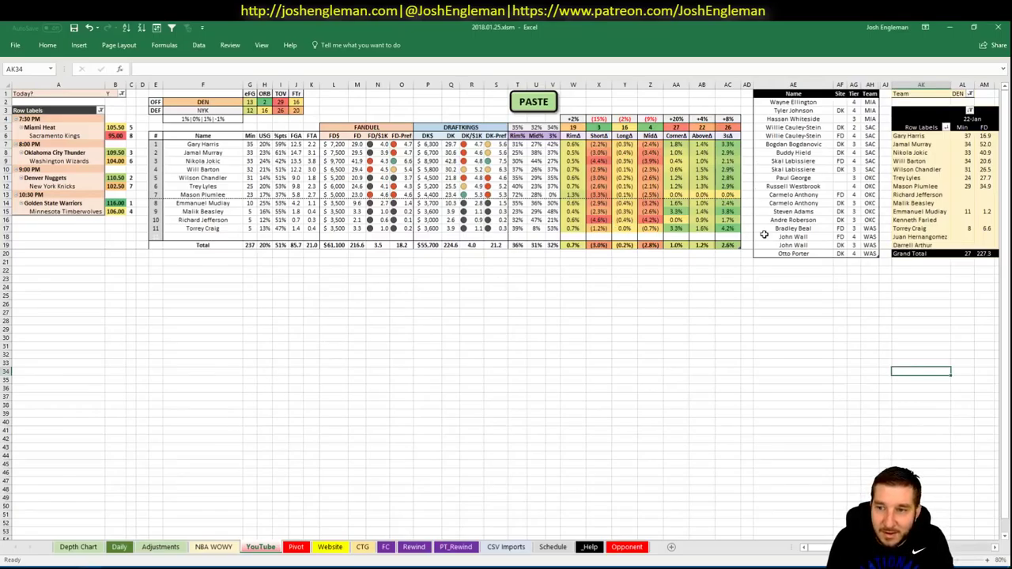
# - Add Gary Harris to the recommended players list with site DK and tier 4
pyautogui.click(781, 261)
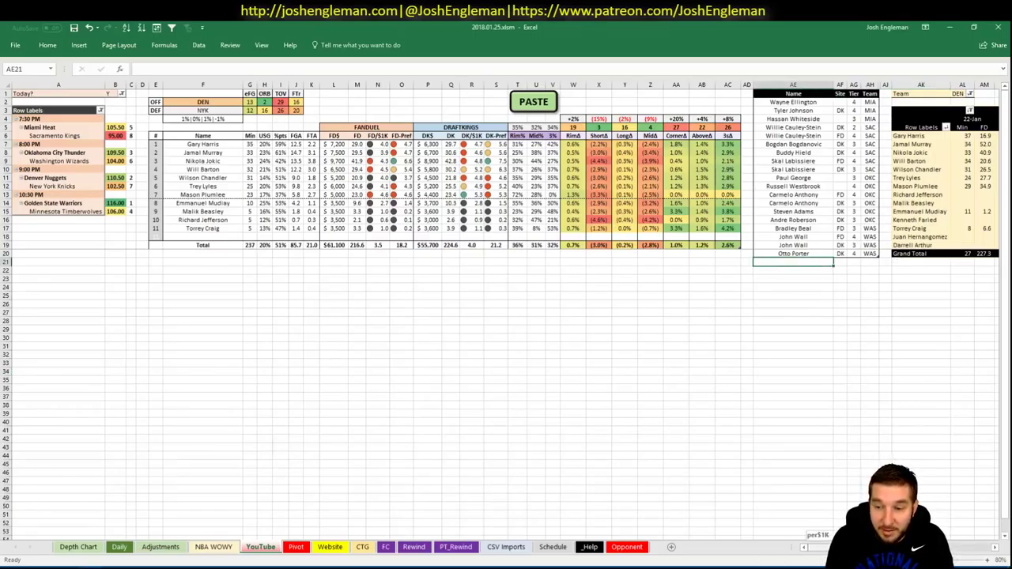
pyautogui.hscroll(3, 506, 317)
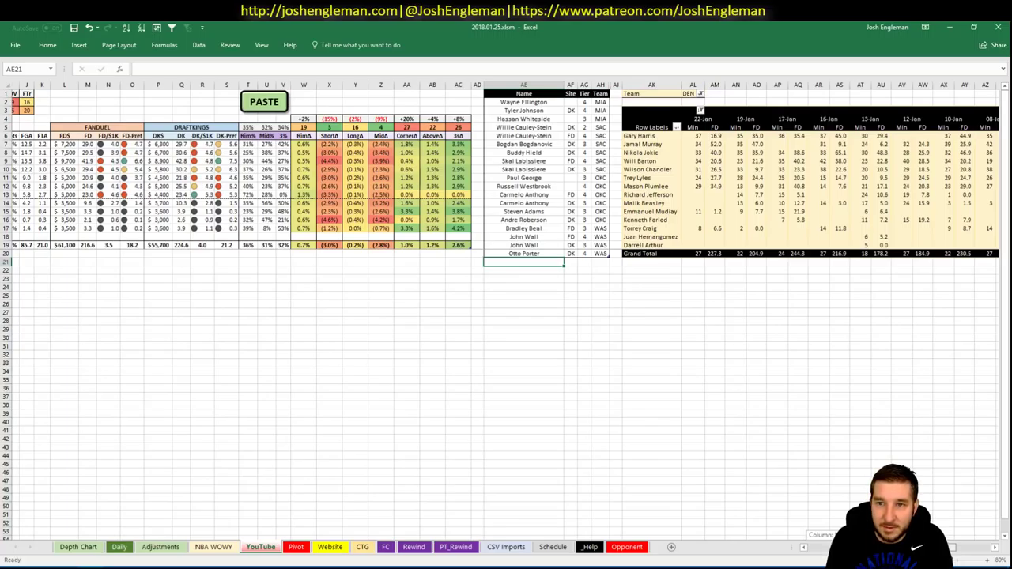
pyautogui.hscroll(-3, 777, 528)
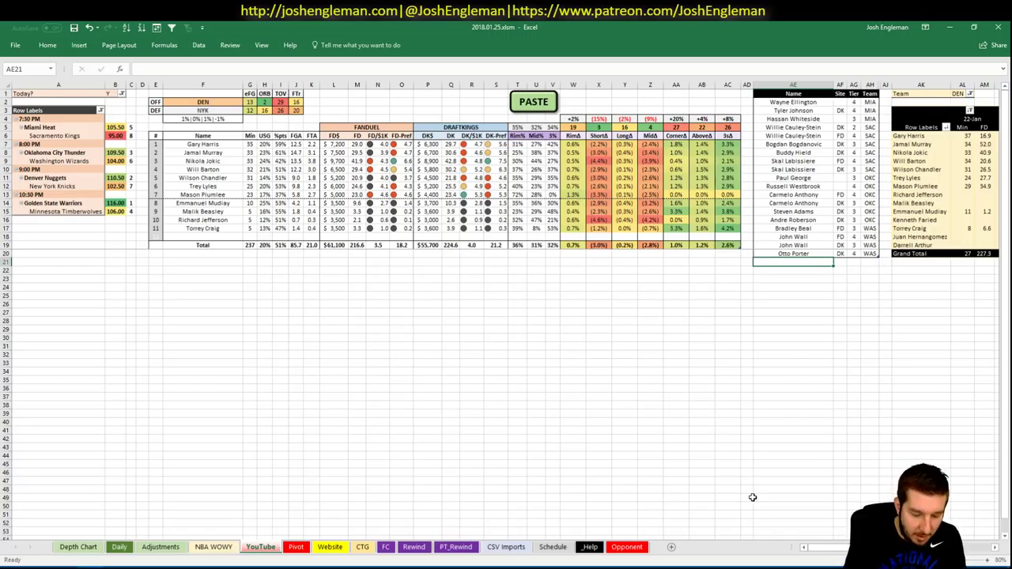
pyautogui.write('Gary Harris')
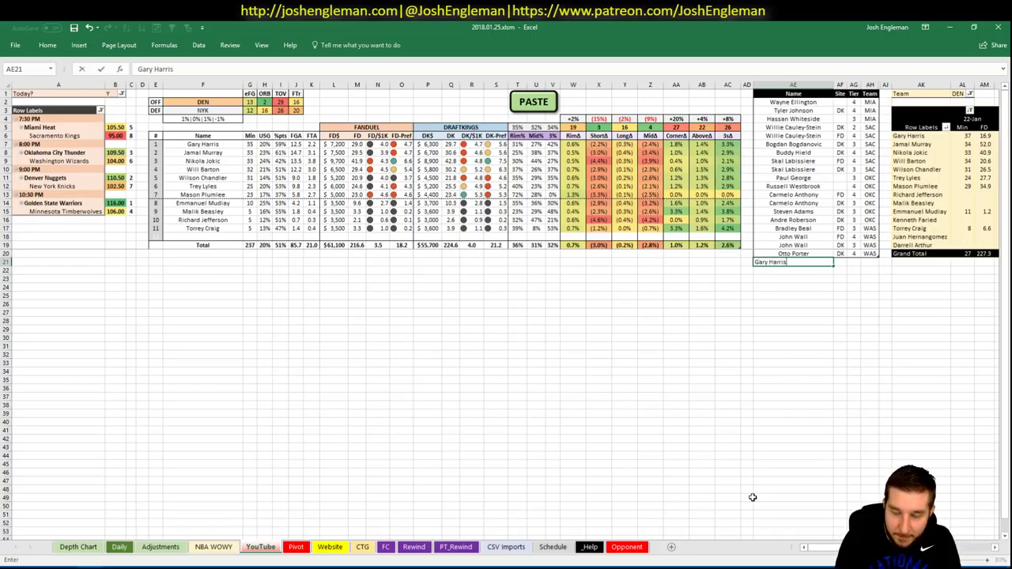
pyautogui.press('Return')
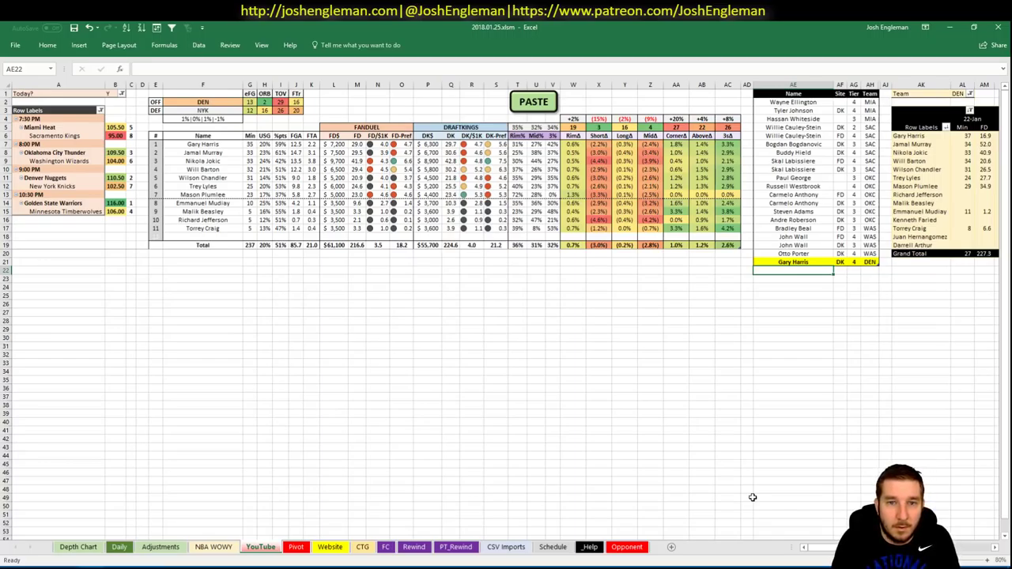
# - Add Jamal Murray below Gary Harris in the recommended players list with site DK and tier 4
pyautogui.write('Jamal Murray')
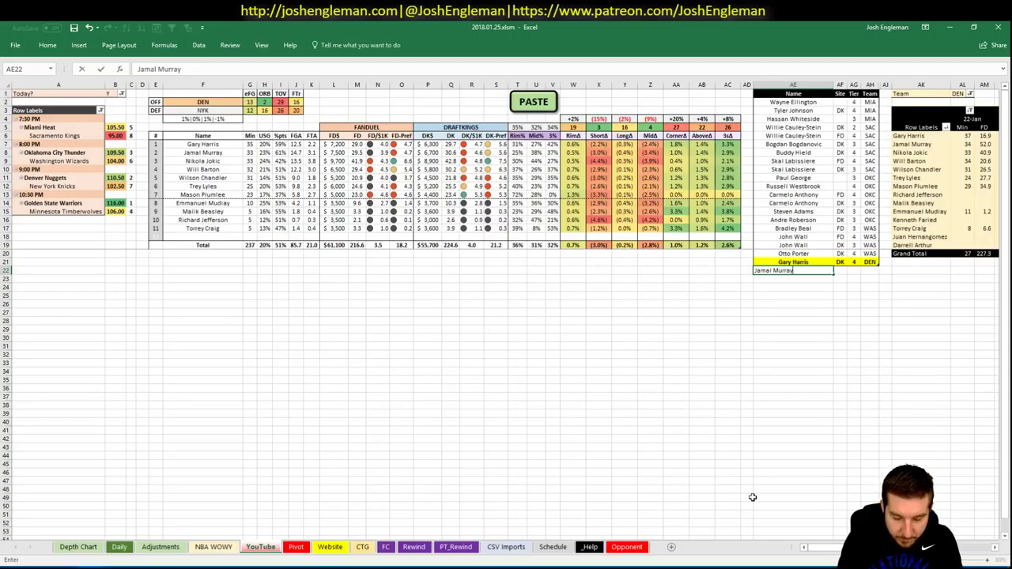
pyautogui.press('Tab')
pyautogui.write('DK')
pyautogui.press('Return')
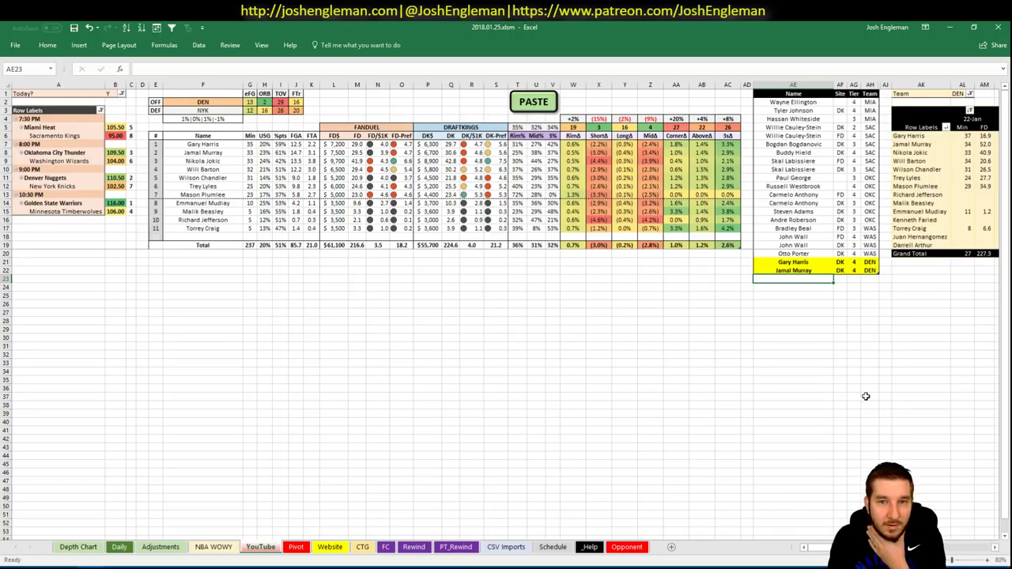
# - Review the Nuggets' recent game logs and add Will Barton to the recommended players list with a blank site and tier 3
pyautogui.moveTo(814, 549); pyautogui.dragTo(819, 549)
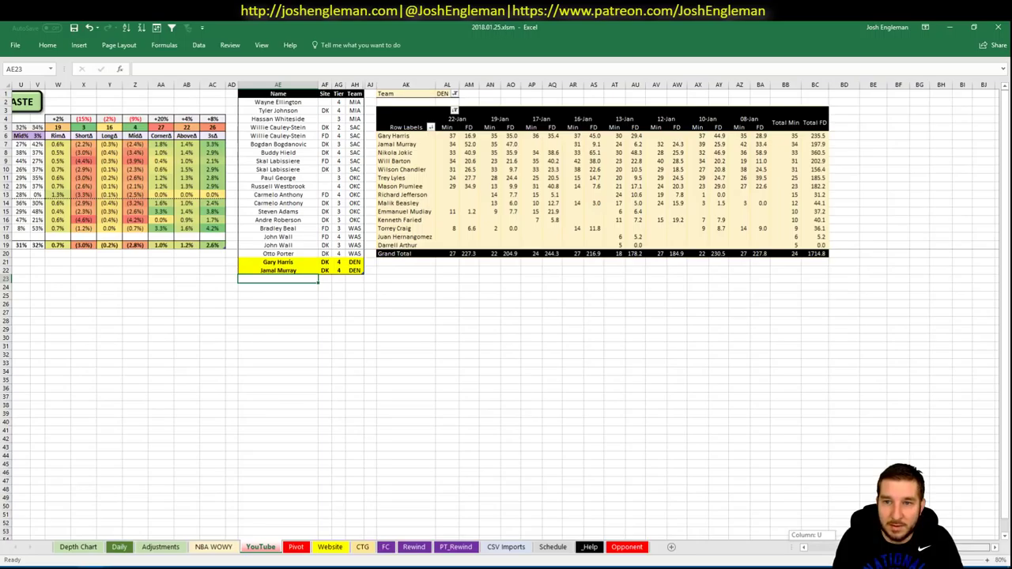
pyautogui.moveTo(819, 549); pyautogui.dragTo(759, 525)
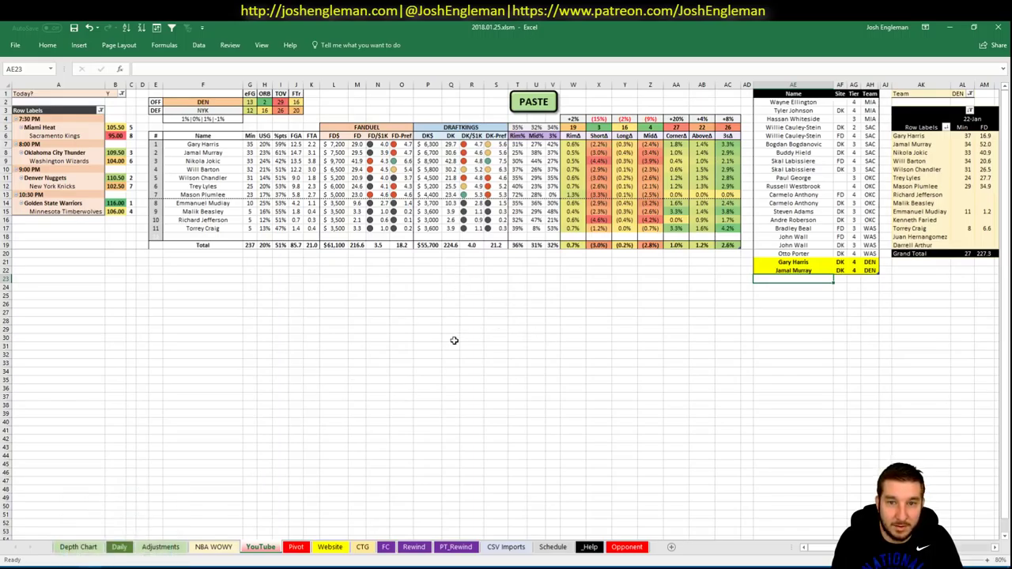
pyautogui.moveTo(815, 547); pyautogui.dragTo(827, 547)
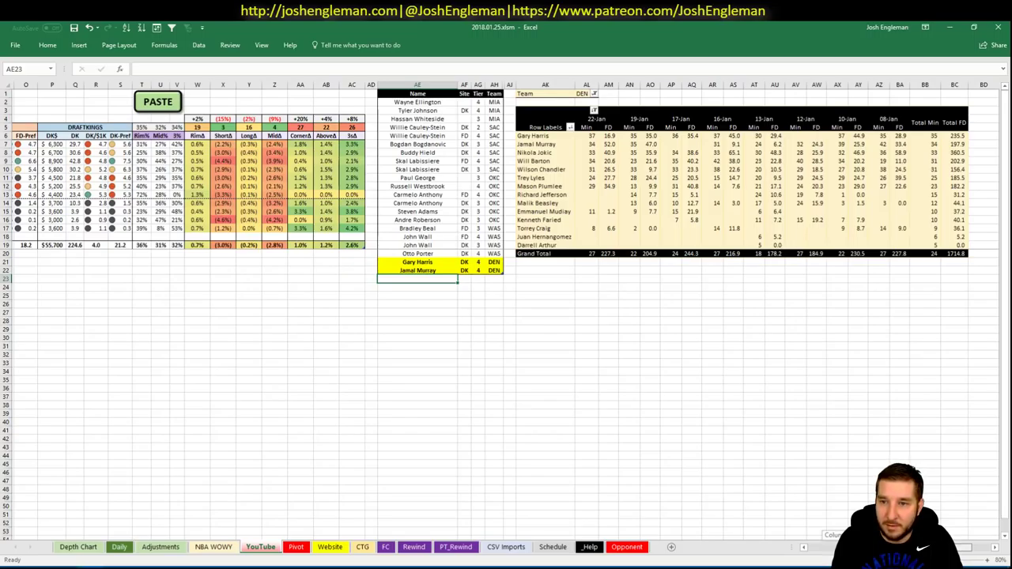
pyautogui.moveTo(827, 547); pyautogui.dragTo(685, 277)
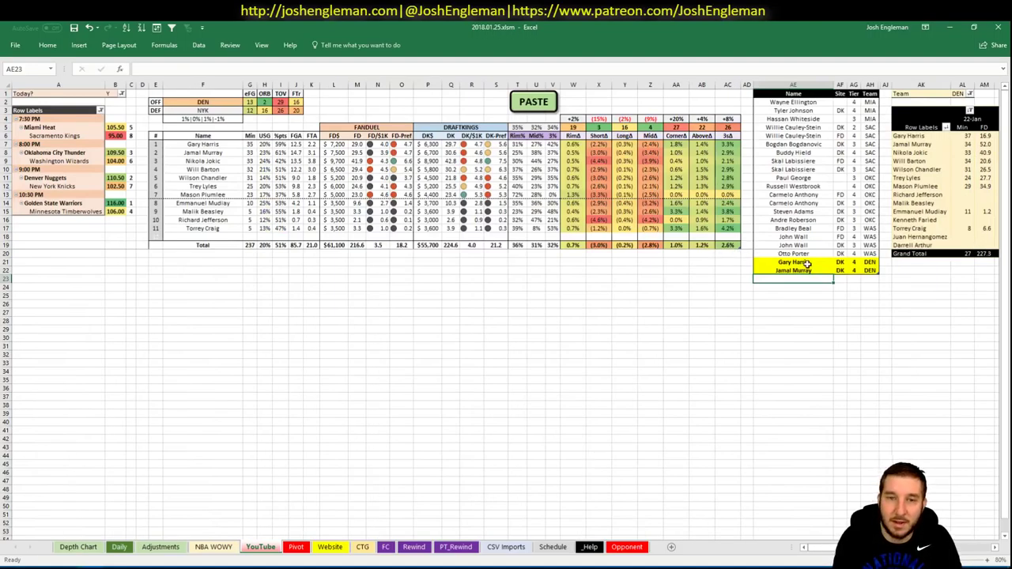
pyautogui.write('Willie')
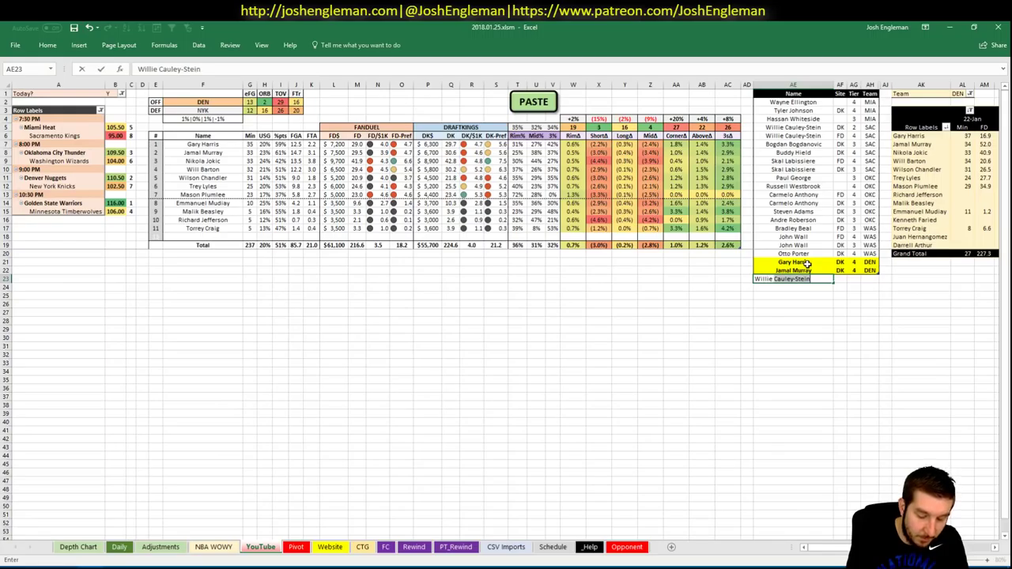
pyautogui.press('BackSpace')
pyautogui.press('BackSpace')
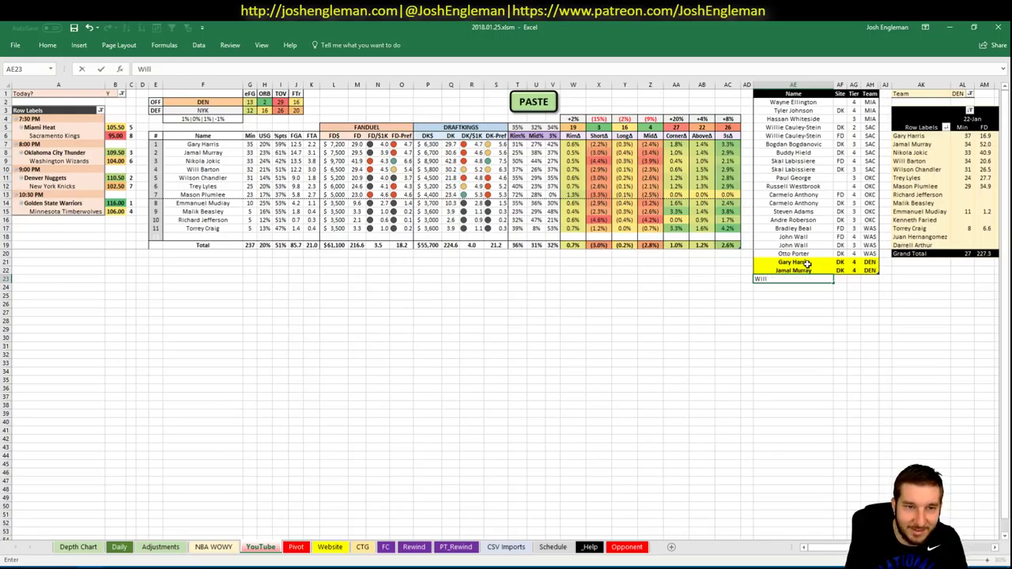
pyautogui.write('Barton')
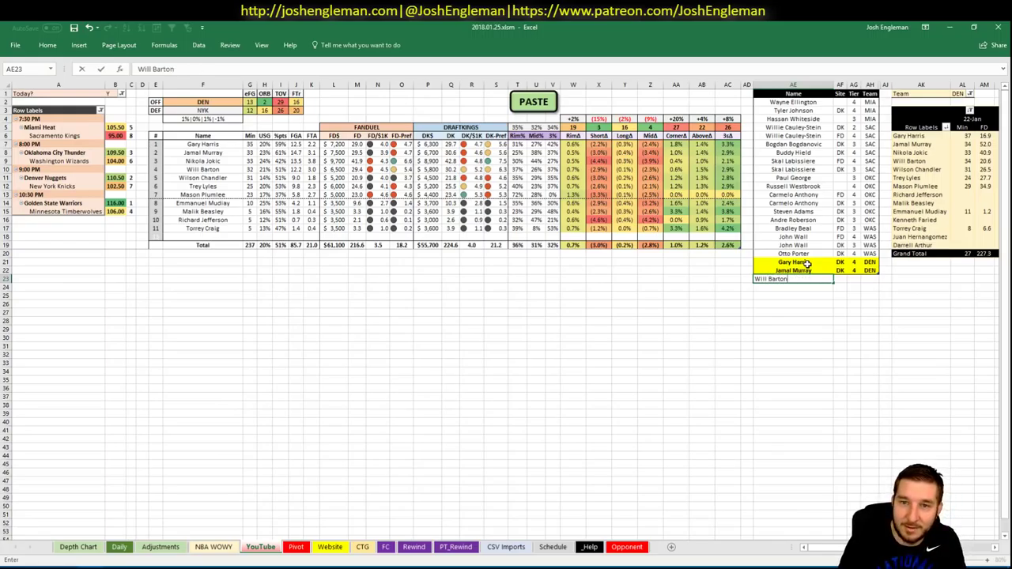
pyautogui.press('Tab')
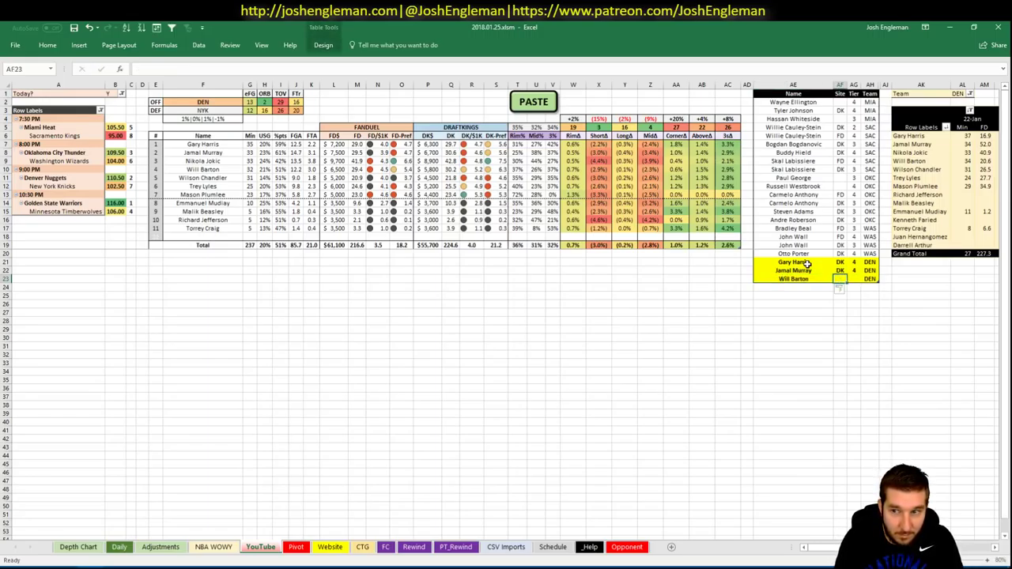
pyautogui.press('Tab')
pyautogui.write('3')
pyautogui.press('Return')
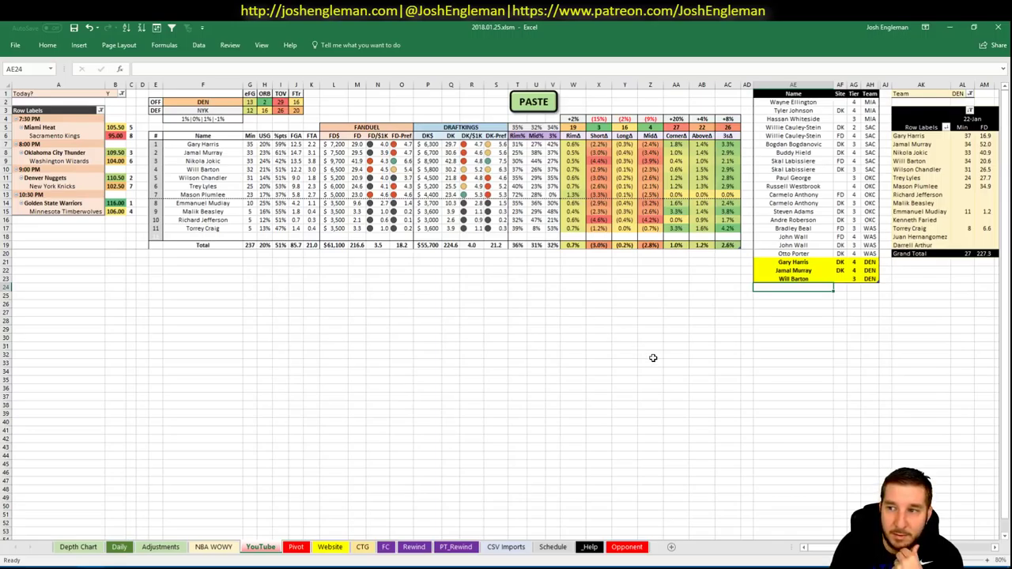
# - Add Trey Lyles to the recommended players list with site DK and tier 3
pyautogui.write('Trey')
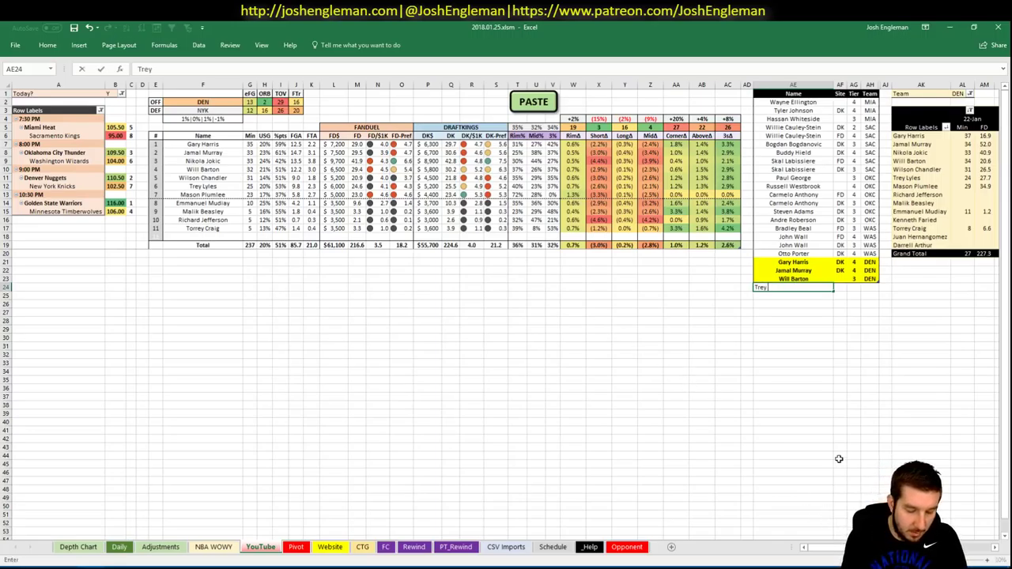
pyautogui.write(' Lyles')
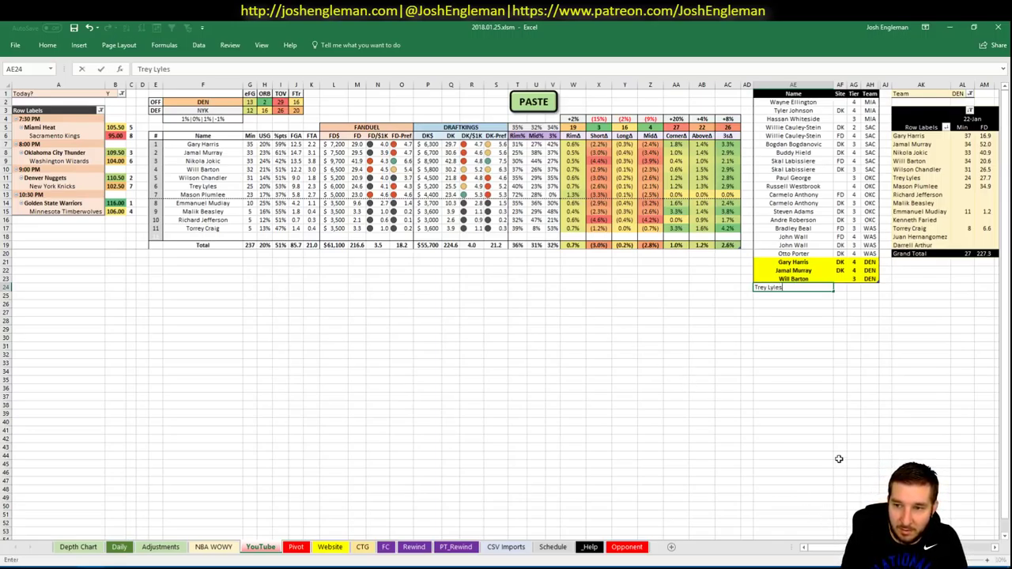
pyautogui.press('Tab')
pyautogui.press('Tab')
pyautogui.press('Tab')
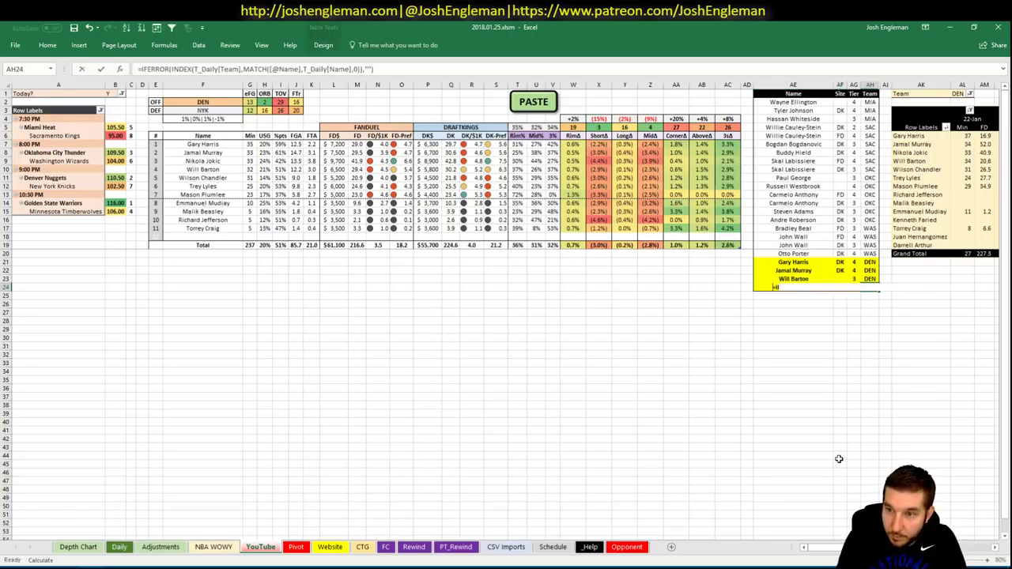
pyautogui.write('3')
pyautogui.press('Escape')
pyautogui.press('Left')
pyautogui.write('3')
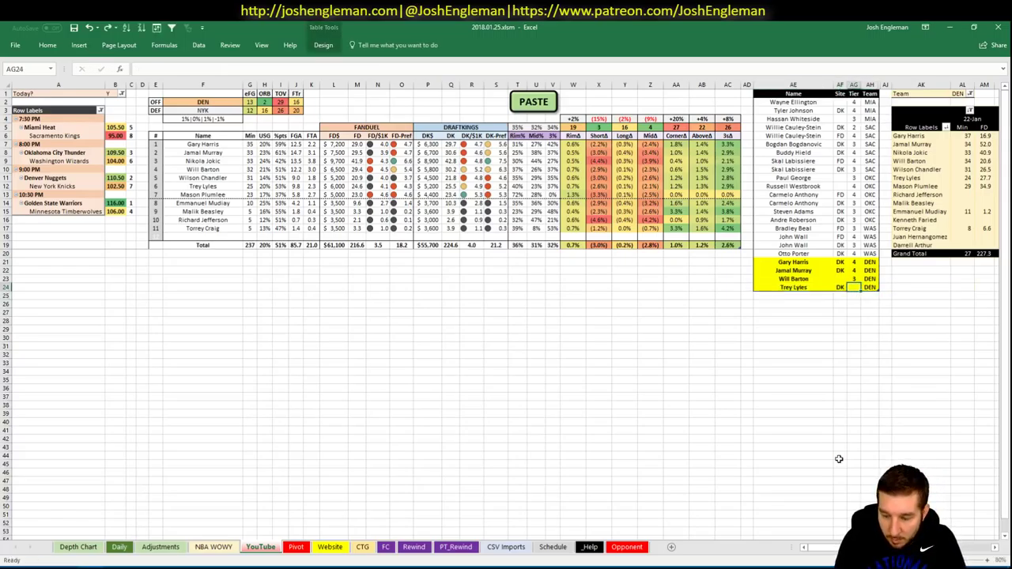
pyautogui.press('Return')
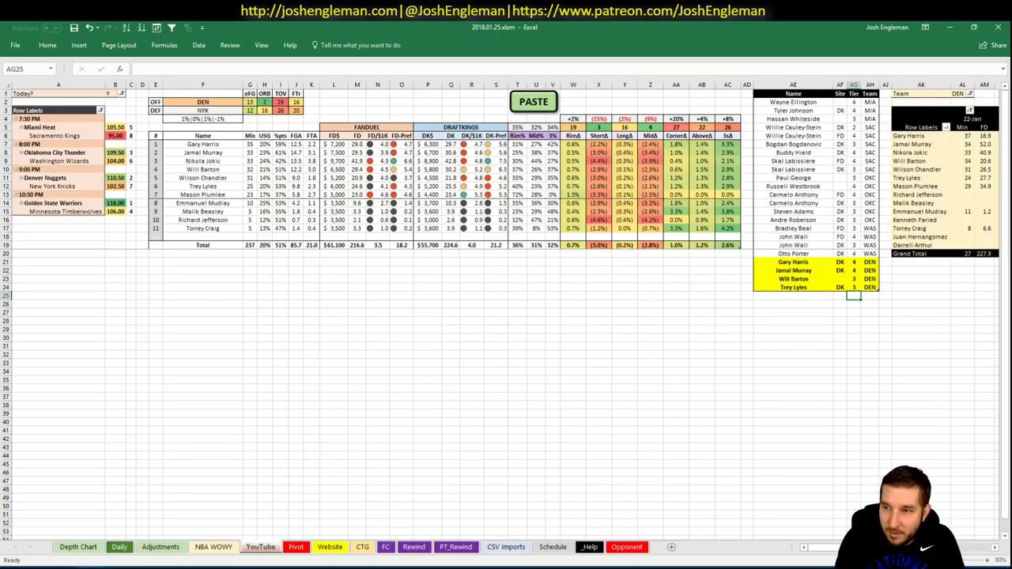
# - Add Mason Plumlee to the player pool table in row 25 with site FD and tier 3
pyautogui.hscroll(3, 506, 317)
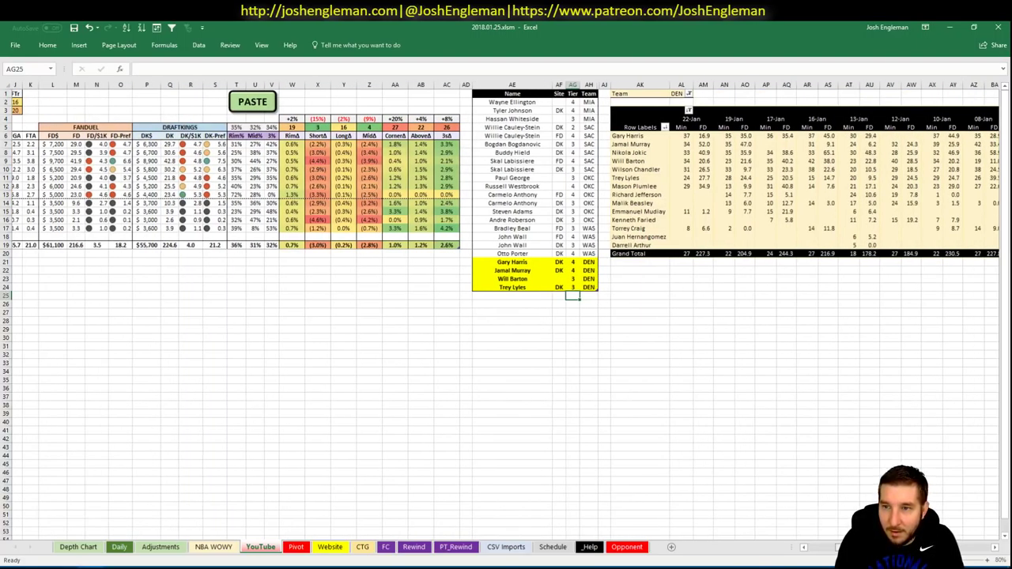
pyautogui.hscroll(-3, 958, 315)
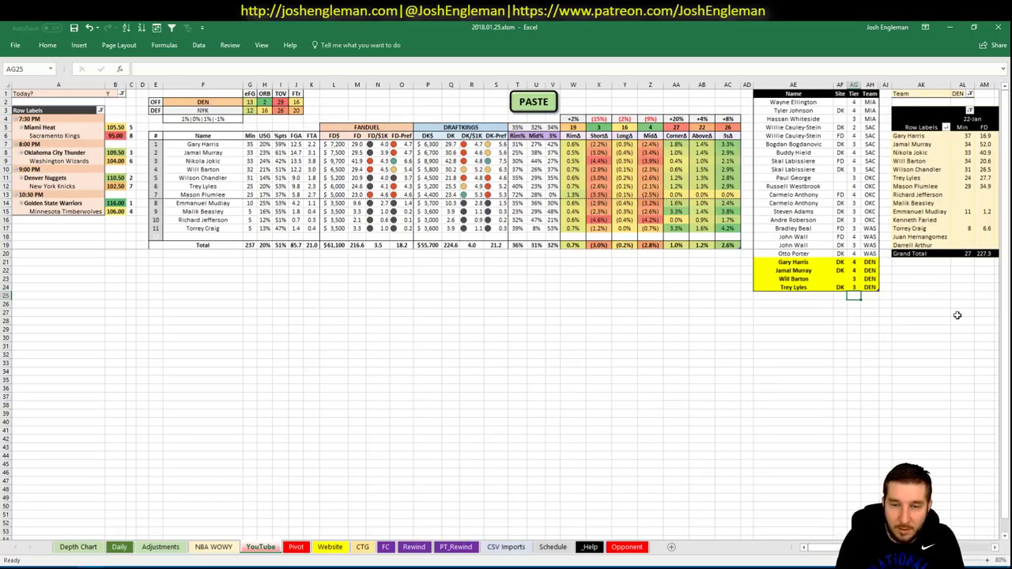
pyautogui.press('Left')
pyautogui.press('Left')
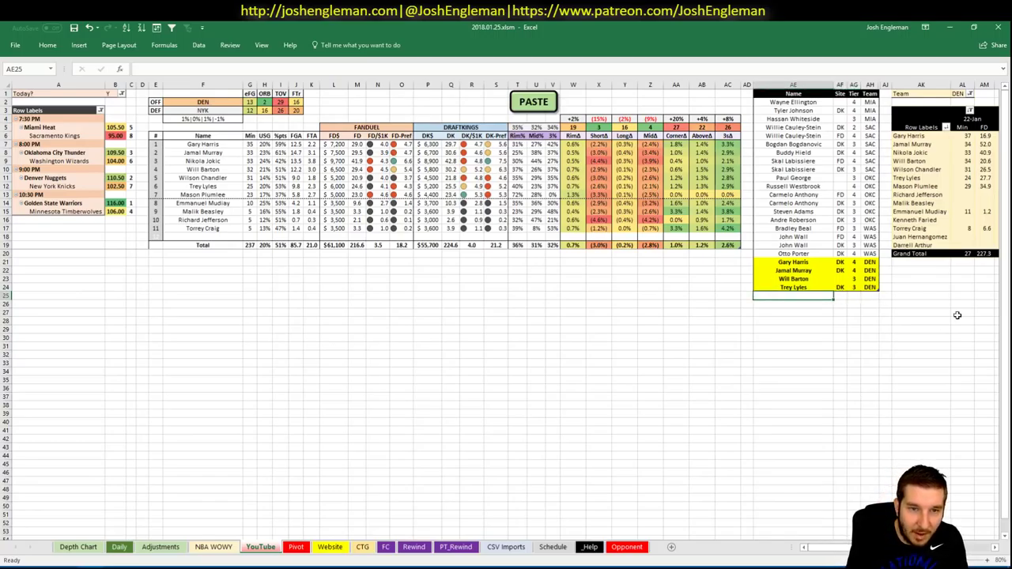
pyautogui.write('Mason Plumlee')
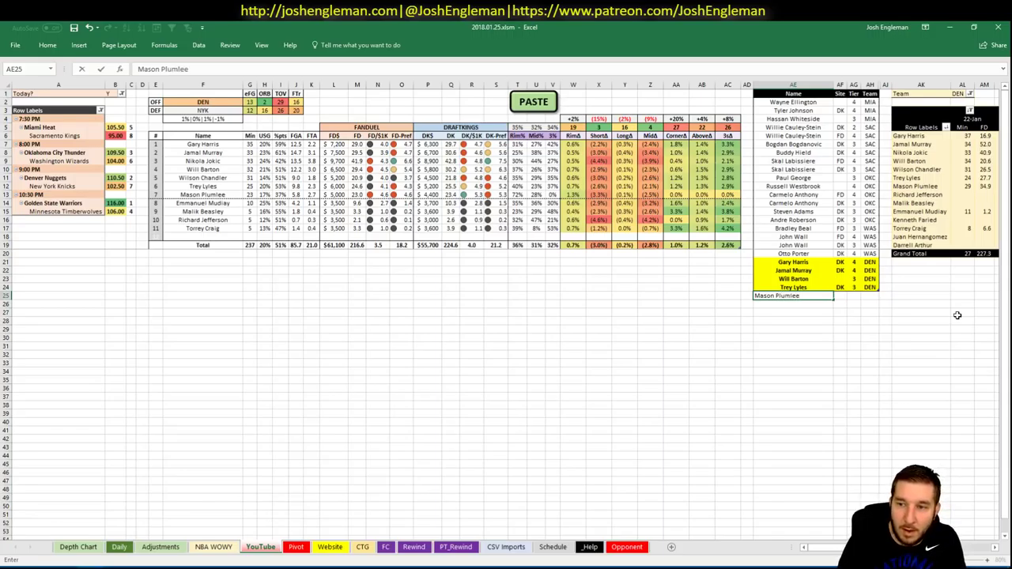
pyautogui.press('Tab')
pyautogui.write('FD')
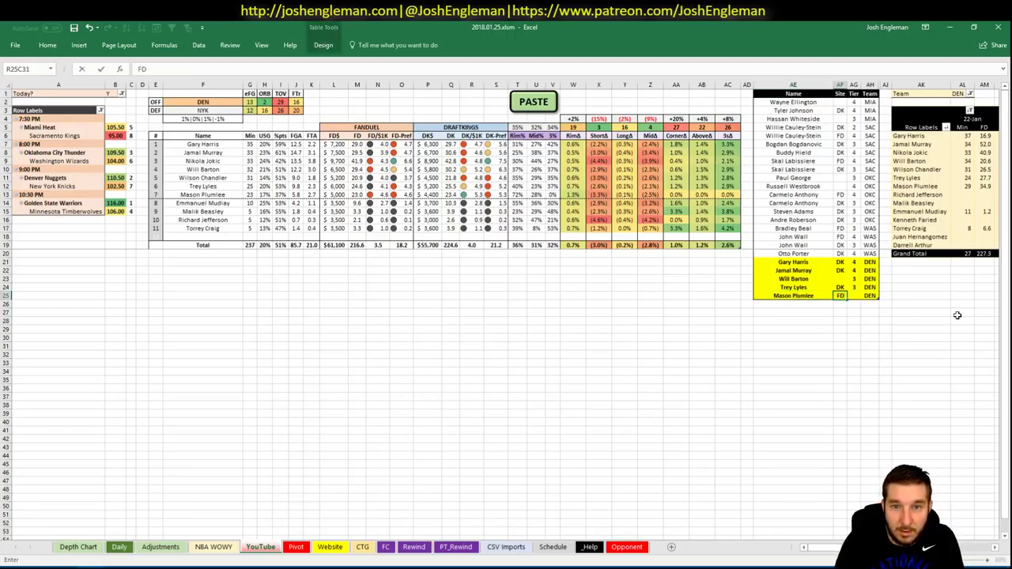
pyautogui.press('Return')
pyautogui.press('Left')
pyautogui.press('Right')
# - Add a second Mason Plumlee row to the player pool with site DK and tier 2
pyautogui.write('Mason')
pyautogui.press('BackSpace')
pyautogui.write('P')
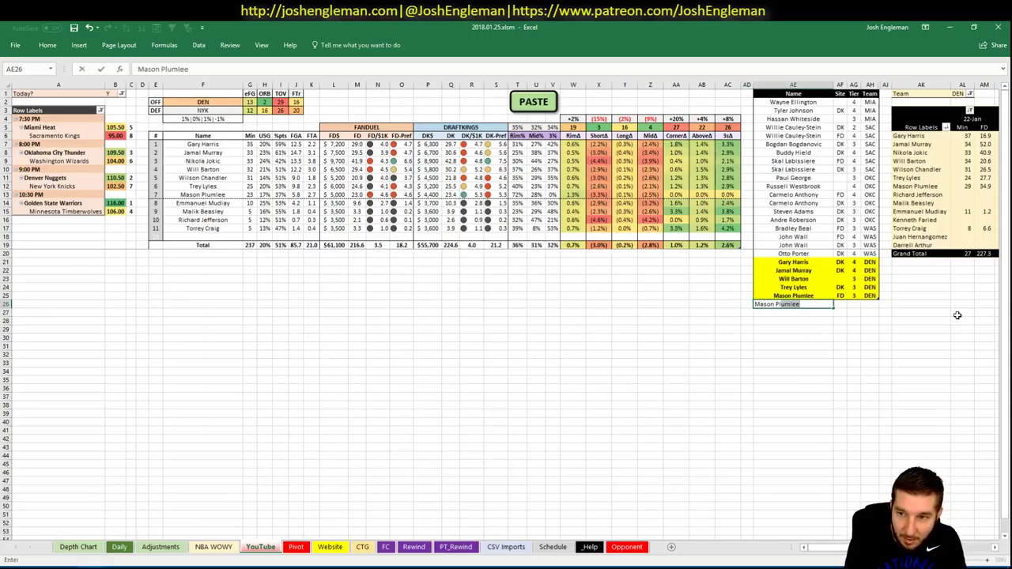
pyautogui.write('lumlee')
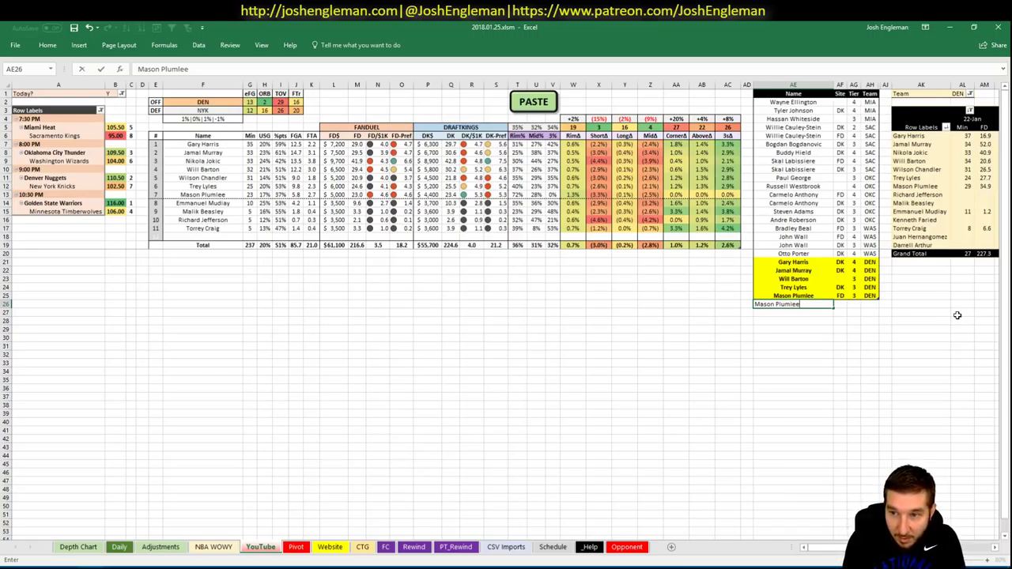
pyautogui.press('Tab')
pyautogui.write('DK')
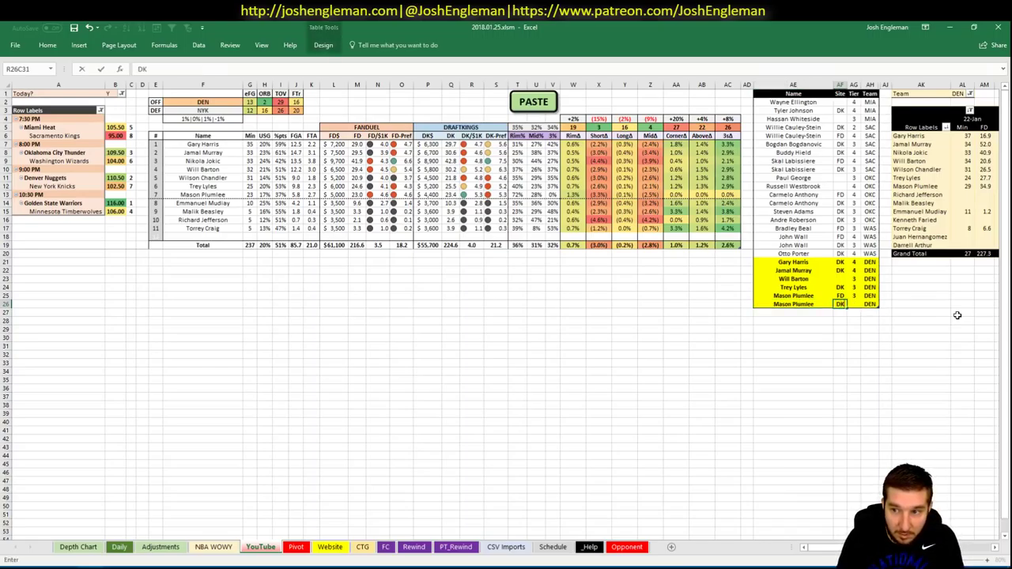
pyautogui.press('Tab')
pyautogui.write('2')
pyautogui.press('Return')
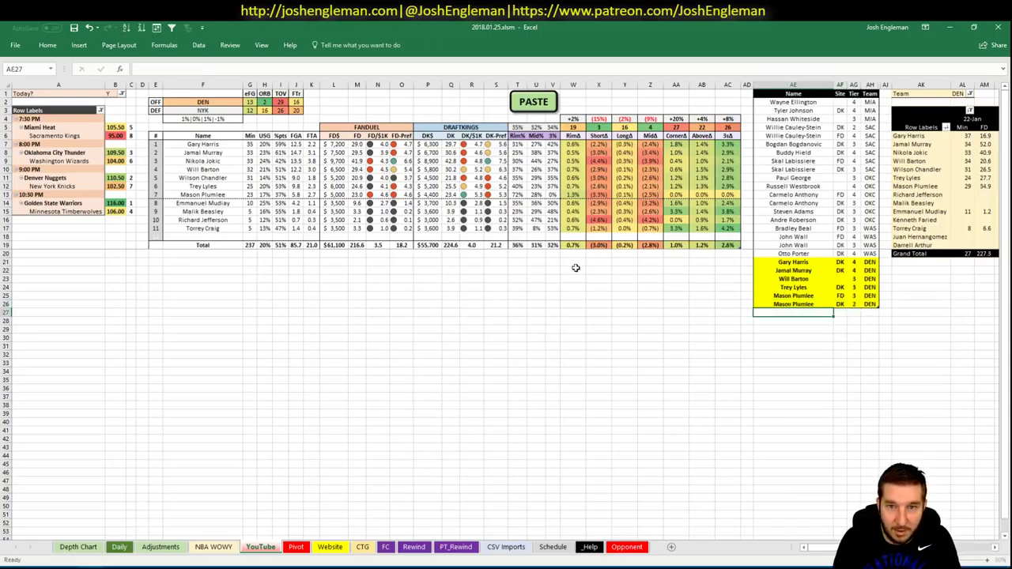
# - Change the offense team in cell F2 to NYK
pyautogui.click(434, 192)
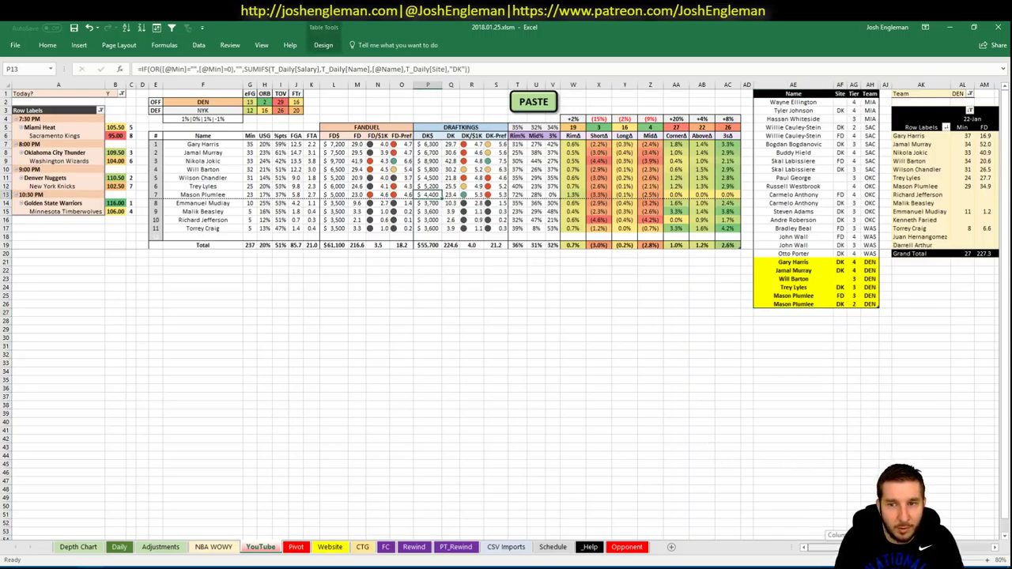
pyautogui.hscroll(1, 506, 310)
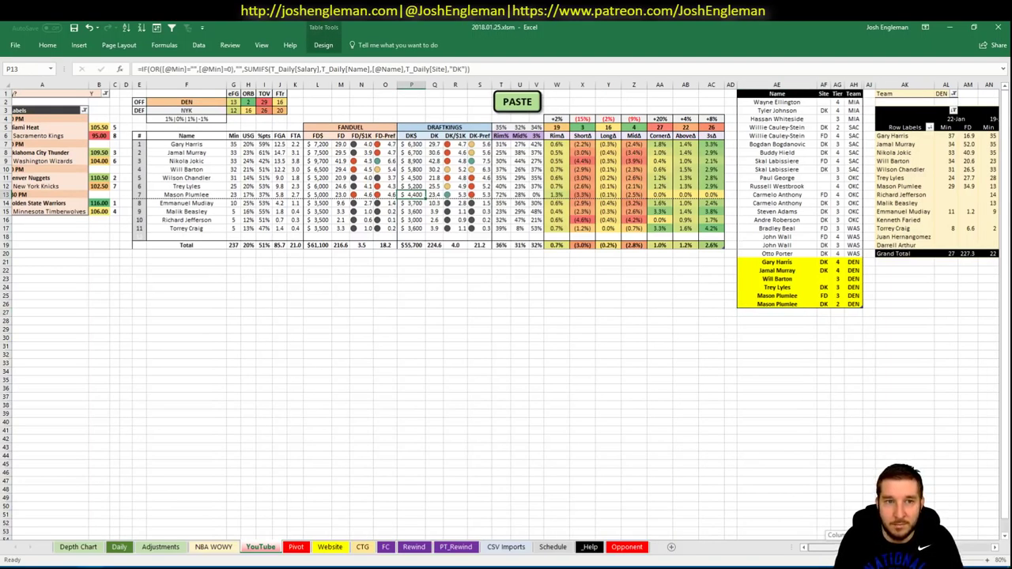
pyautogui.hscroll(5, 506, 310)
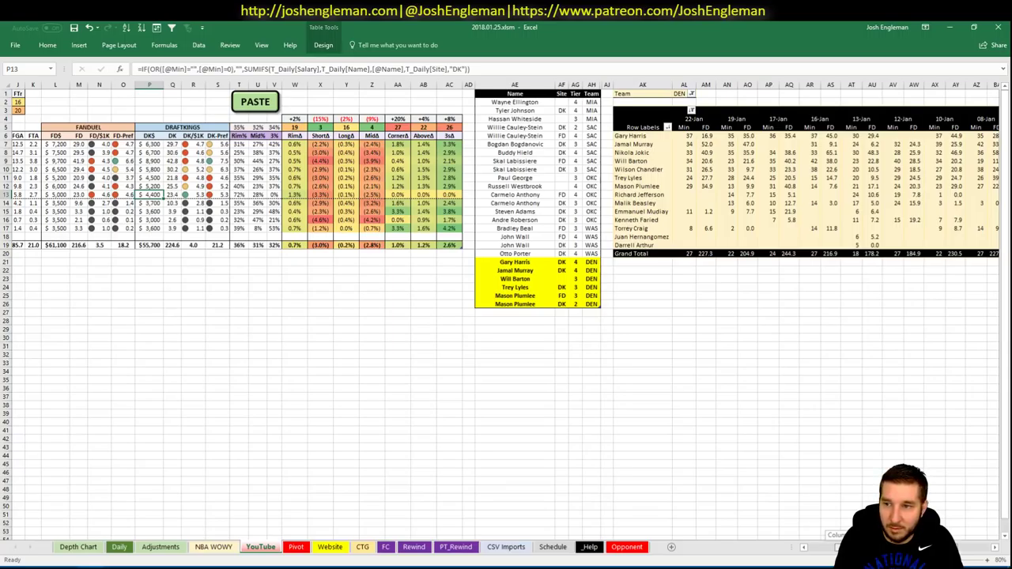
pyautogui.hscroll(1, 507, 310)
pyautogui.hscroll(-6, 451, 339)
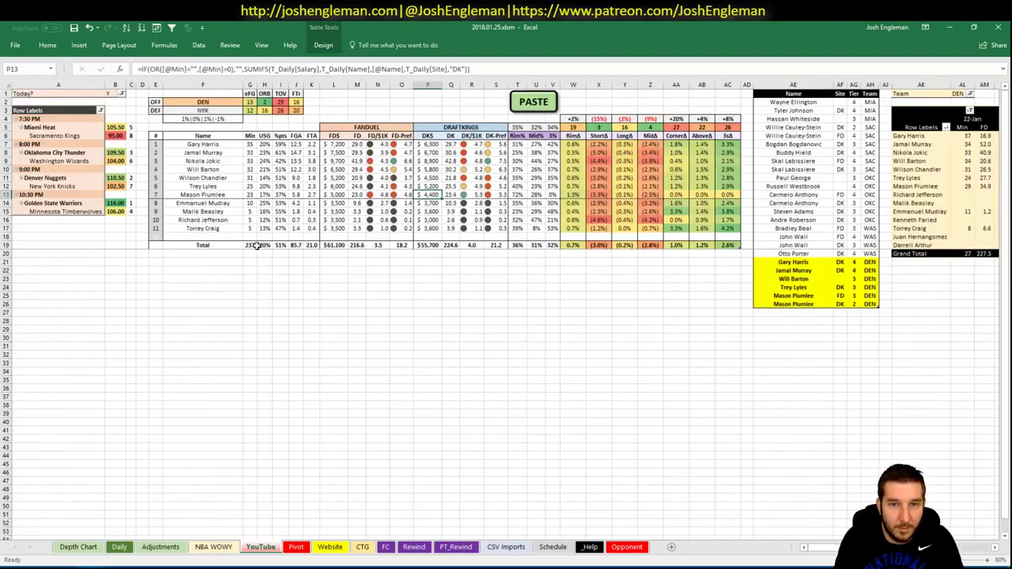
pyautogui.click(239, 245)
pyautogui.click(224, 102)
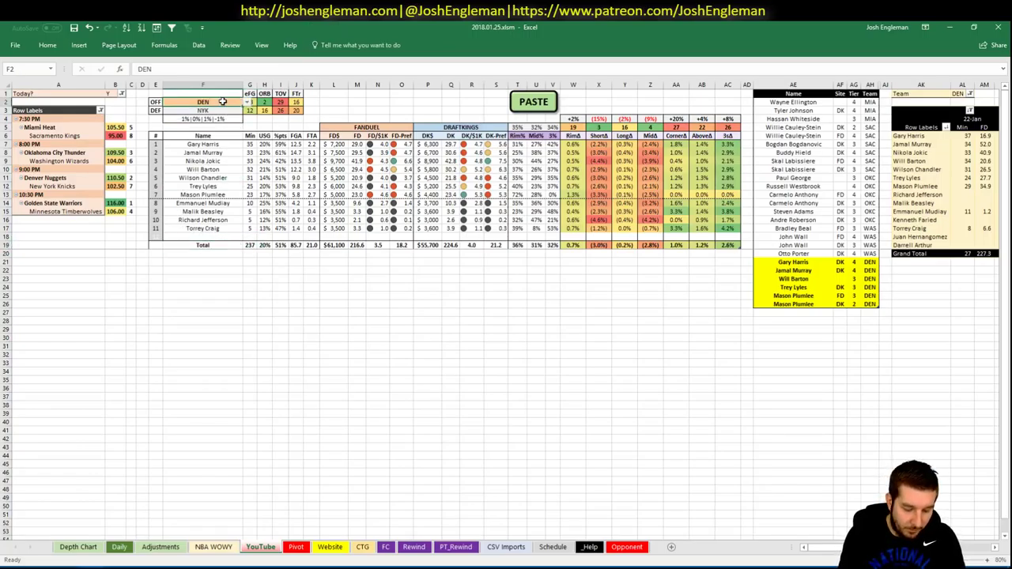
pyautogui.write('NYK')
pyautogui.press('Return')
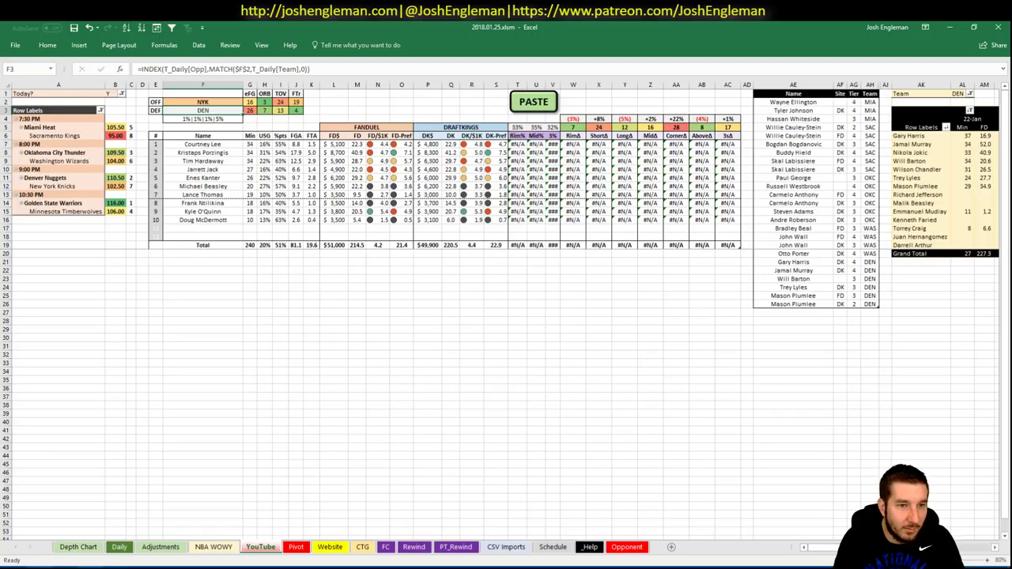
# - Switch to the Cleaning the Glass site in the browser and open the New York Knicks team stats page
pyautogui.hotkey('alt', 'Tab')
pyautogui.click(433, 27)
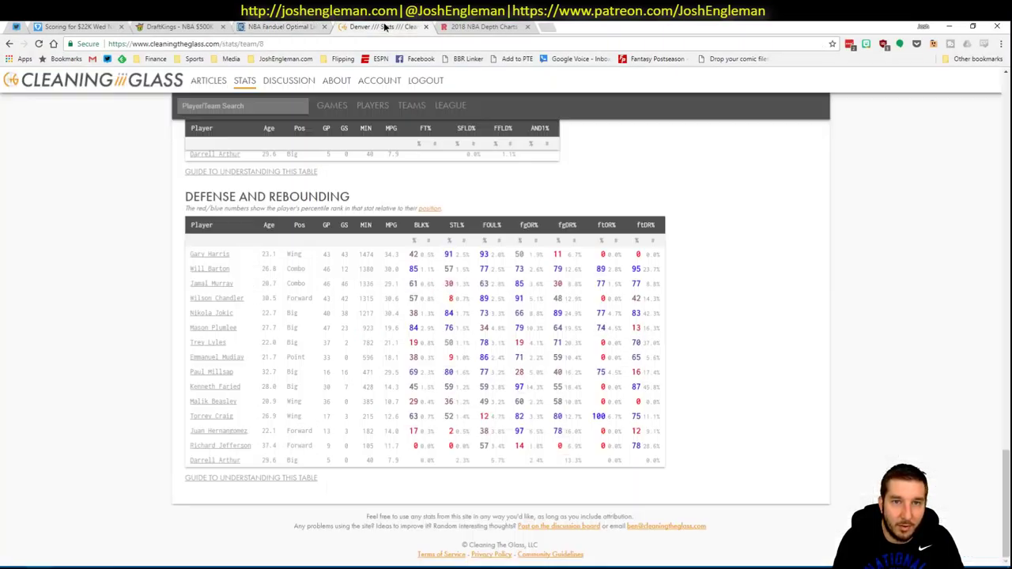
pyautogui.click(269, 101)
pyautogui.write('New York Knicks')
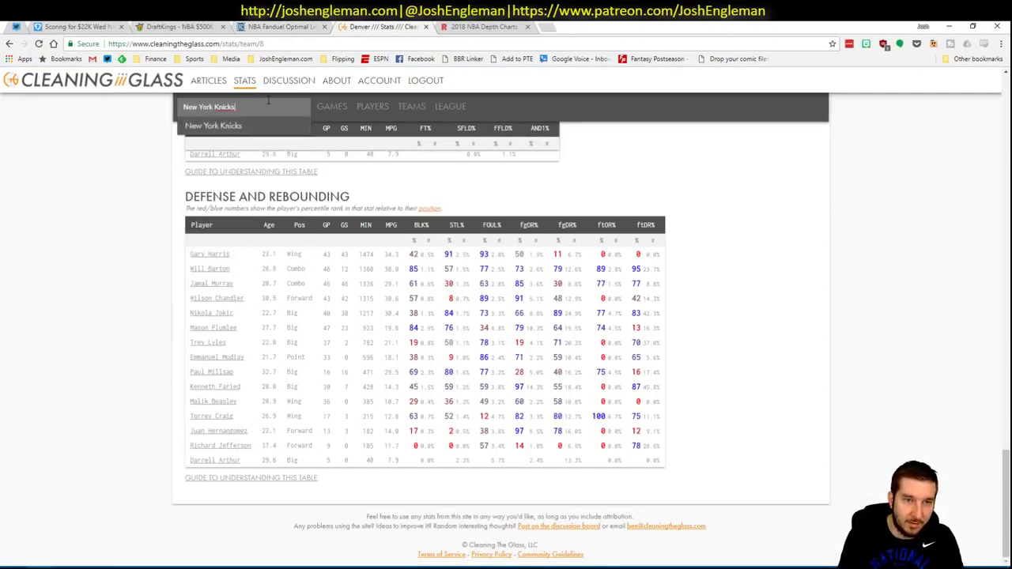
pyautogui.press('Return')
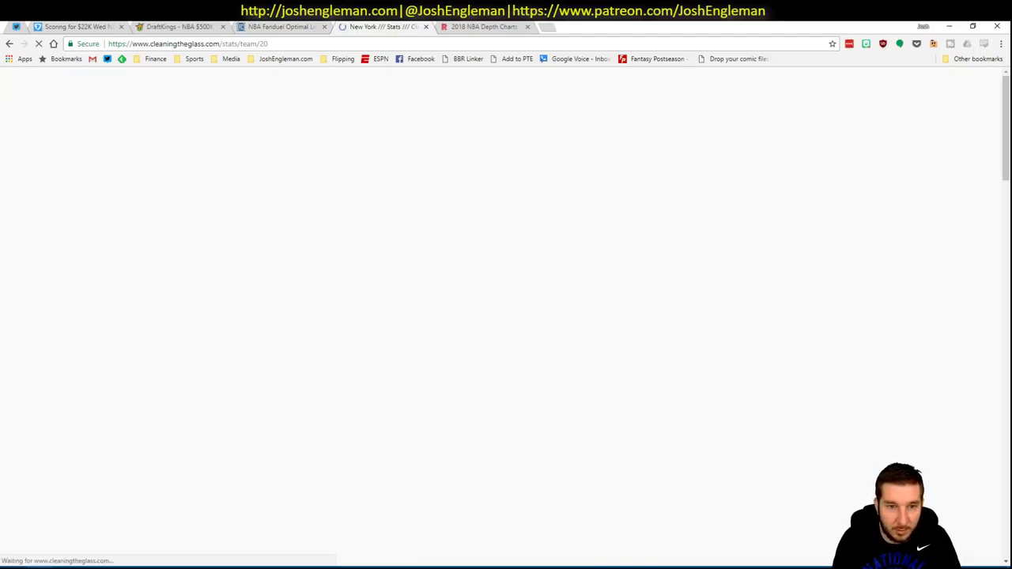
# - Copy all player rows of the Knicks' Shooting: Frequency table and paste them into the Excel workbook with its paste macro
pyautogui.scroll(-3, 510, 362)
pyautogui.scroll(-3, 510, 362)
pyautogui.moveTo(696, 469); pyautogui.dragTo(191, 246)
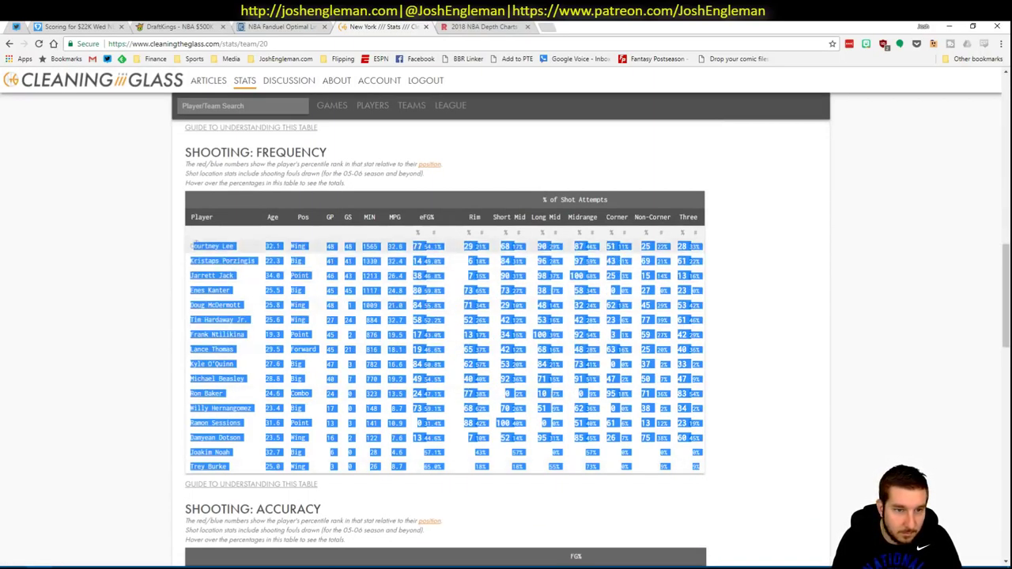
pyautogui.hotkey('alt', 'Tab')
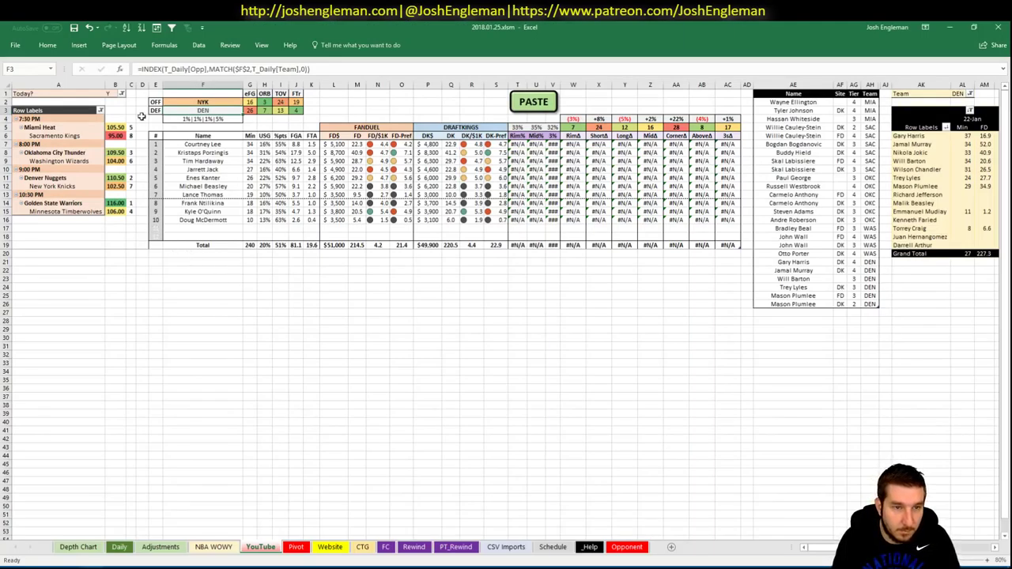
pyautogui.click(528, 109)
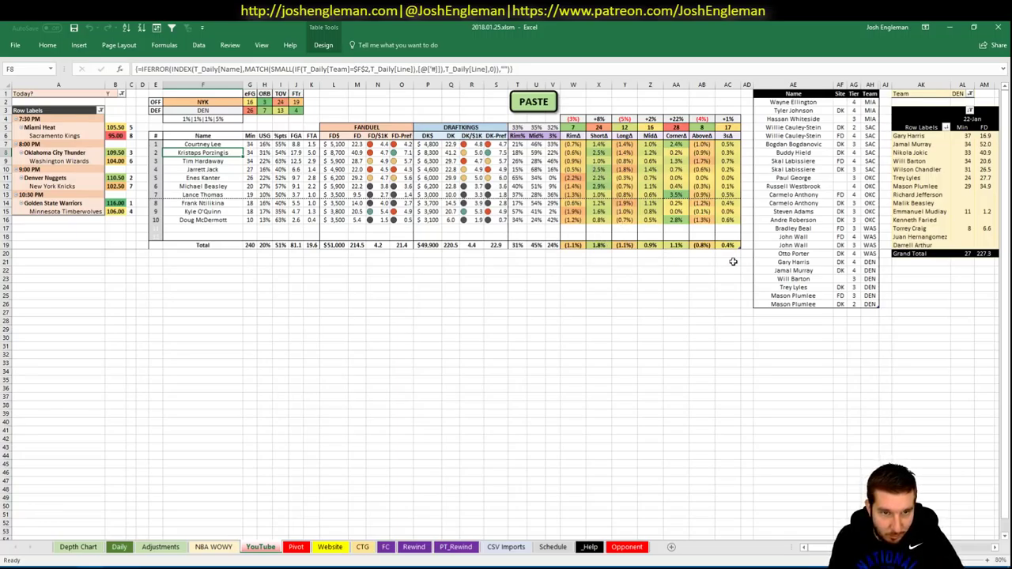
# - Filter the game log pivot table to team NYK
pyautogui.click(814, 311)
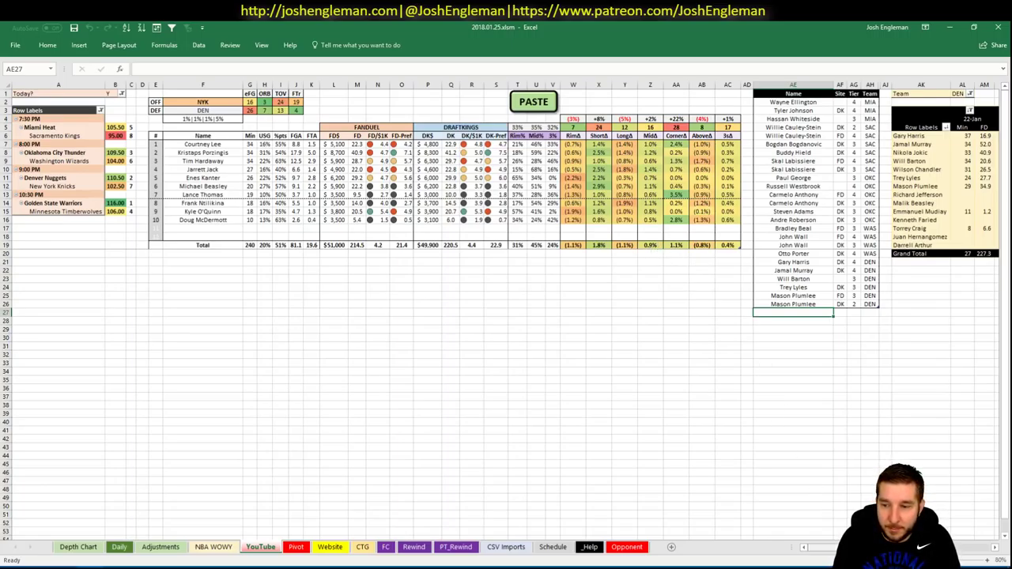
pyautogui.hscroll(4, 506, 316)
pyautogui.click(717, 93)
pyautogui.write('NYK')
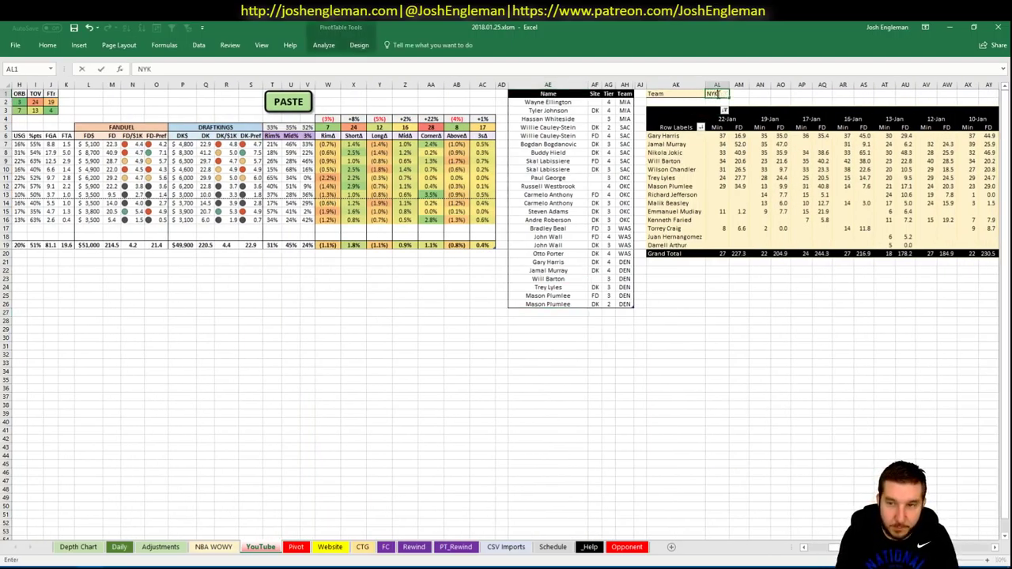
pyautogui.press('Return')
pyautogui.click(780, 313)
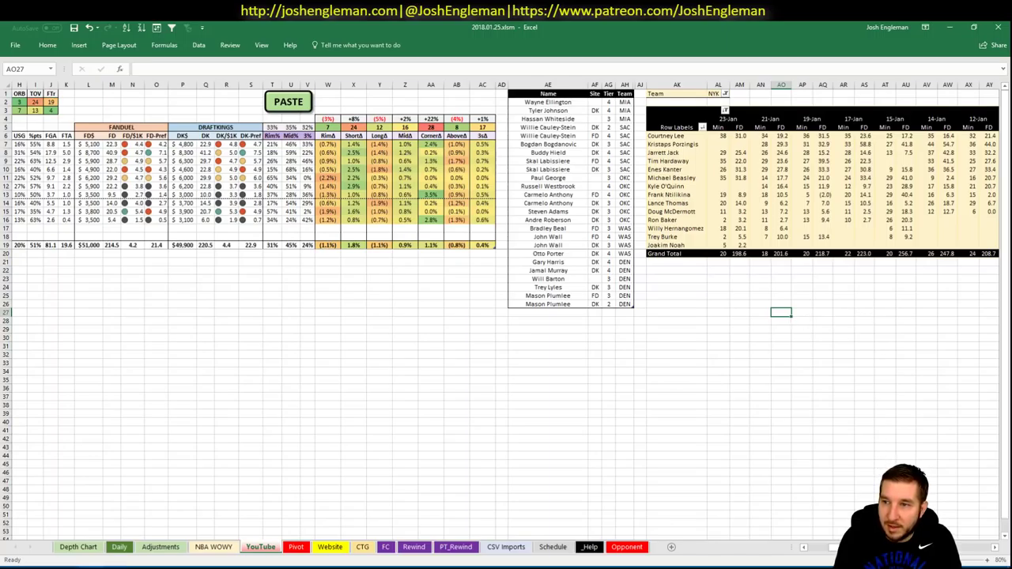
# - Add Courtney Lee to the player pool in row 27 with tier 3, leaving the site blank
pyautogui.hscroll(3, 753, 240)
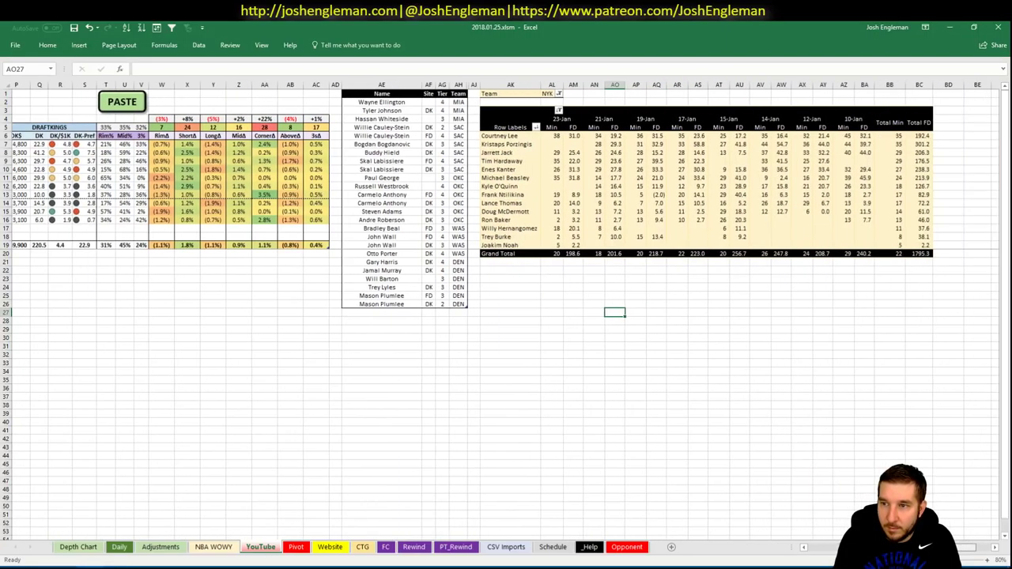
pyautogui.hscroll(-8, 753, 240)
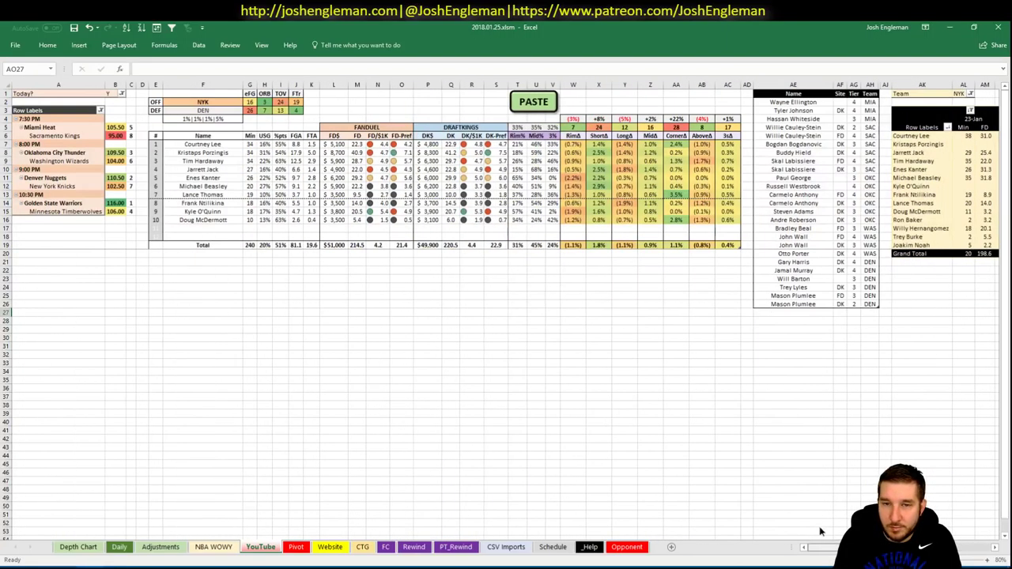
pyautogui.click(807, 315)
pyautogui.write('Courtney Lee')
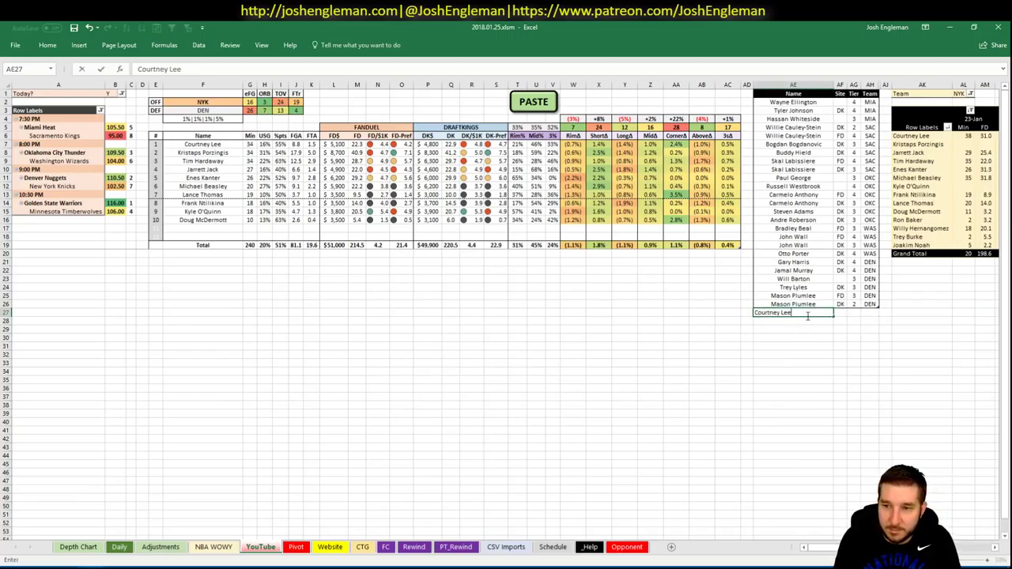
pyautogui.press('Tab')
pyautogui.press('Tab')
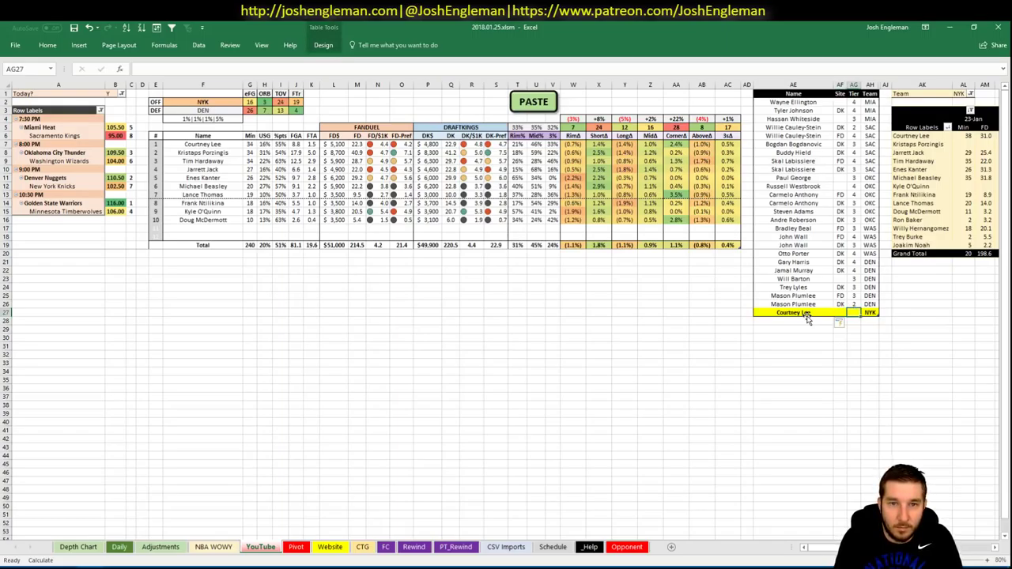
pyautogui.write('3')
pyautogui.press('Return')
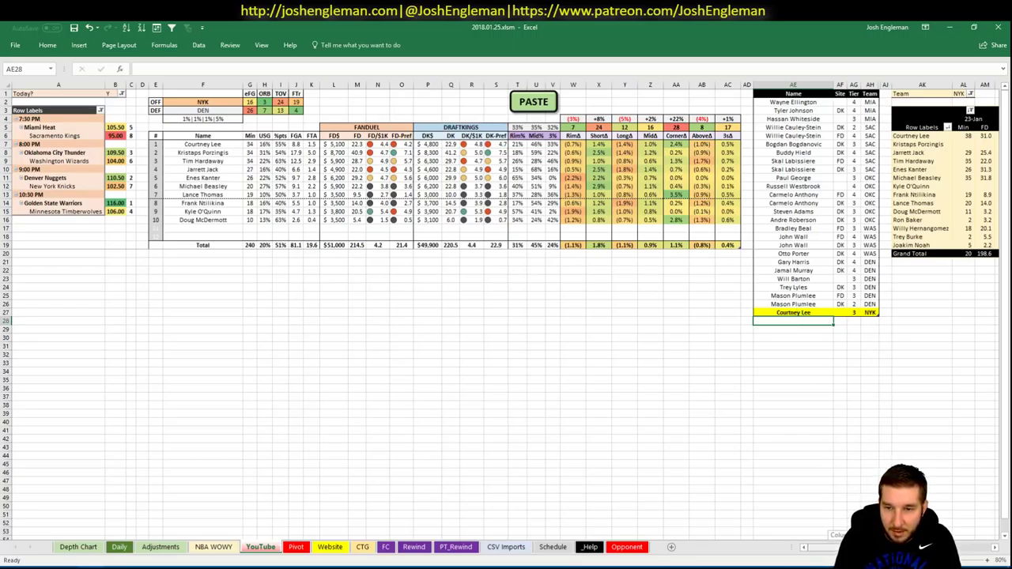
# - Add Kristaps Porzingis to the player pool in row 28 with tier 3, leaving the site blank
pyautogui.hscroll(6, 506, 308)
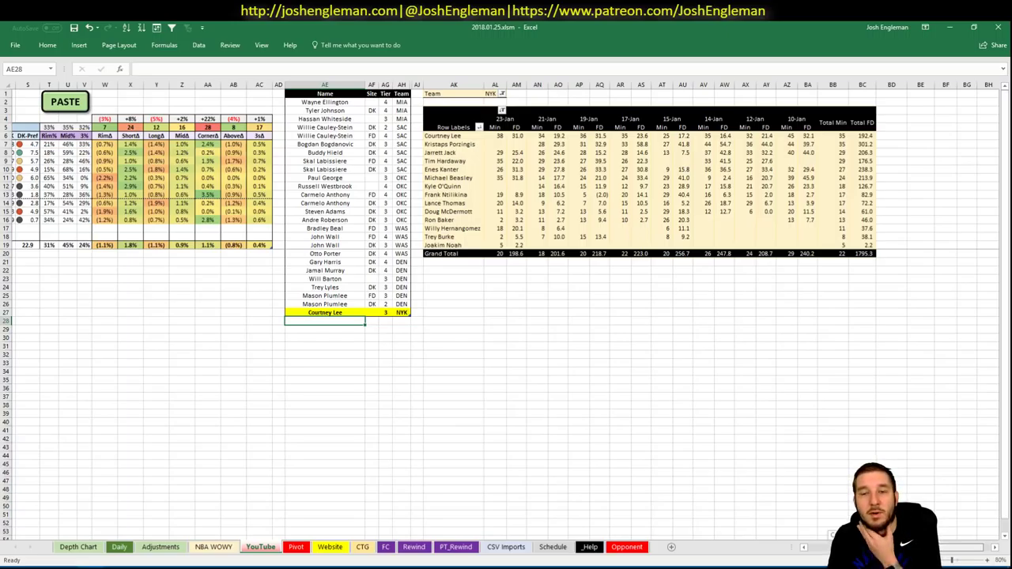
pyautogui.hscroll(1, 507, 308)
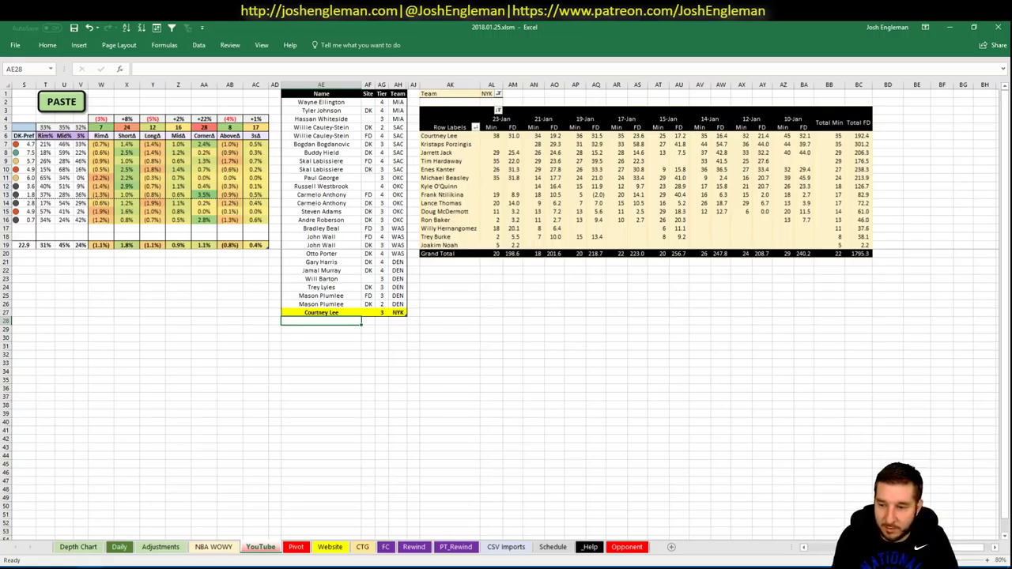
pyautogui.hscroll(-10, 843, 270)
pyautogui.write('Kri')
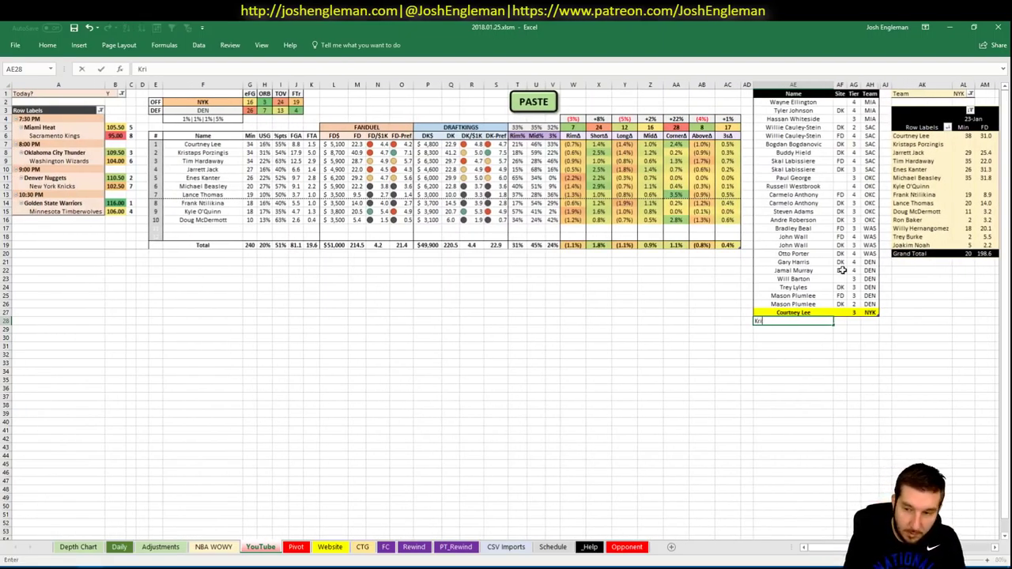
pyautogui.write('staps')
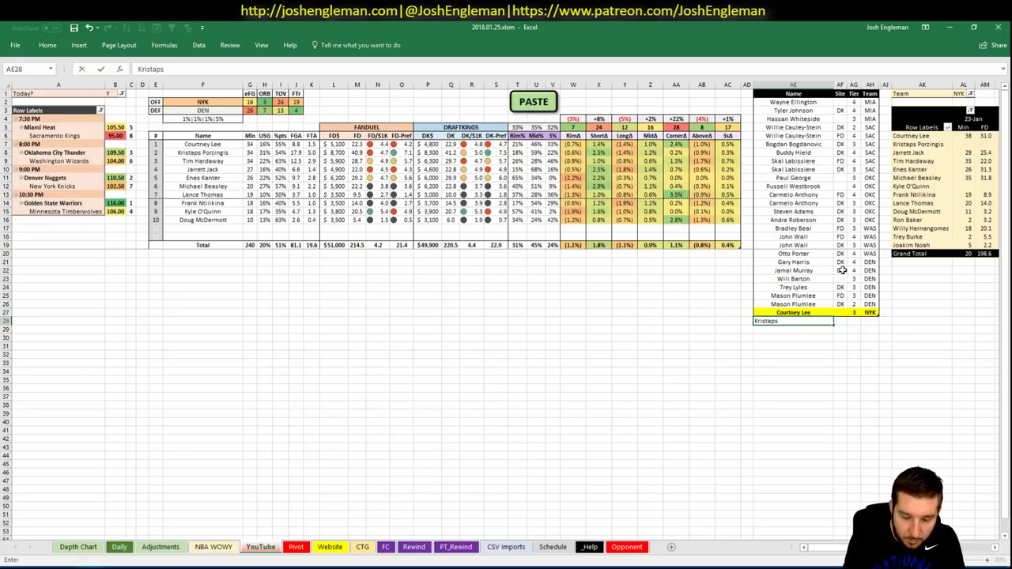
pyautogui.write(' Porzingi')
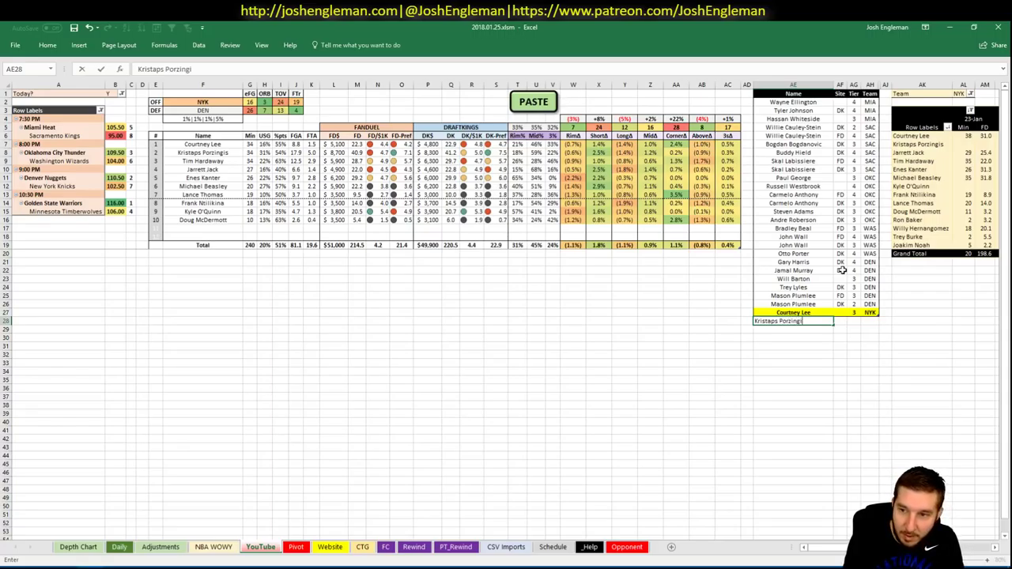
pyautogui.write('s')
pyautogui.press('Tab')
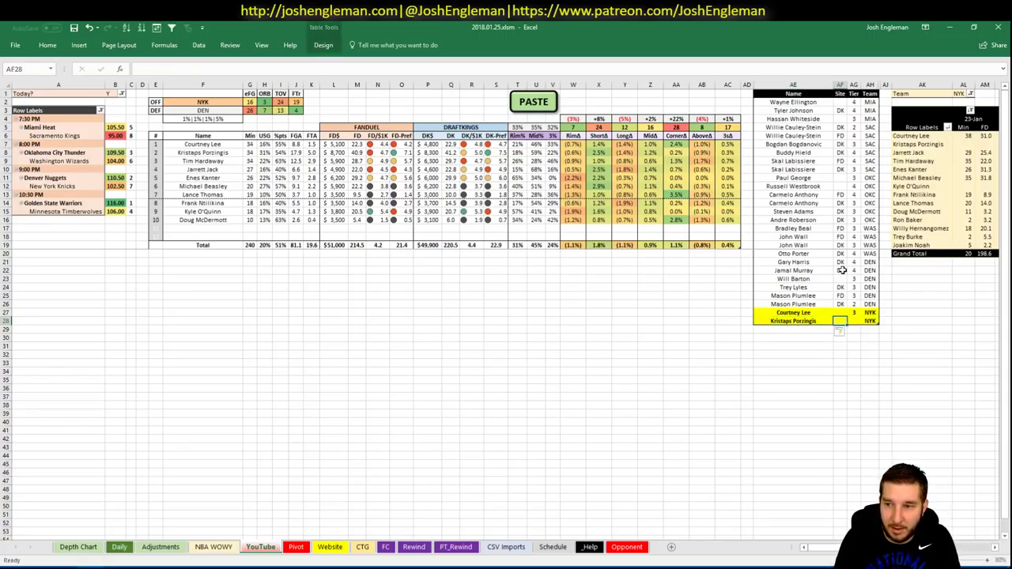
pyautogui.press('Tab')
pyautogui.press('Return')
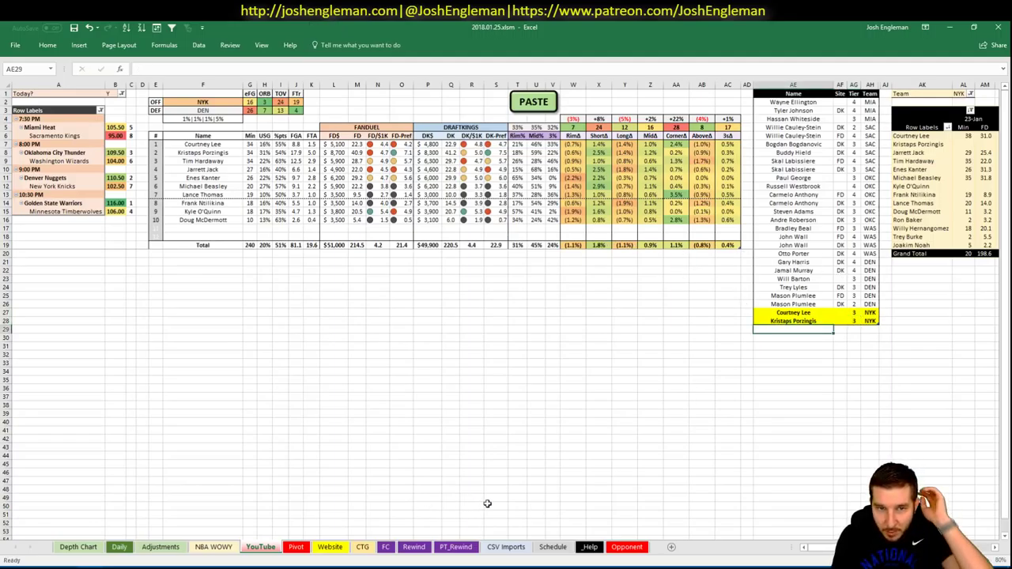
# - Switch to the FantasyCruncher FanDuel page in the browser, list the shooting guards, and examine Tim Hardaway Jr.'s news and game log
pyautogui.hotkey('alt', 'Tab')
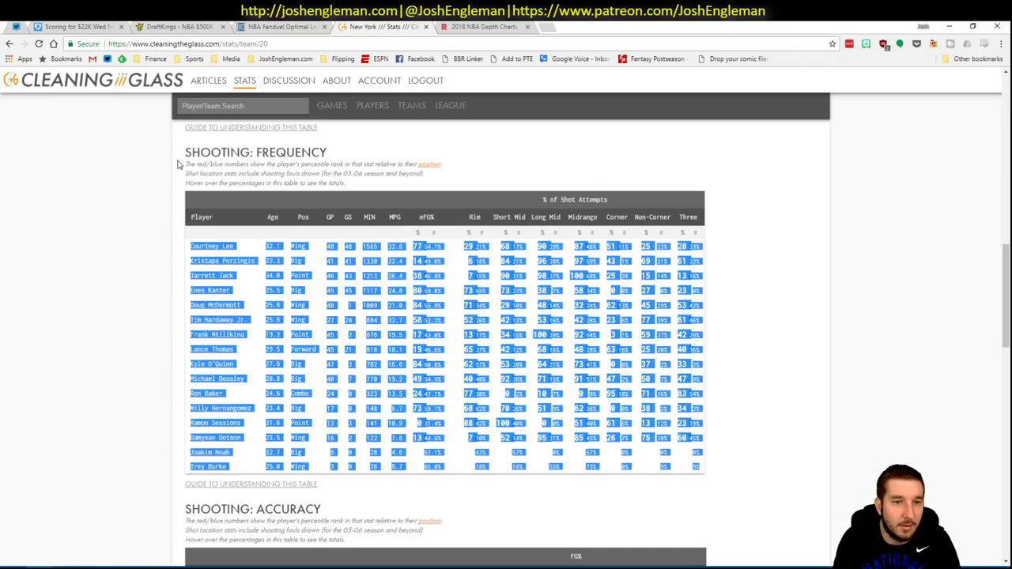
pyautogui.click(277, 26)
pyautogui.click(167, 26)
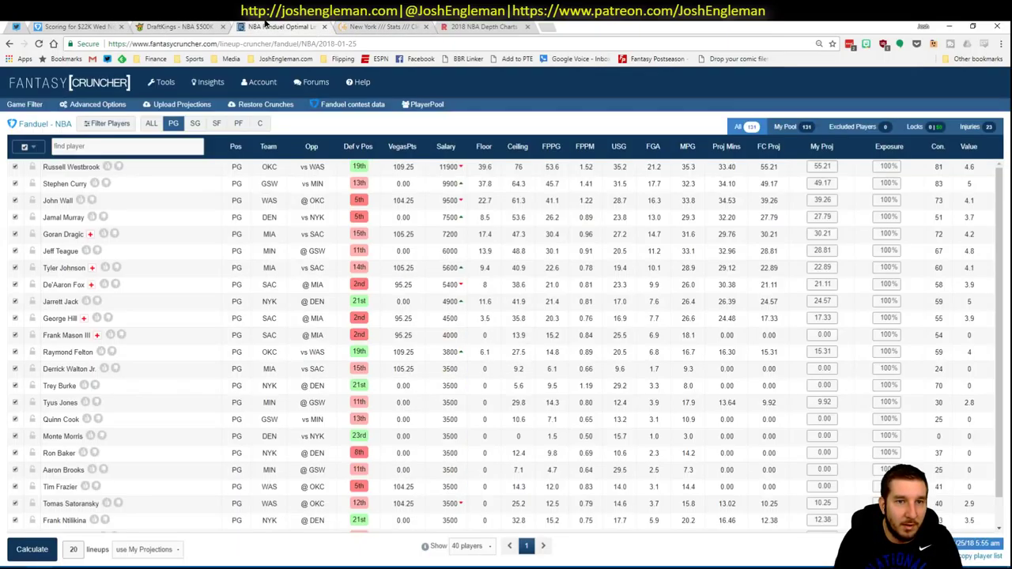
pyautogui.click(276, 26)
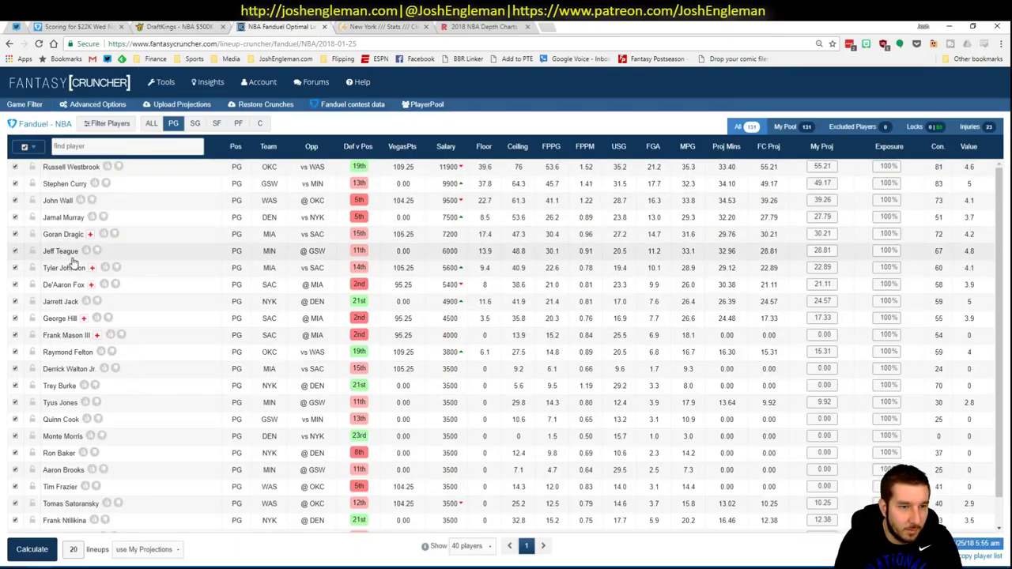
pyautogui.click(194, 124)
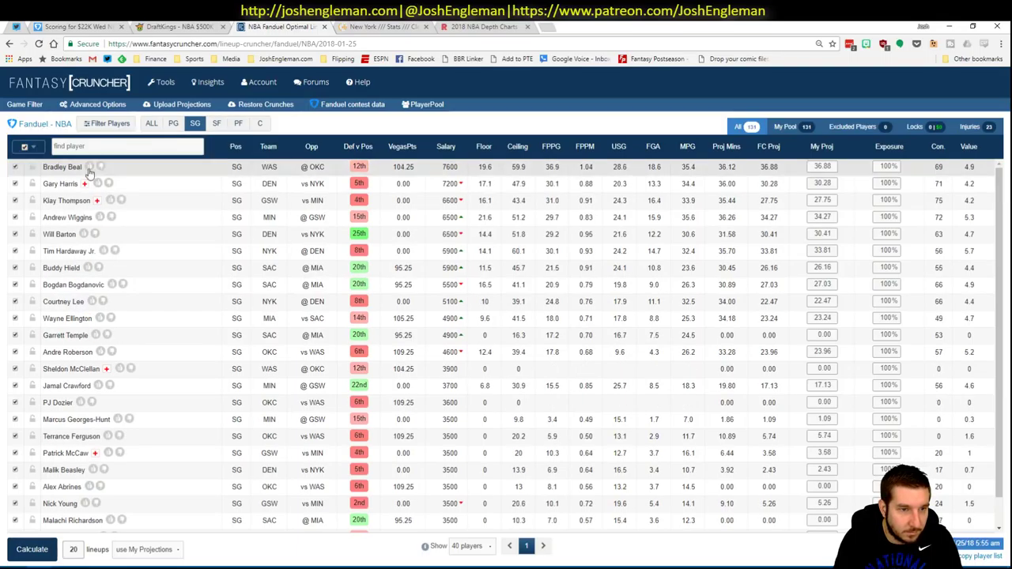
pyautogui.click(68, 251)
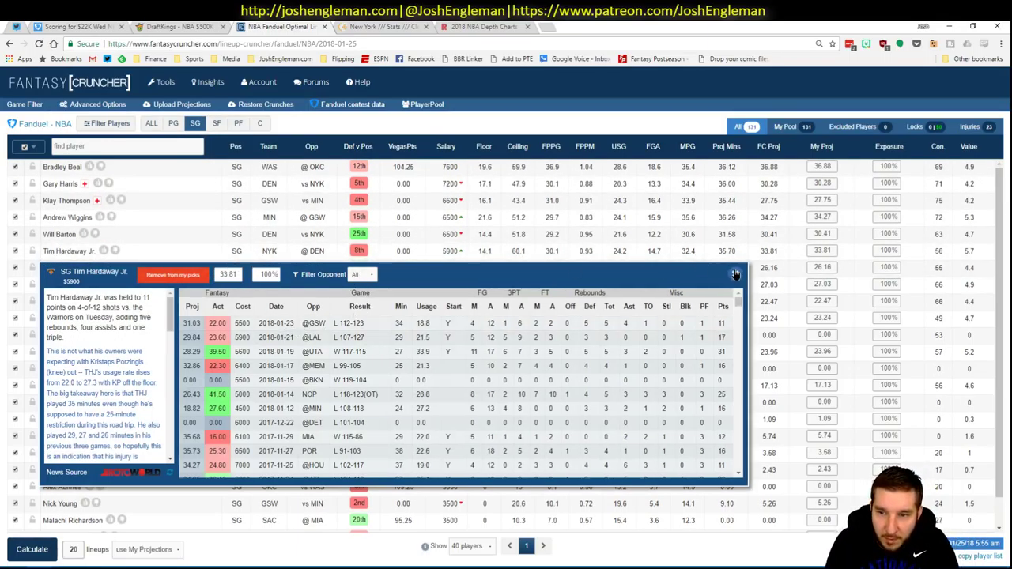
pyautogui.click(734, 274)
# - Return to the Excel workbook and add Tim Hardaway to the player pool in row 29 with tier 3, leaving the site blank
pyautogui.hotkey('alt', 'Tab')
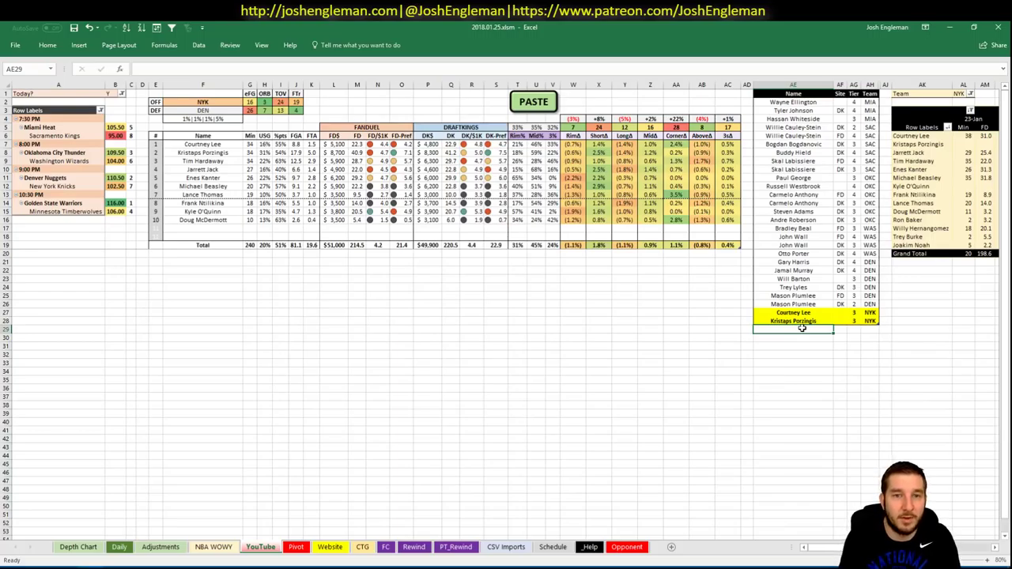
pyautogui.write('Ti')
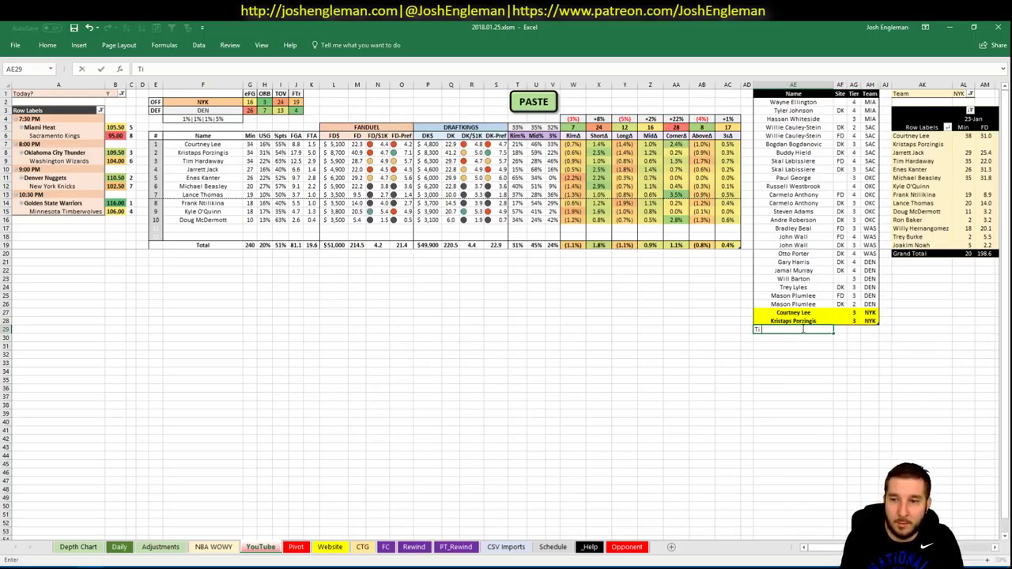
pyautogui.write('m Hardaway')
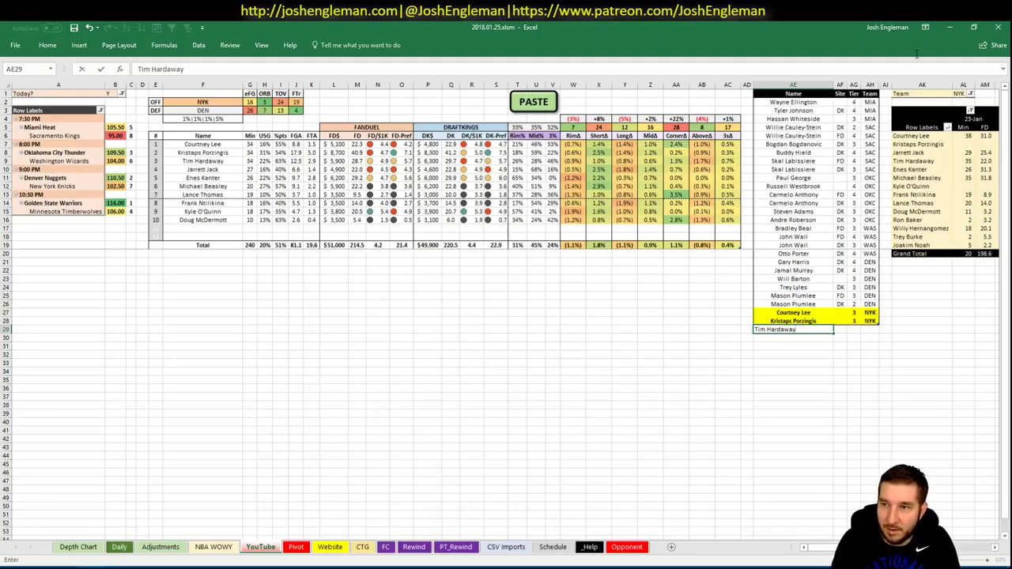
pyautogui.press('Tab')
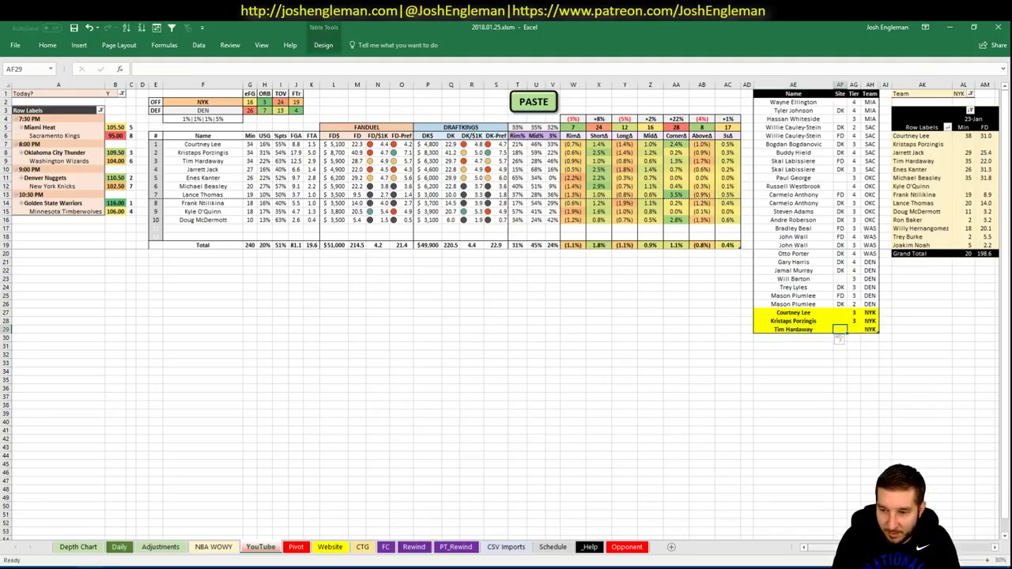
pyautogui.hscroll(3, 507, 308)
pyautogui.hscroll(-3, 506, 308)
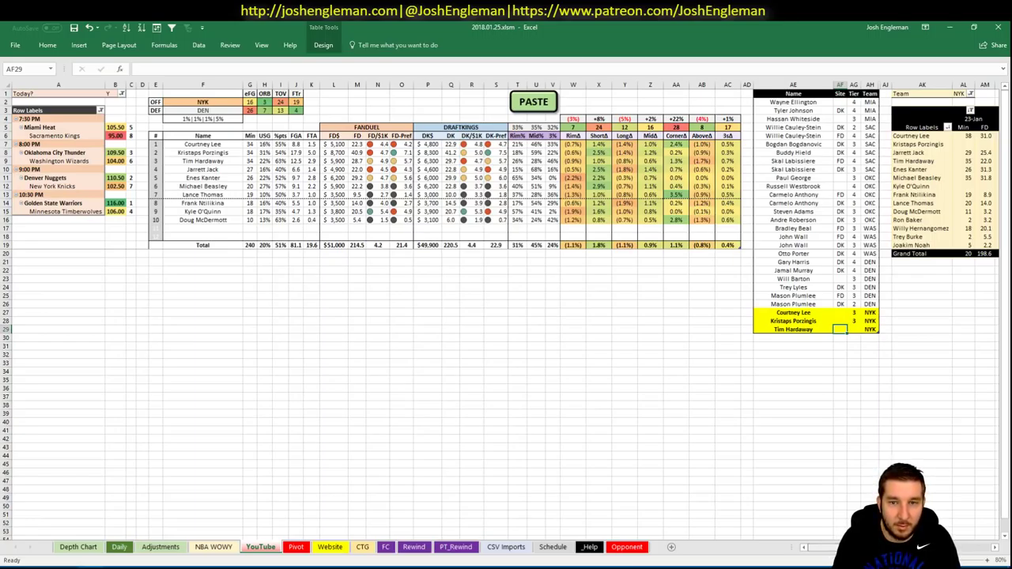
pyautogui.press('Tab')
pyautogui.write('3')
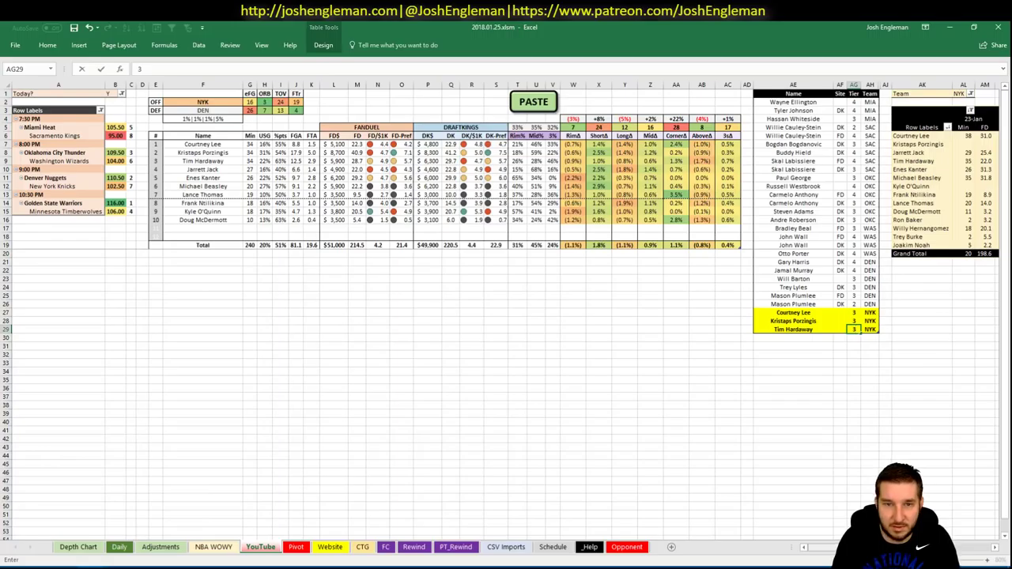
pyautogui.press('Return')
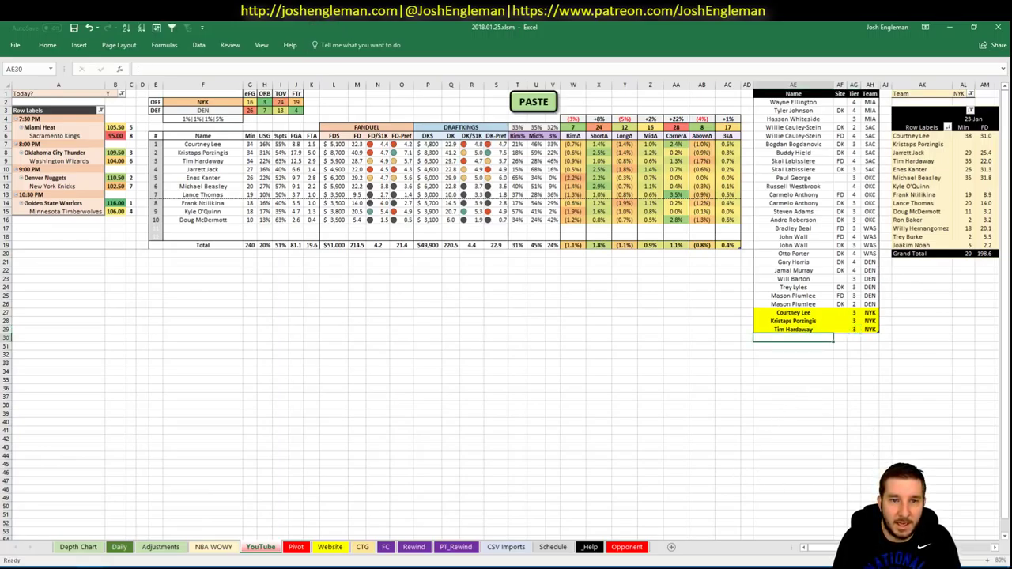
# - Check the Knicks' game log pivot table and add Jarrett Jack to the player pool in row 30 with tier 4, leaving the site blank
pyautogui.hscroll(4, 506, 308)
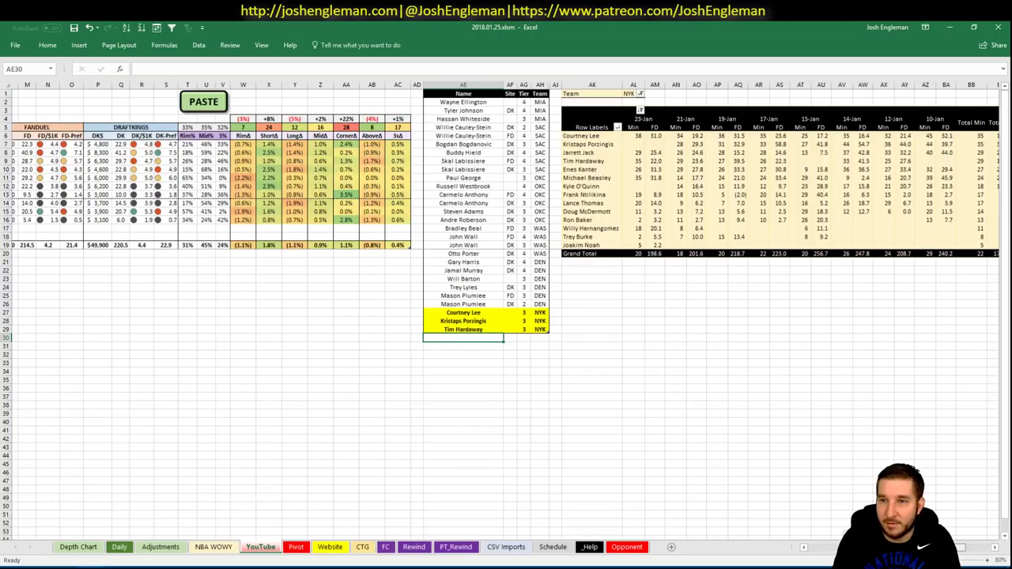
pyautogui.hscroll(-4, 788, 530)
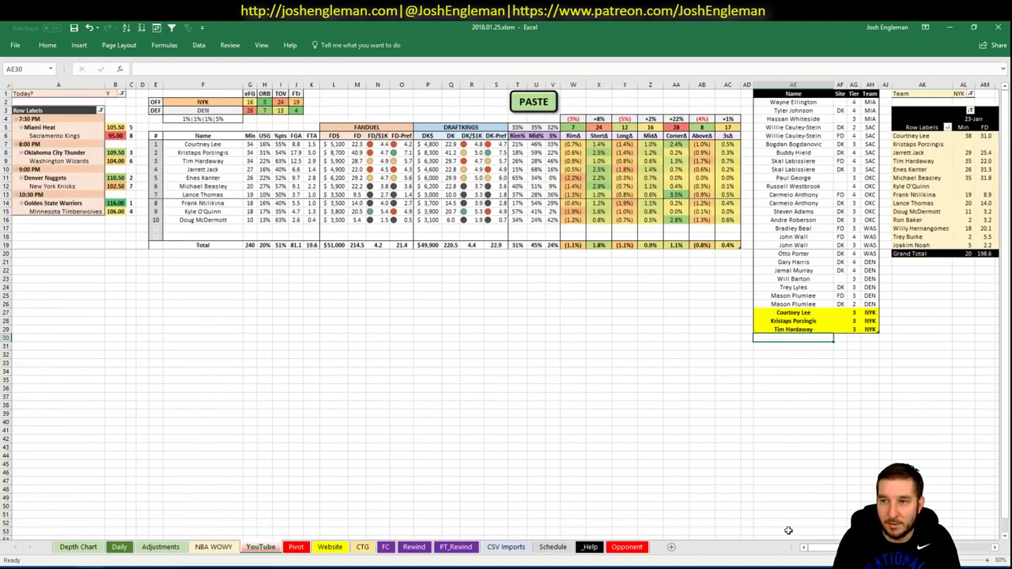
pyautogui.hscroll(6, 804, 535)
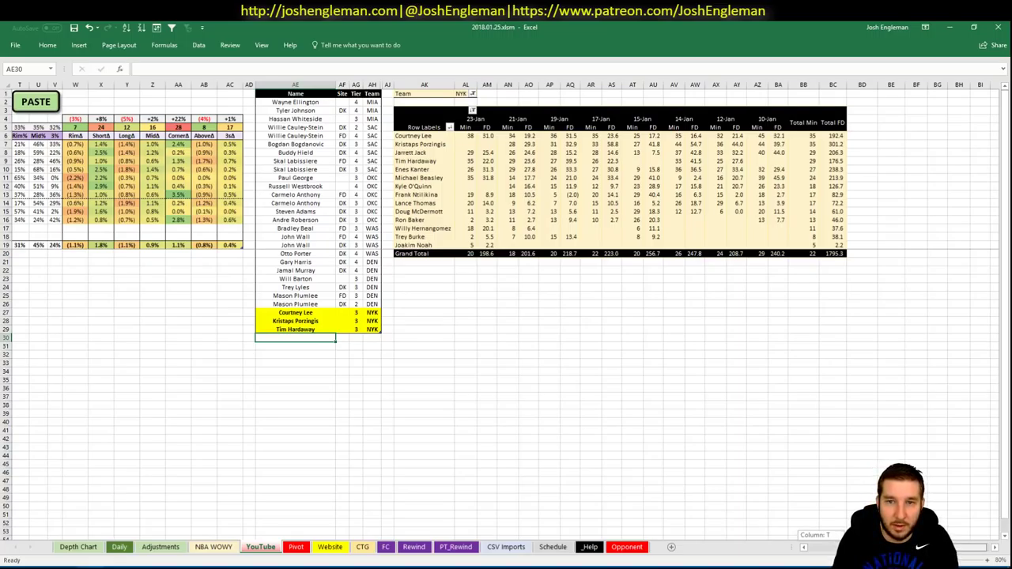
pyautogui.hscroll(-5, 802, 538)
pyautogui.write('Jarrett Ja')
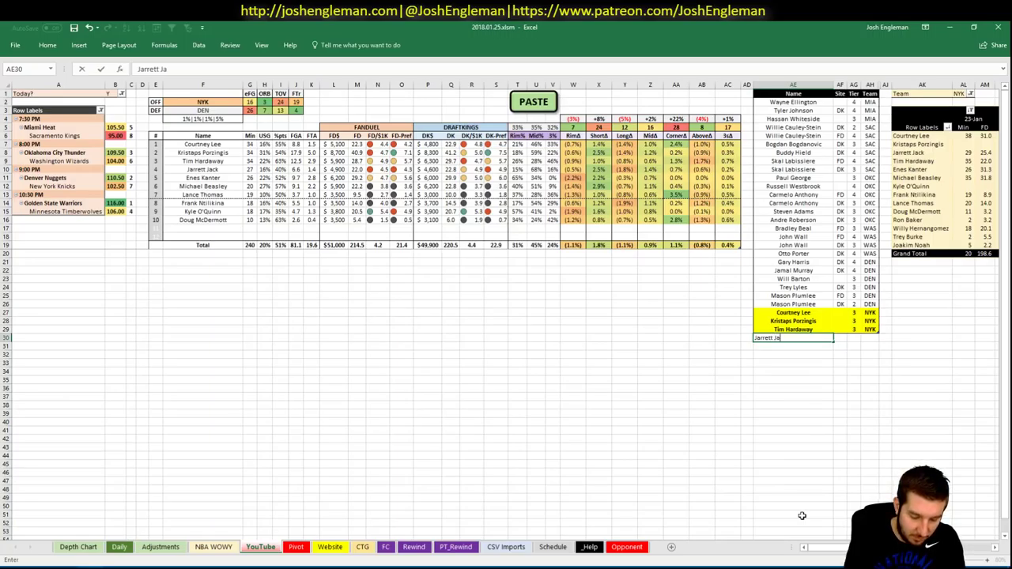
pyautogui.write('ck')
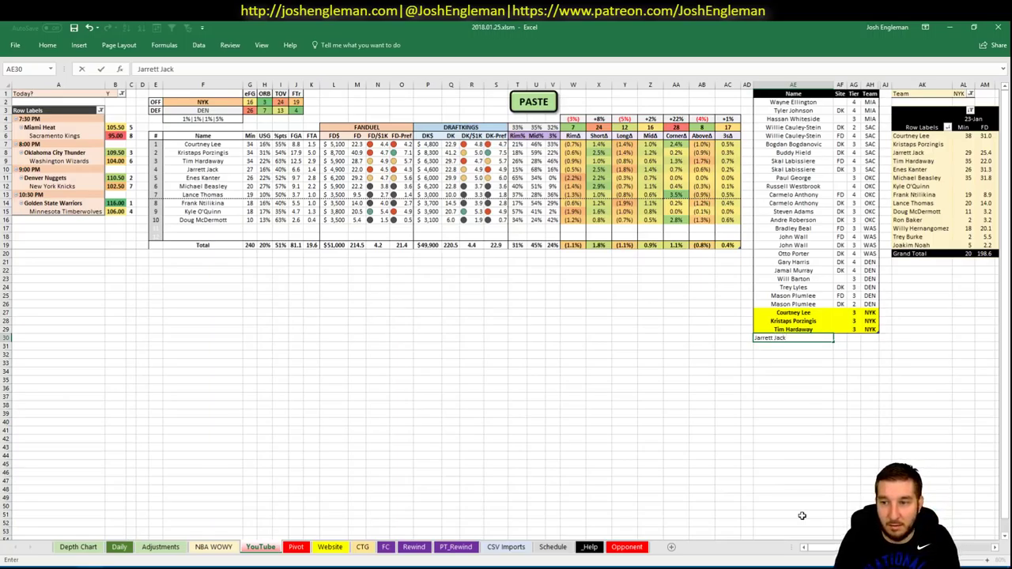
pyautogui.press('Tab')
pyautogui.press('Tab')
pyautogui.press('Return')
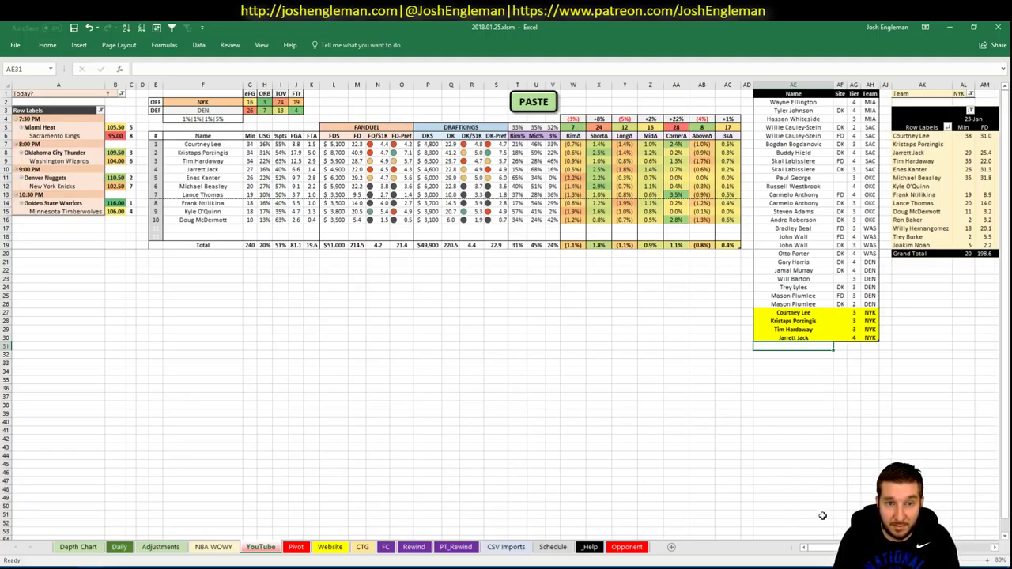
# - Add Enes Kanter to the player pool in row 31 with tier 3, leaving the site blank
pyautogui.moveTo(819, 547); pyautogui.dragTo(838, 548)
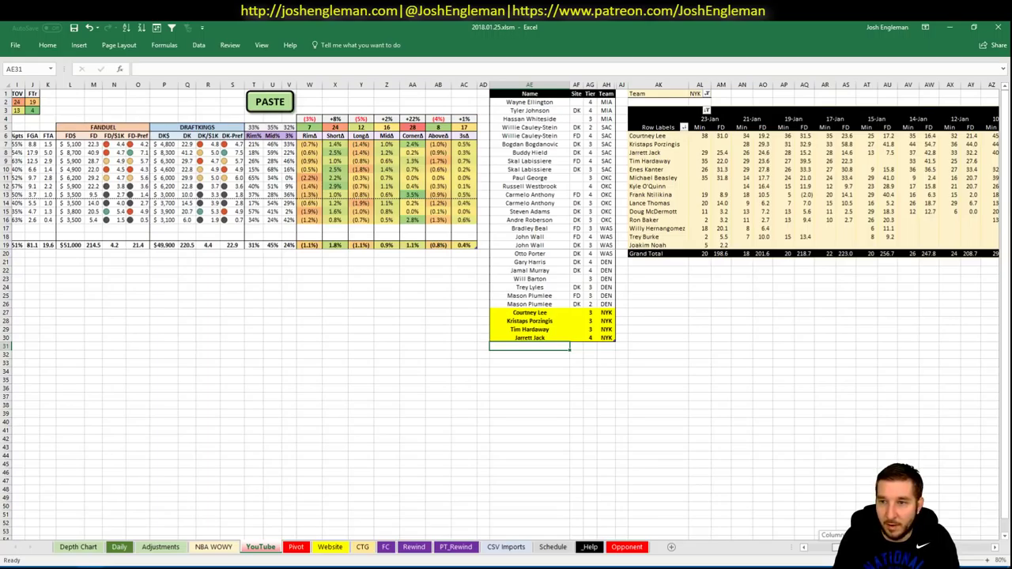
pyautogui.moveTo(838, 547); pyautogui.dragTo(740, 529)
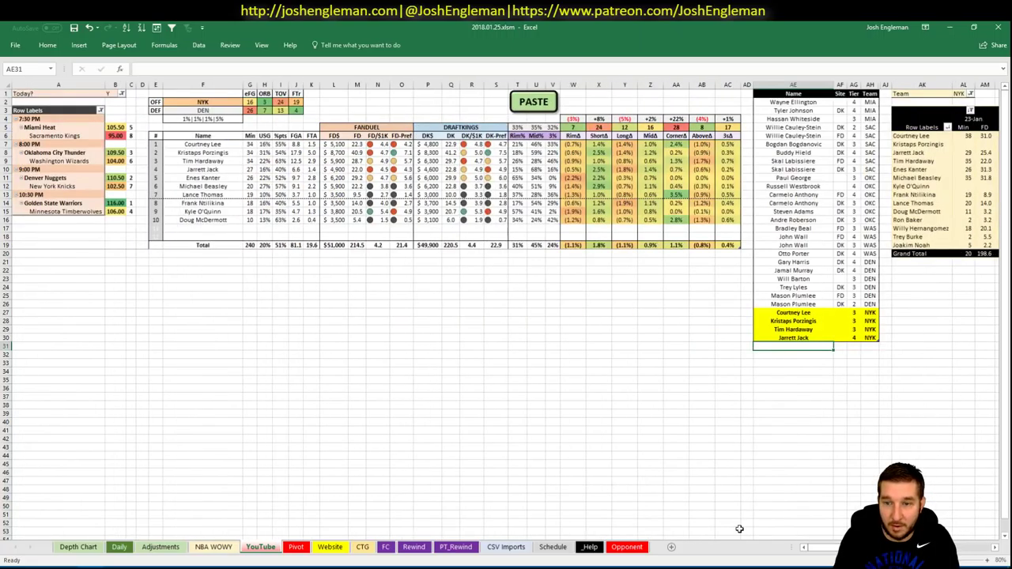
pyautogui.write('Ees')
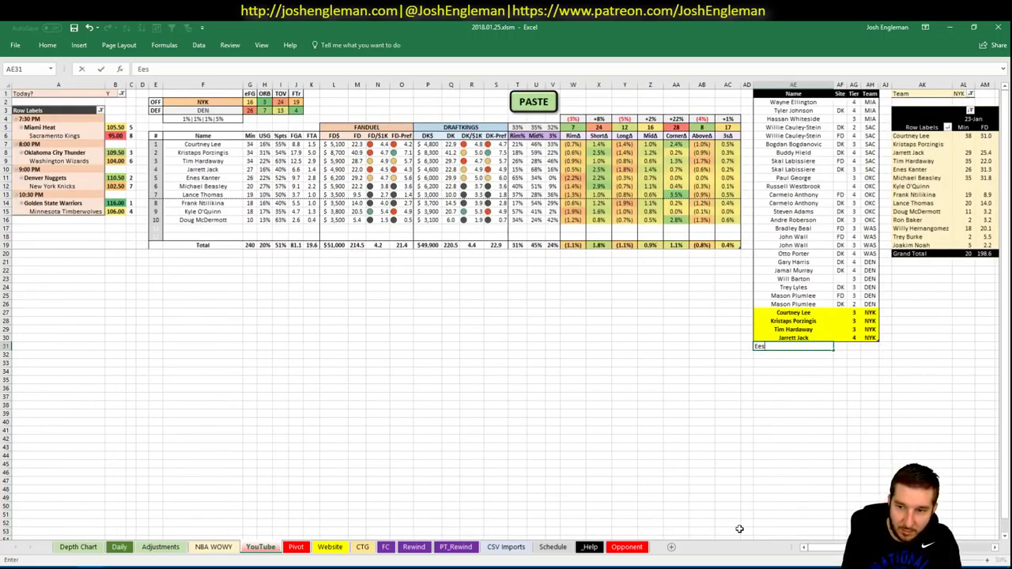
pyautogui.press('BackSpace')
pyautogui.press('BackSpace')
pyautogui.write('nes Kanter')
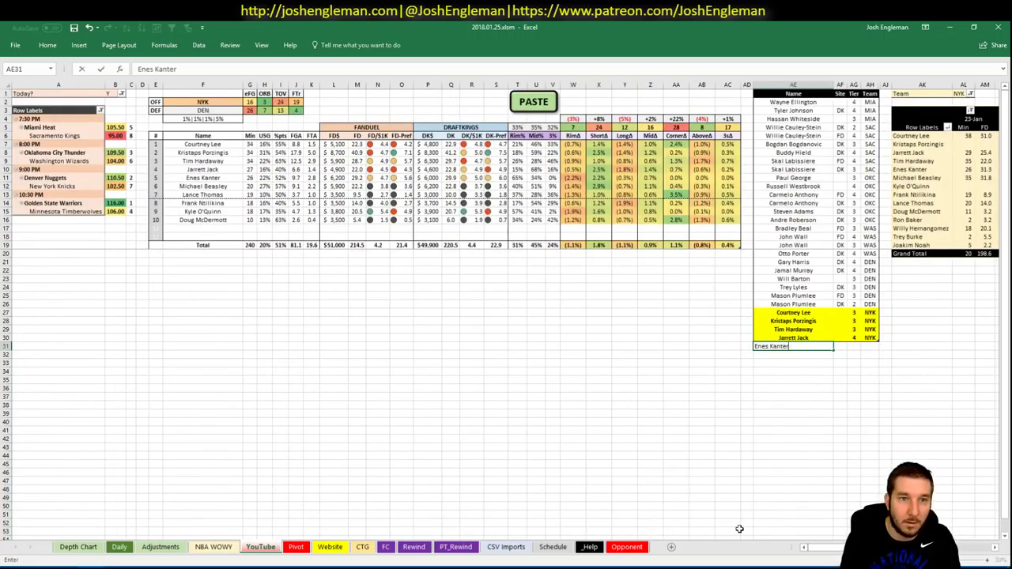
pyautogui.press('Return')
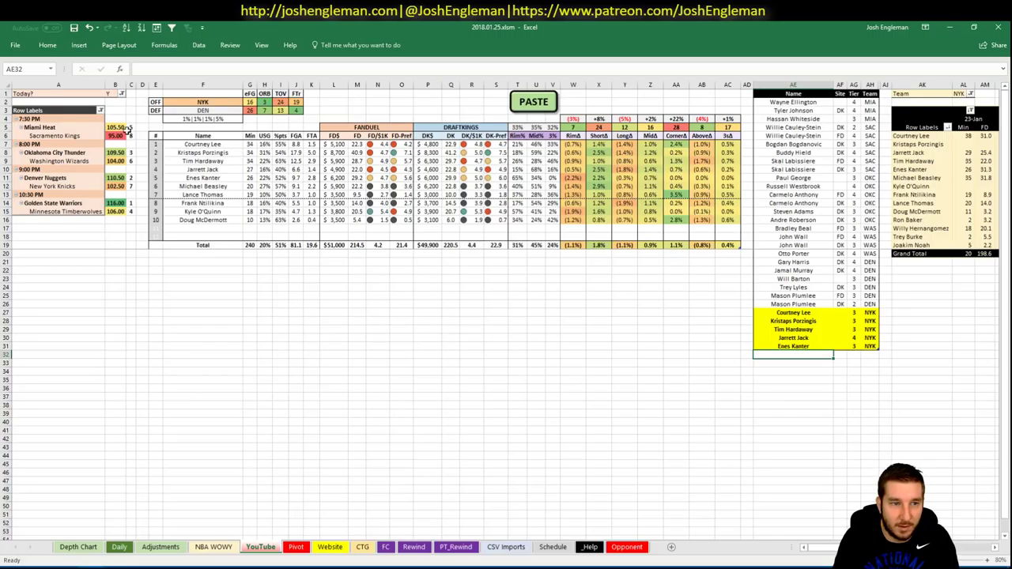
# - Set the offensive team in cell F2 of the YouTube sheet to GSW
pyautogui.click(200, 103)
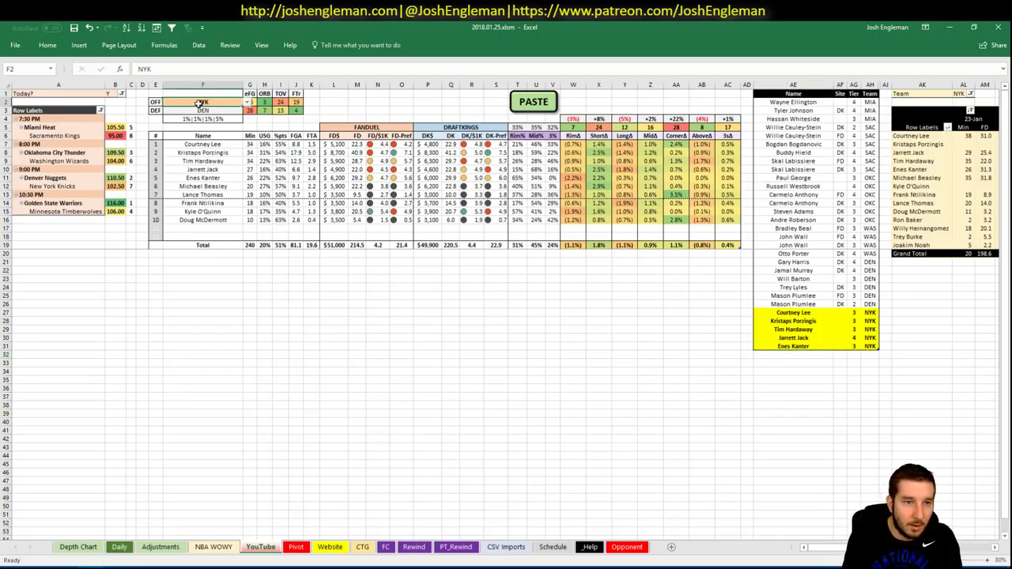
pyautogui.write('GSW')
pyautogui.press('Return')
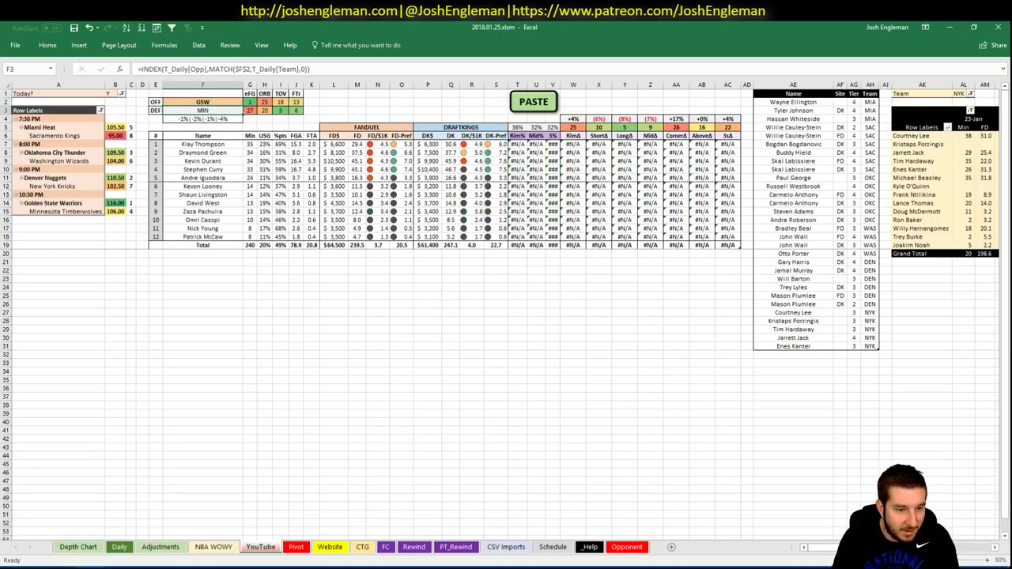
# - Switch to the Cleaning the Glass site in the browser and open the Golden State Warriors team stats page
pyautogui.hotkey('alt', 'Tab')
pyautogui.click(356, 25)
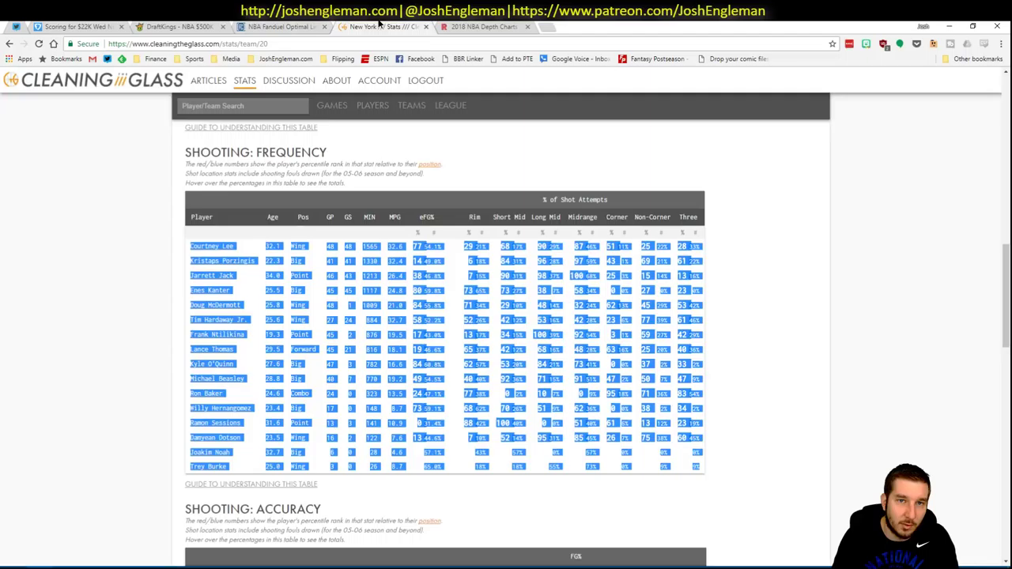
pyautogui.click(252, 105)
pyautogui.write('warr')
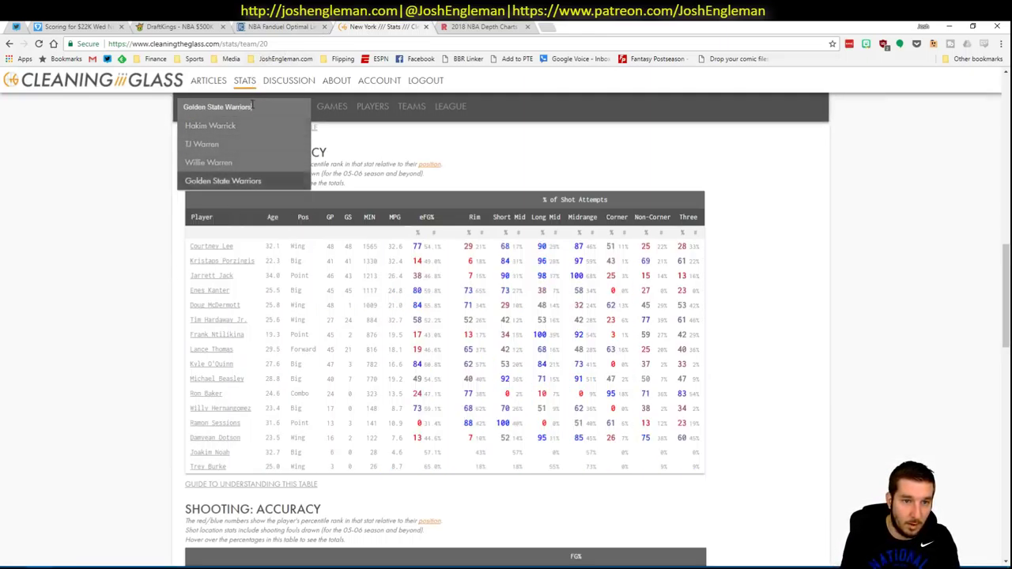
pyautogui.click(225, 180)
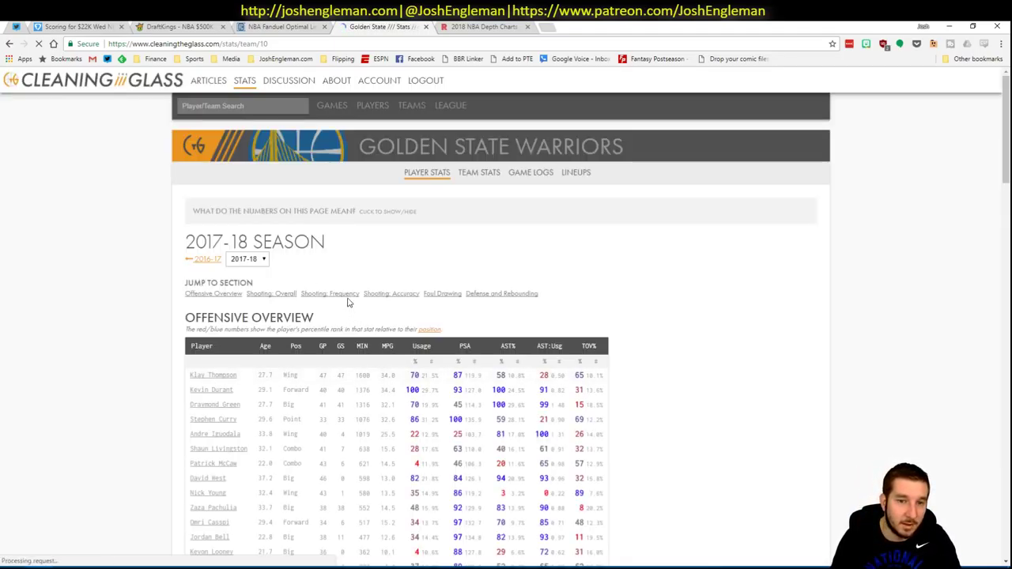
# - Copy the Warriors' Shooting: Frequency table from Cleaning the Glass and import it into the YouTube sheet with the workbook's paste macro
pyautogui.scroll(-6, 350, 300)
pyautogui.moveTo(697, 454); pyautogui.dragTo(193, 246)
pyautogui.hotkey('ctrl', 'c')
pyautogui.hotkey('alt', 'Tab')
pyautogui.click(535, 110)
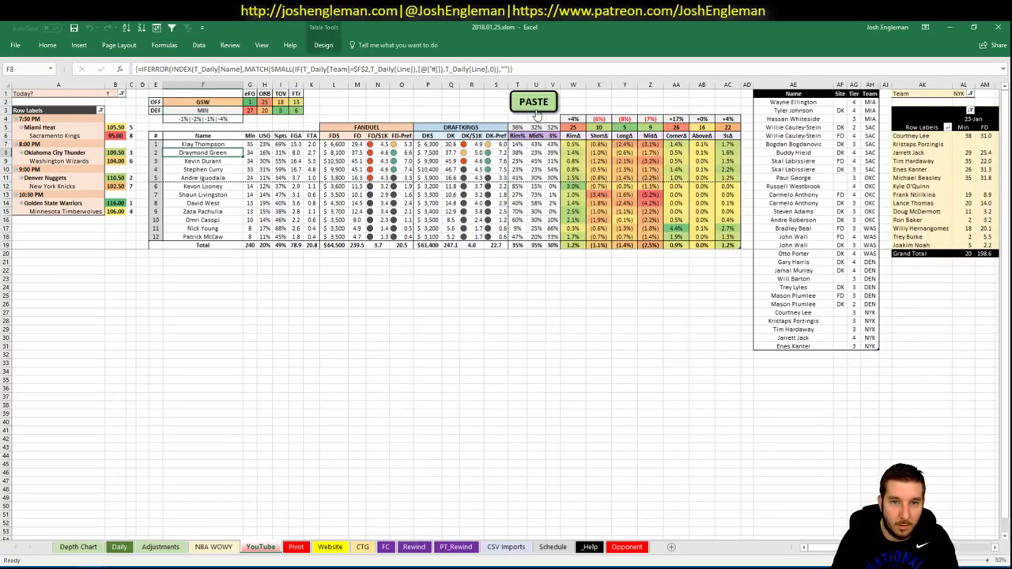
# - Set the Team filter of the game log pivot table in cell AL1 to GSW
pyautogui.click(789, 354)
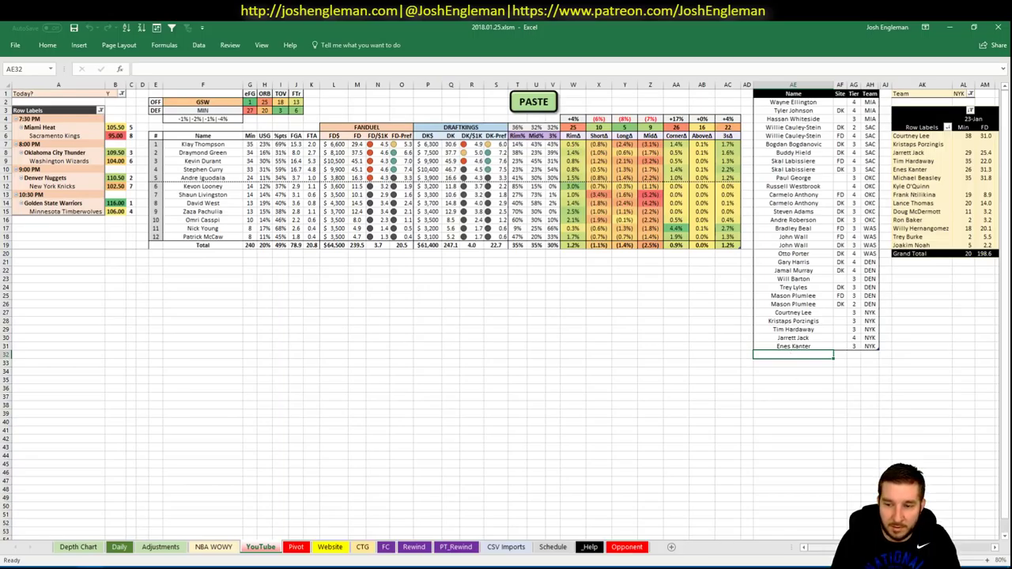
pyautogui.hscroll(5, 597, 94)
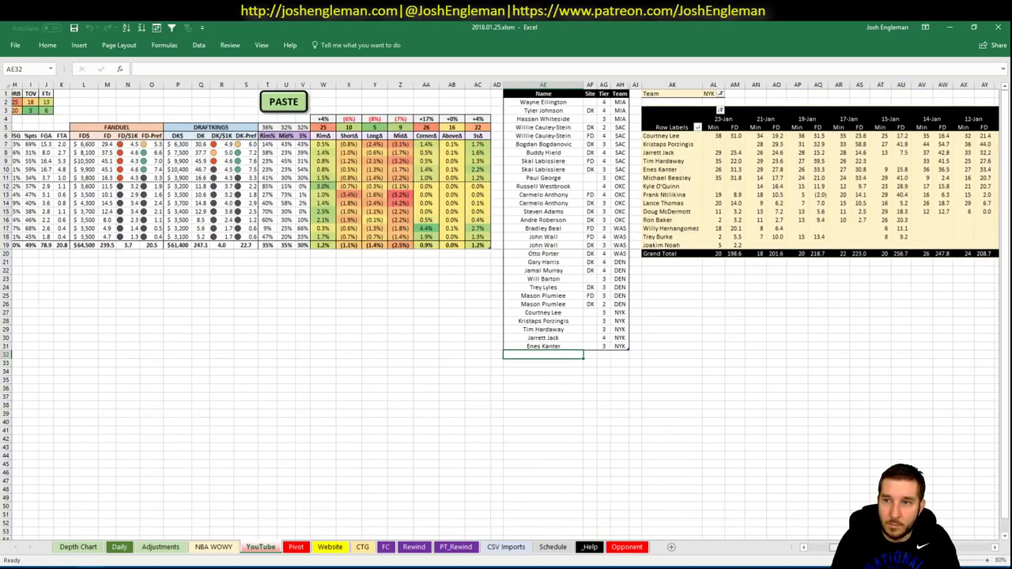
pyautogui.click(598, 94)
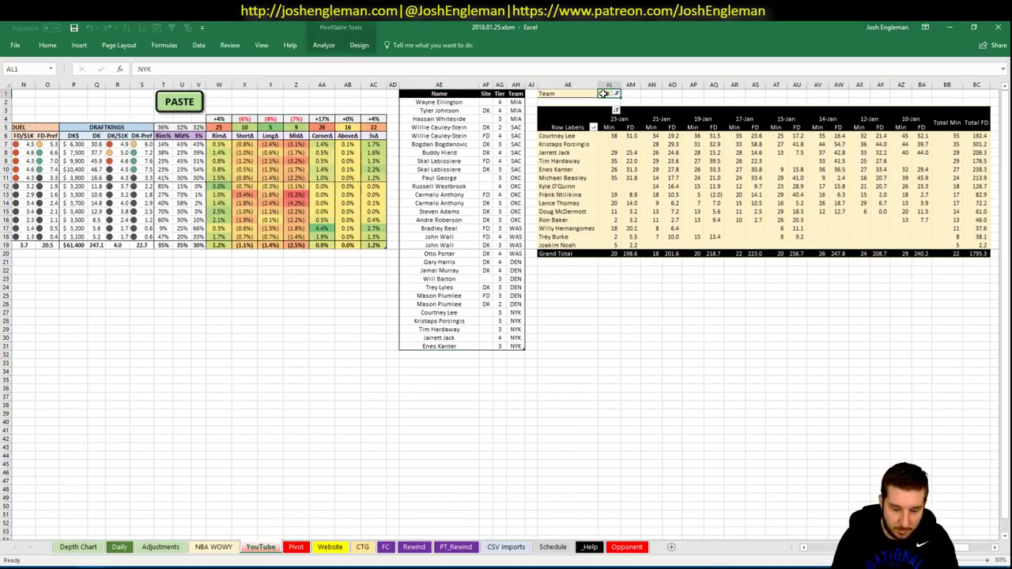
pyautogui.write('GSW')
pyautogui.press('Return')
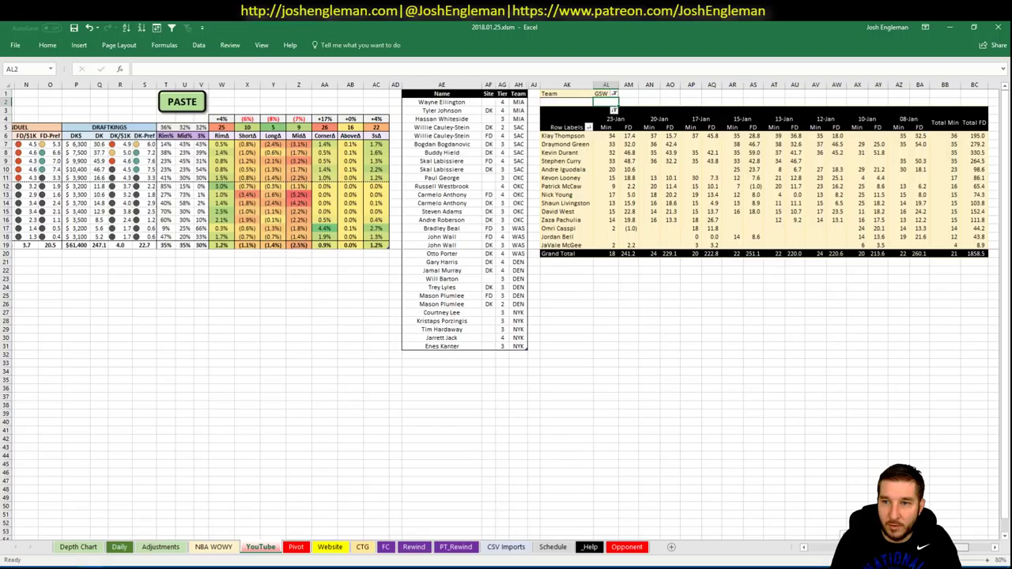
# - Add Klay Thompson to the player pool in row 32 with tier 4, leaving the site blank
pyautogui.click(817, 547)
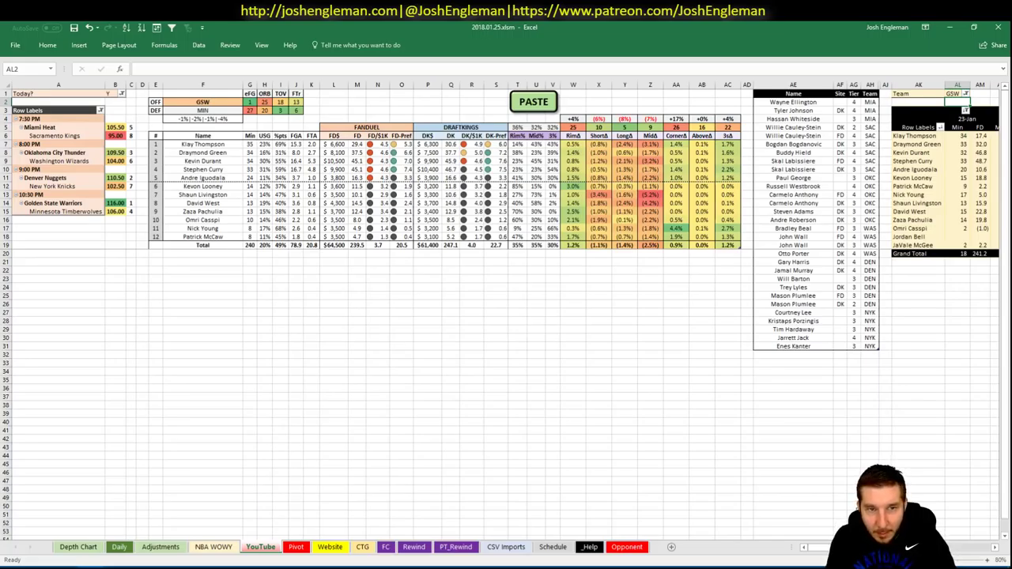
pyautogui.click(807, 355)
pyautogui.write('Klay Thompson')
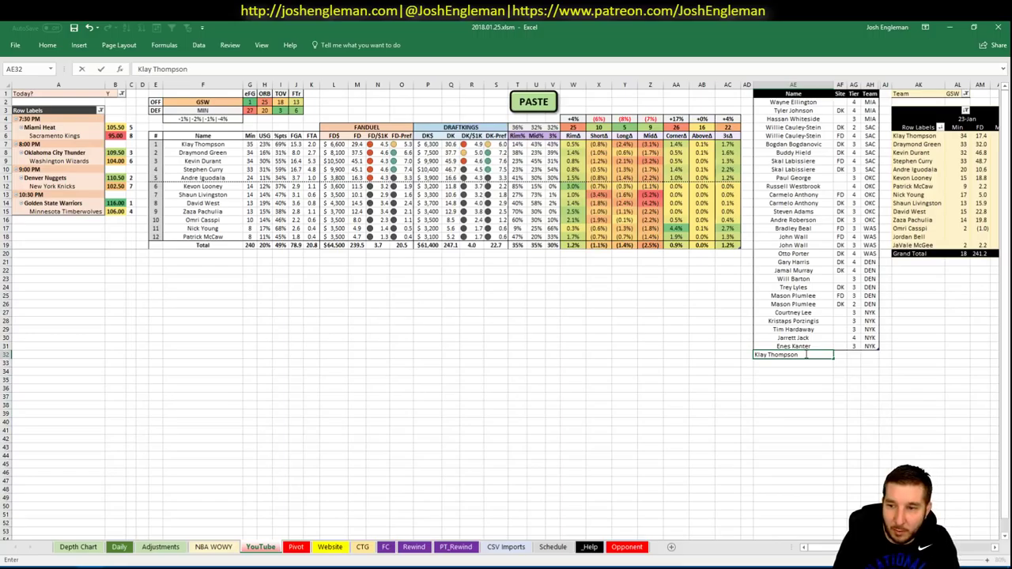
pyautogui.press('Return')
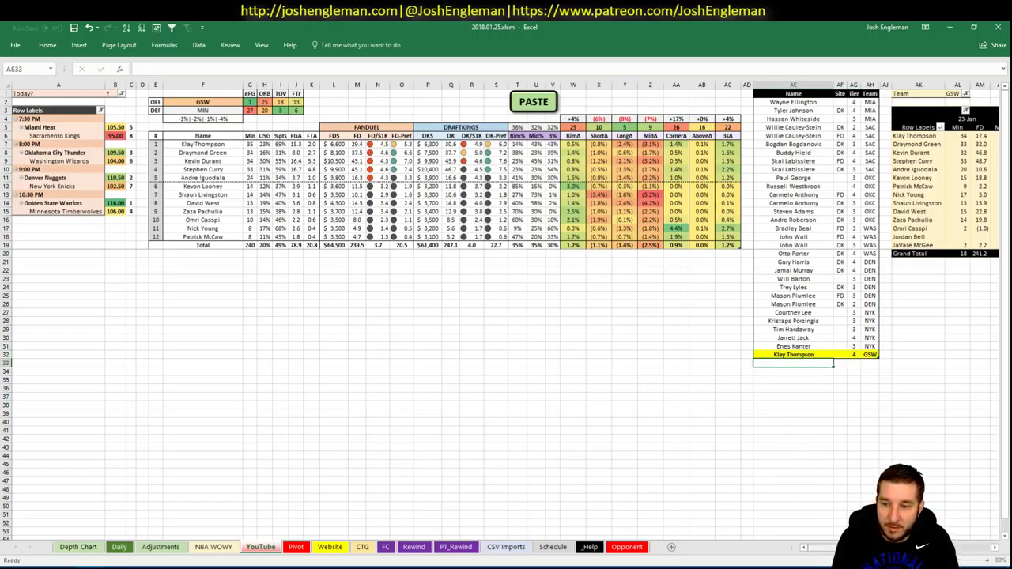
# - Check the Warriors' game log pivot table and add Draymond Green to the player pool in row 33 with tier 3, leaving the site blank
pyautogui.moveTo(826, 547); pyautogui.dragTo(851, 547)
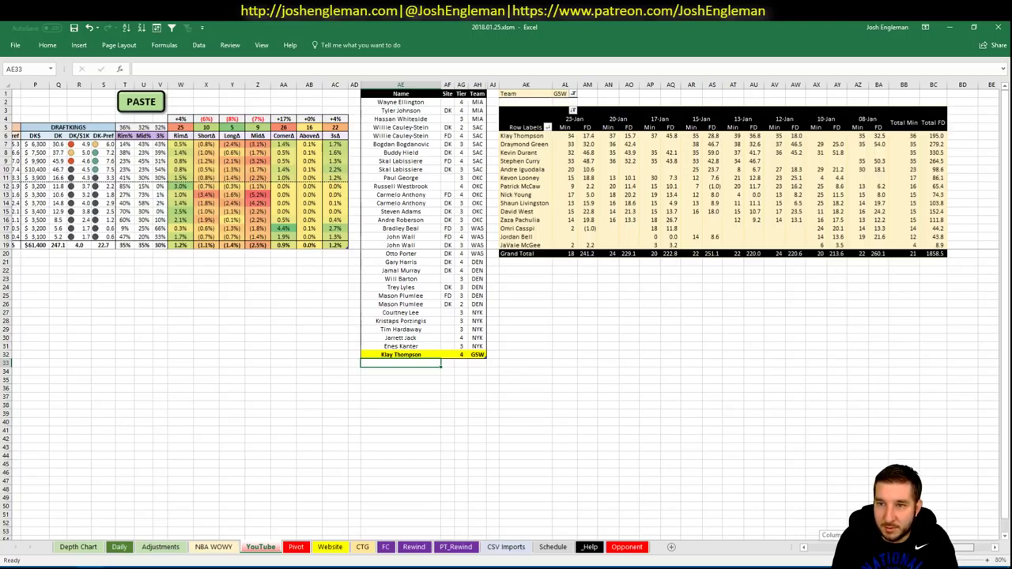
pyautogui.moveTo(957, 546); pyautogui.dragTo(831, 534)
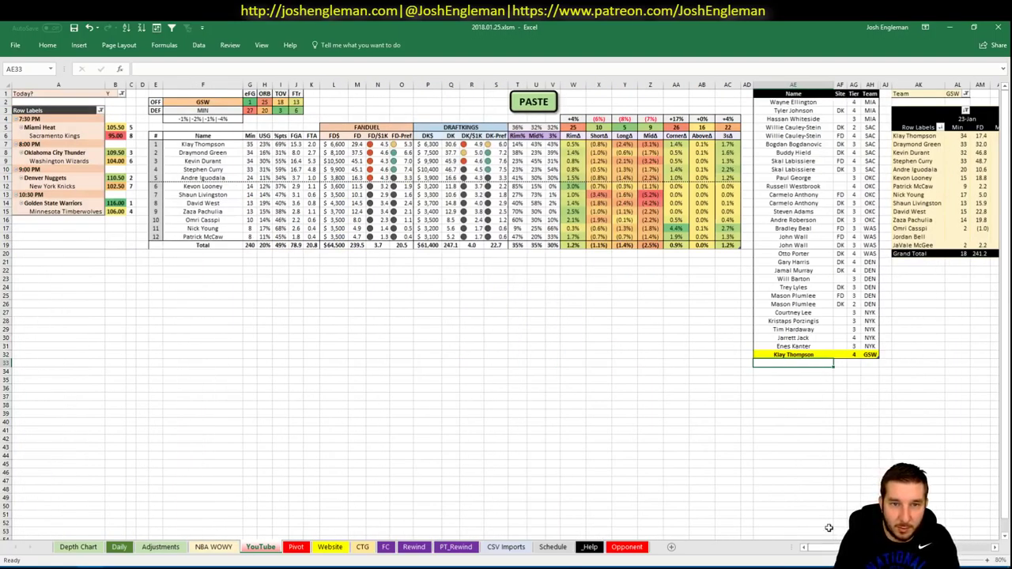
pyautogui.write('Dr')
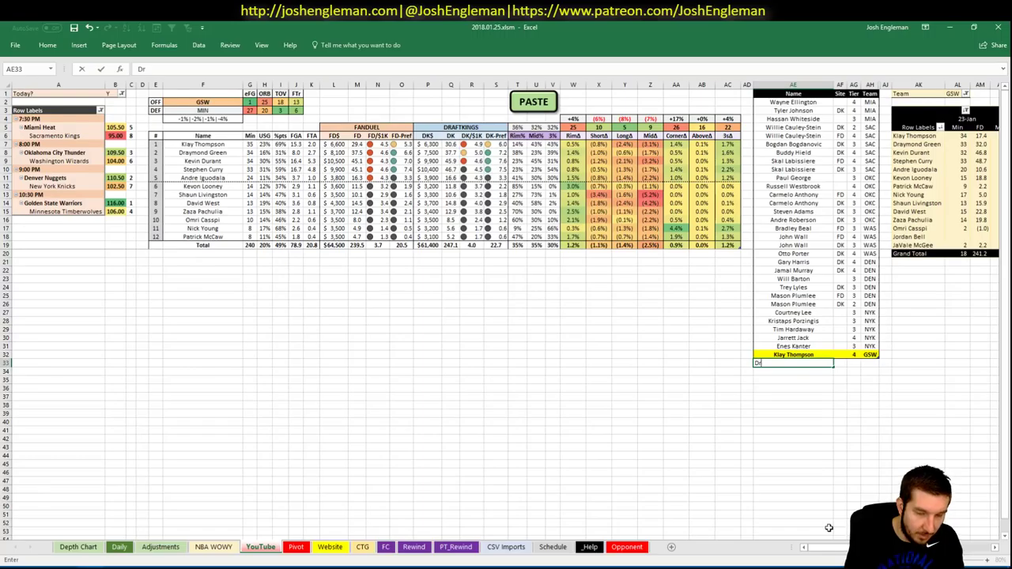
pyautogui.write('aymond Green')
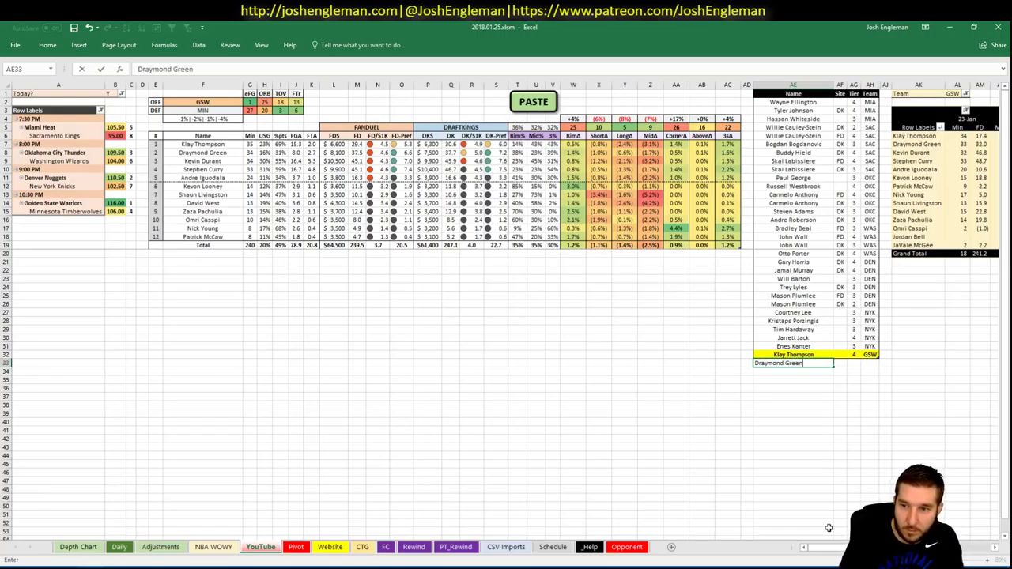
pyautogui.press('Return')
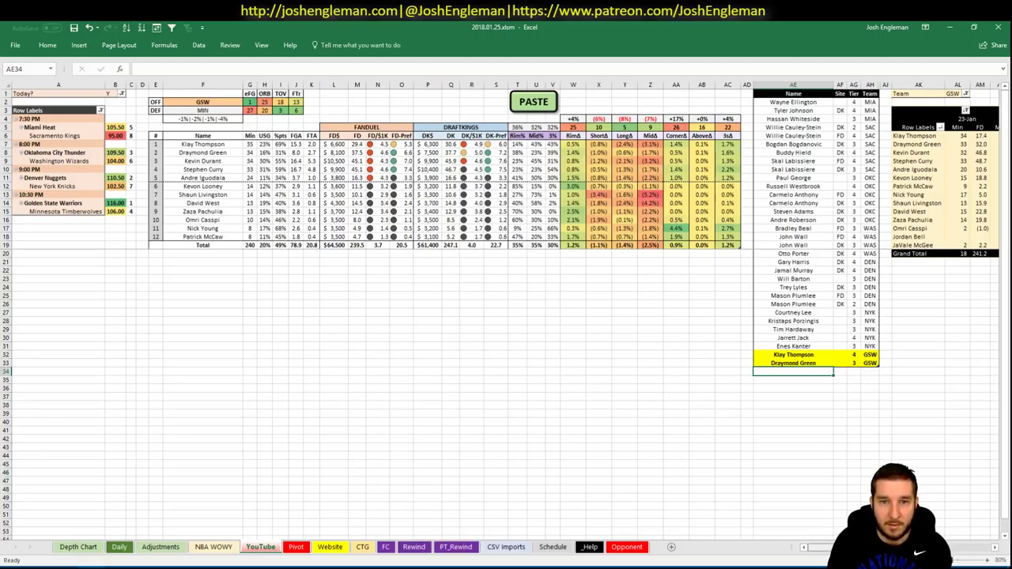
# - Compare the Warriors' projections with their game logs and add Kevin Durant to the player pool in row 34 with site FD and tier 3
pyautogui.hscroll(5, 506, 308)
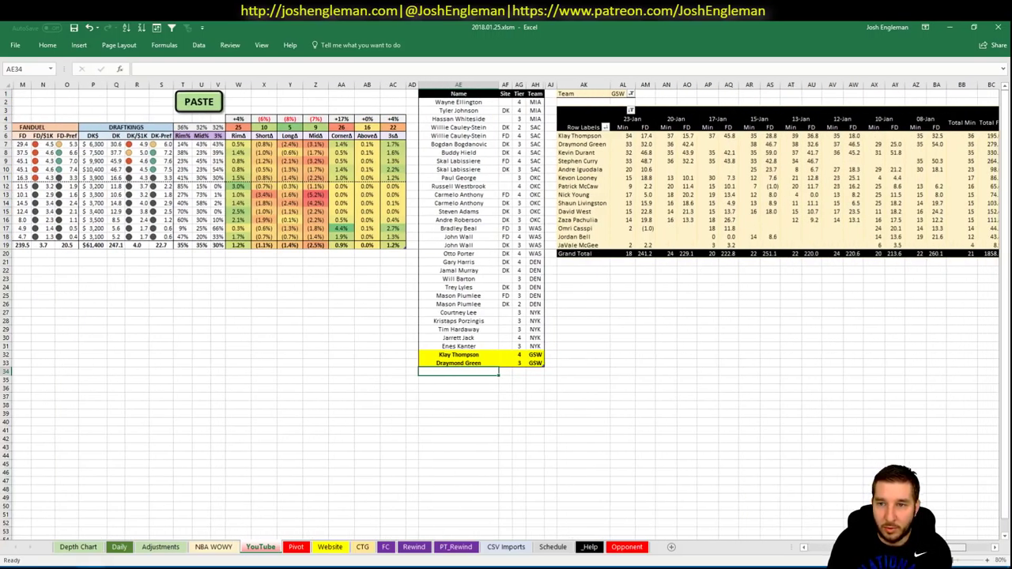
pyautogui.hscroll(2, 506, 309)
pyautogui.hscroll(-7, 507, 309)
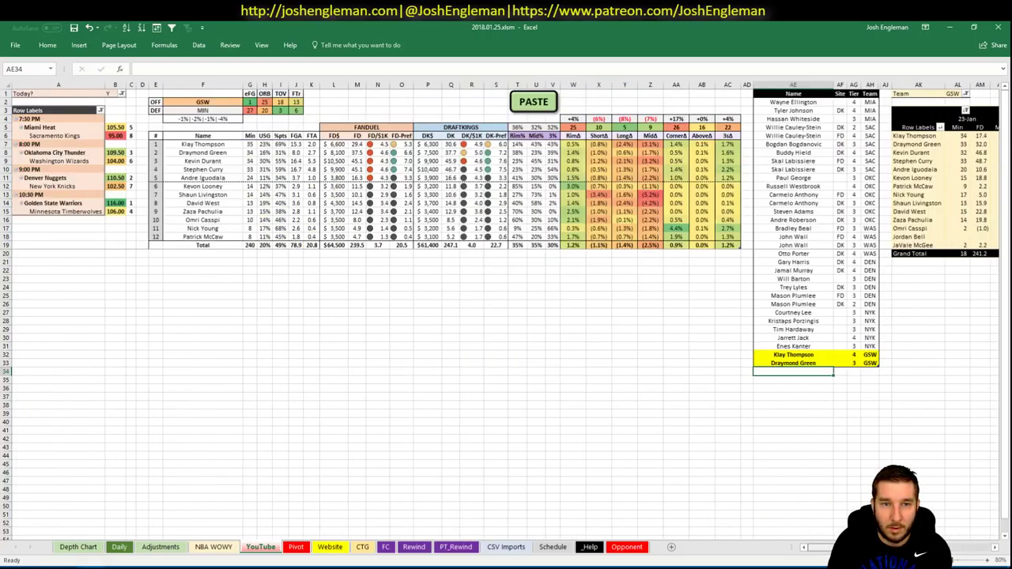
pyautogui.hscroll(8, 506, 308)
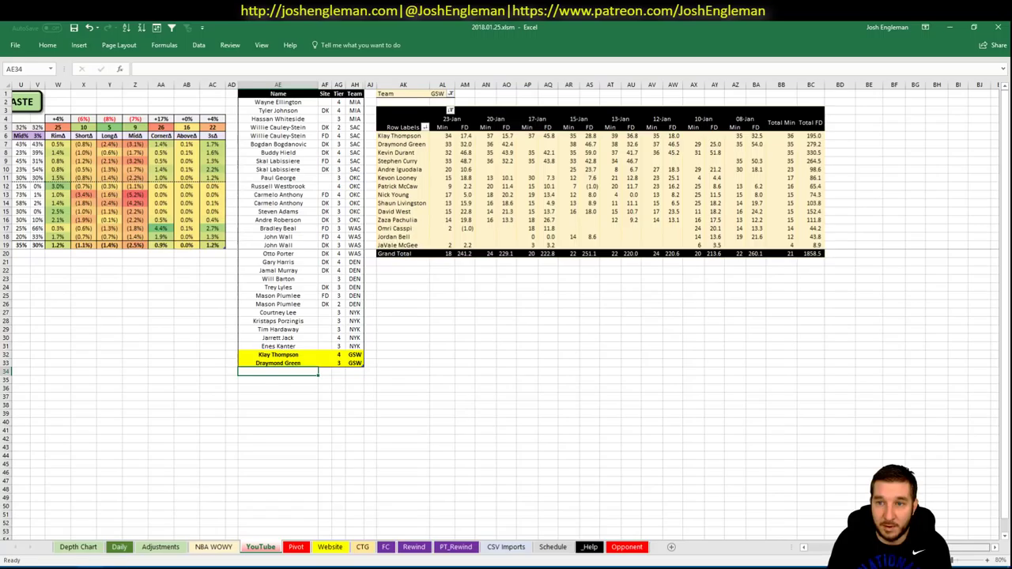
pyautogui.hscroll(-8, 1003, 554)
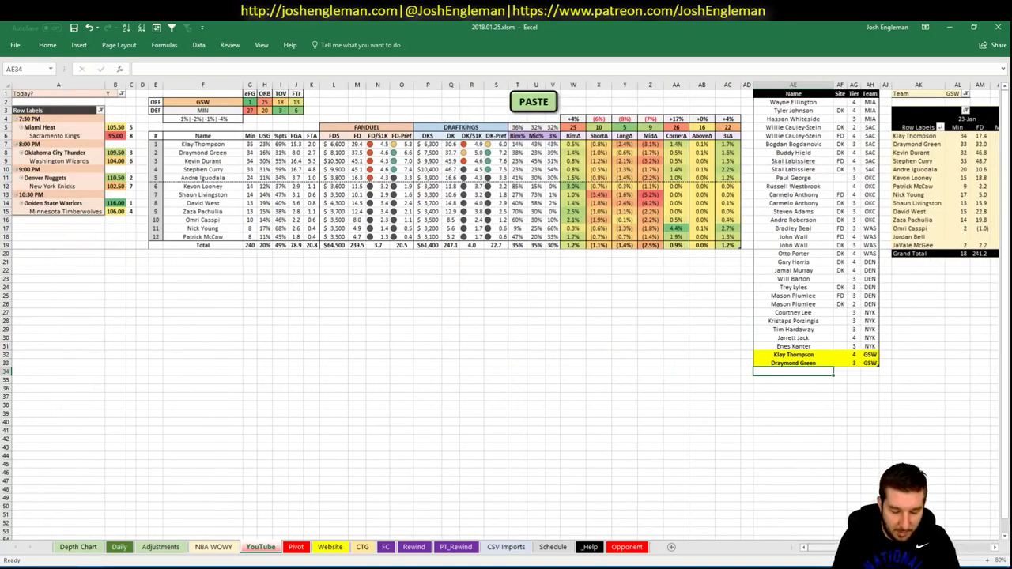
pyautogui.write('Kevin Durant')
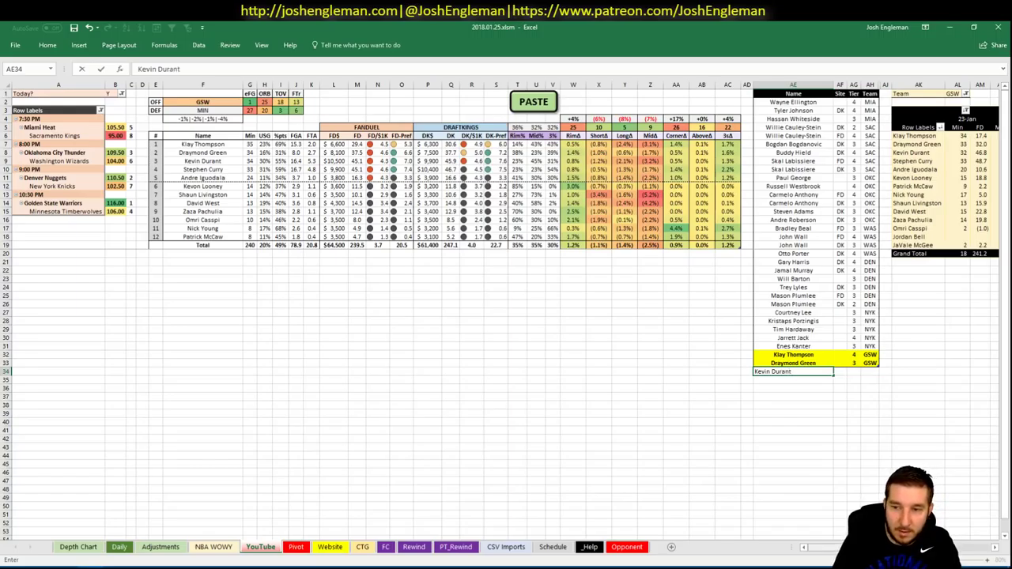
pyautogui.press('Tab')
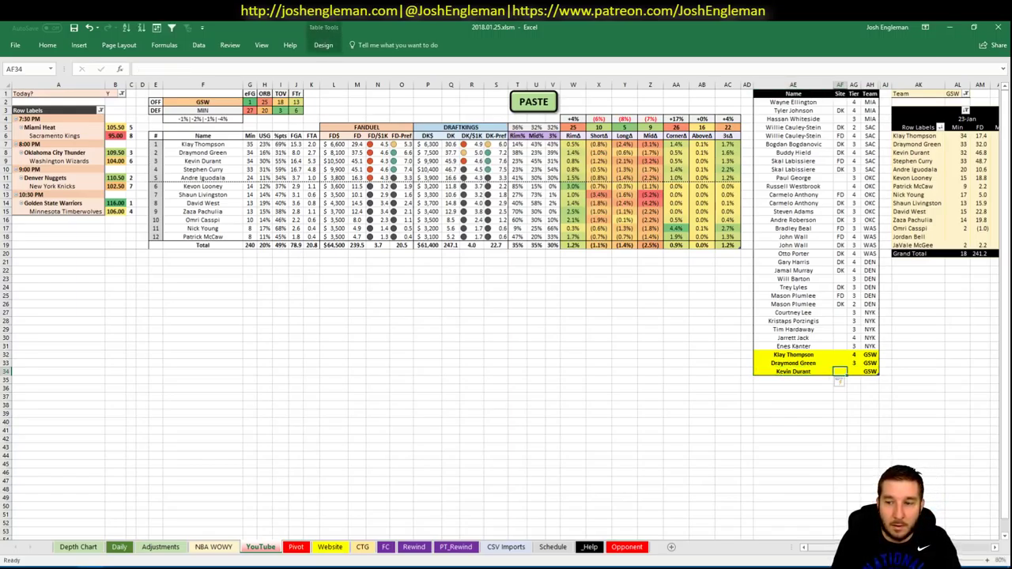
pyautogui.write('FD')
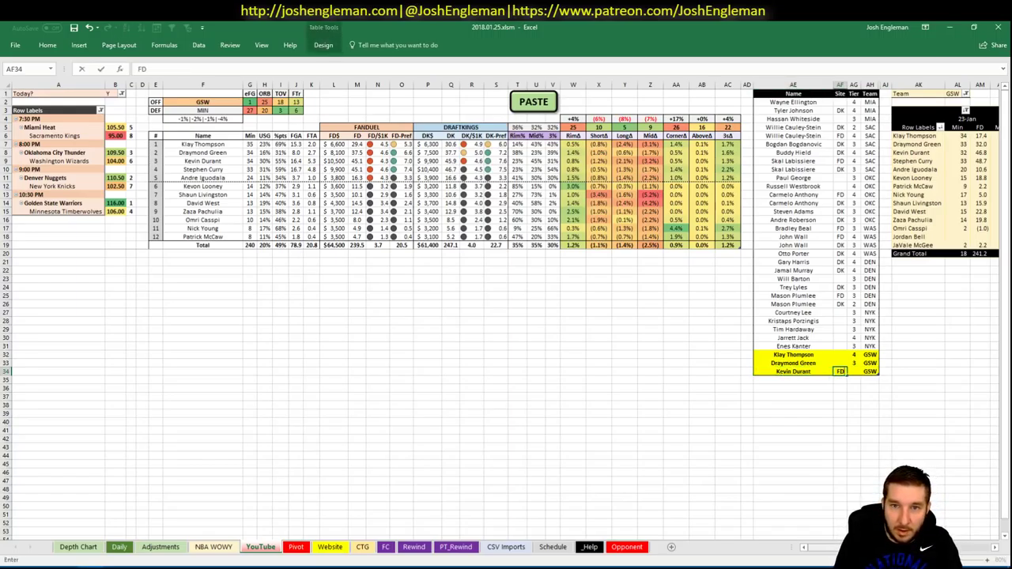
pyautogui.press('Return')
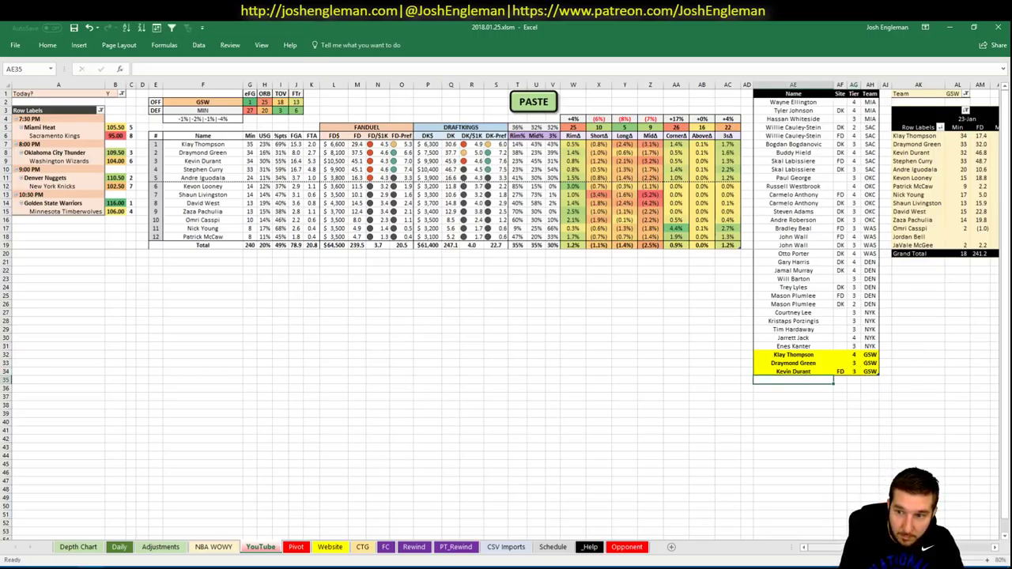
# - Add a second Kevin Durant entry to the player pool in row 35 with site DK and tier 2
pyautogui.write('Kevin Durant')
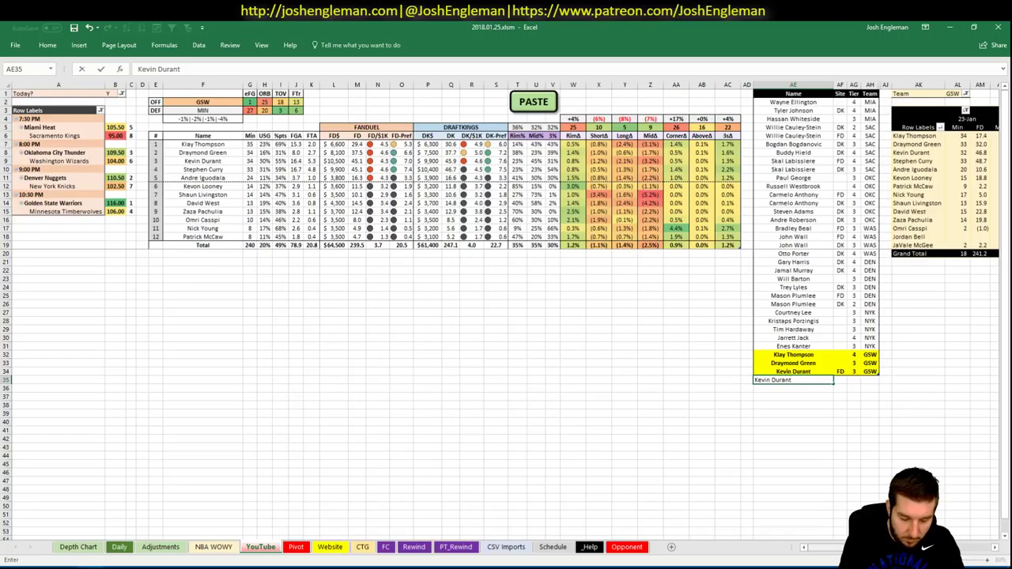
pyautogui.press('Tab')
pyautogui.write('DK')
pyautogui.press('Tab')
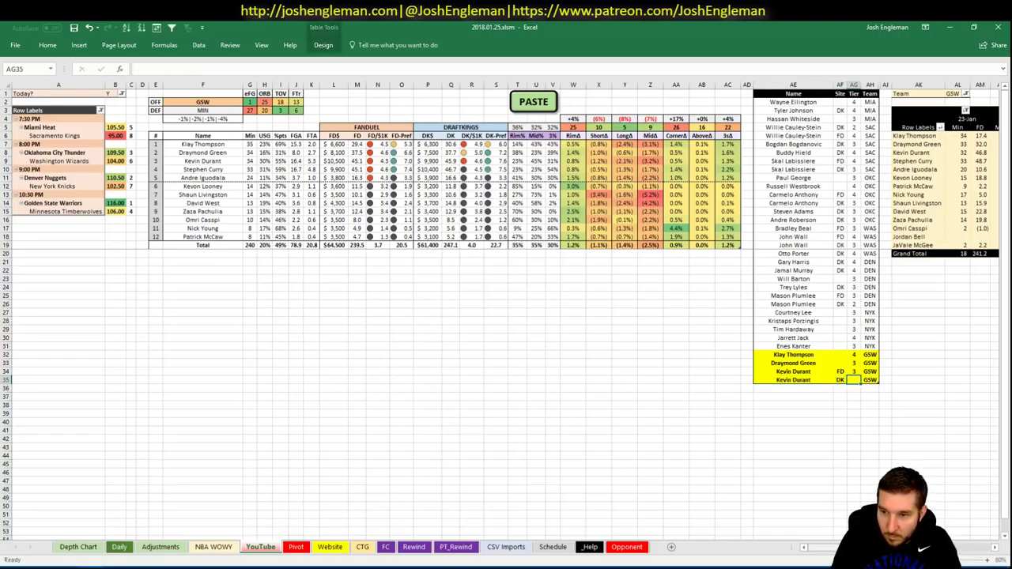
pyautogui.write('2')
pyautogui.press('Return')
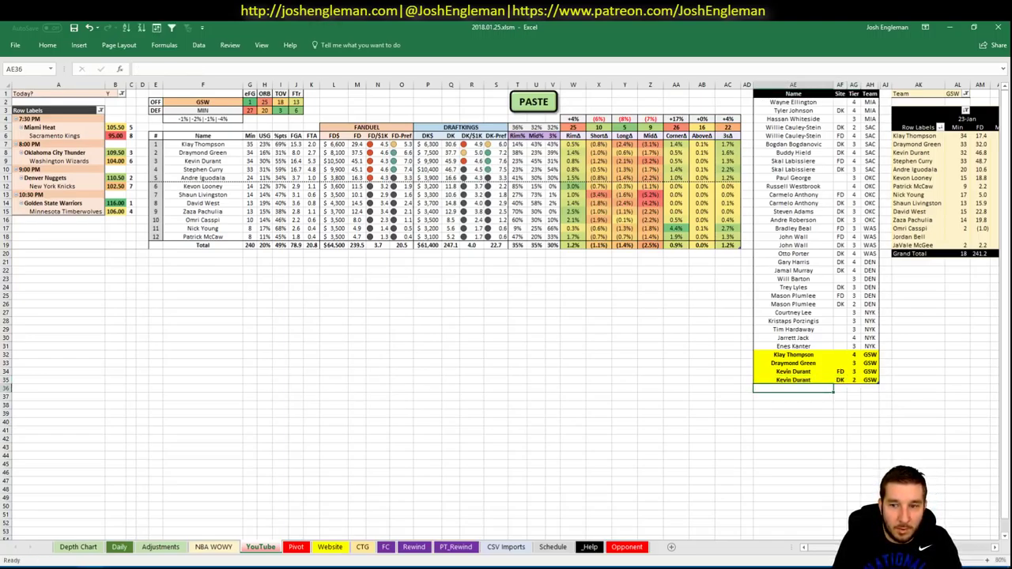
# - Add Stephen Curry to the player pool in row 36 with tier 3, leaving the site blank
pyautogui.write('Steph')
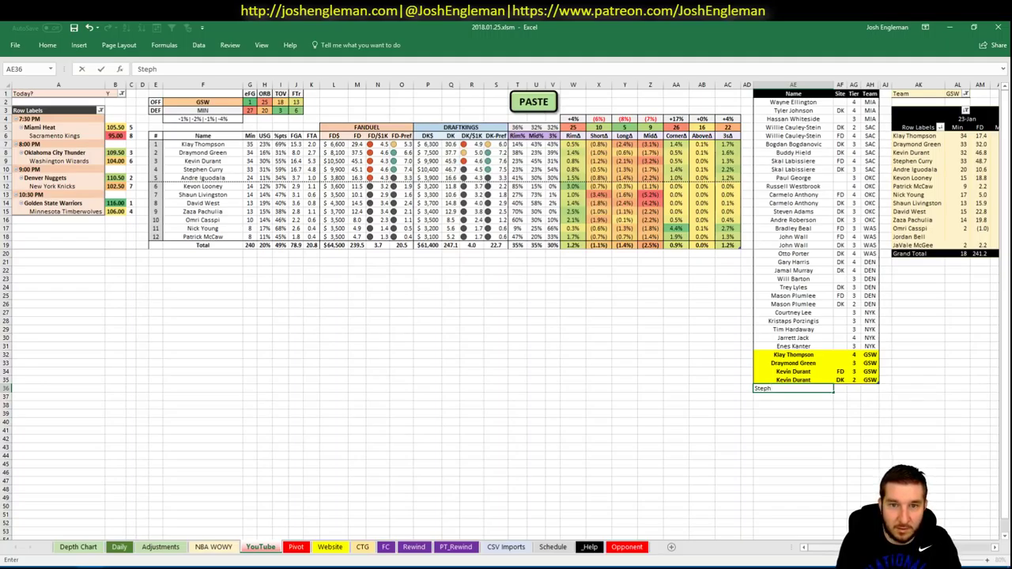
pyautogui.write('en Curry')
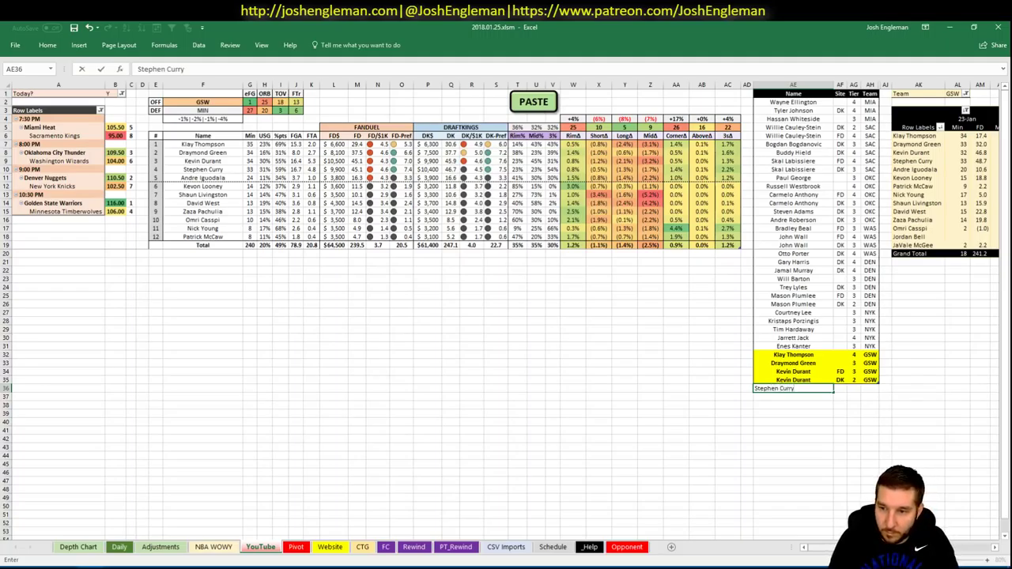
pyautogui.press('Tab')
pyautogui.press('Tab')
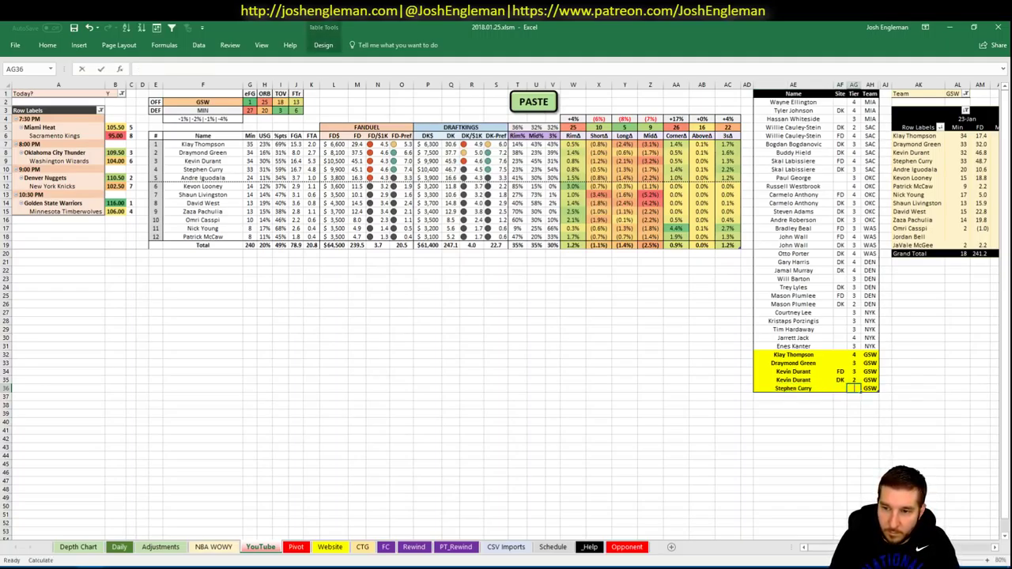
pyautogui.press('Return')
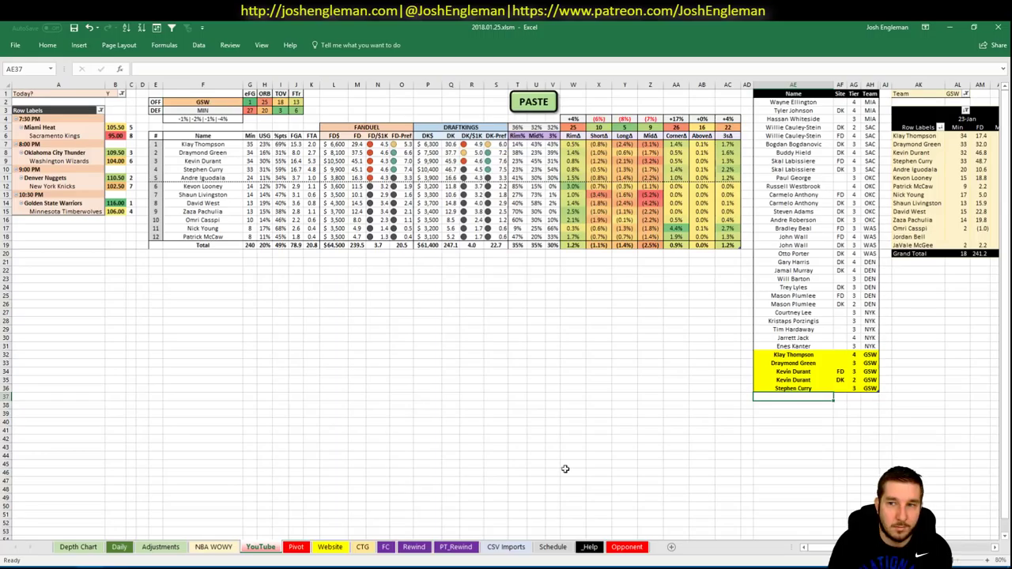
# - Review the remaining Warriors' game logs and set the offensive team in cell F2 to MIN
pyautogui.hscroll(5, 507, 310)
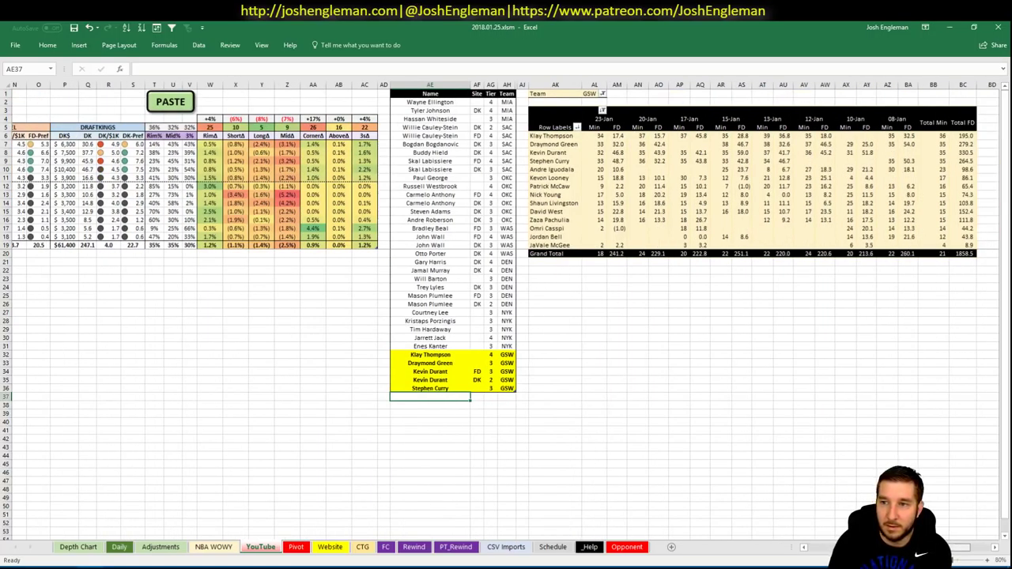
pyautogui.hscroll(-5, 820, 530)
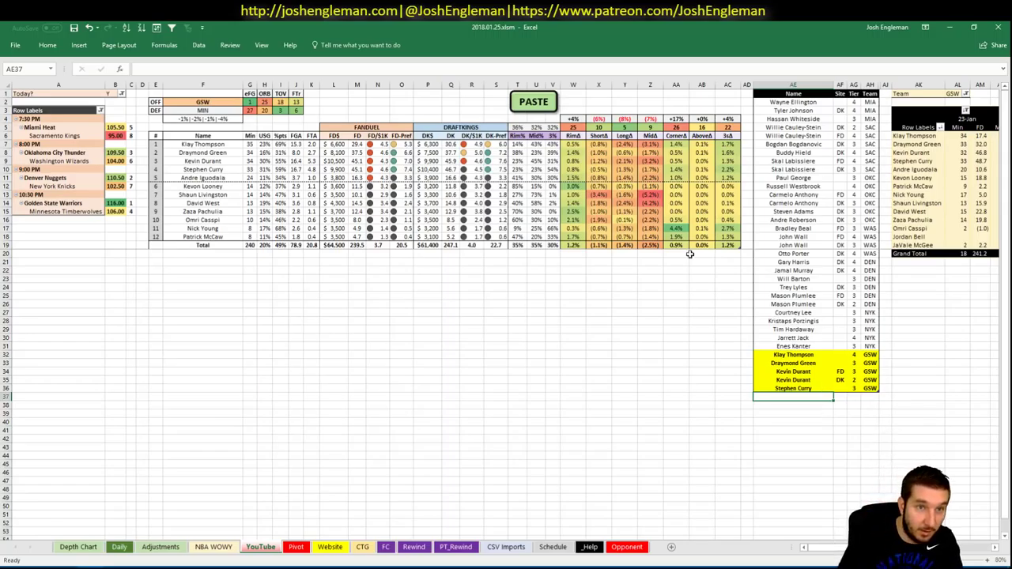
pyautogui.click(213, 101)
pyautogui.write('MIN')
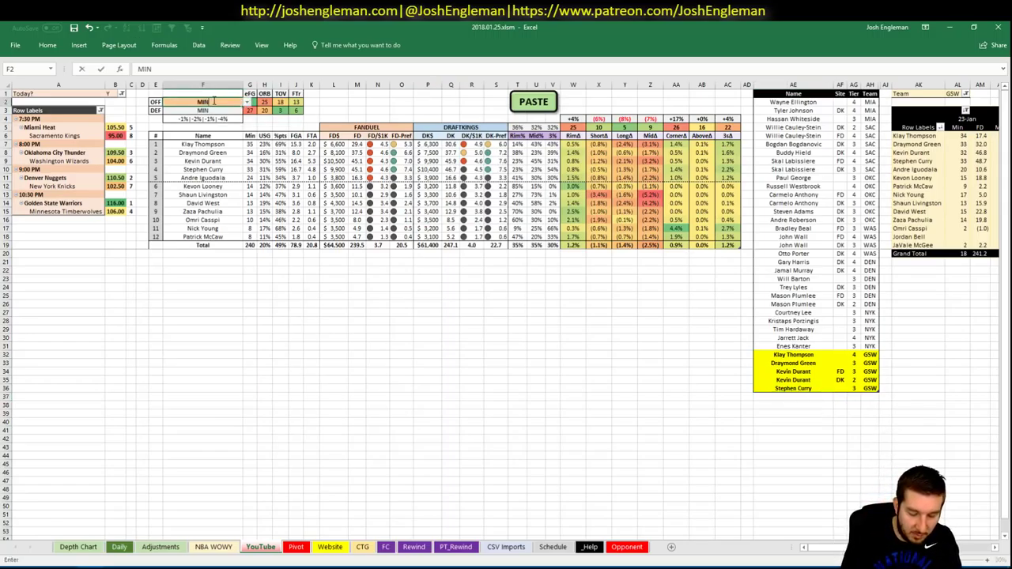
pyautogui.press('Return')
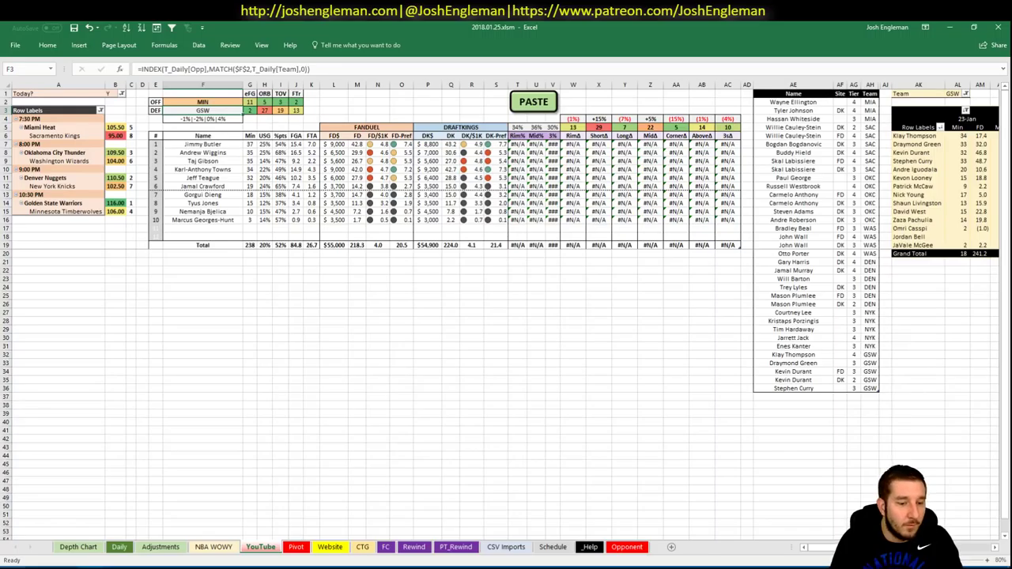
# - Switch to Cleaning the Glass in the browser, search for "wolv" and open the Minnesota Timberwolves team stats page
pyautogui.hotkey('alt', 'Tab')
pyautogui.click(261, 105)
pyautogui.write('wolv')
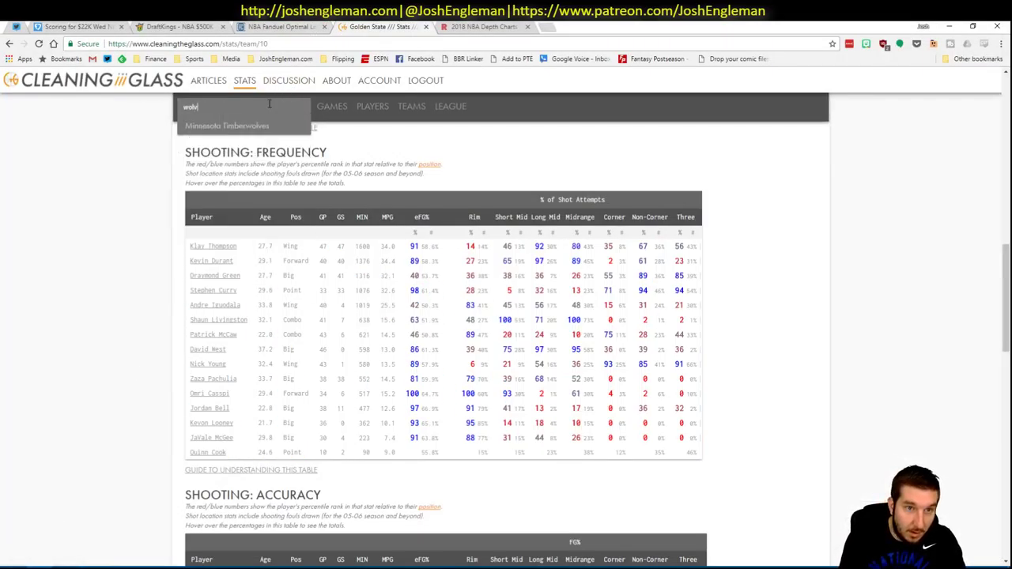
pyautogui.press('Down')
pyautogui.press('Return')
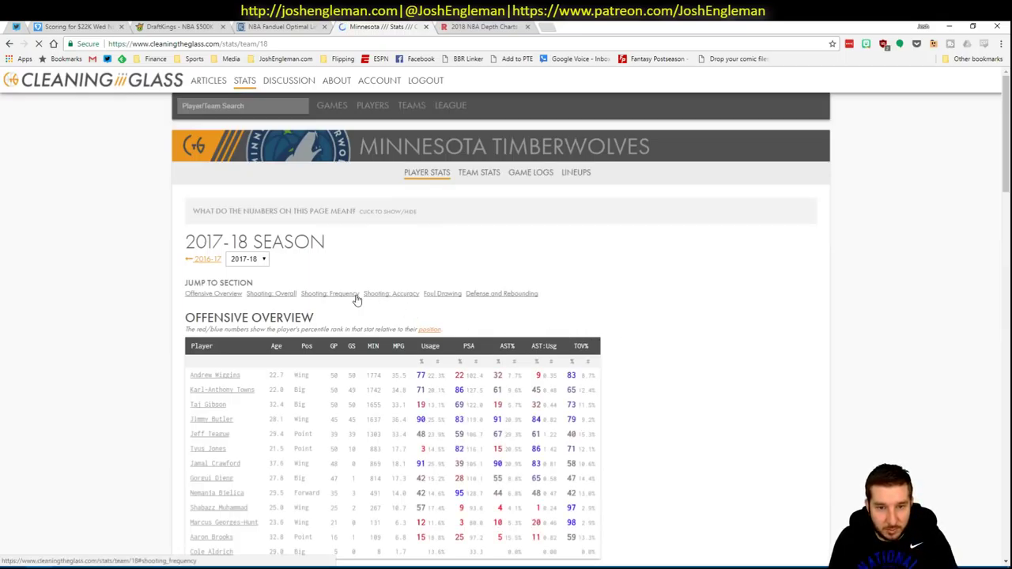
# - Copy the Timberwolves' Shooting: Frequency table and import it into the YouTube sheet of the Excel workbook with the paste macro
pyautogui.scroll(-2, 353, 297)
pyautogui.scroll(-6, 352, 298)
pyautogui.moveTo(710, 433); pyautogui.dragTo(210, 267)
pyautogui.hotkey('ctrl', 'c')
pyautogui.hotkey('alt', 'Tab')
pyautogui.click(533, 102)
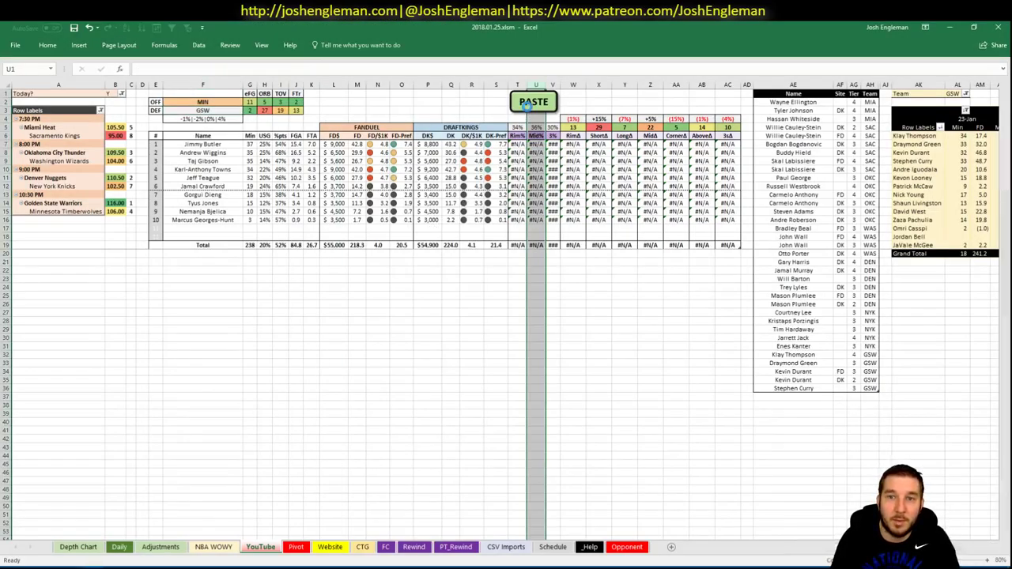
# - Search Google in a new browser tab for "nemanja bjelica" and check his recent game stats in the results
pyautogui.click(222, 212)
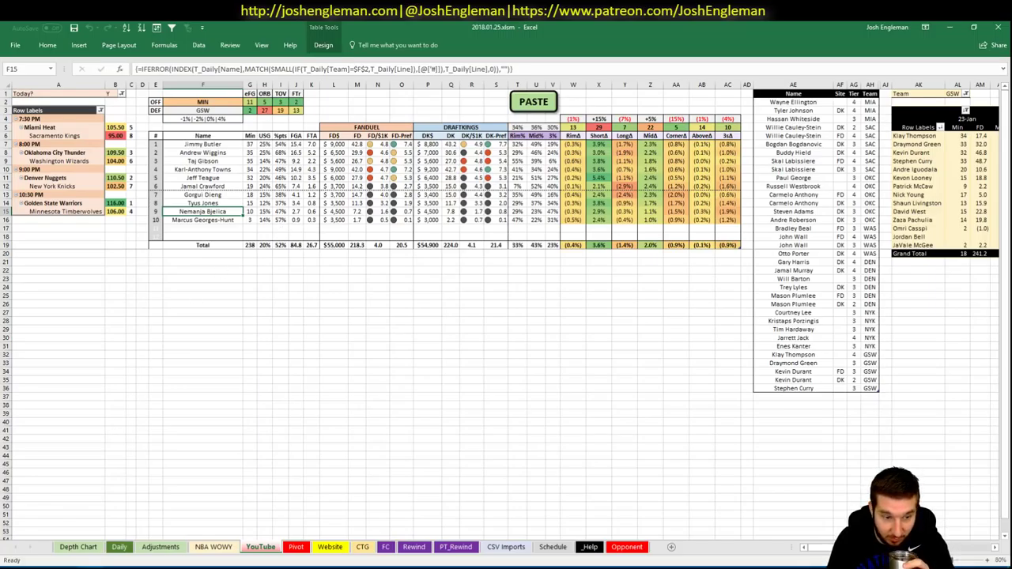
pyautogui.click(39, 566)
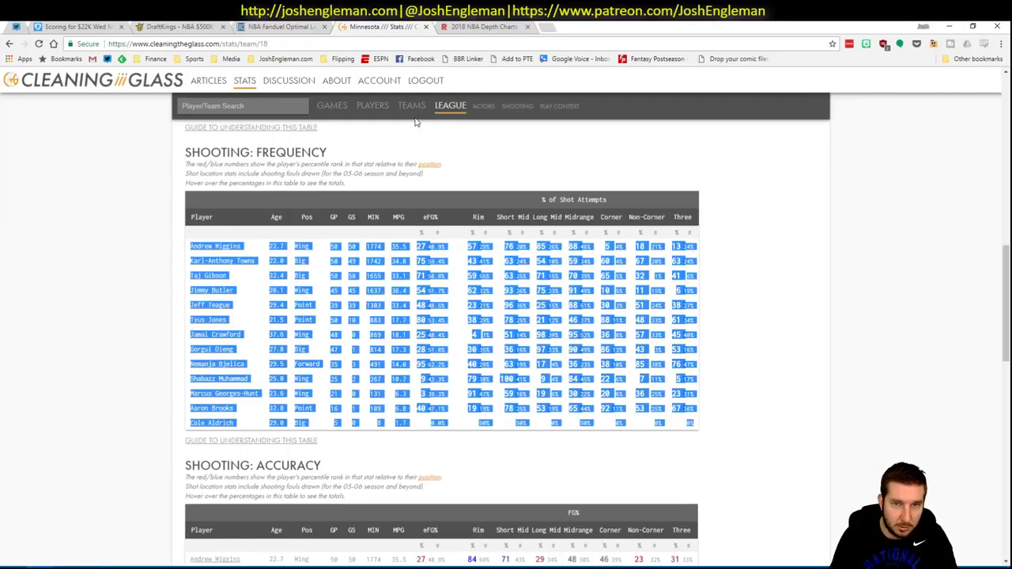
pyautogui.hotkey('ctrl', 't')
pyautogui.write('nemanja bjelica')
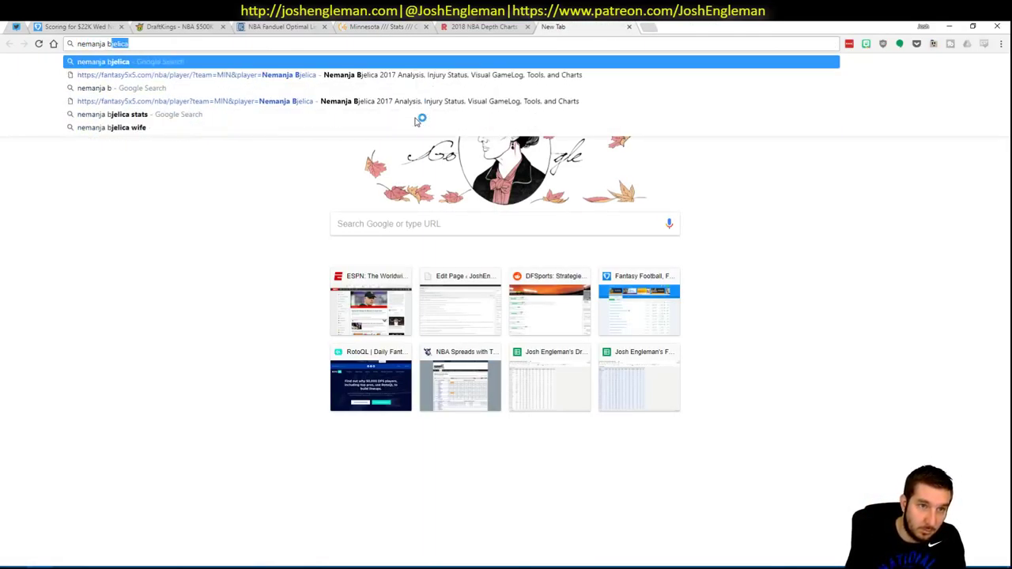
pyautogui.press('Return')
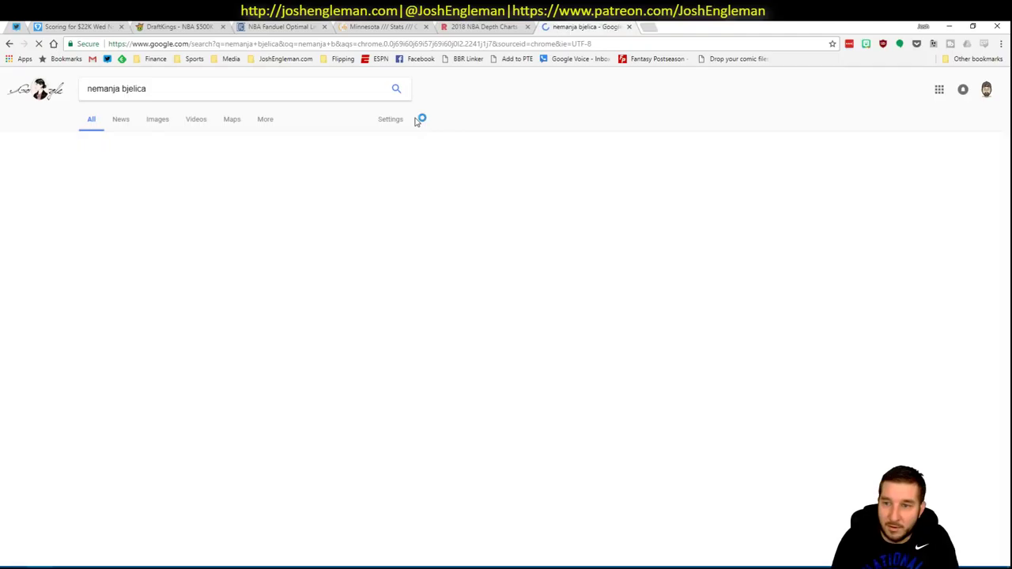
pyautogui.hotkey('alt', 'Tab')
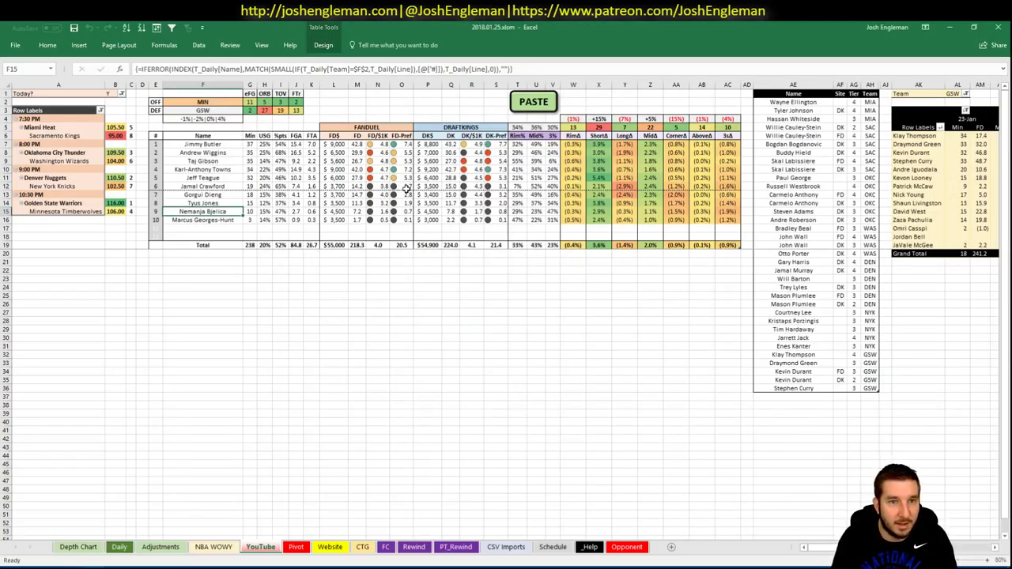
pyautogui.click(32, 564)
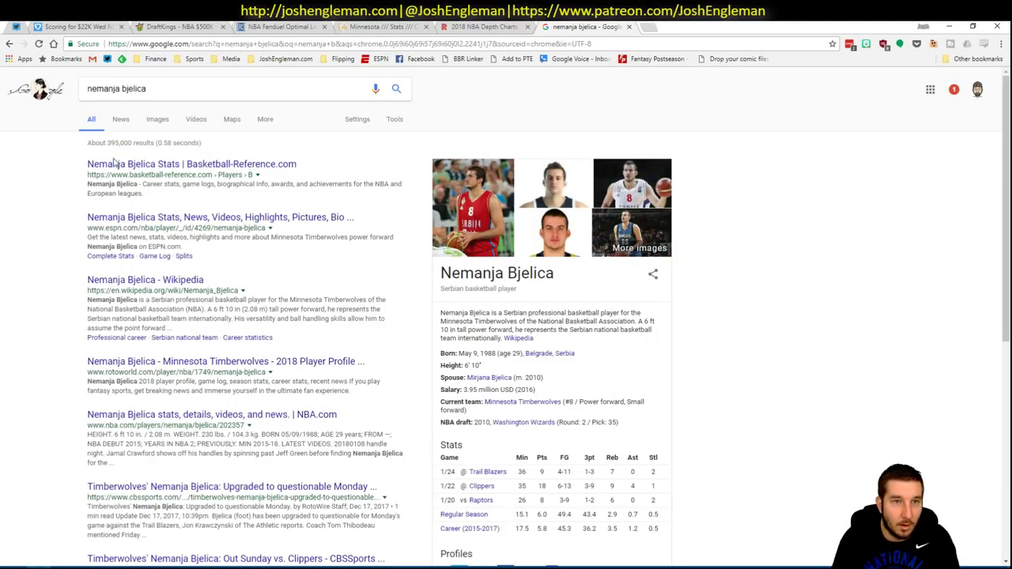
# - Look through the Timberwolves' Cleaning the Glass tables down to Defense and Rebounding, and return to the Excel workbook
pyautogui.click(372, 26)
pyautogui.scroll(-5, 146, 341)
pyautogui.scroll(-3, 145, 341)
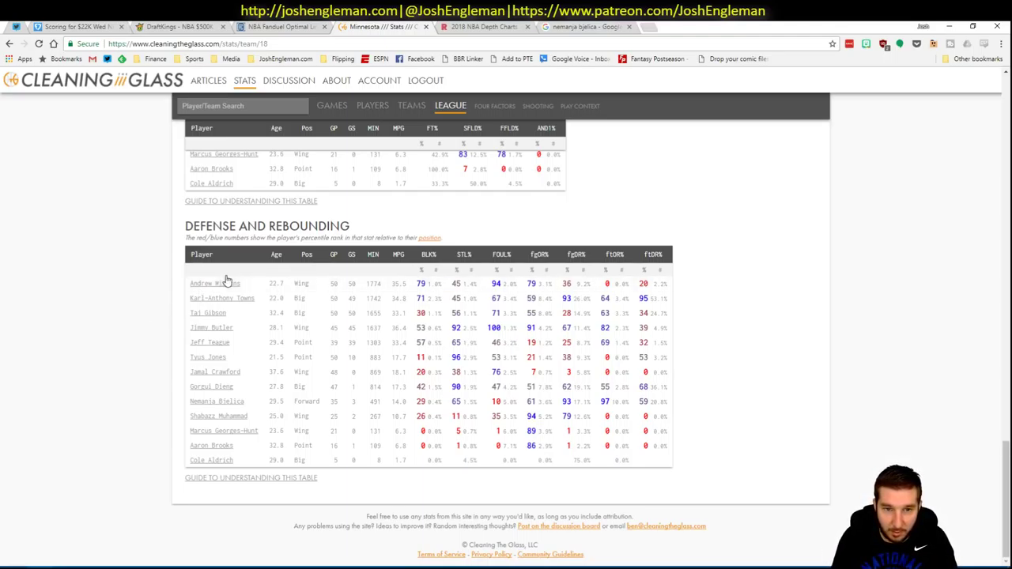
pyautogui.hotkey('alt', 'Tab')
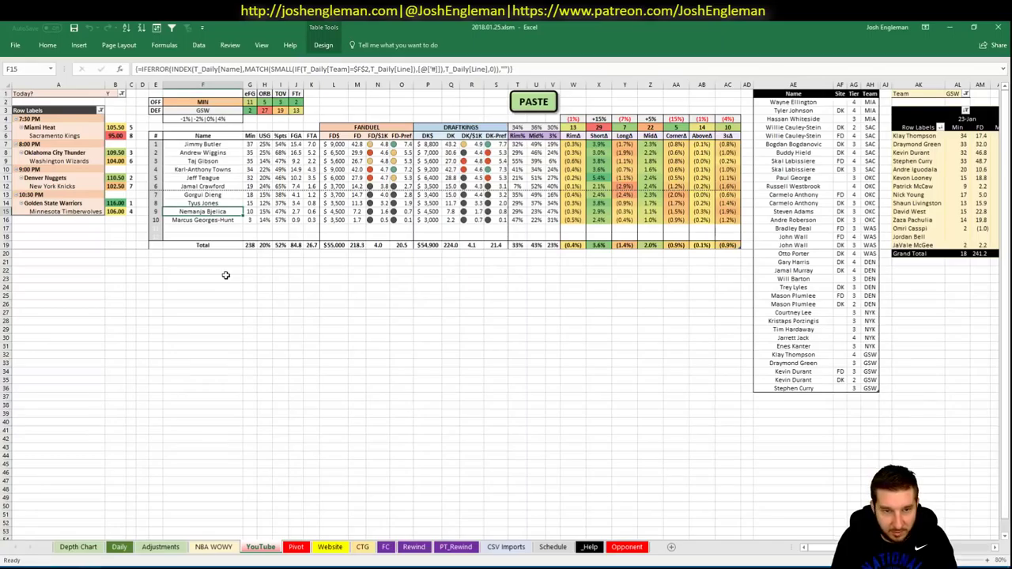
# - Add Jimmy Butler to the player pool in row 37 with tier 2, leaving the site blank
pyautogui.click(820, 397)
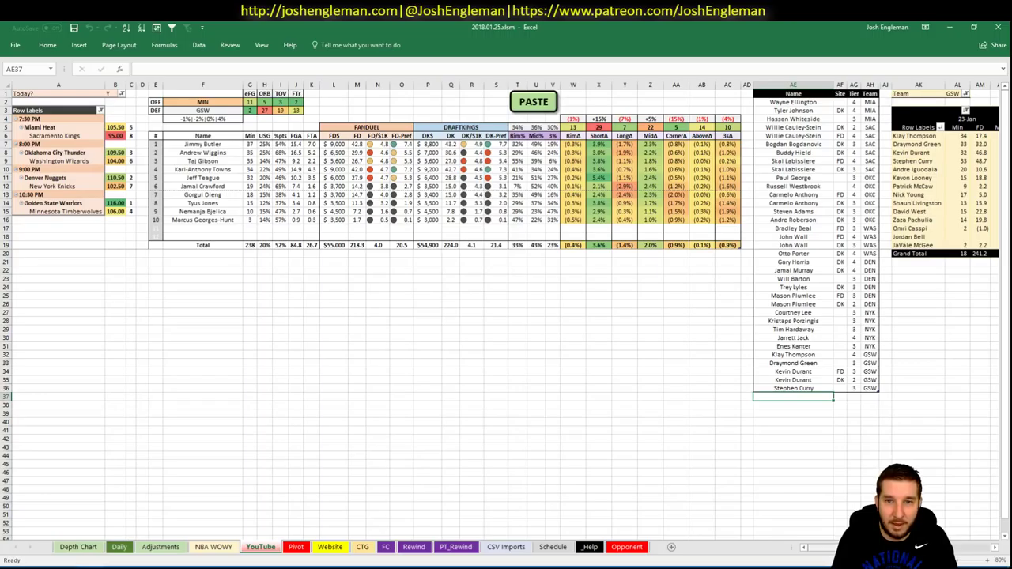
pyautogui.write('Jimmy Butler')
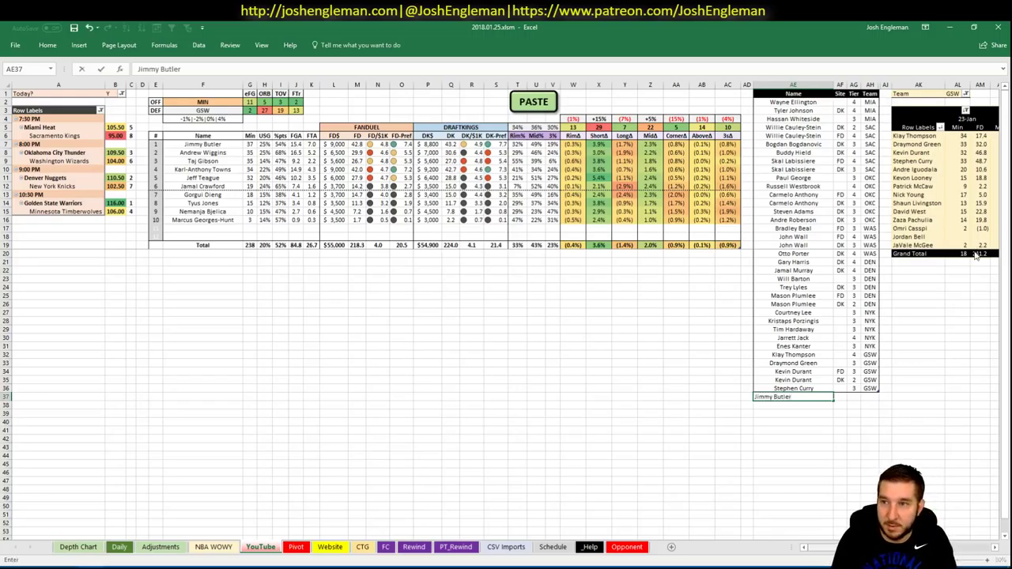
pyautogui.click(856, 396)
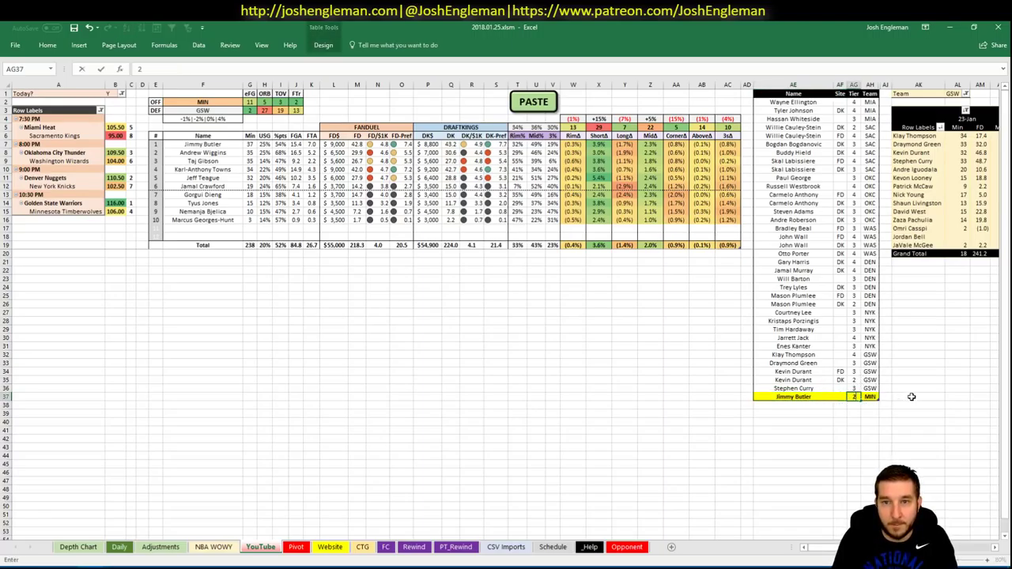
pyautogui.press('Right')
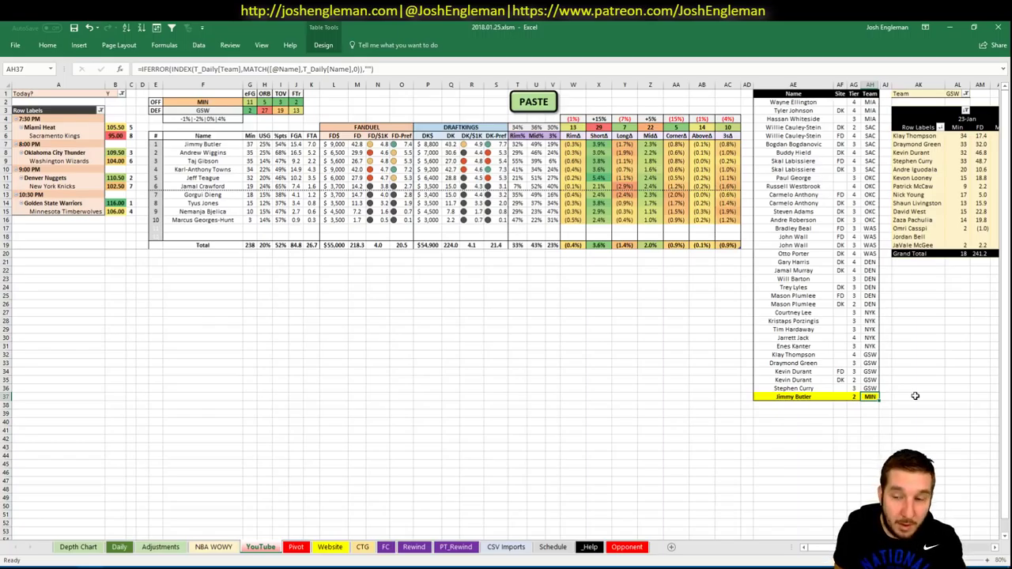
# - Add Andrew Wiggins to the player pool in row 38 with tier 4, leaving the site blank
pyautogui.click(822, 409)
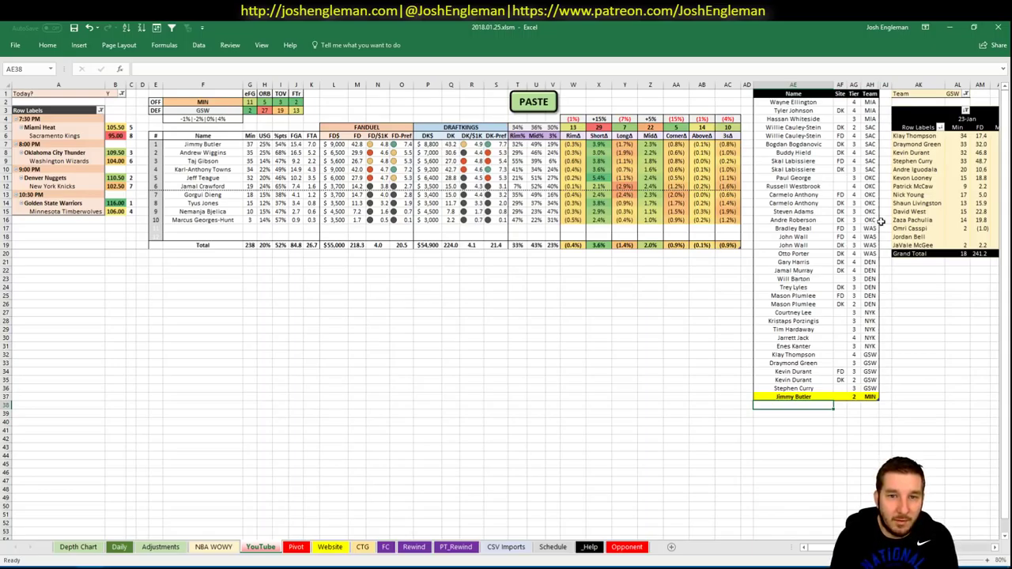
pyautogui.write('Andrew Wi')
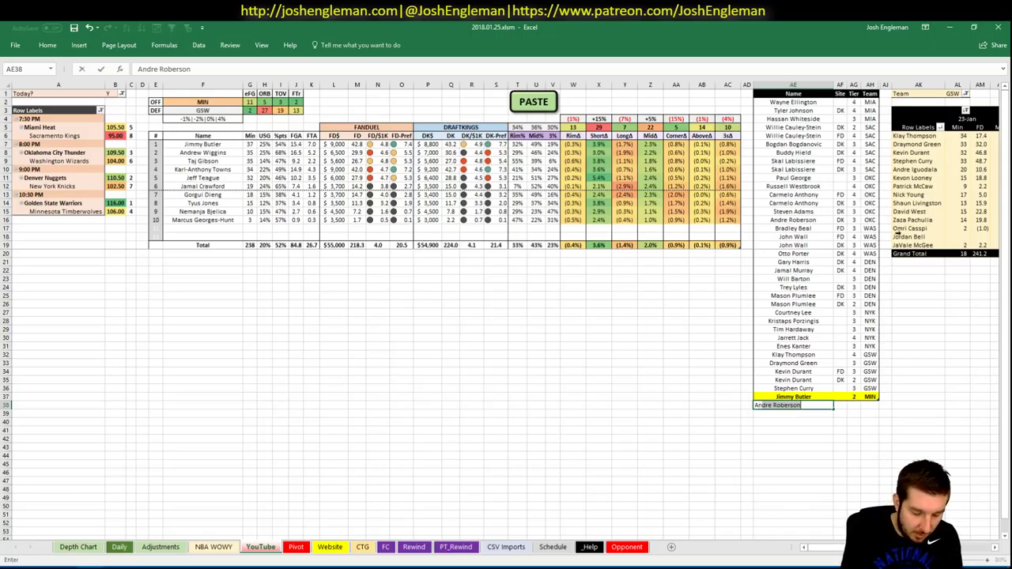
pyautogui.write('ggins')
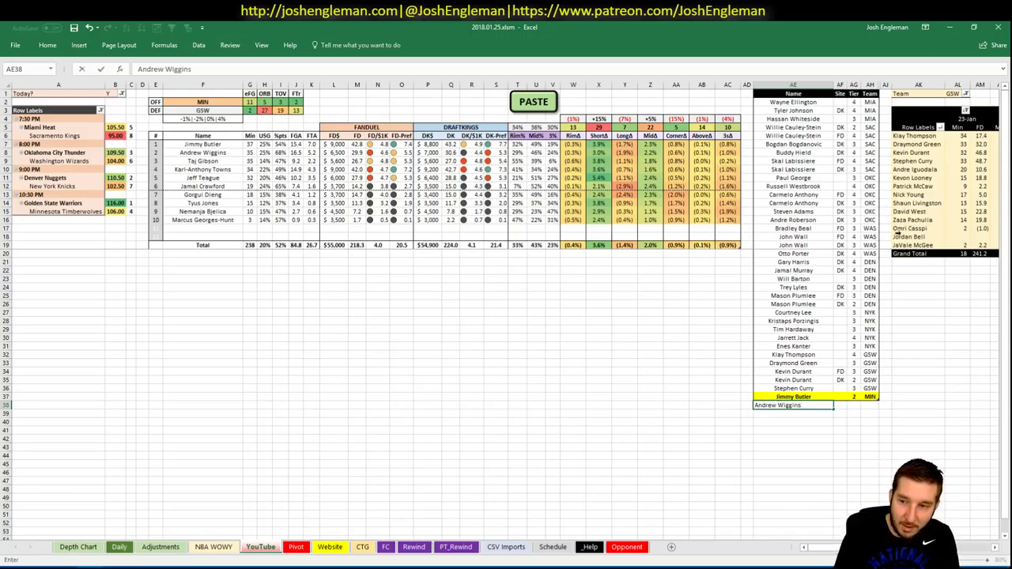
pyautogui.press('Tab')
pyautogui.press('Tab')
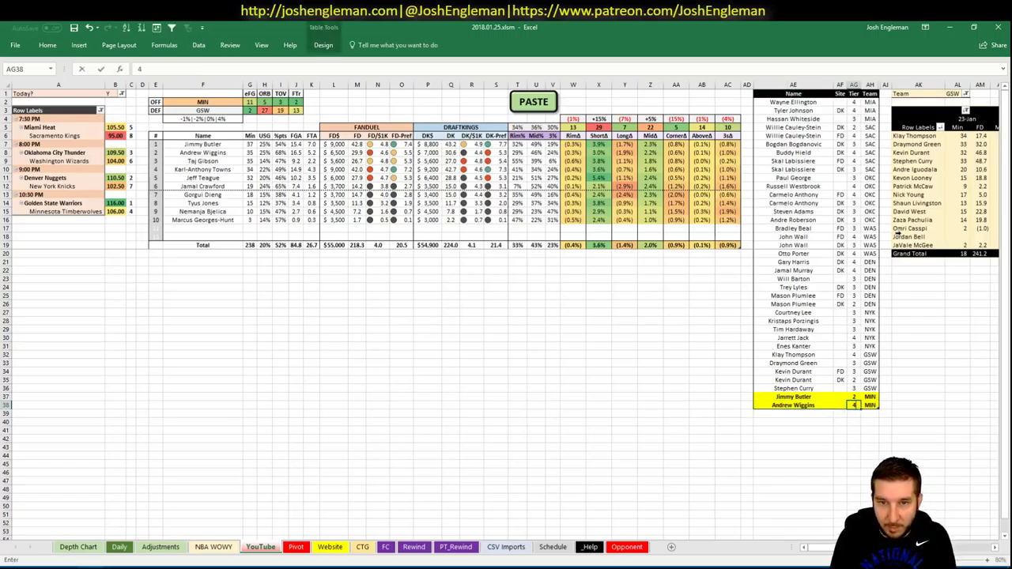
pyautogui.press('Return')
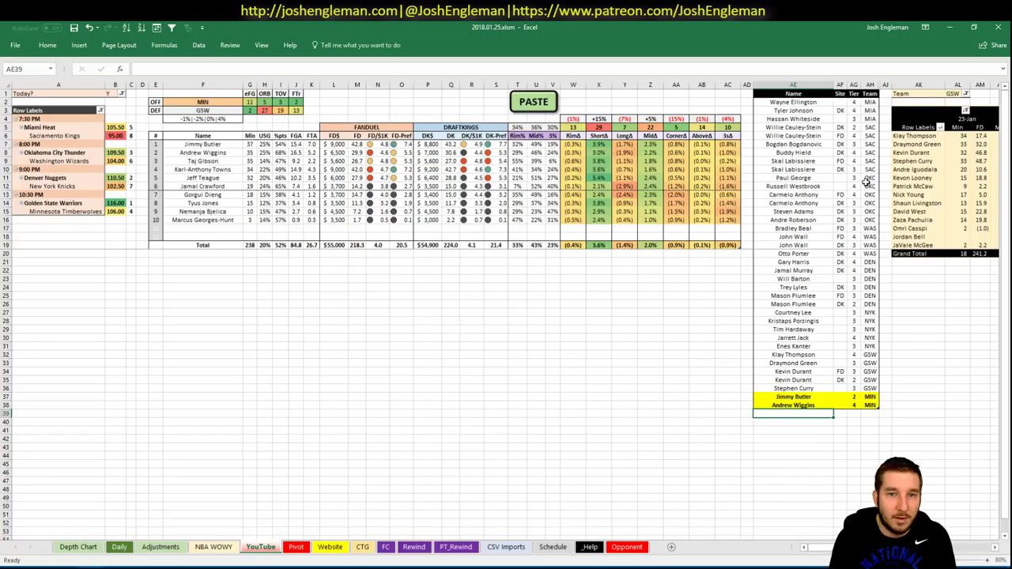
# - Set the game-log pivot table's Team filter in cell AL1 to MIN and review the Timberwolves' recent games
pyautogui.click(955, 93)
pyautogui.write('MIN')
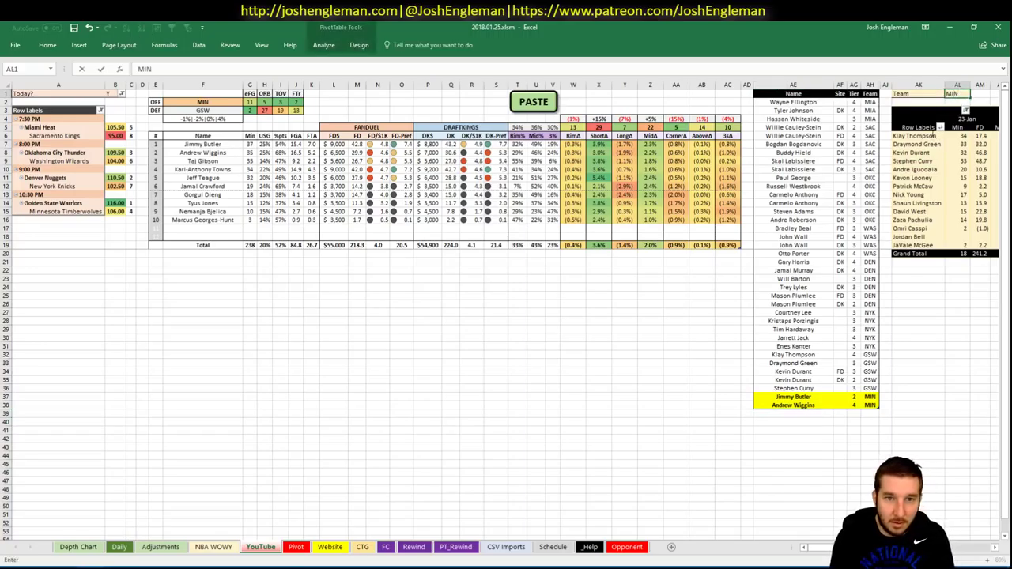
pyautogui.press('Return')
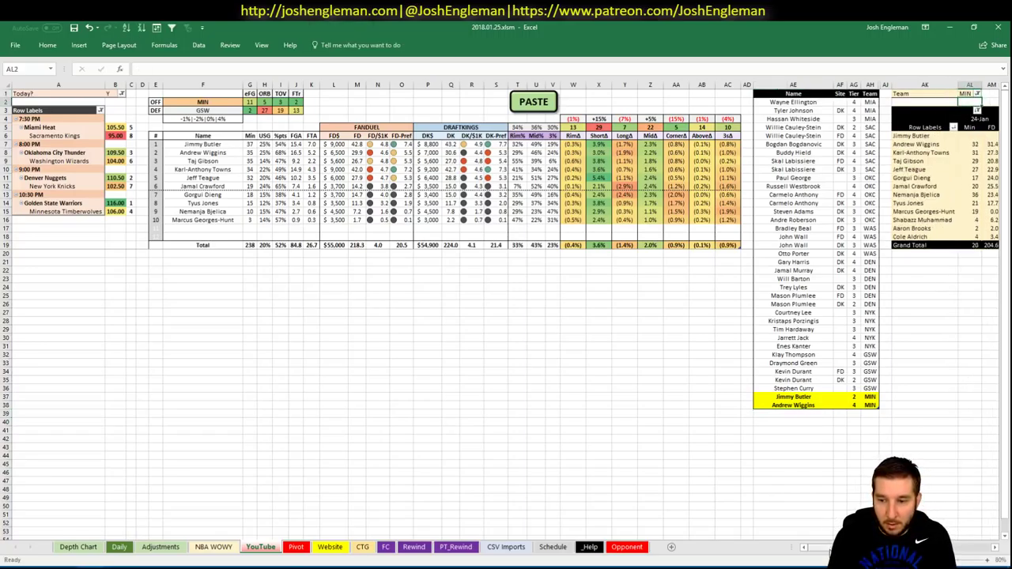
pyautogui.hscroll(5, 506, 316)
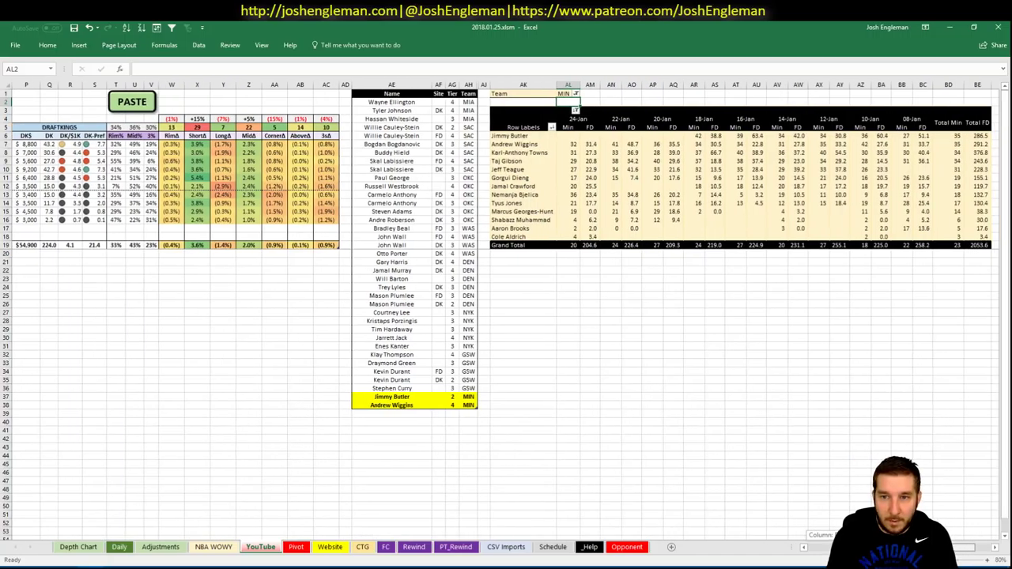
pyautogui.hscroll(-5, 776, 535)
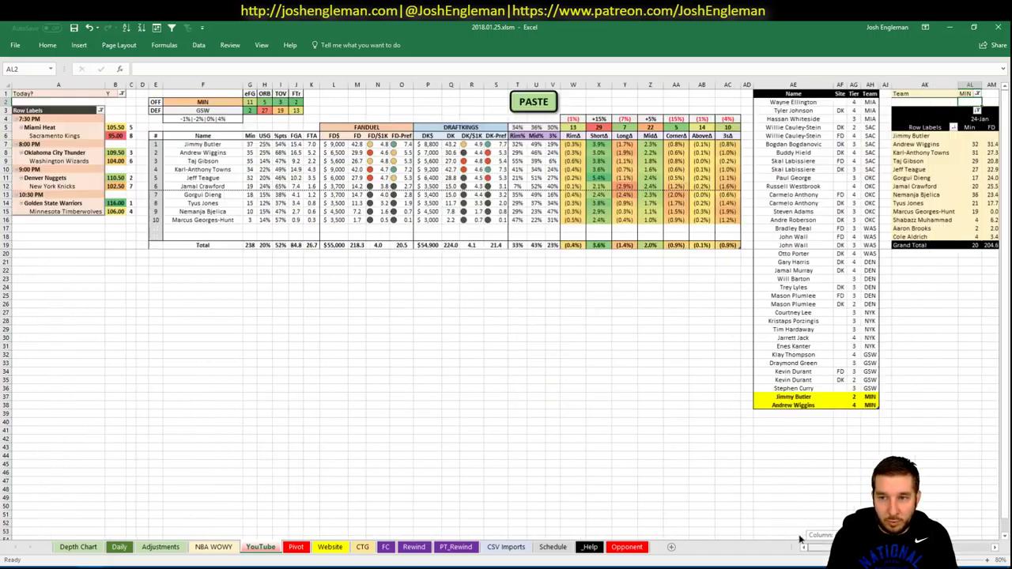
# - Add Taj Gibson to the player pool in row 39 with tier 3, leaving the site blank
pyautogui.click(783, 413)
pyautogui.write('Taj Gibson')
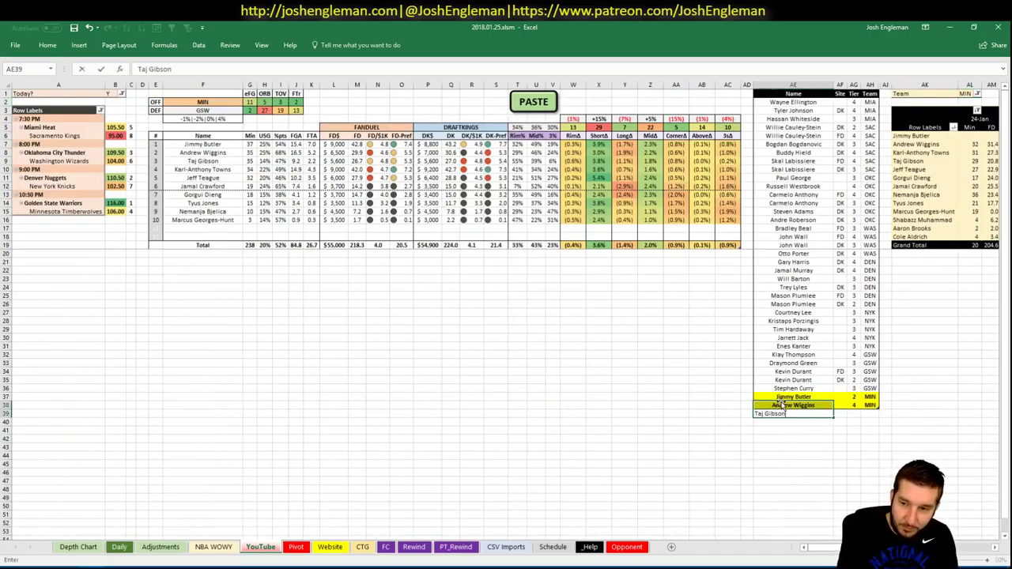
pyautogui.press('Return')
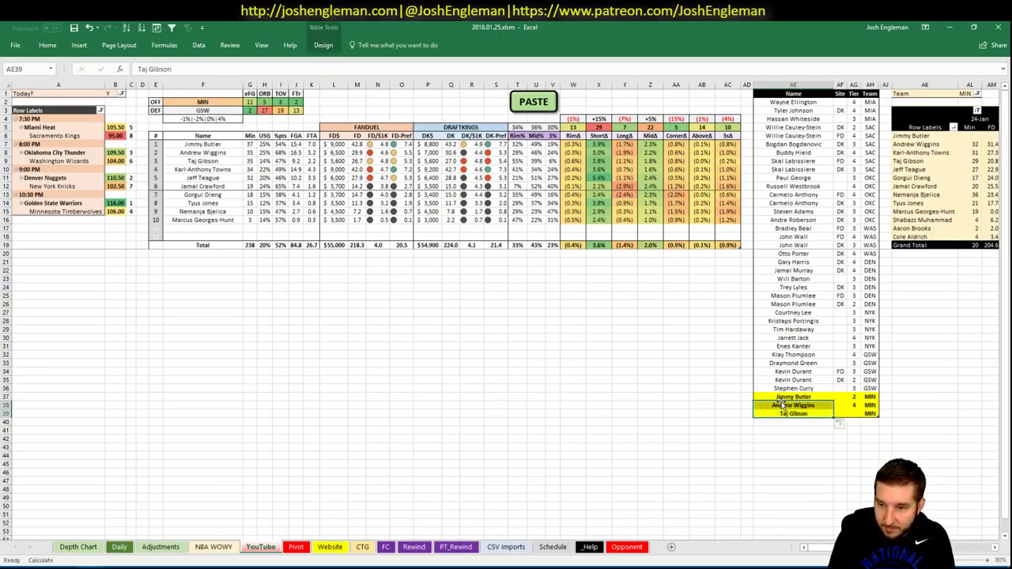
pyautogui.press('Right')
pyautogui.press('Right')
pyautogui.write('3')
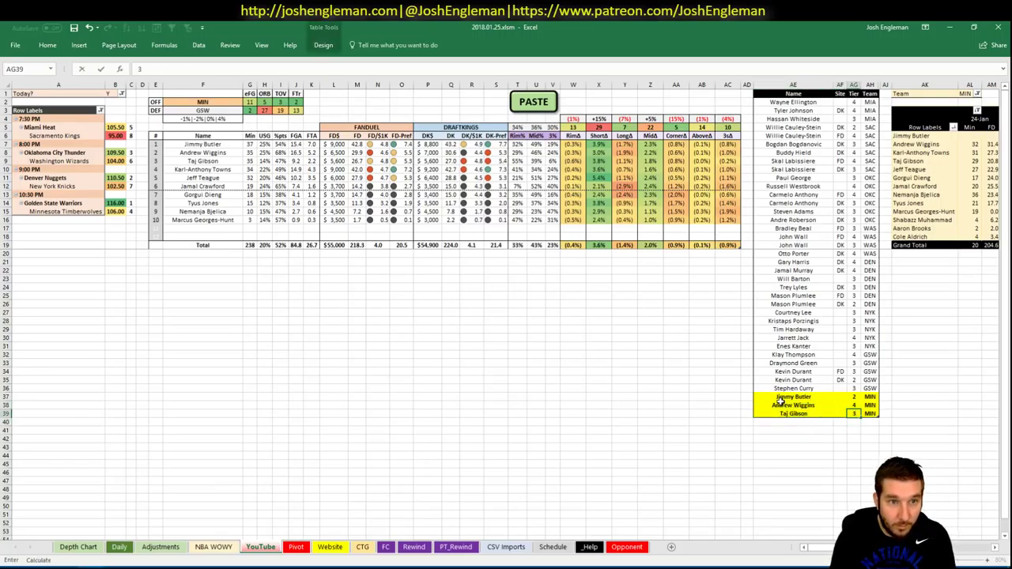
pyautogui.press('Return')
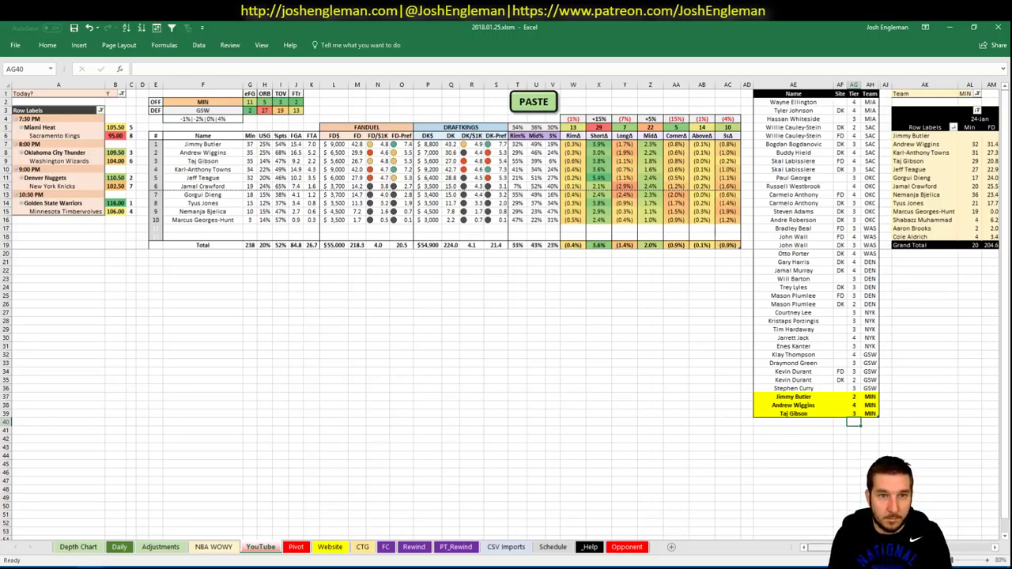
# - Move the start date of the game-log pivot's GameDate filter past 8 January 2018 to exclude the 08-Jan game
pyautogui.hscroll(7, 956, 556)
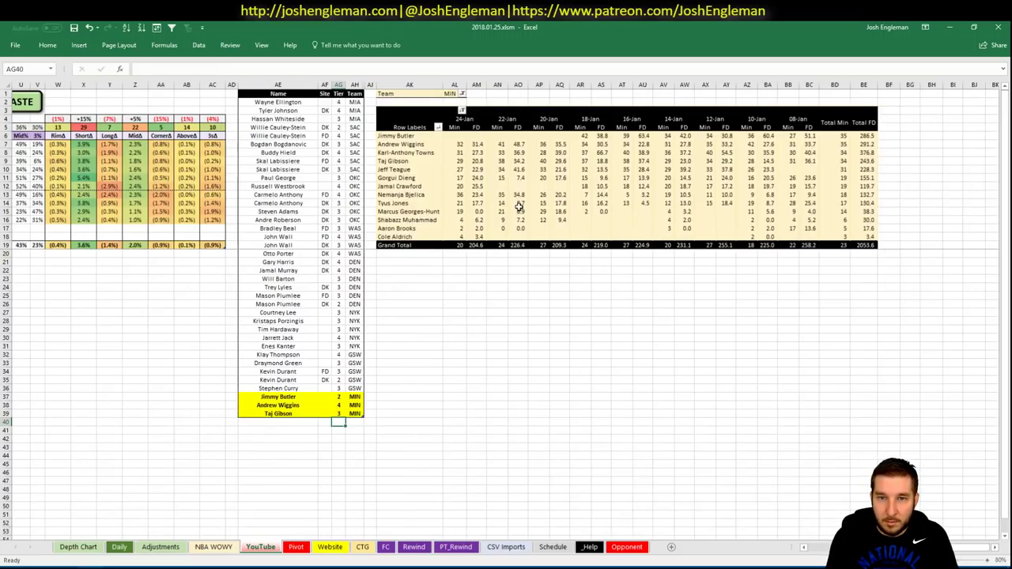
pyautogui.click(463, 110)
pyautogui.click(499, 119)
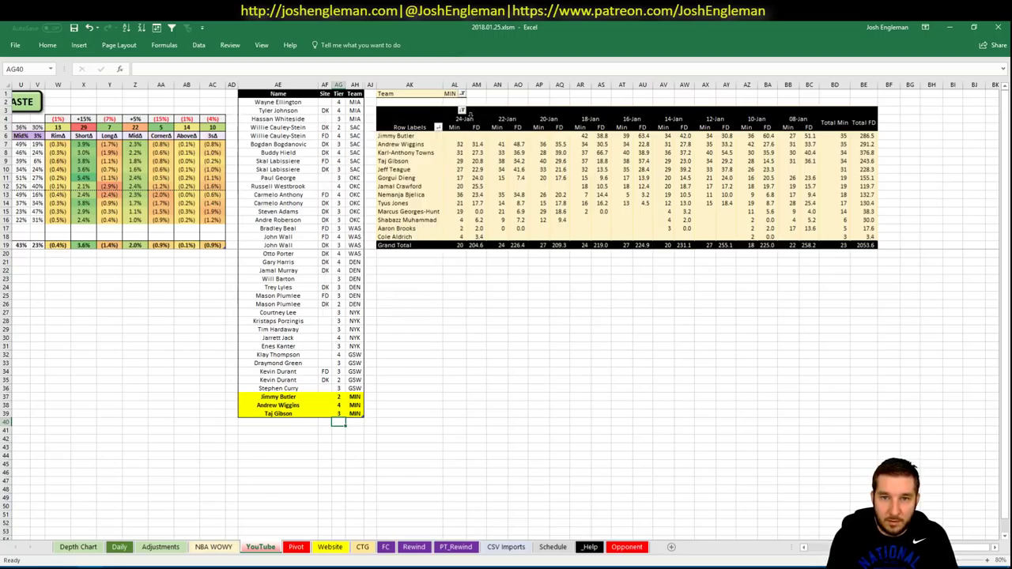
pyautogui.rightClick(470, 120)
pyautogui.moveTo(526, 184)
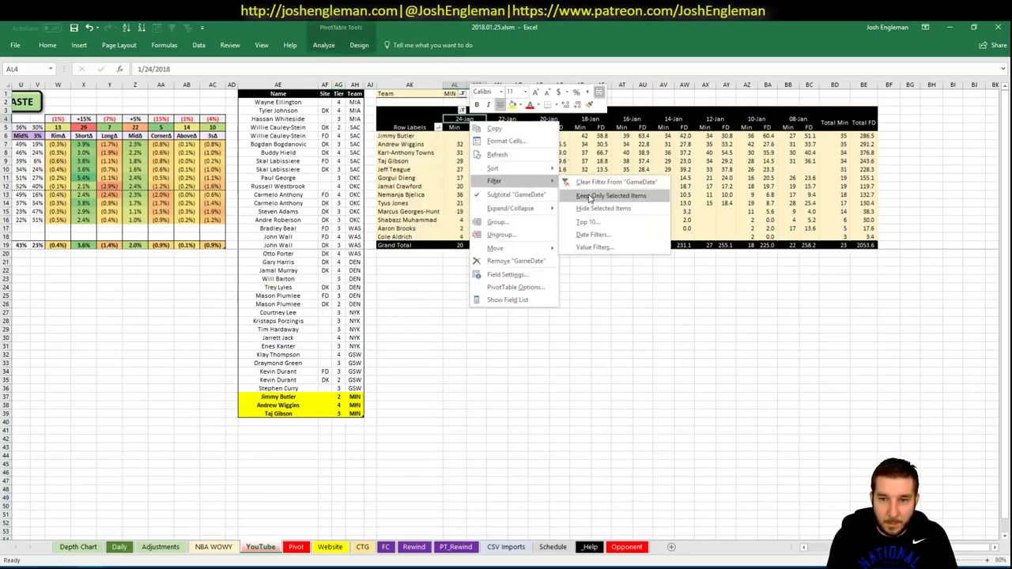
pyautogui.click(583, 249)
pyautogui.click(452, 265)
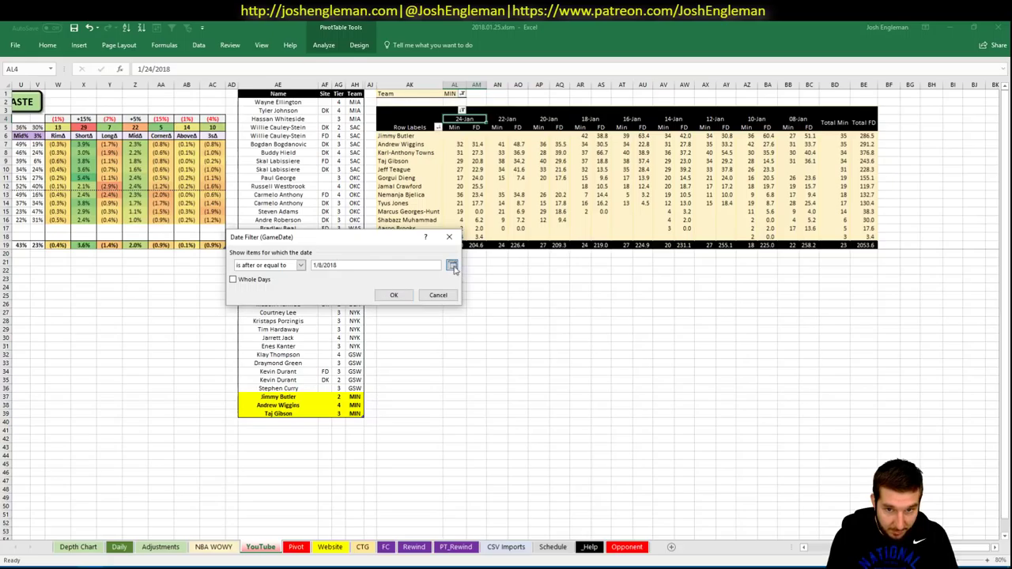
pyautogui.click(412, 316)
pyautogui.click(394, 296)
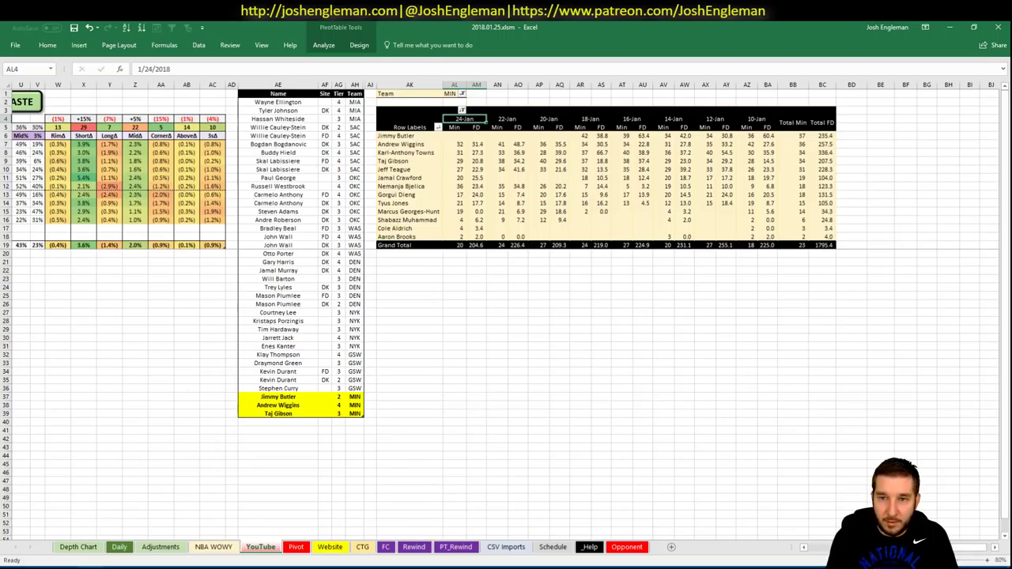
pyautogui.click(825, 547)
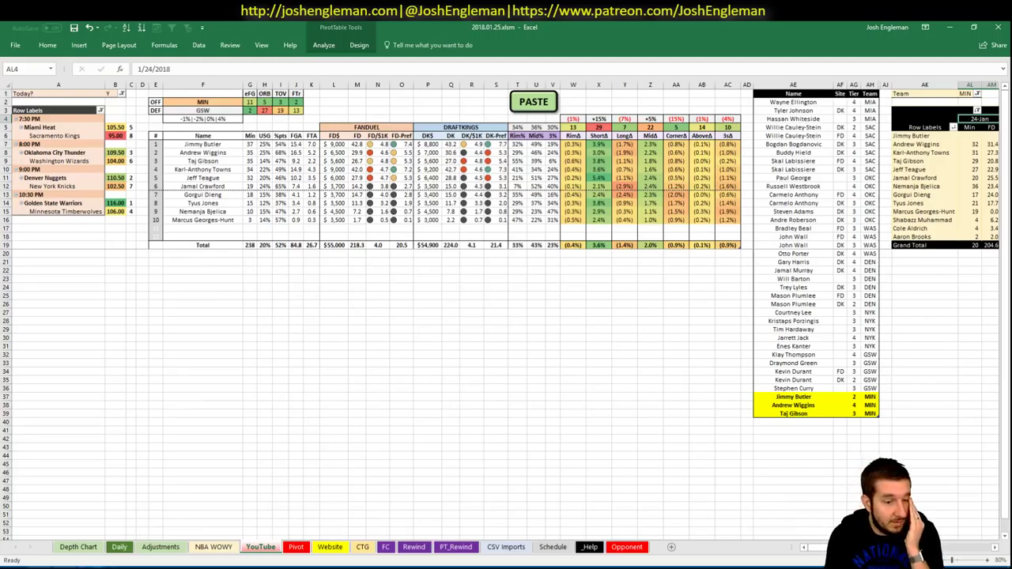
# - Switch to Fantasy Cruncher in the browser, list the FanDuel centers and view Karl-Anthony Towns' game log filtered to opponent GSW
pyautogui.hotkey('alt', 'Tab')
pyautogui.click(276, 26)
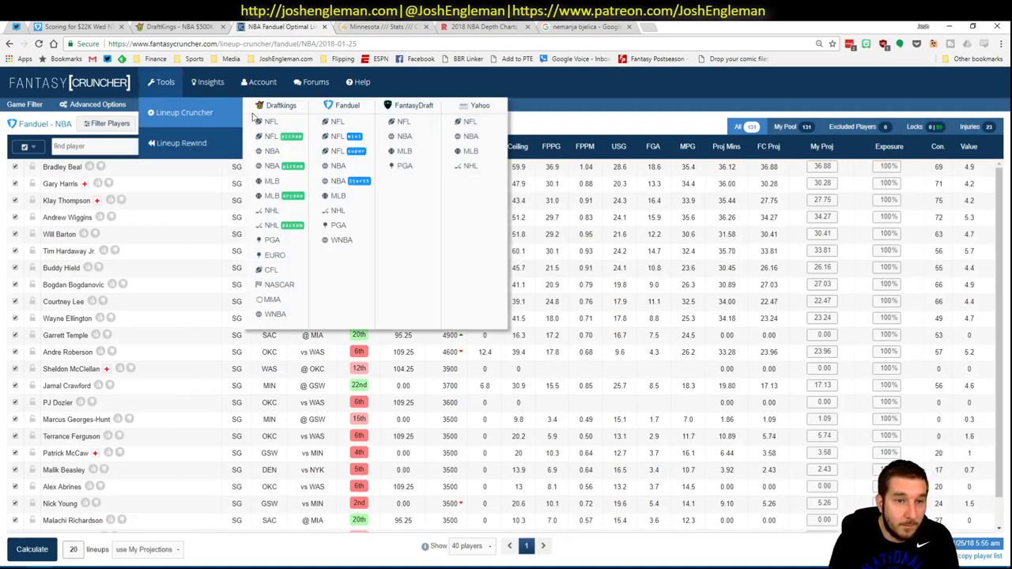
pyautogui.click(259, 124)
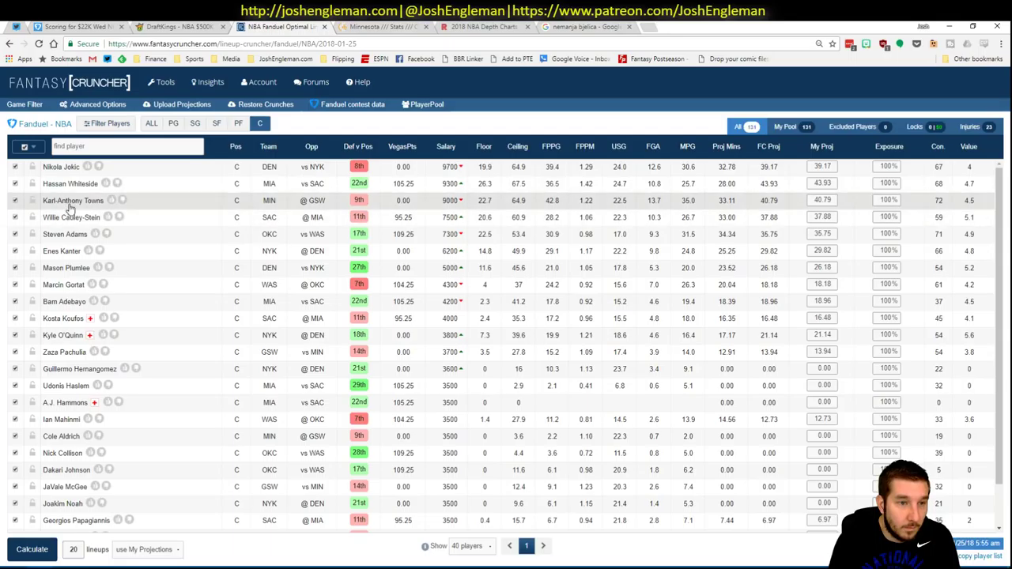
pyautogui.click(70, 202)
pyautogui.click(371, 226)
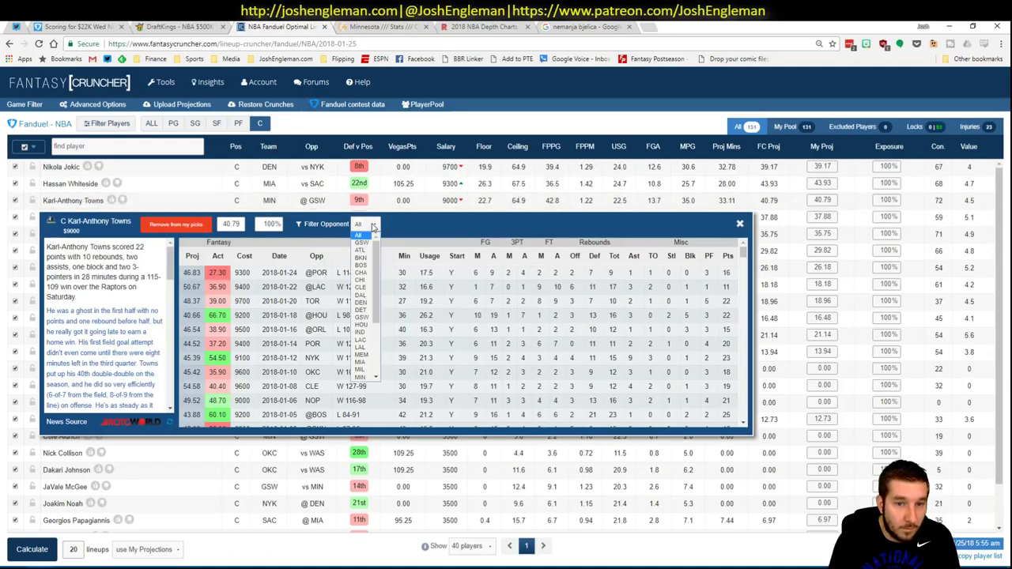
pyautogui.click(361, 242)
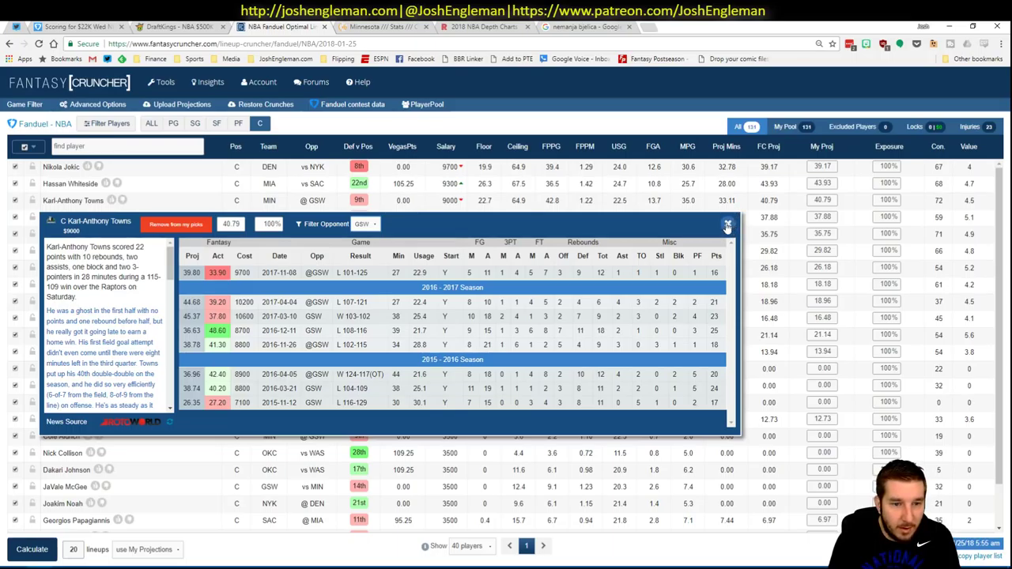
# - Close Towns' game log, switch back to the Excel workbook and add Karl-Anthony Towns to the player pool in row 40 with tier 3
pyautogui.click(728, 227)
pyautogui.hotkey('alt', 'Tab')
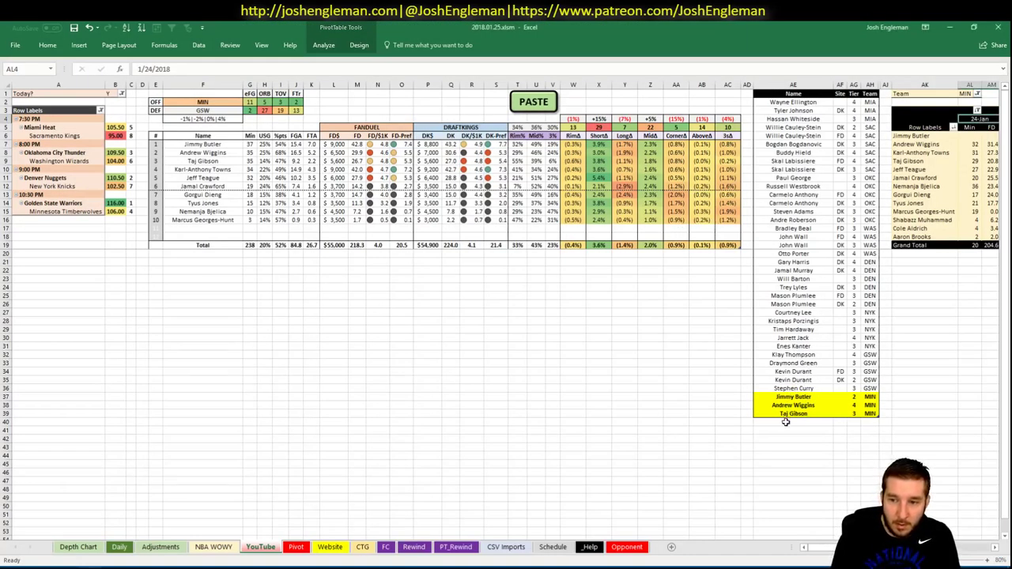
pyautogui.click(783, 420)
pyautogui.write('Karl-Anth')
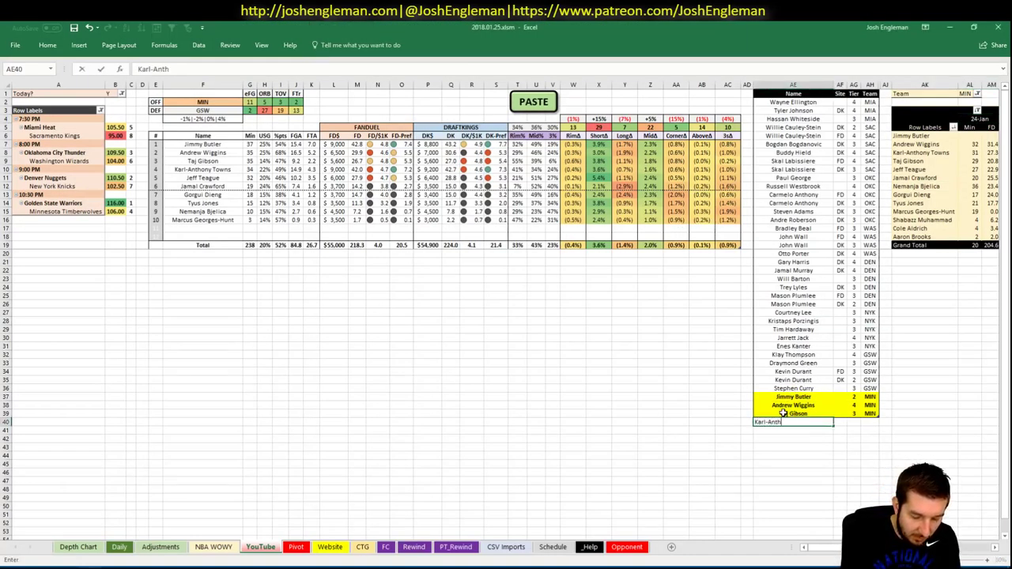
pyautogui.write('ony Towns')
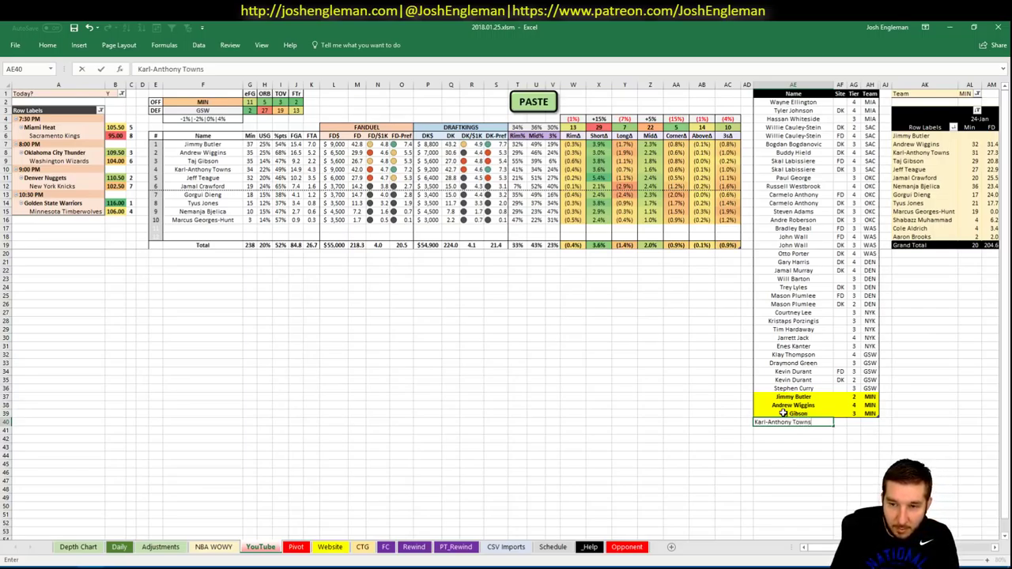
pyautogui.press('Tab')
pyautogui.press('Tab')
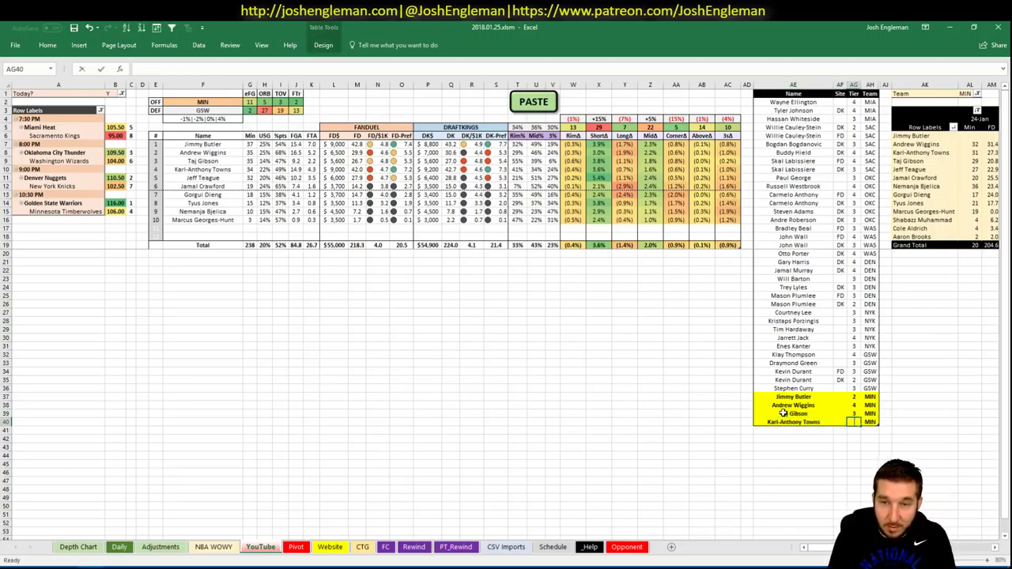
pyautogui.write('3')
pyautogui.press('Return')
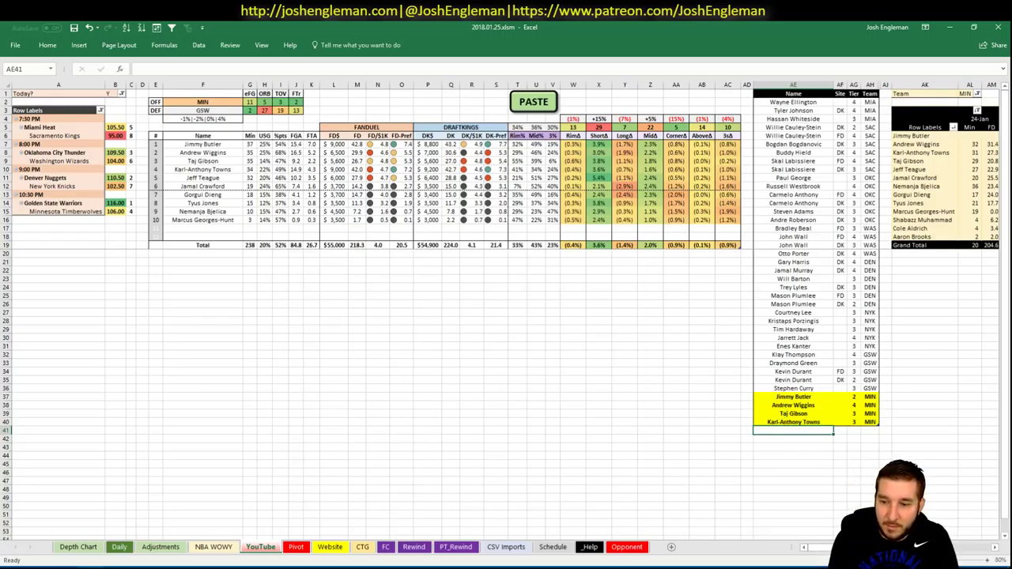
# - Check the Timberwolves' game-log pivot and add Jeff Teague to the player pool in row 41 with tier 3, leaving the site blank
pyautogui.hscroll(6, 506, 311)
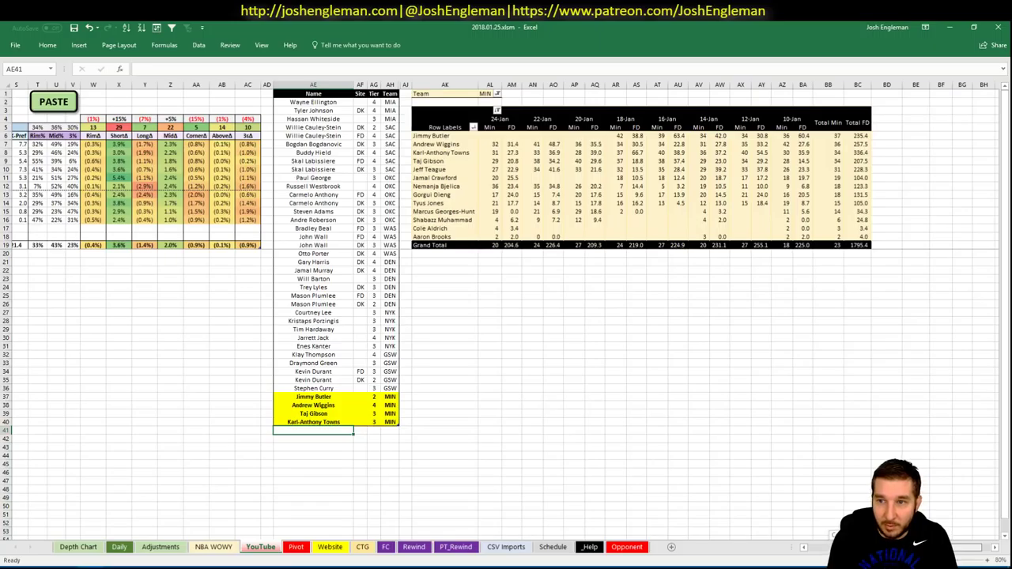
pyautogui.hscroll(-6, 791, 530)
pyautogui.write('Jeff Teague')
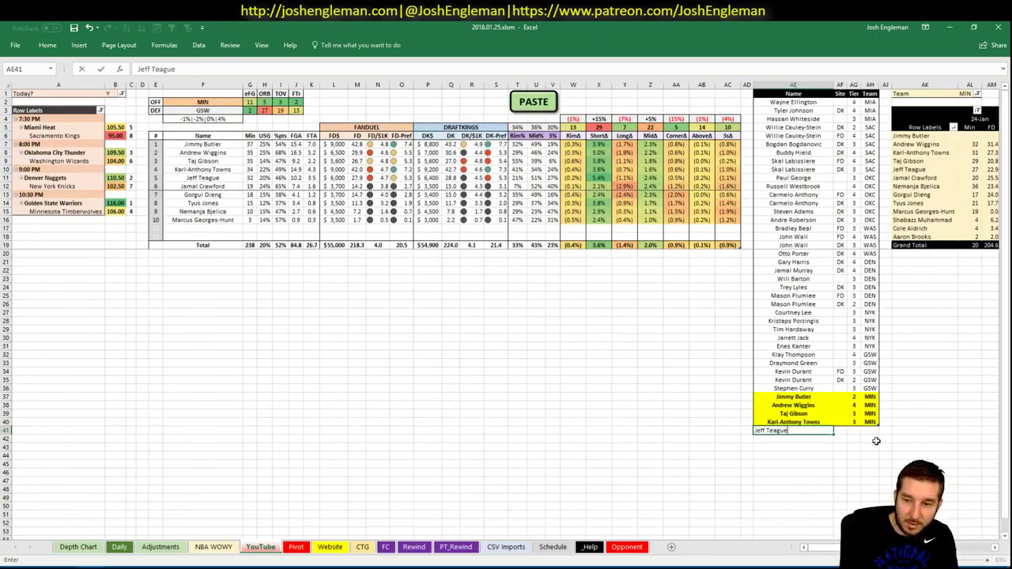
pyautogui.press('Tab')
pyautogui.press('Tab')
pyautogui.write('3')
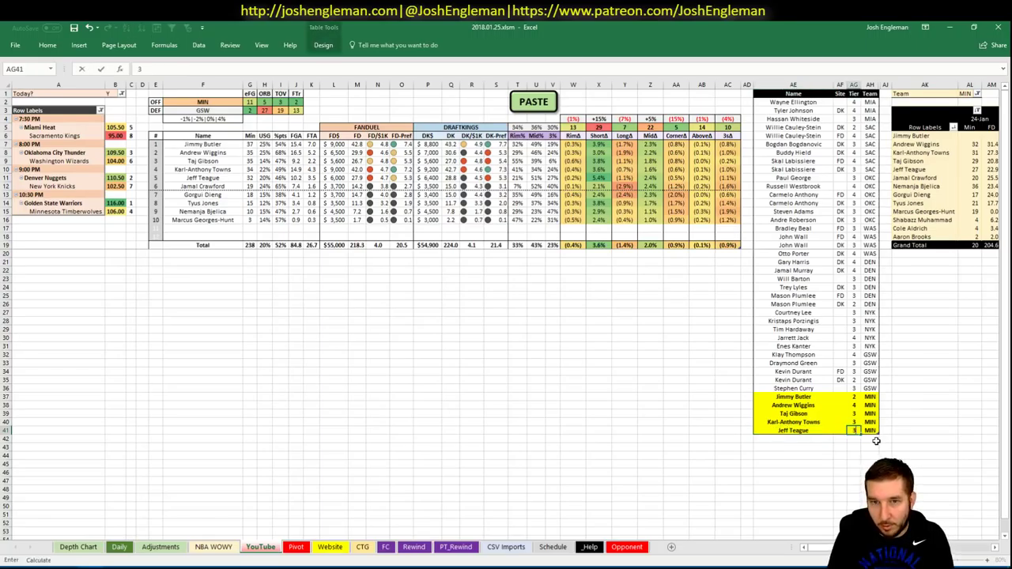
pyautogui.click(574, 394)
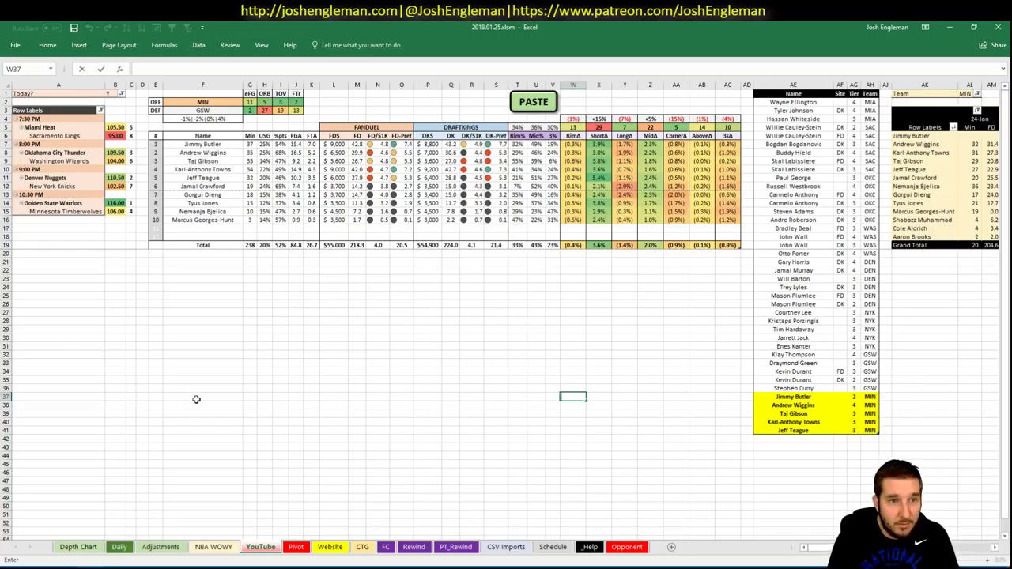
# - On the Daily sheet, review the FanDuel projections, expand the grouped player-list columns, refresh the data and copy the projections
pyautogui.click(119, 546)
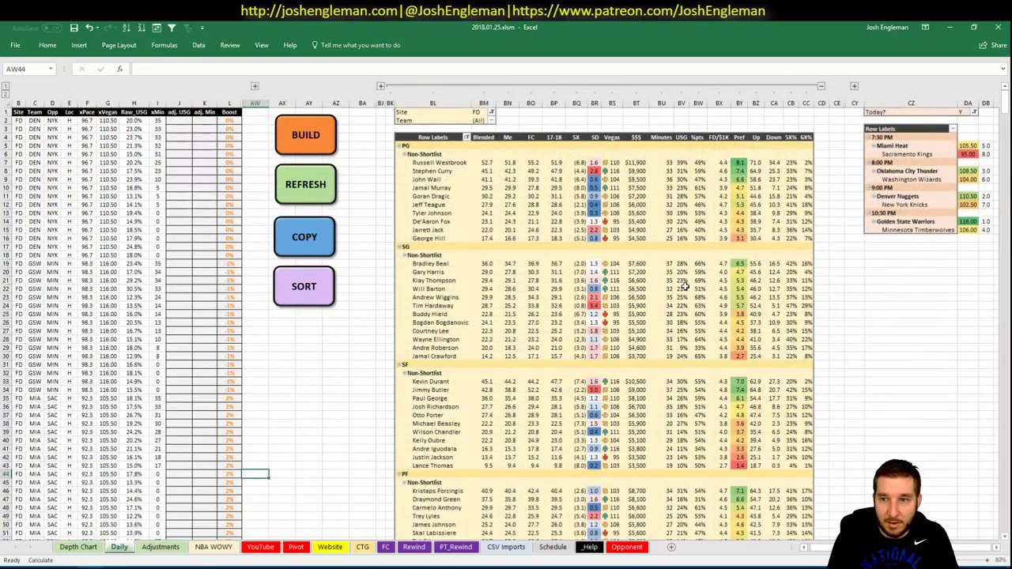
pyautogui.scroll(-7, 807, 304)
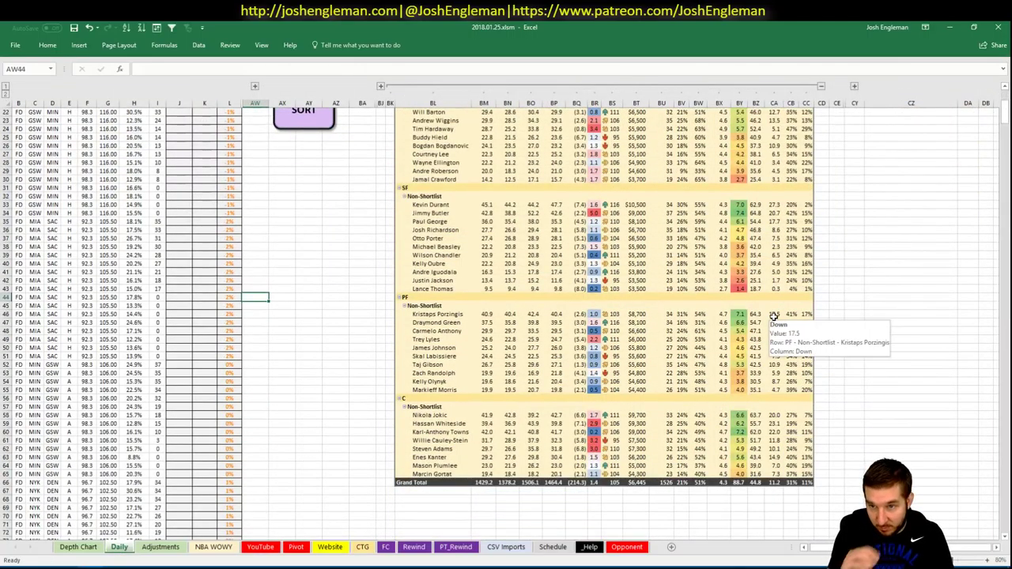
pyautogui.scroll(7, 772, 324)
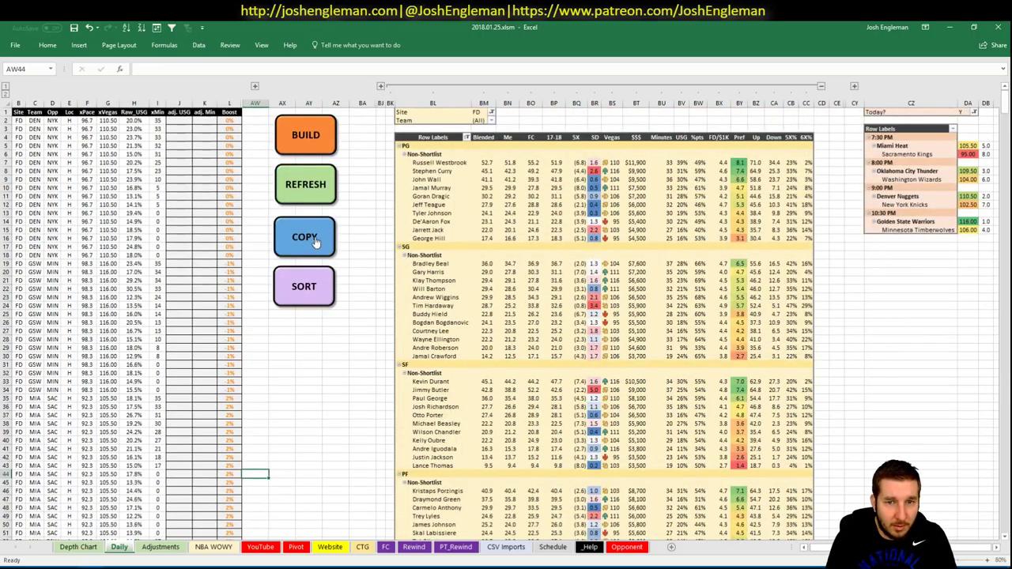
pyautogui.scroll(-2, 382, 234)
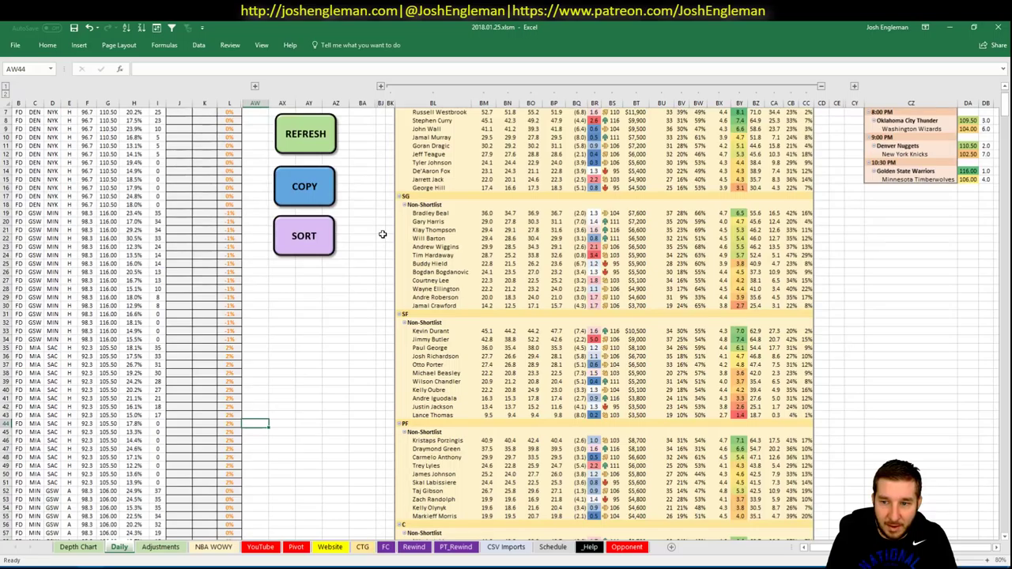
pyautogui.scroll(-5, 382, 233)
pyautogui.scroll(8, 382, 233)
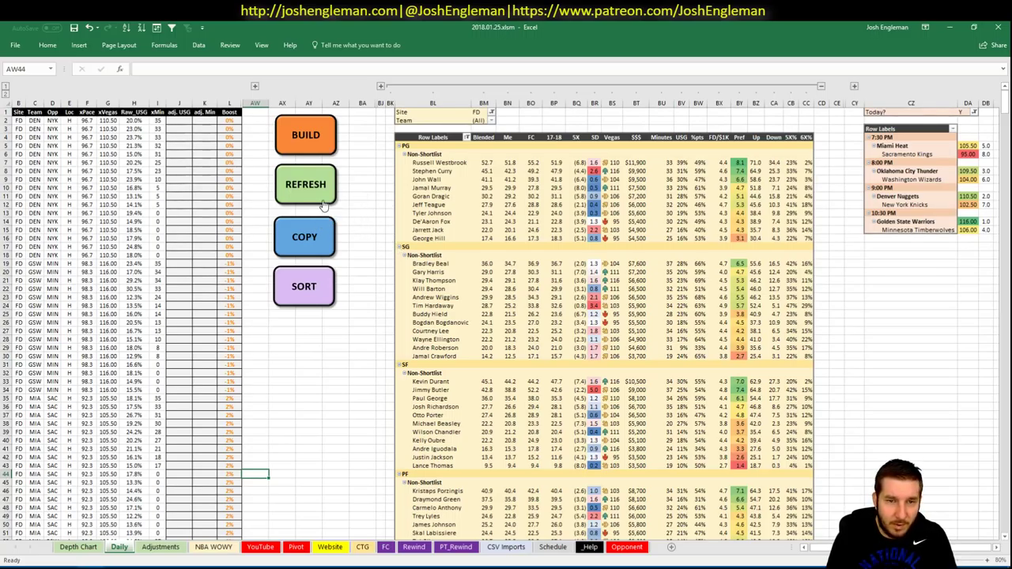
pyautogui.click(380, 86)
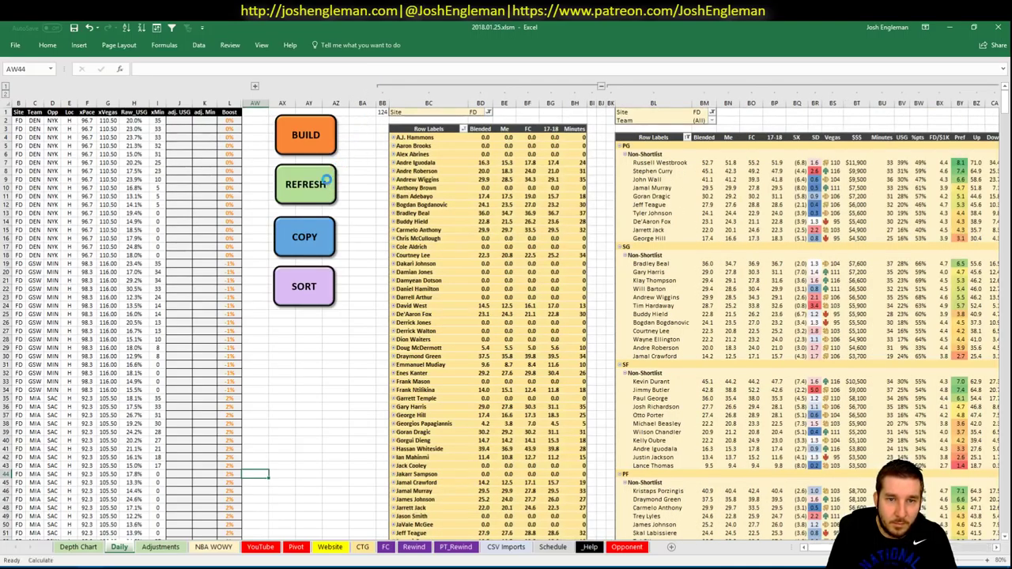
pyautogui.click(326, 184)
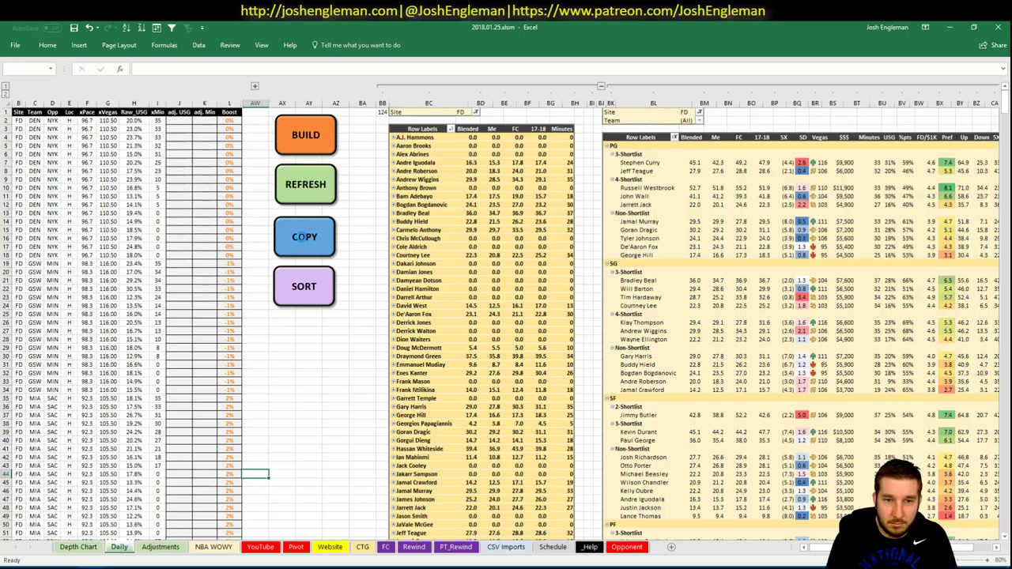
pyautogui.click(304, 237)
# - Switch to Fantasy Cruncher, upload the copied projections for the 2018-01-25 FanDuel slate and return to the lineup cruncher
pyautogui.hotkey('alt', 'Tab')
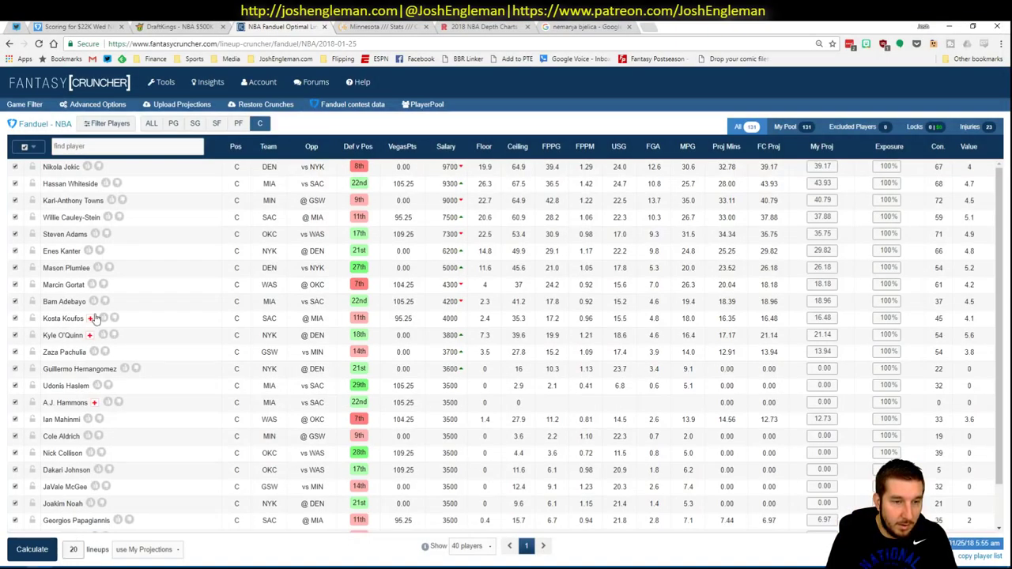
pyautogui.click(170, 104)
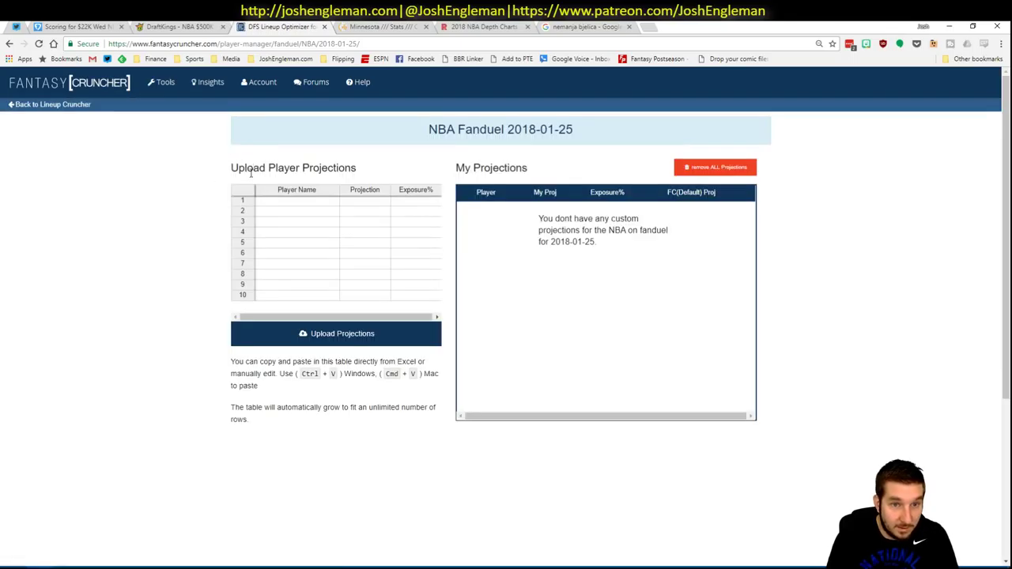
pyautogui.click(267, 204)
pyautogui.hotkey('ctrl', 'v')
pyautogui.click(361, 333)
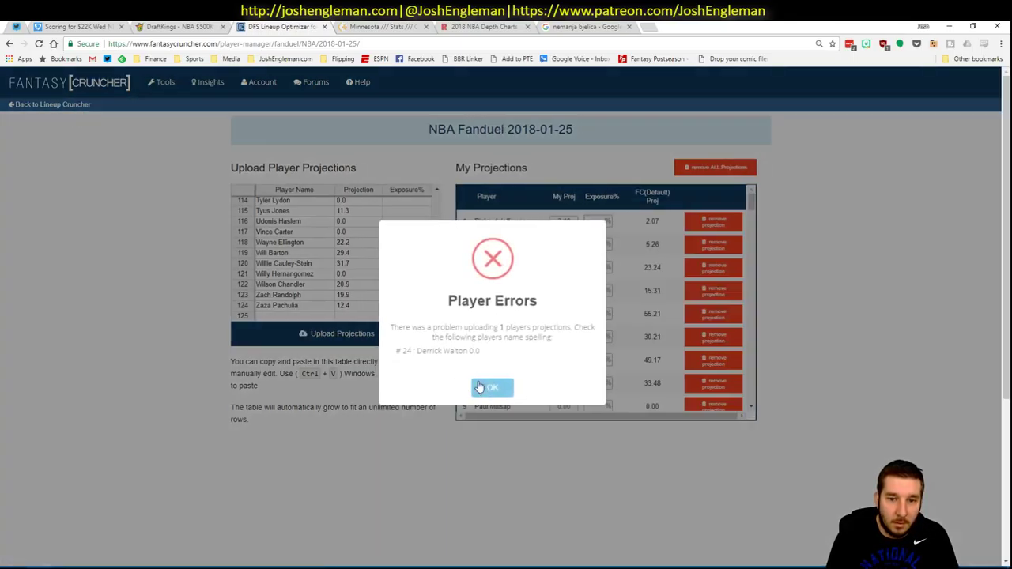
pyautogui.click(492, 387)
pyautogui.click(54, 107)
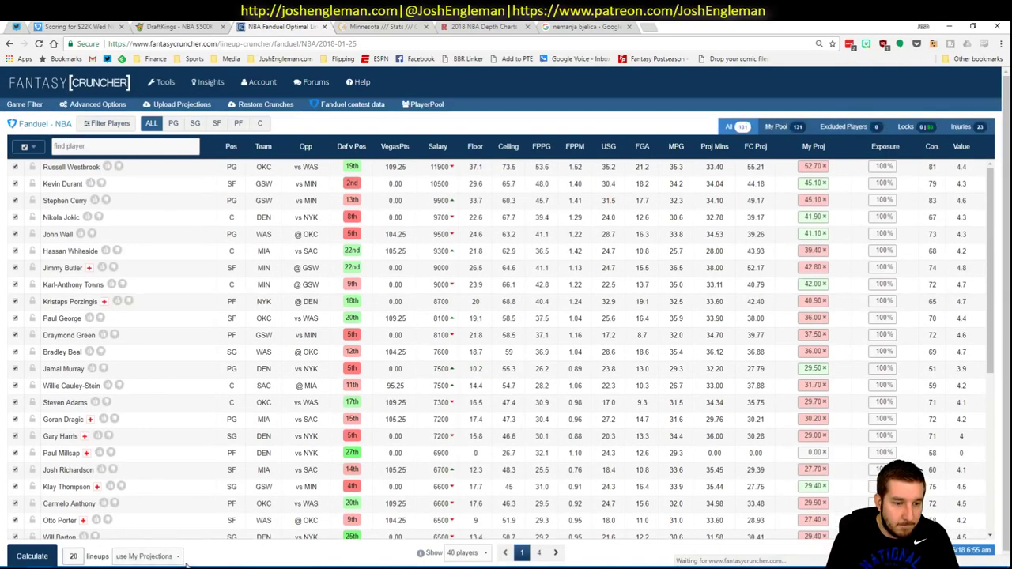
# - Set the lineup count to 50 and the randomness to 10%, and calculate the FanDuel lineups using My Projections
pyautogui.doubleClick(73, 550)
pyautogui.write('50')
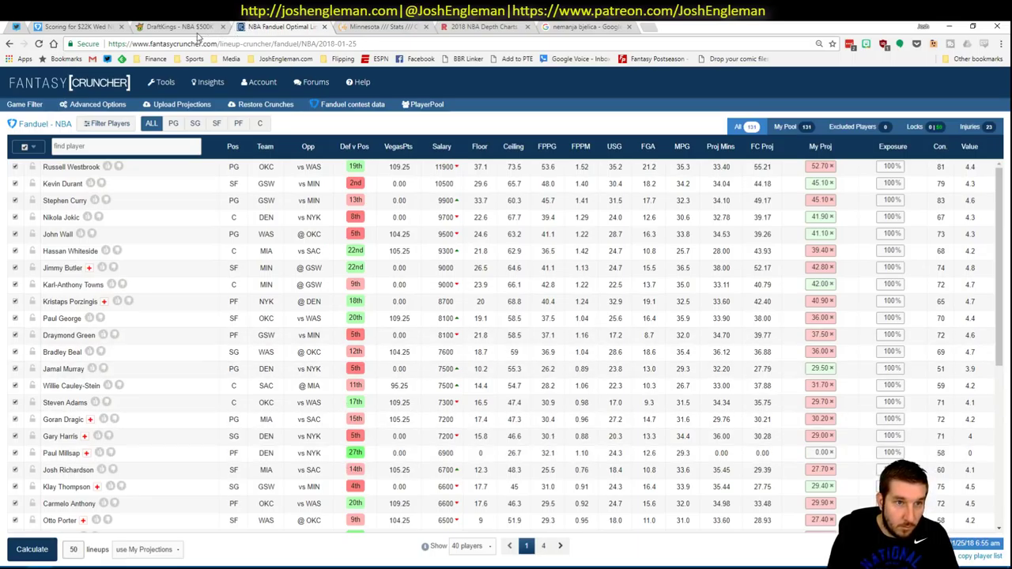
pyautogui.click(85, 104)
pyautogui.moveTo(316, 372); pyautogui.dragTo(325, 374)
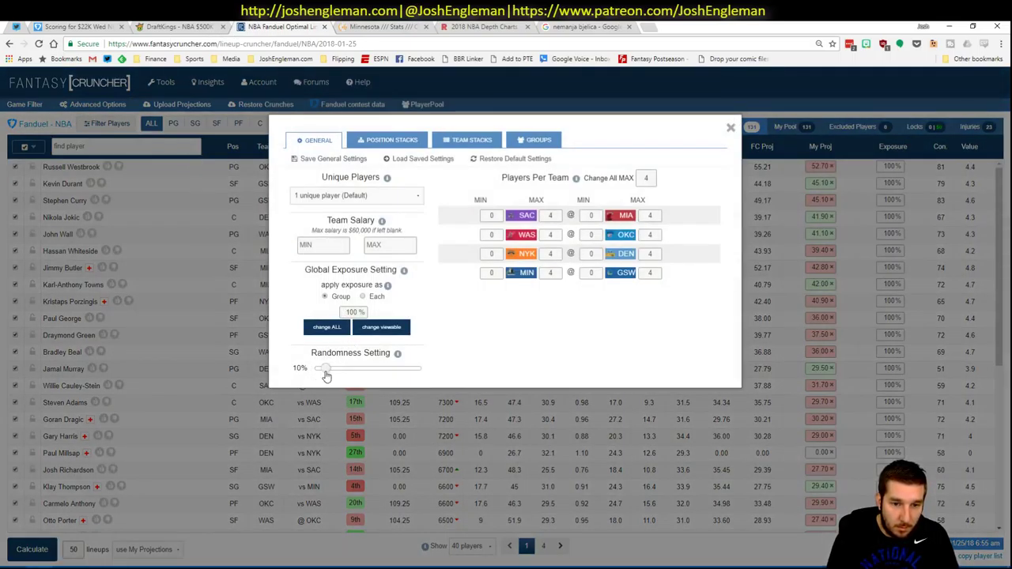
pyautogui.click(731, 128)
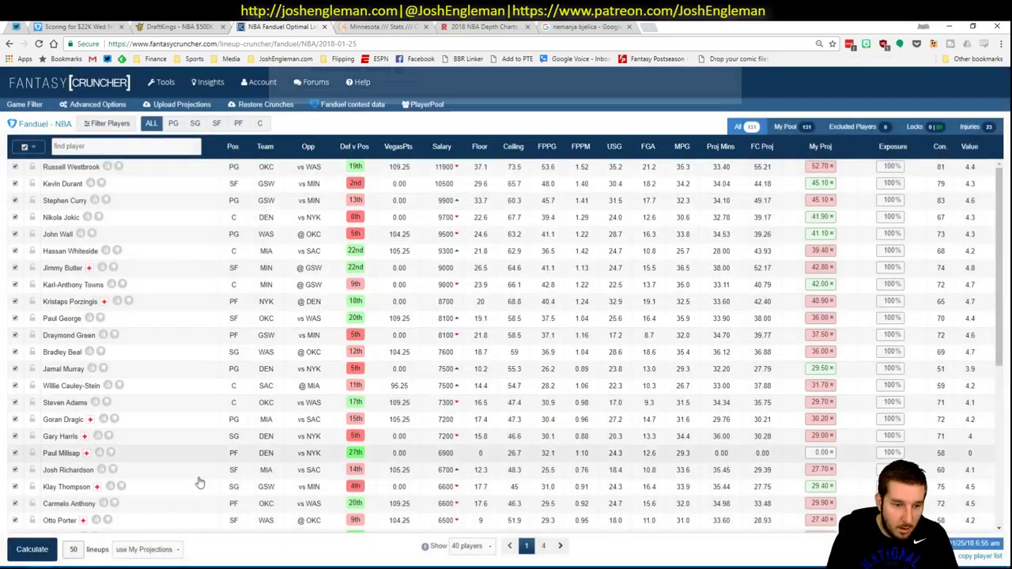
pyautogui.click(32, 550)
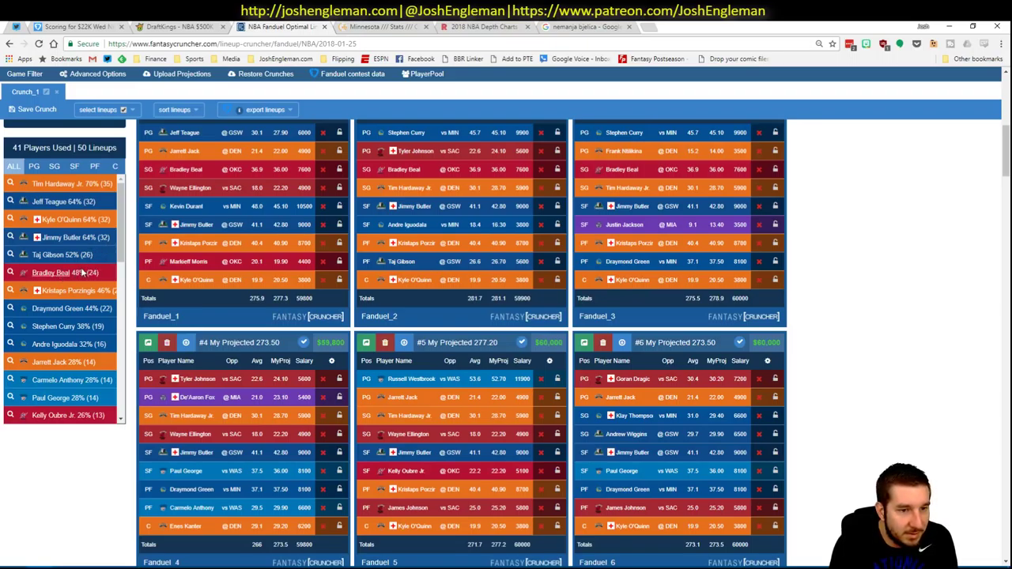
# - Collapse the grouped player-list columns on the workbook's Daily sheet and compare the tiered shortlist with the calculated lineups in Fantasy Cruncher
pyautogui.hotkey('alt', 'Tab')
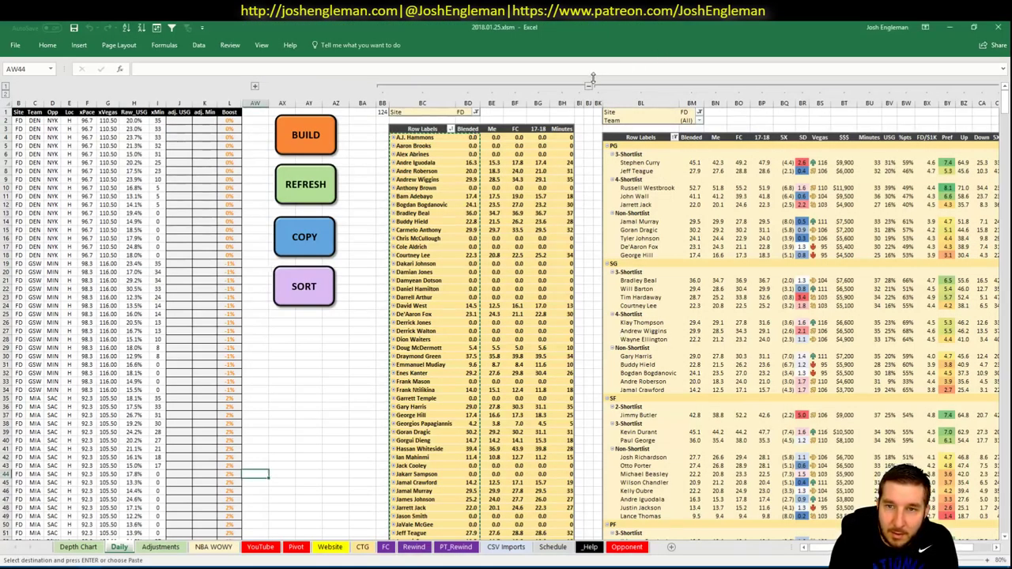
pyautogui.hscroll(3, 748, 353)
pyautogui.click(841, 378)
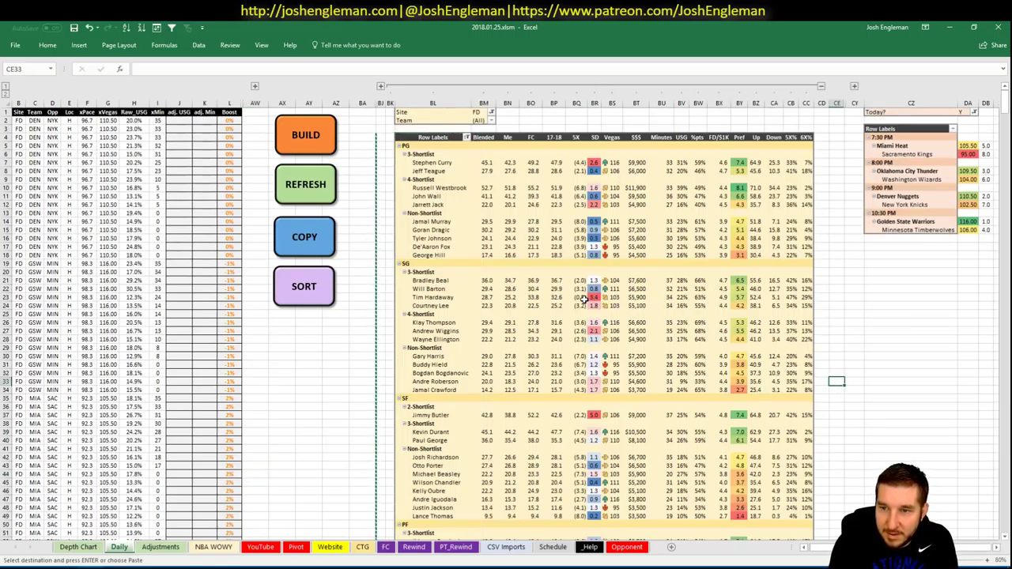
pyautogui.hotkey('alt', 'Tab')
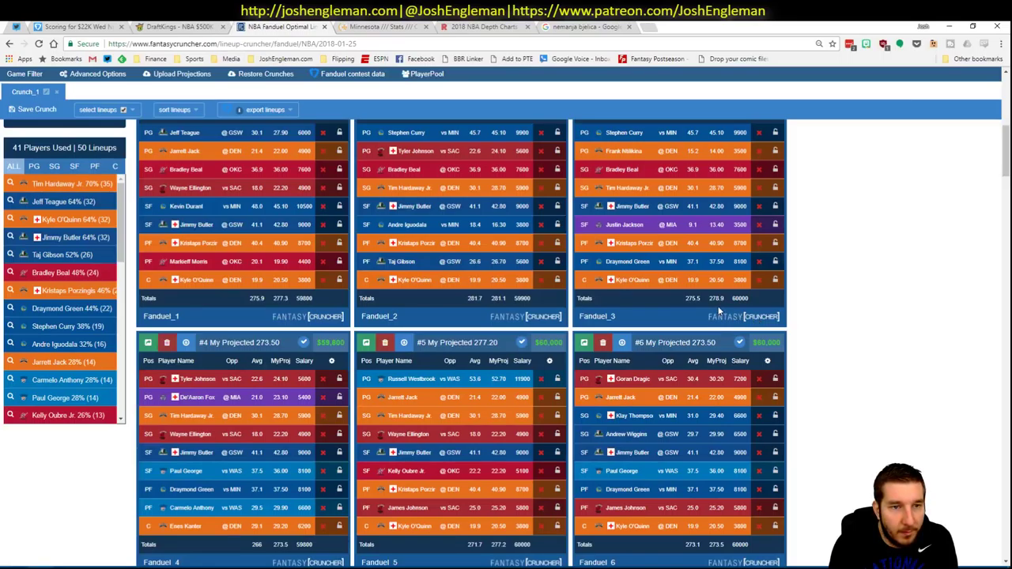
pyautogui.hotkey('alt', 'Tab')
pyautogui.hotkey('alt', 'Tab')
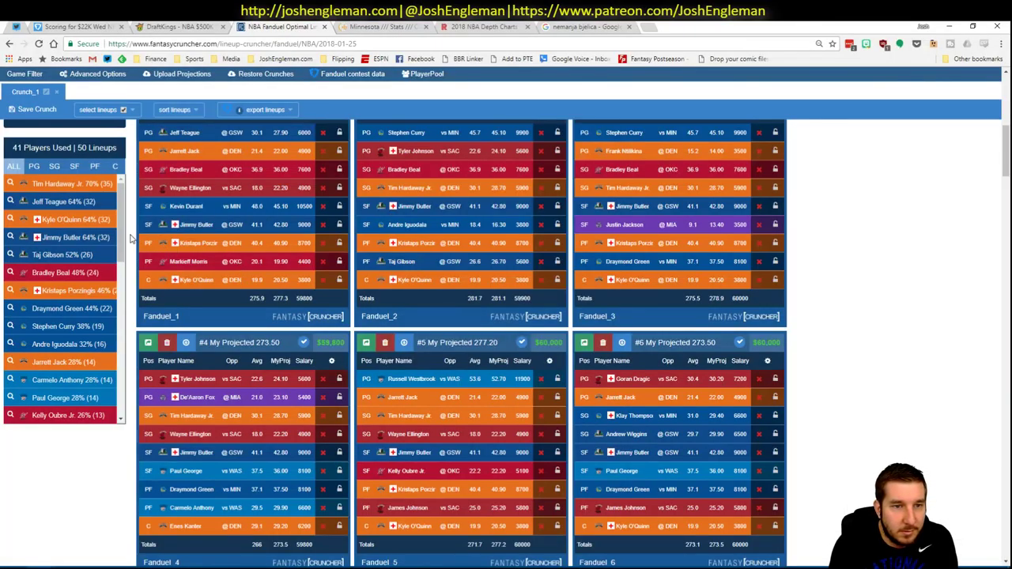
# - Filter the calculated lineups to those containing Tim Hardaway Jr., Bradley Beal and Enes Kanter, inspect them and remove the filter
pyautogui.click(33, 184)
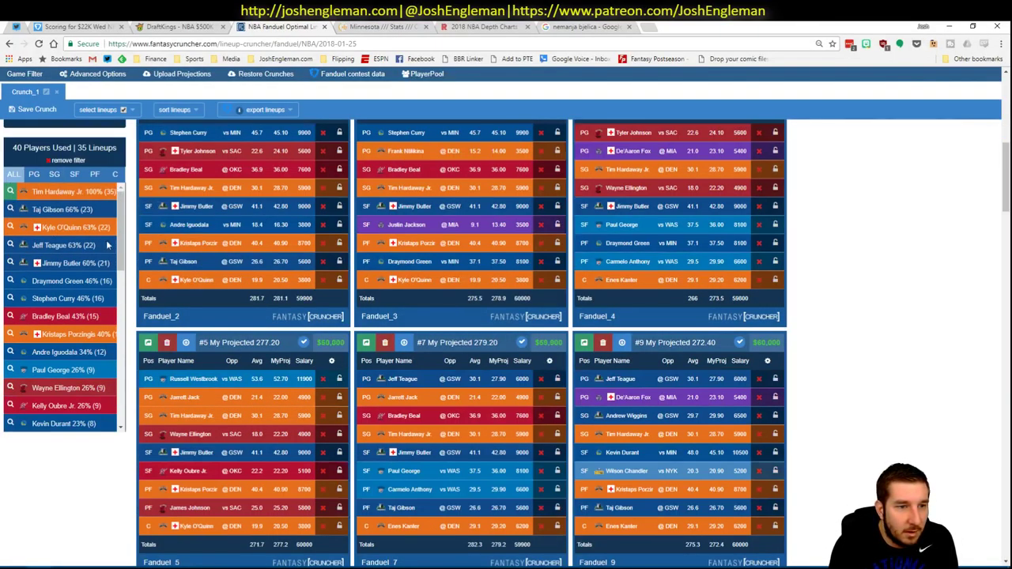
pyautogui.click(10, 316)
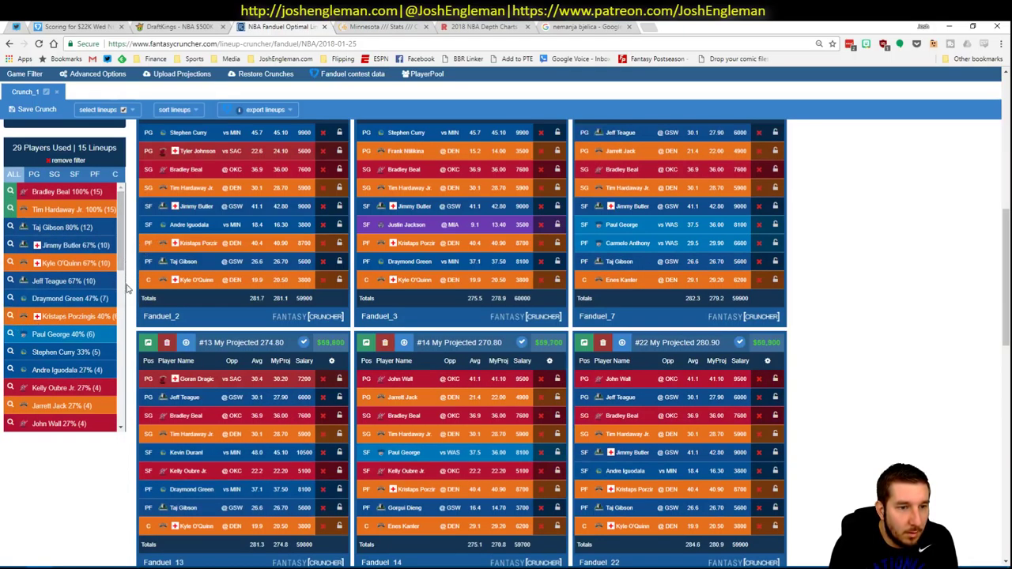
pyautogui.click(119, 175)
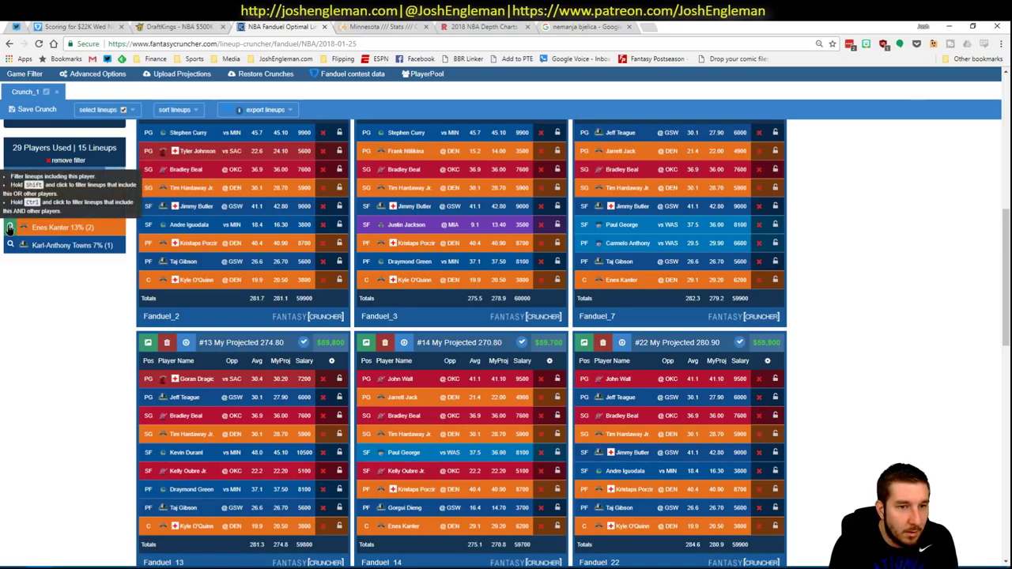
pyautogui.click(9, 228)
pyautogui.scroll(1, 547, 335)
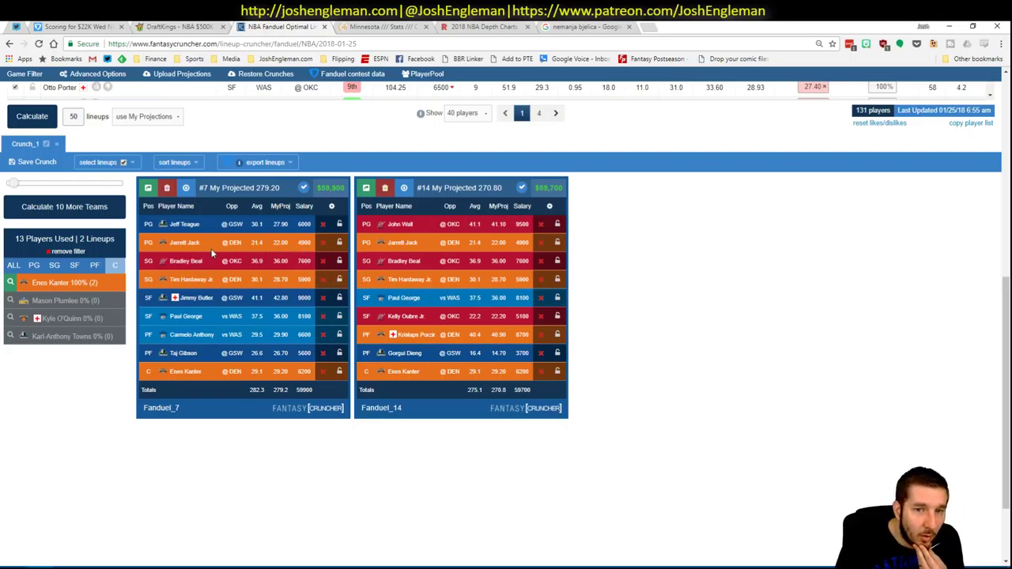
pyautogui.click(84, 251)
# - Switch to the Excel workbook and review the shortlist tiers for every position on the Daily sheet
pyautogui.hotkey('alt', 'Tab')
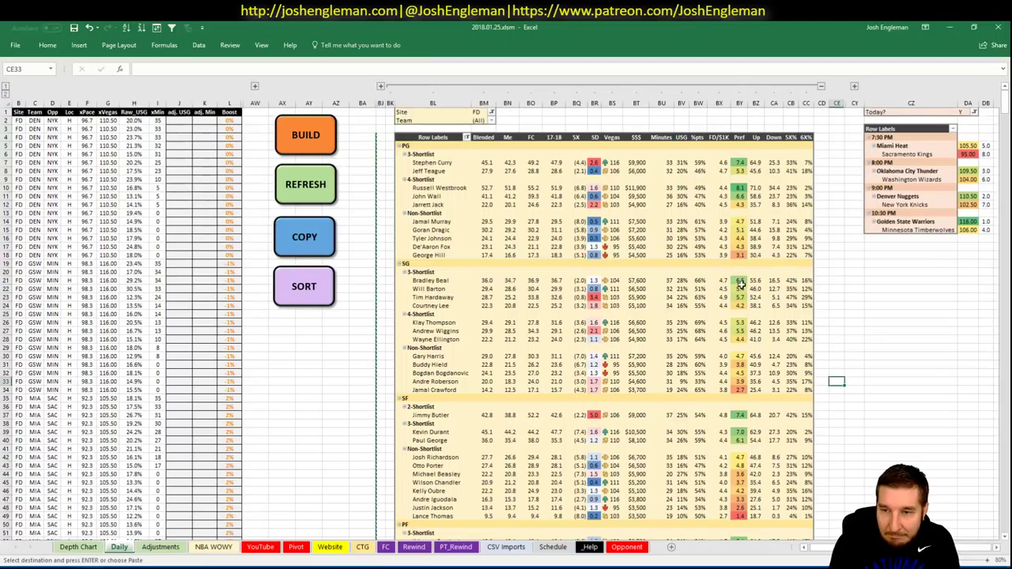
pyautogui.scroll(-12, 750, 288)
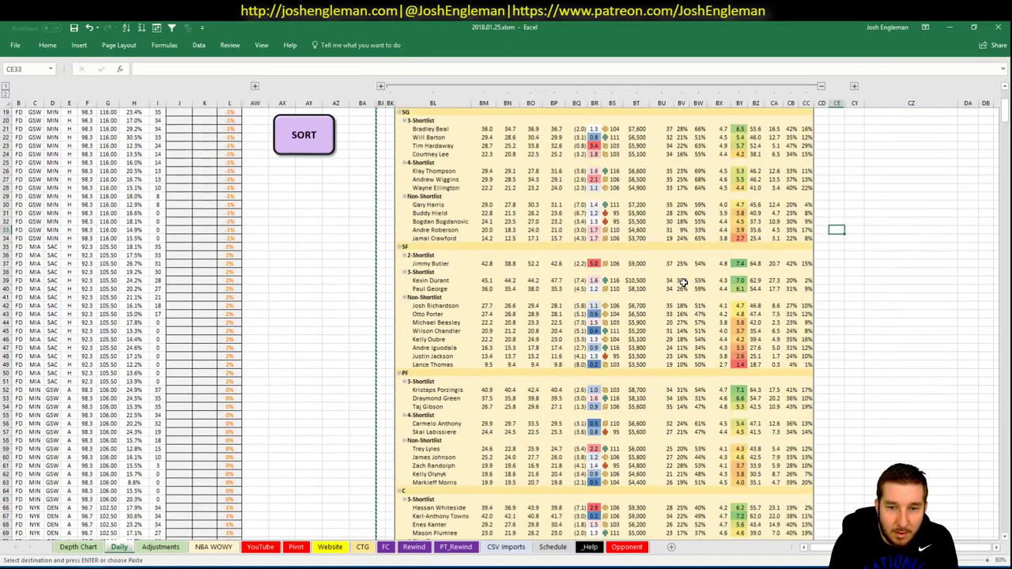
pyautogui.scroll(10, 684, 280)
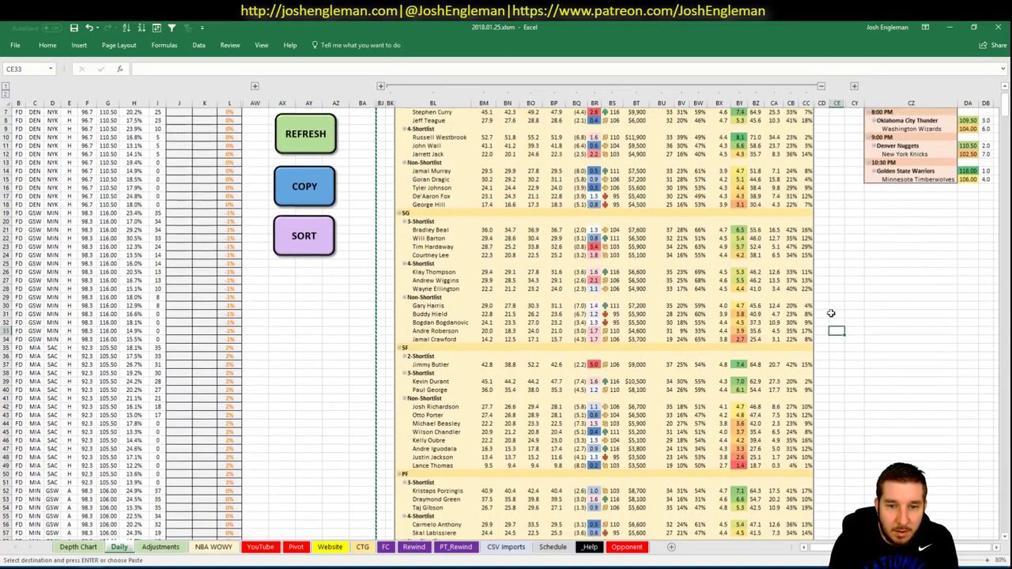
# - Switch to Fantasy Cruncher and filter the calculated FanDuel lineups to those containing Jimmy Butler
pyautogui.hotkey('alt', 'Tab')
pyautogui.click(74, 257)
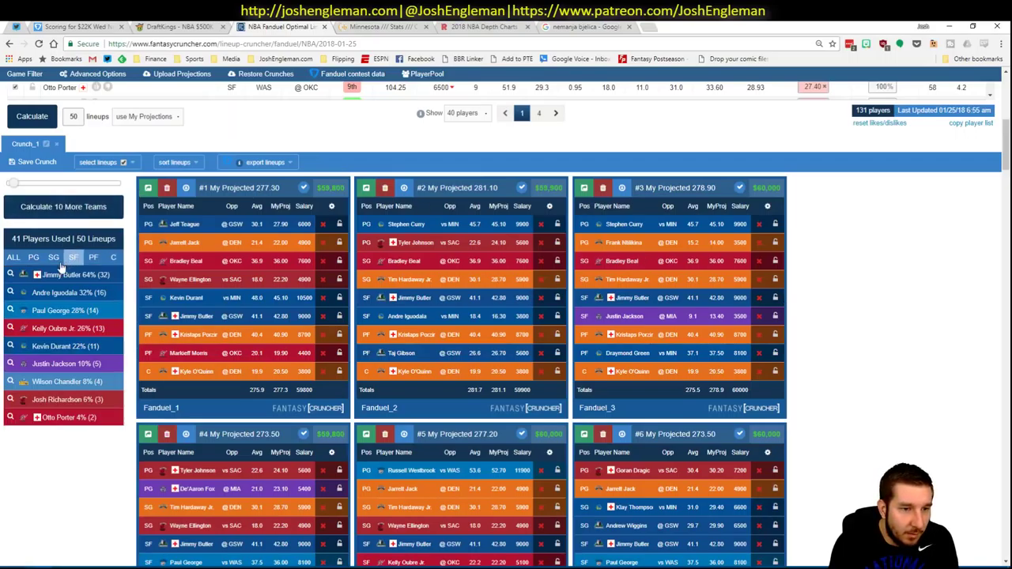
pyautogui.click(11, 276)
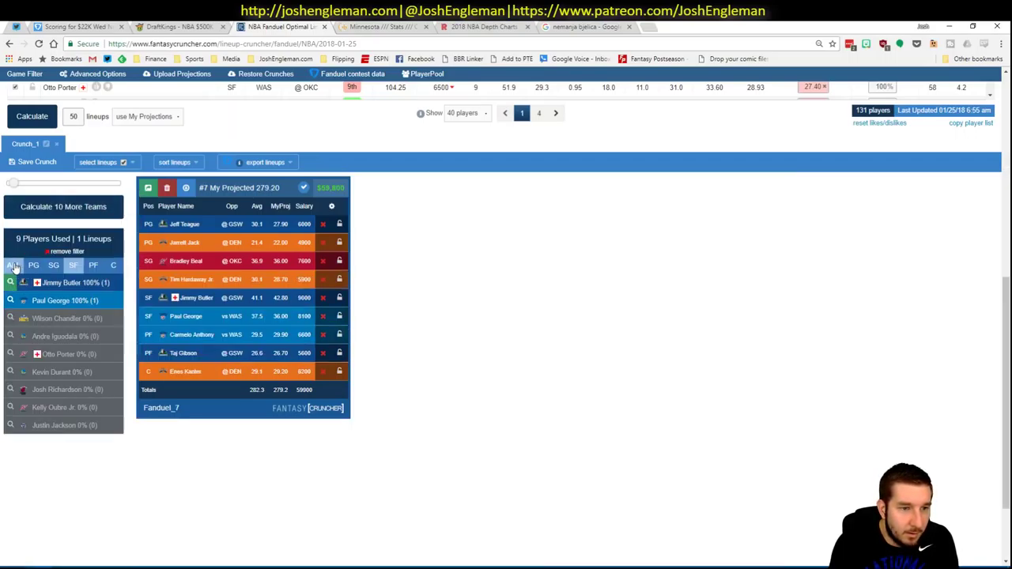
pyautogui.click(59, 251)
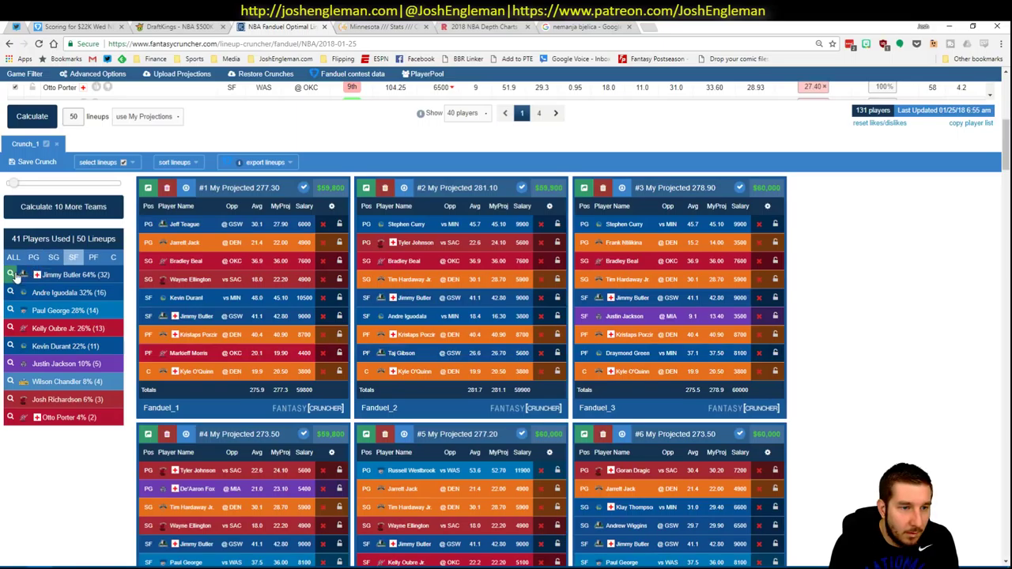
pyautogui.click(11, 274)
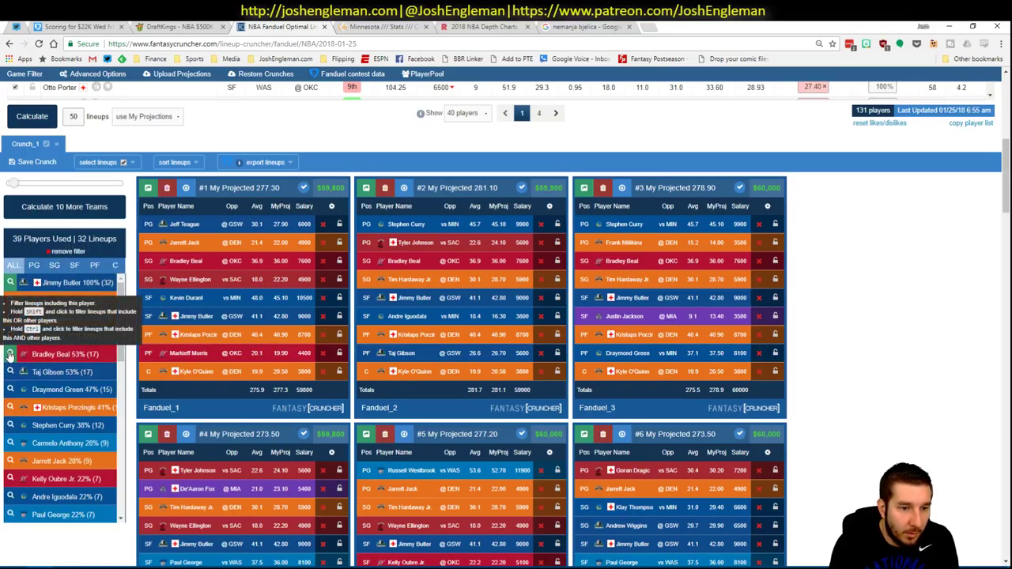
# - Review the shortlist tiers on the workbook's Daily sheet, and narrow the Jimmy Butler lineups in Fantasy Cruncher to those with center Enes Kanter
pyautogui.hotkey('alt', 'Tab')
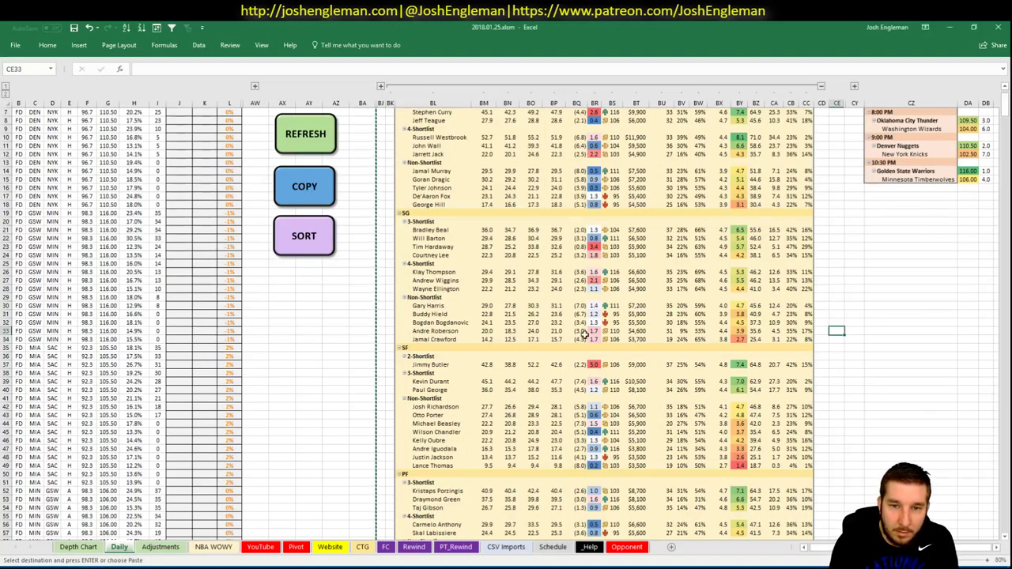
pyautogui.scroll(2, 689, 324)
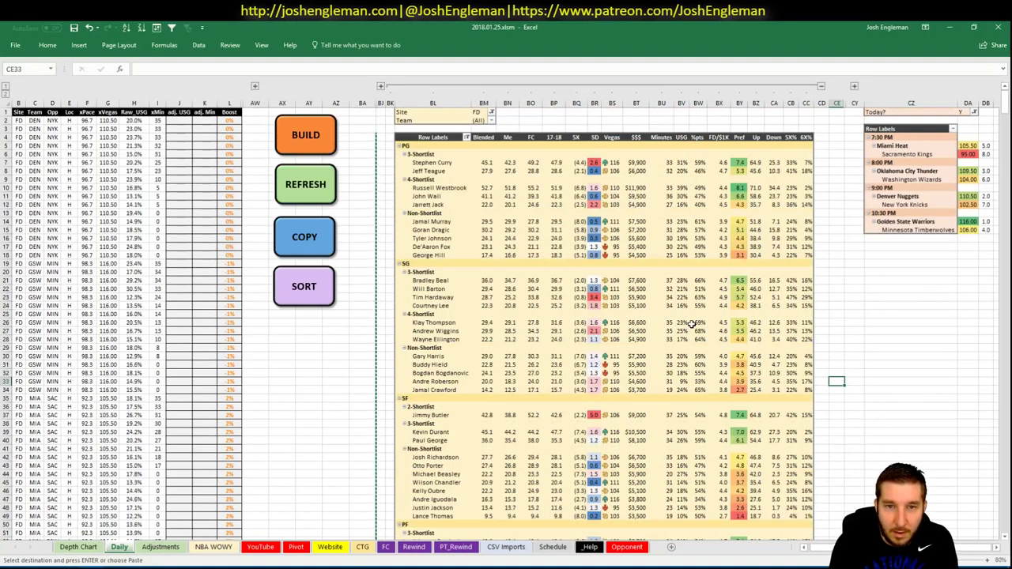
pyautogui.scroll(-8, 688, 324)
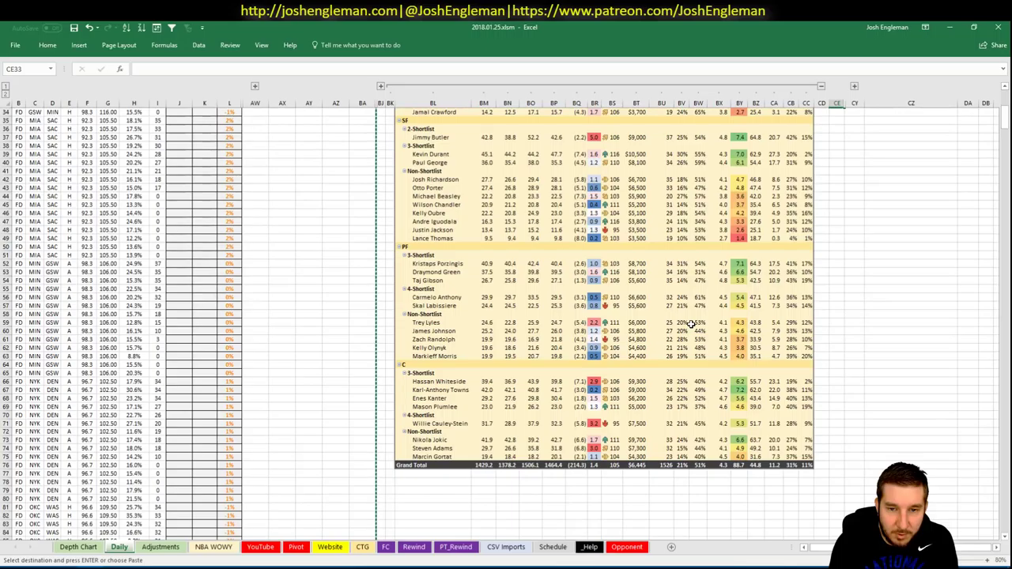
pyautogui.hotkey('alt', 'Tab')
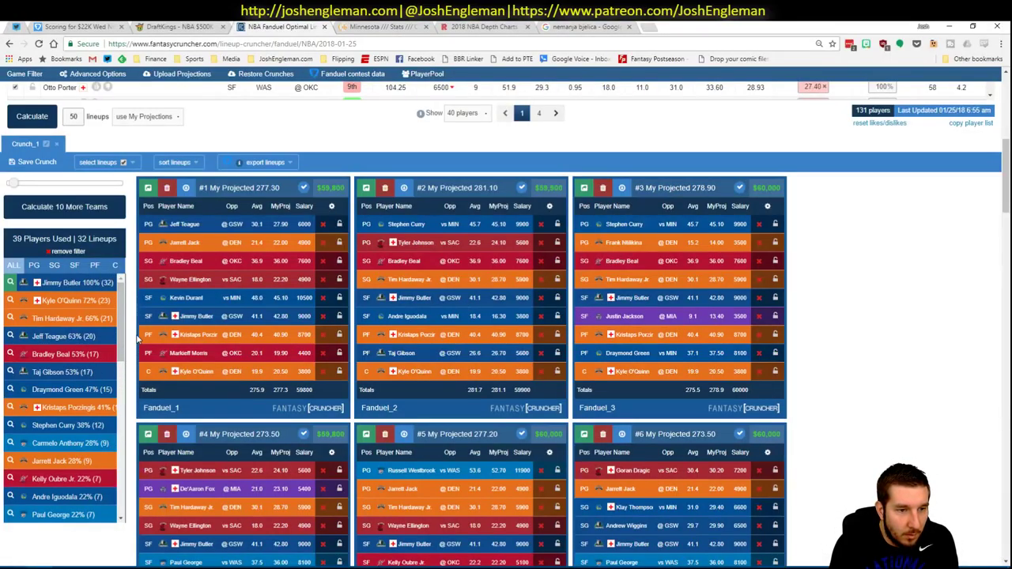
pyautogui.click(115, 265)
pyautogui.click(10, 283)
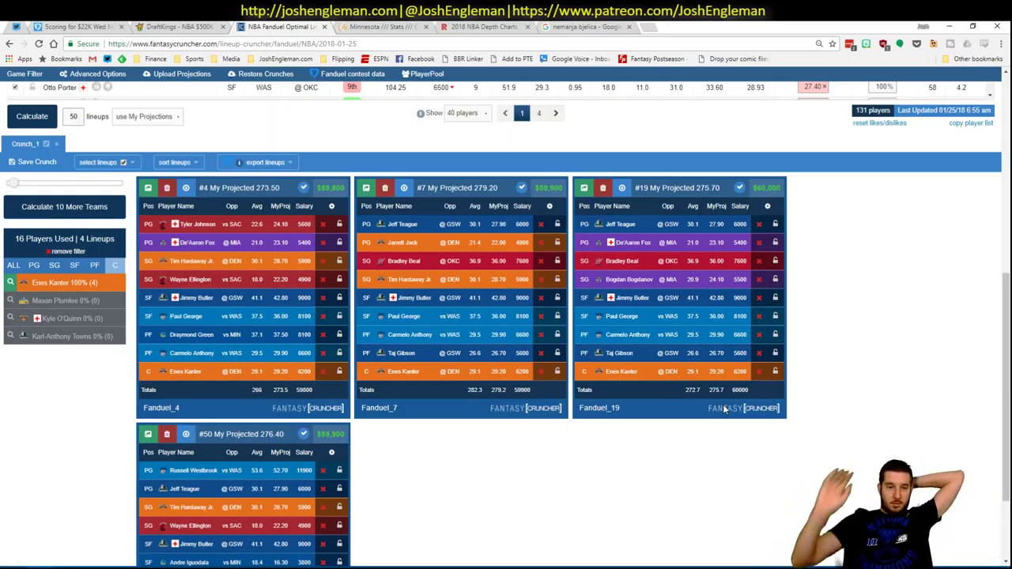
pyautogui.scroll(-2, 641, 424)
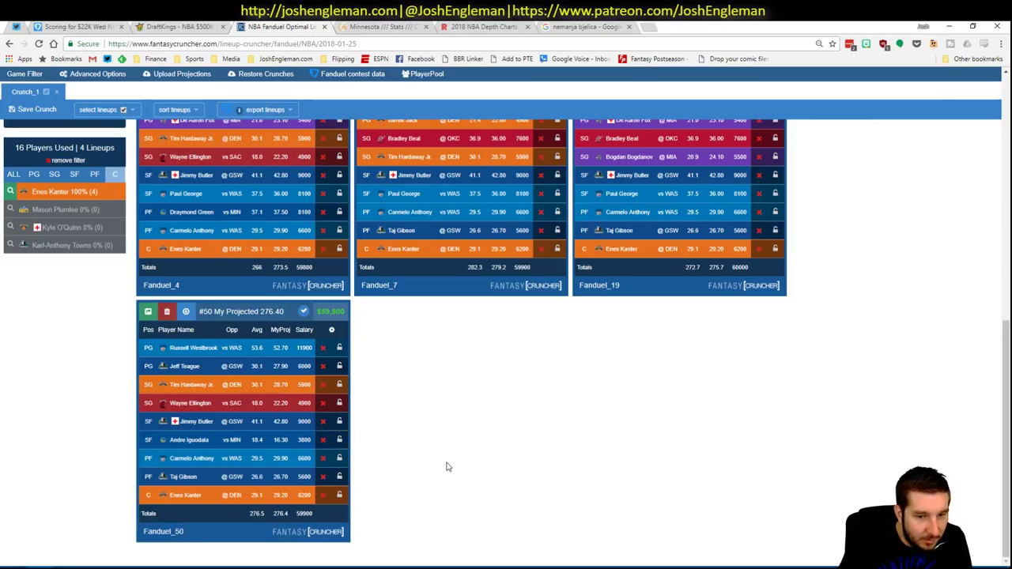
# - Open the DraftKings NBA version of the Lineup Cruncher
pyautogui.scroll(15, 403, 443)
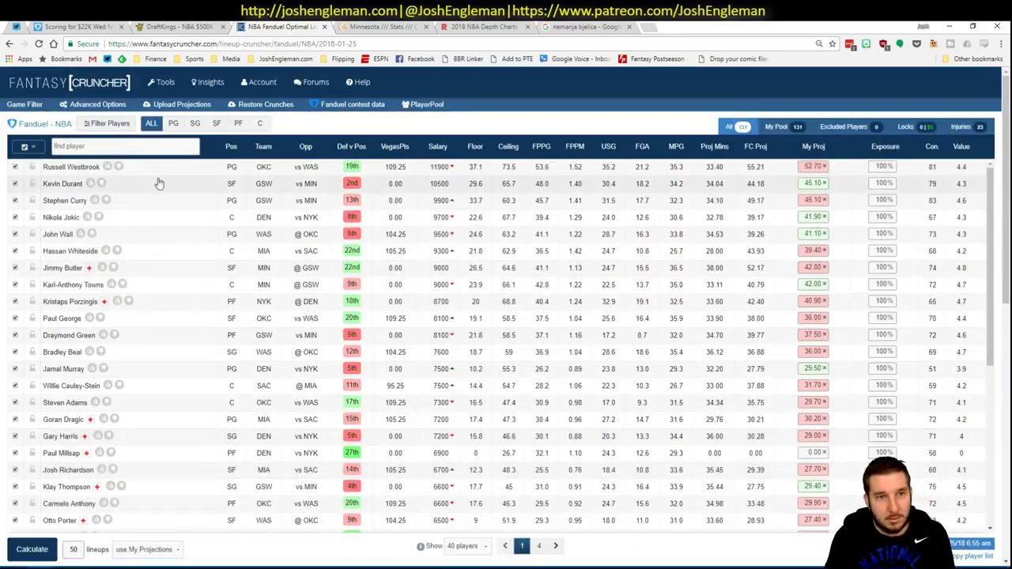
pyautogui.moveTo(164, 82)
pyautogui.moveTo(171, 115)
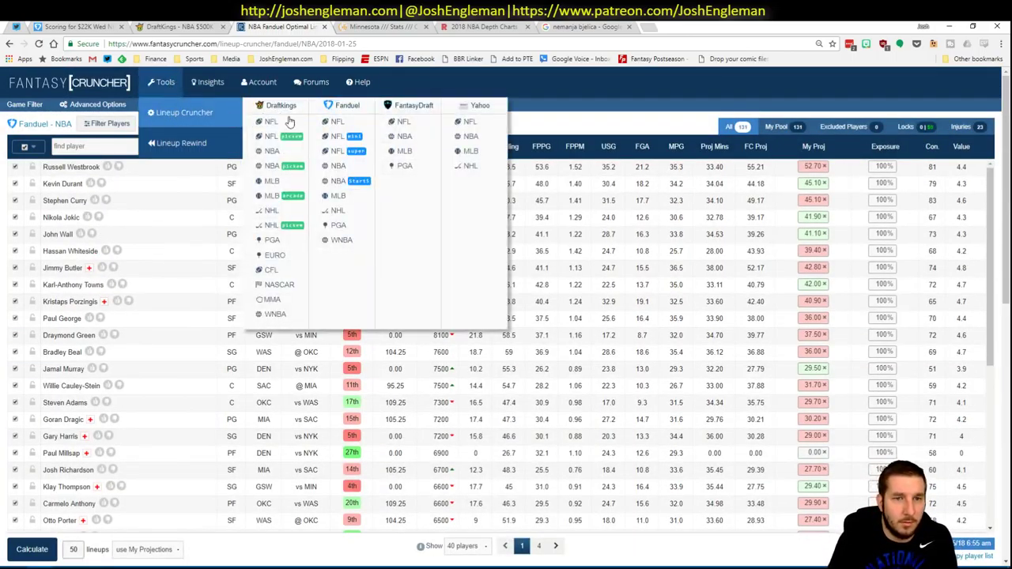
pyautogui.click(282, 155)
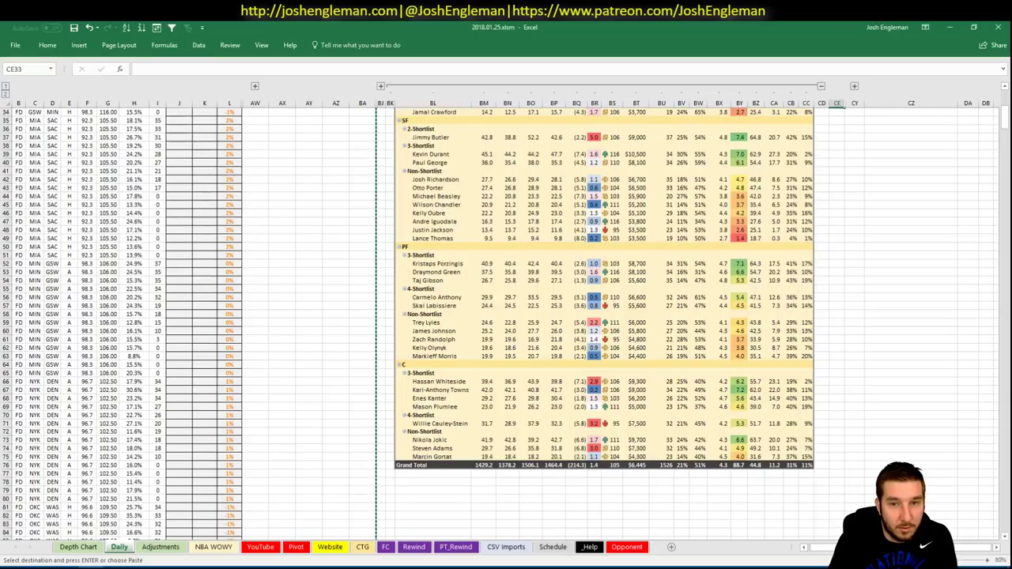
# - Copy the player projections from the workbook's Daily sheet, upload them to the DraftKings NBA projections in Fantasy Cruncher and return to the lineup page
pyautogui.scroll(11, 380, 89)
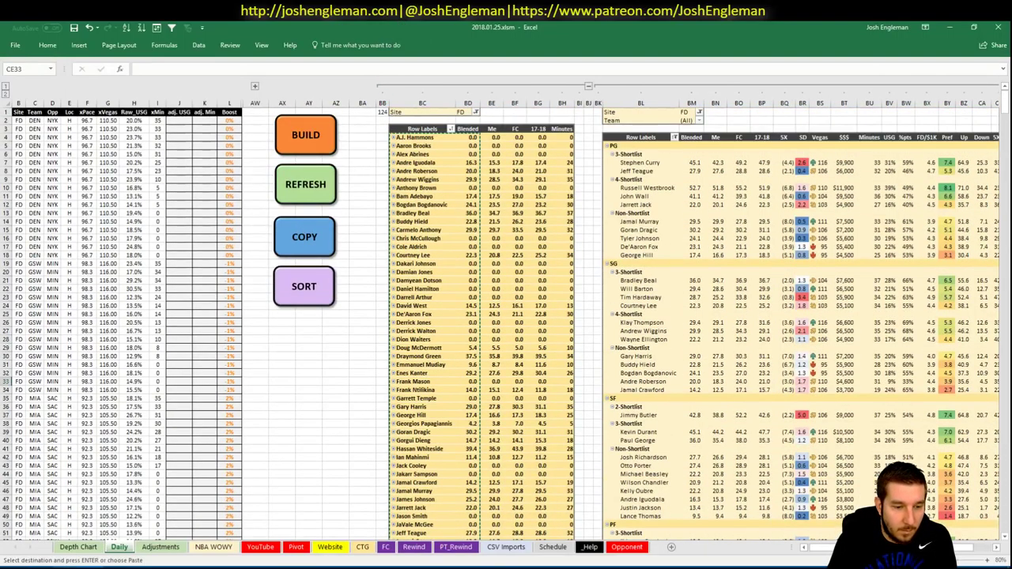
pyautogui.click(51, 567)
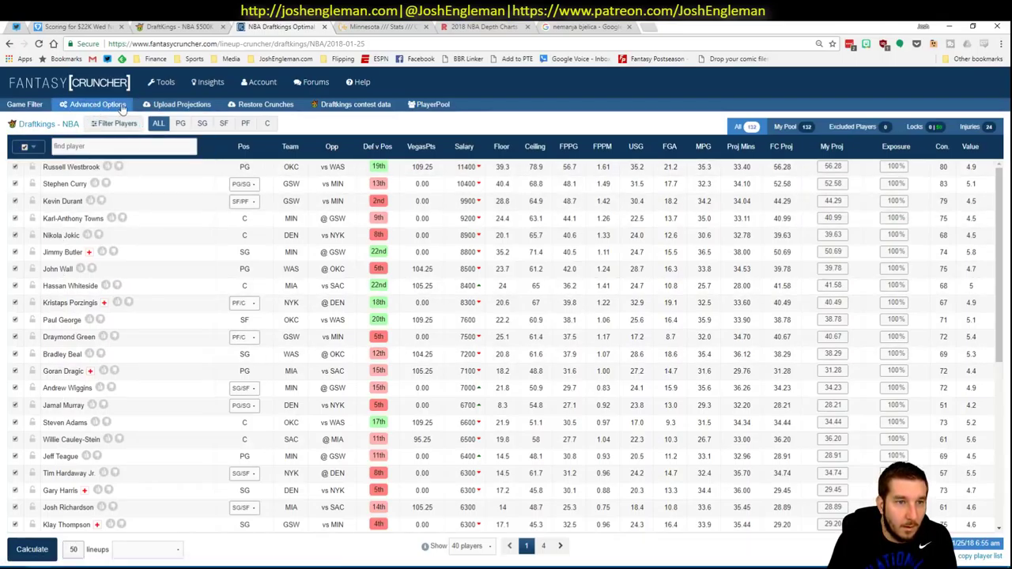
pyautogui.click(182, 103)
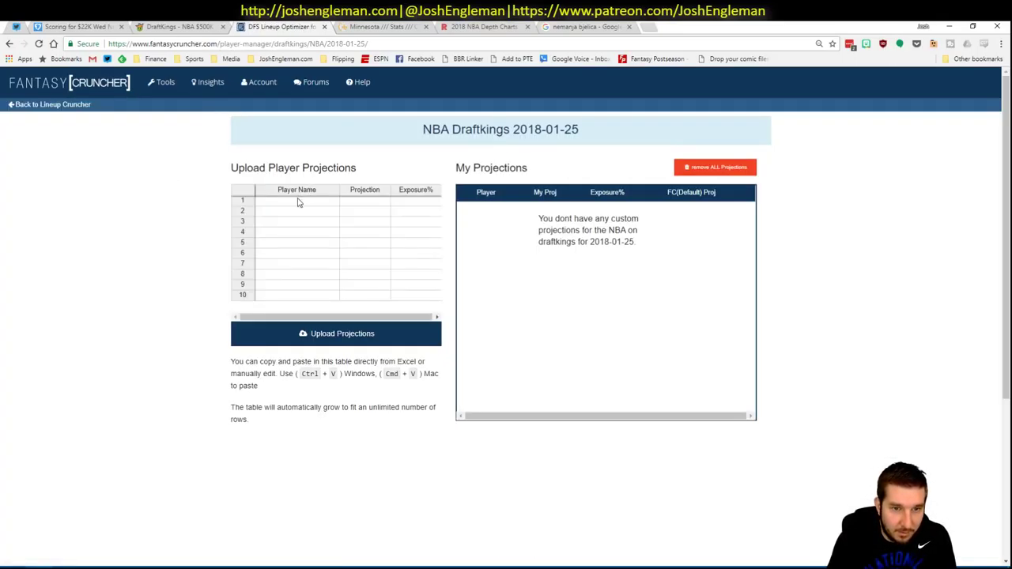
pyautogui.click(296, 200)
pyautogui.hotkey('ctrl', 'v')
pyautogui.click(346, 335)
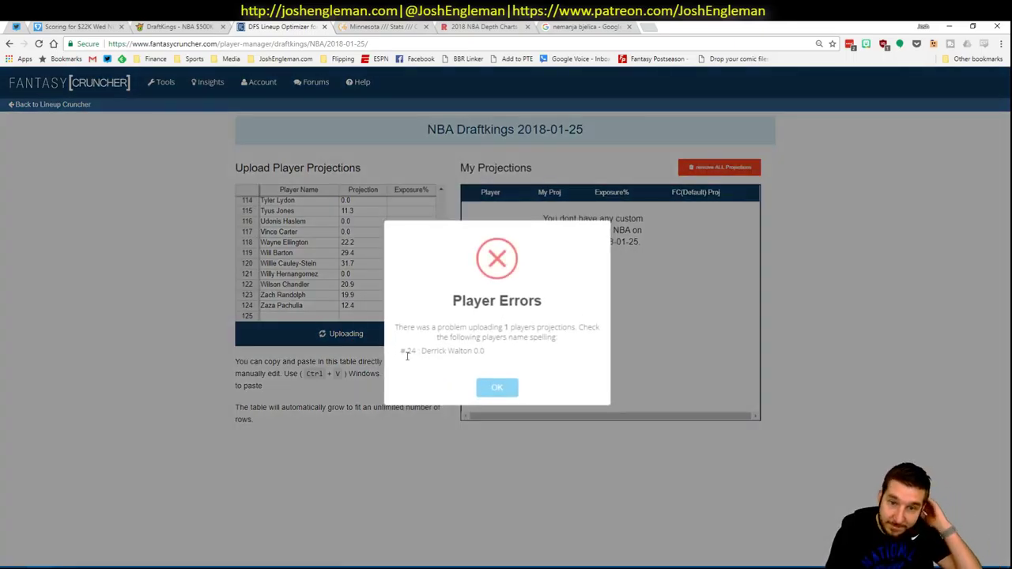
pyautogui.click(497, 388)
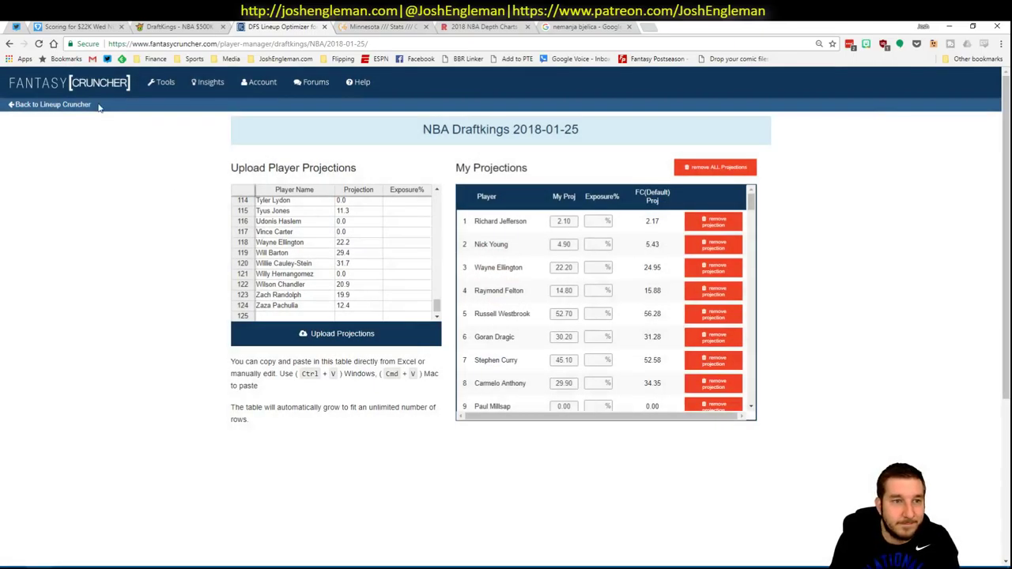
pyautogui.click(85, 104)
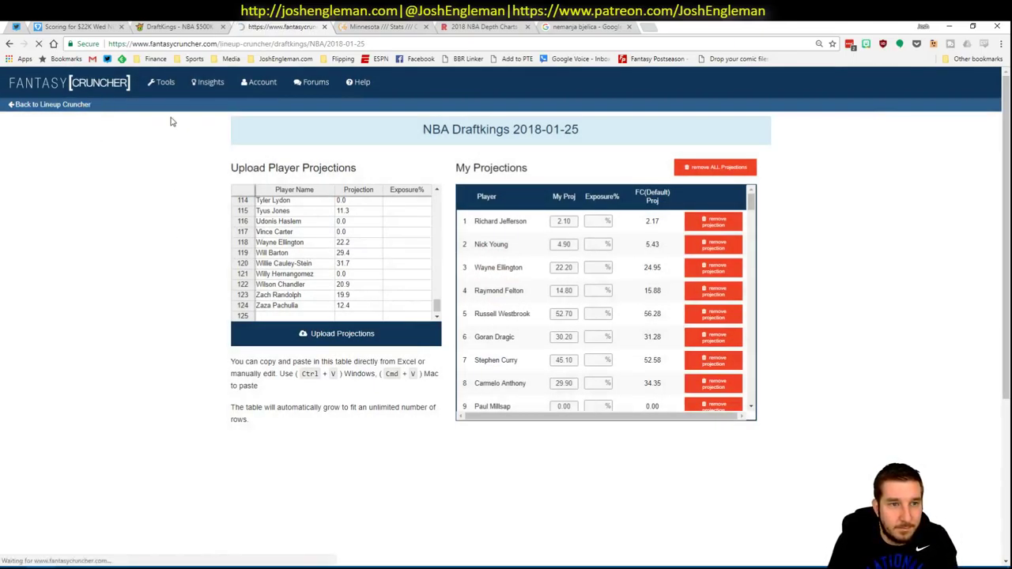
# - Set the randomness to 10% and calculate 50 DraftKings lineups using My Projections
pyautogui.click(114, 105)
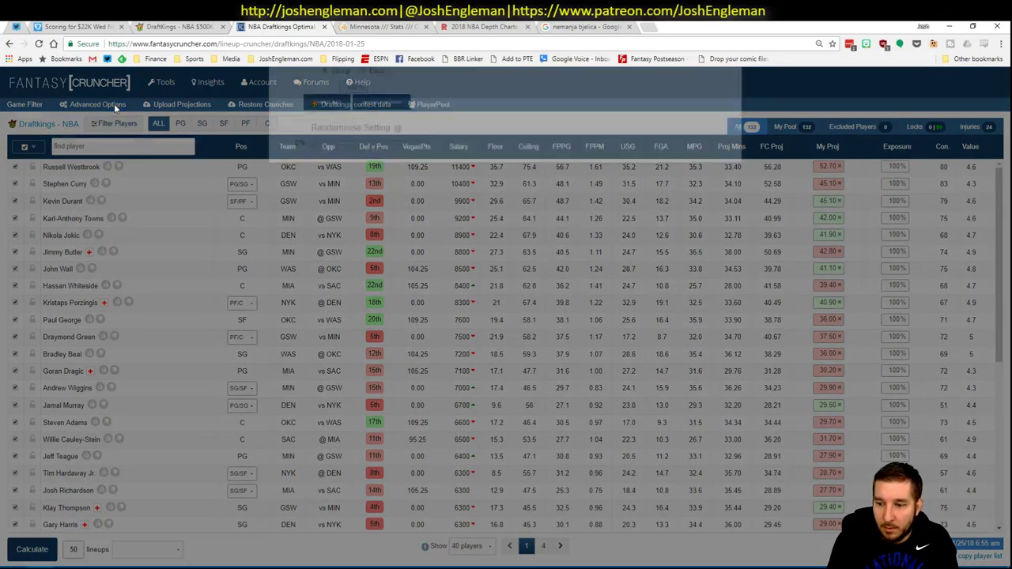
pyautogui.moveTo(317, 470); pyautogui.dragTo(326, 474)
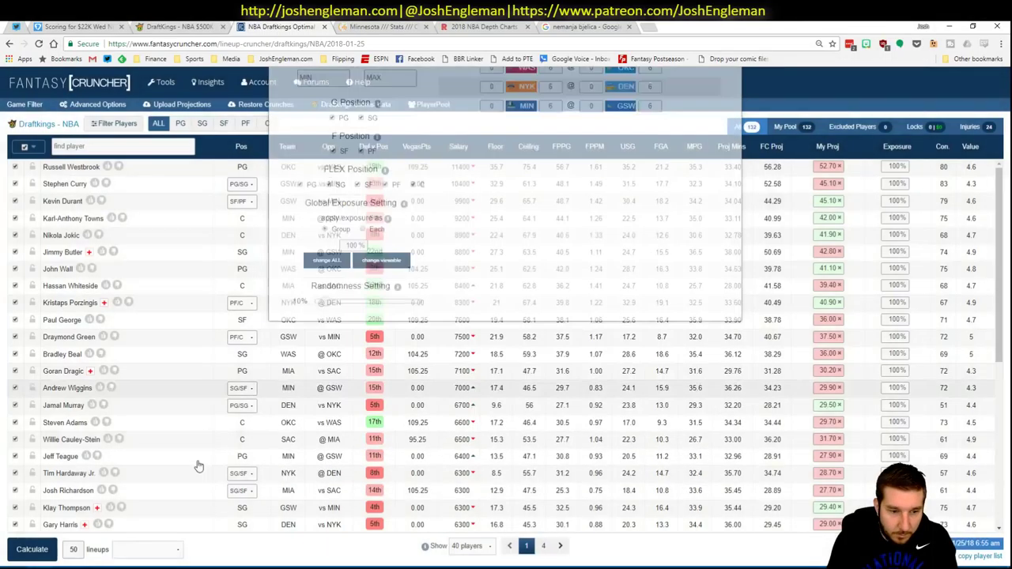
pyautogui.click(731, 128)
pyautogui.click(141, 557)
pyautogui.click(143, 493)
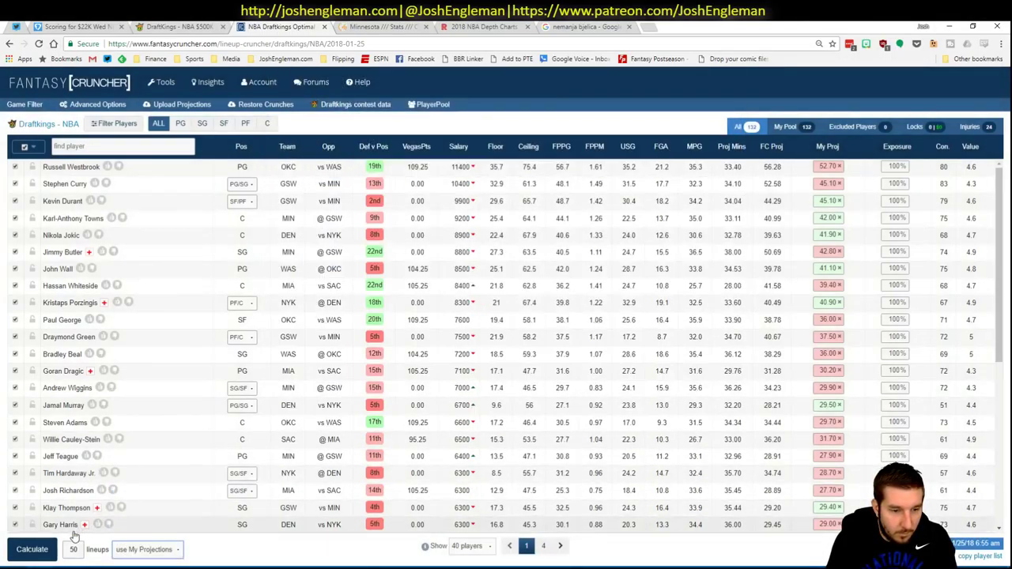
pyautogui.click(32, 549)
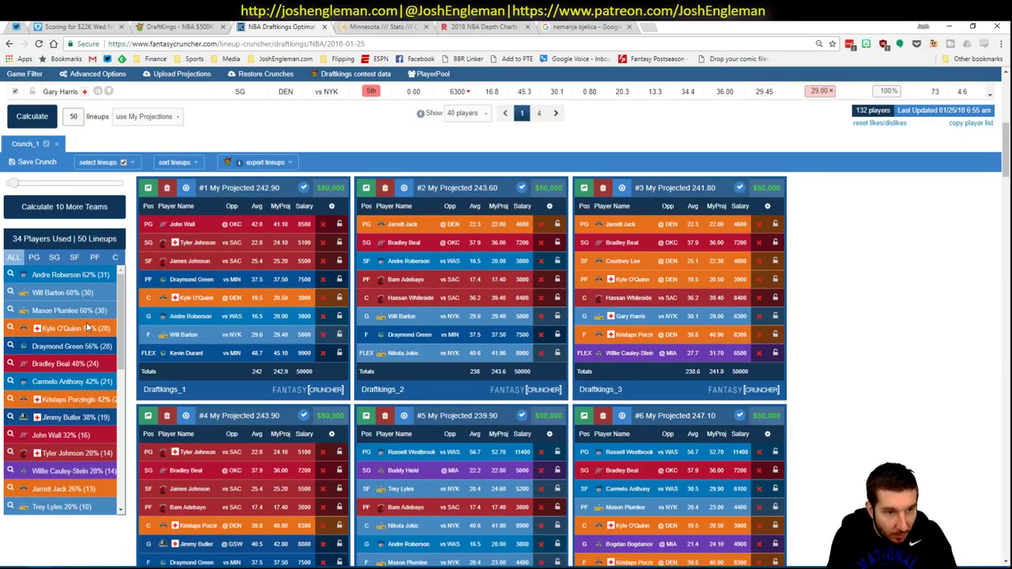
# - On the workbook's Daily sheet, collapse the player-list and FanDuel shortlist columns and expand the DraftKings shortlist columns
pyautogui.hotkey('alt', 'Tab')
pyautogui.click(588, 86)
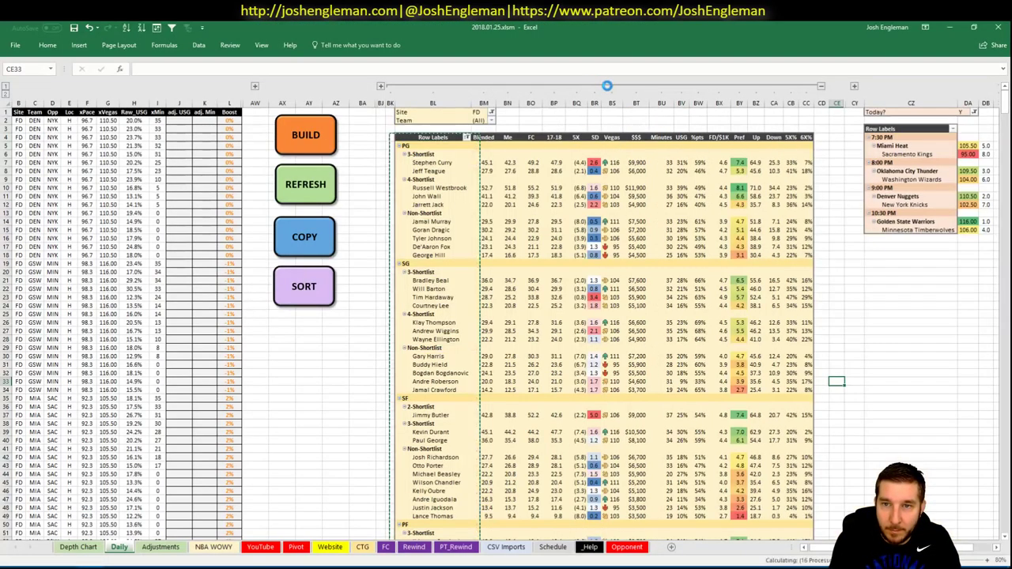
pyautogui.click(822, 86)
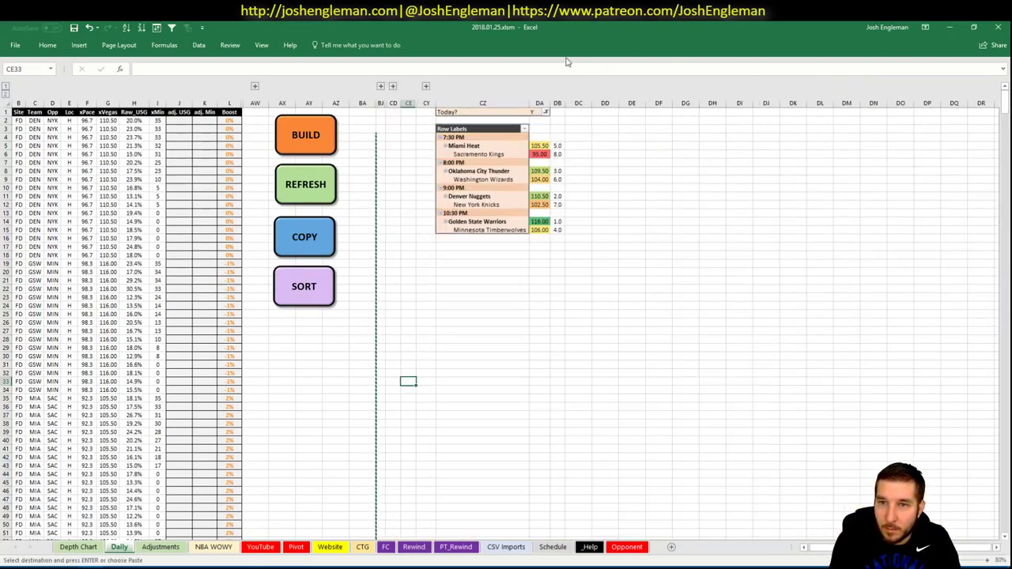
pyautogui.click(423, 86)
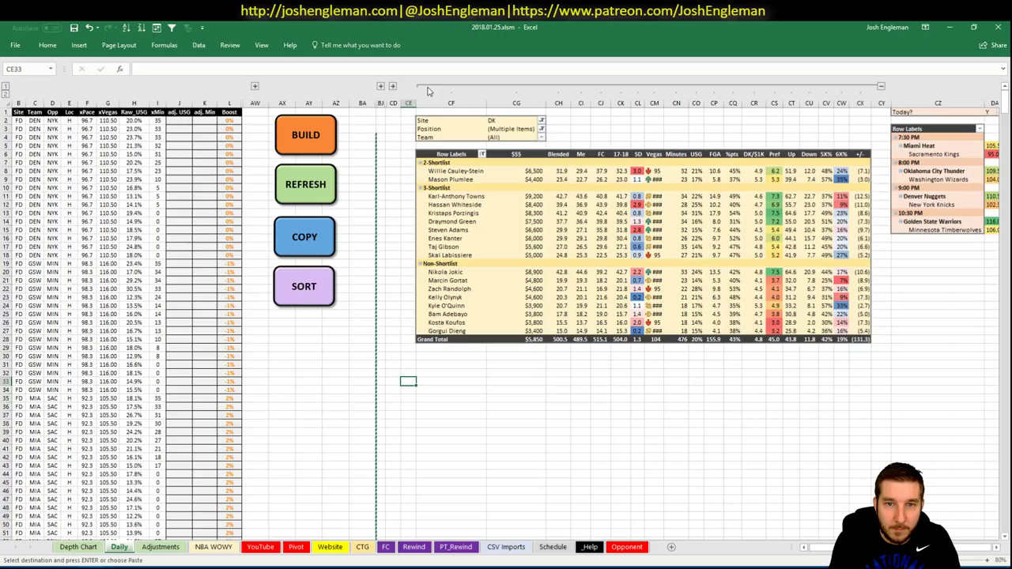
# - Set the DraftKings shortlist's Position filter to include all positions
pyautogui.click(541, 128)
pyautogui.click(437, 153)
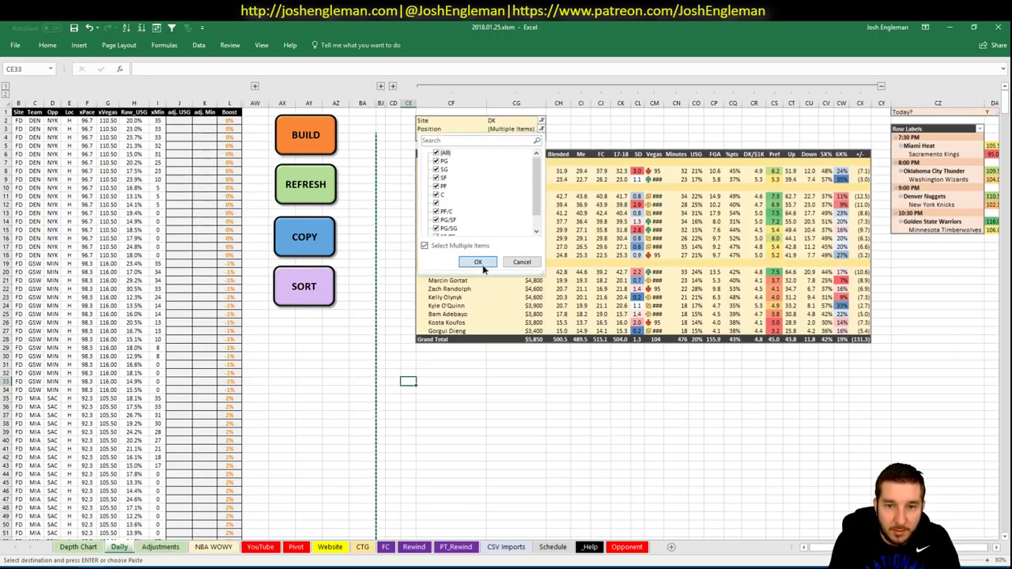
pyautogui.click(478, 261)
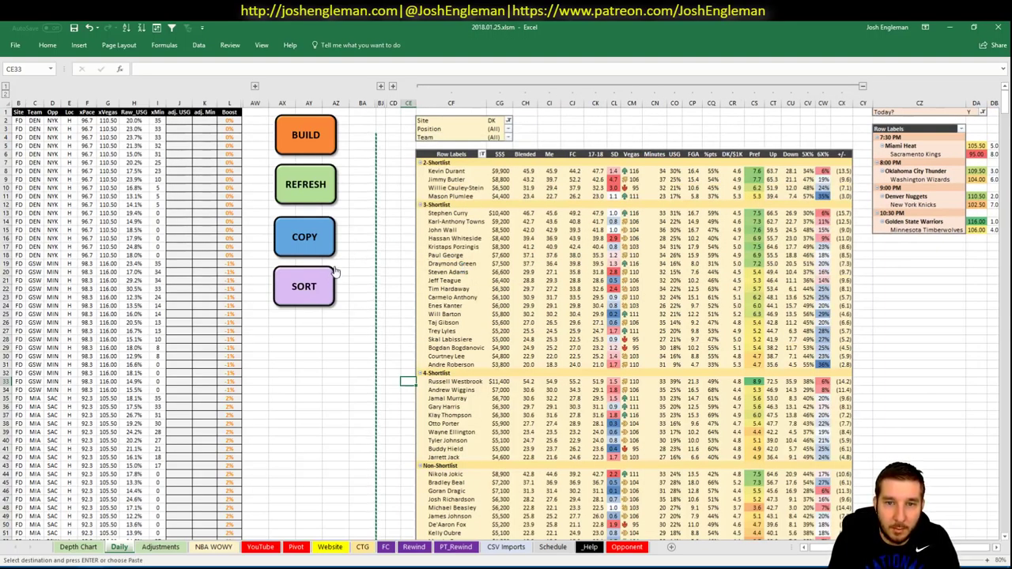
pyautogui.click(563, 230)
# - In Fantasy Cruncher, filter the DraftKings lineups to those containing Mason Plumlee, Jimmy Butler and Willie Cauley-Stein and inspect them
pyautogui.hotkey('alt', 'Tab')
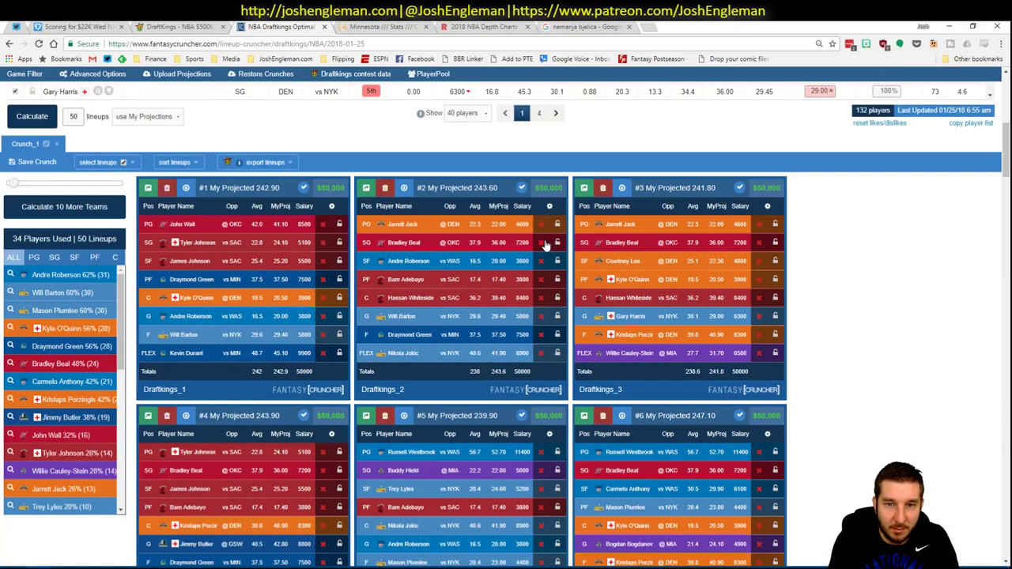
pyautogui.click(11, 310)
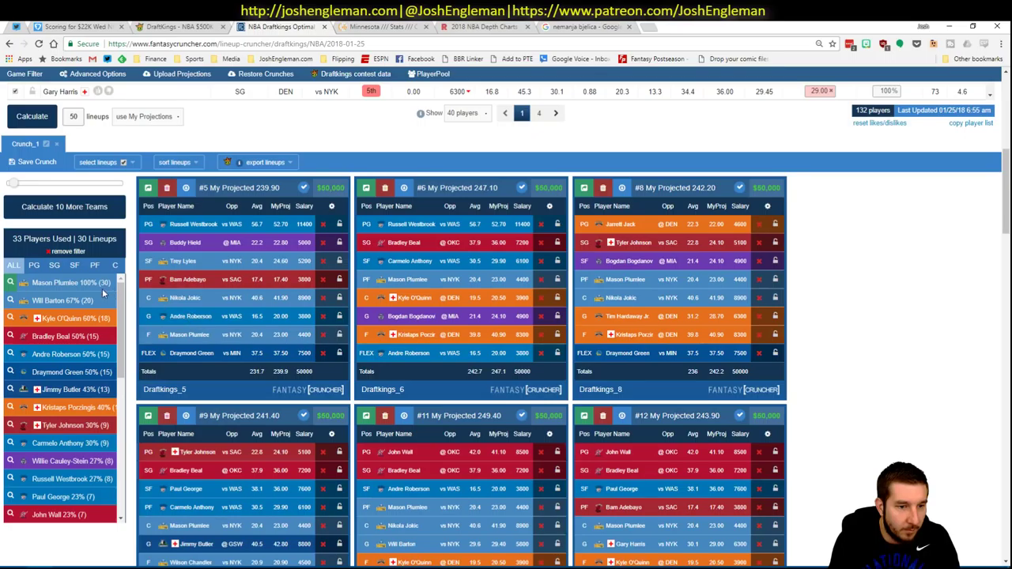
pyautogui.click(8, 391)
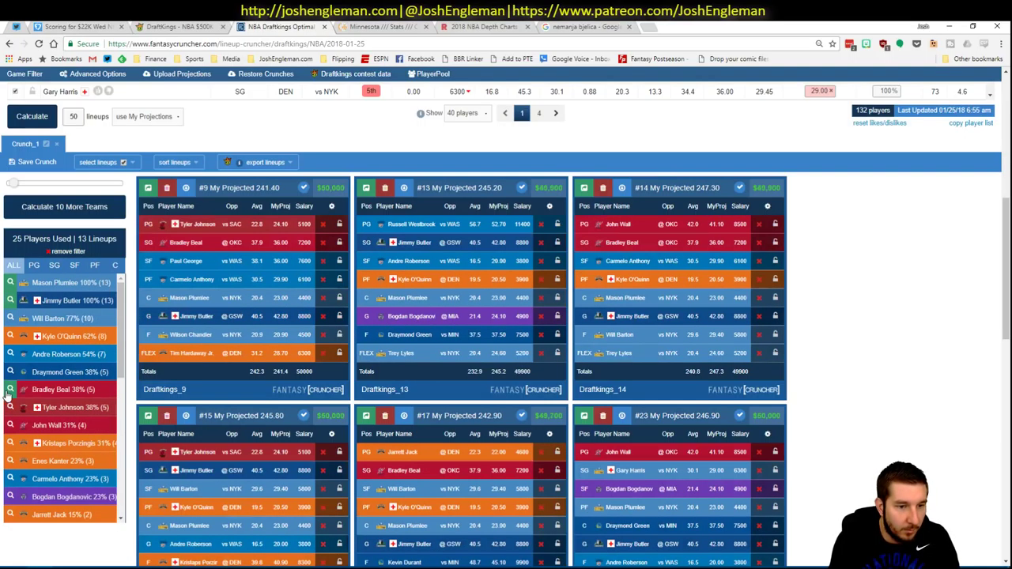
pyautogui.click(115, 268)
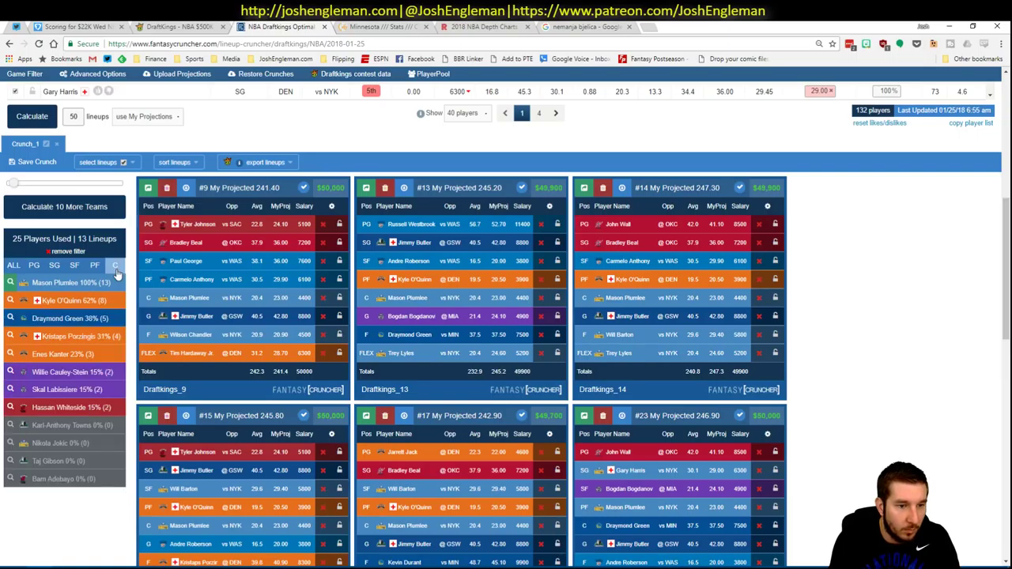
pyautogui.click(10, 372)
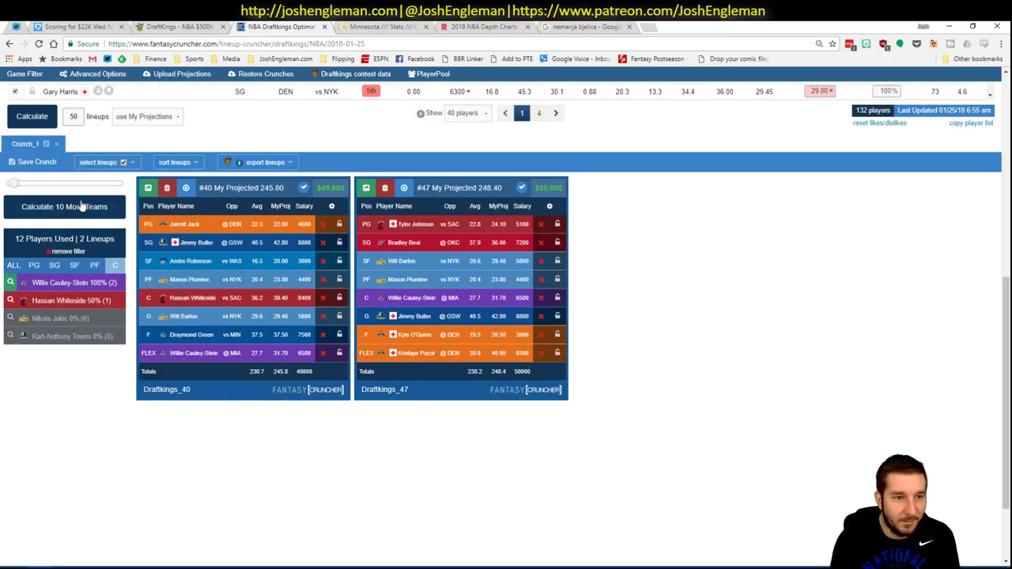
# - Remove the player filter and sort the DraftKings lineups by projected points from highest to lowest
pyautogui.click(72, 253)
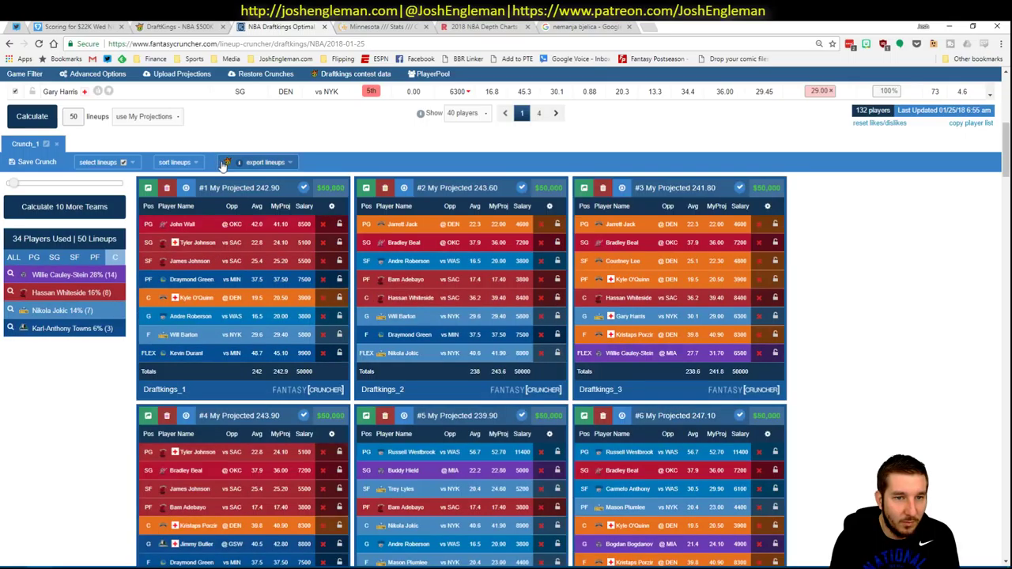
pyautogui.click(174, 162)
pyautogui.click(194, 210)
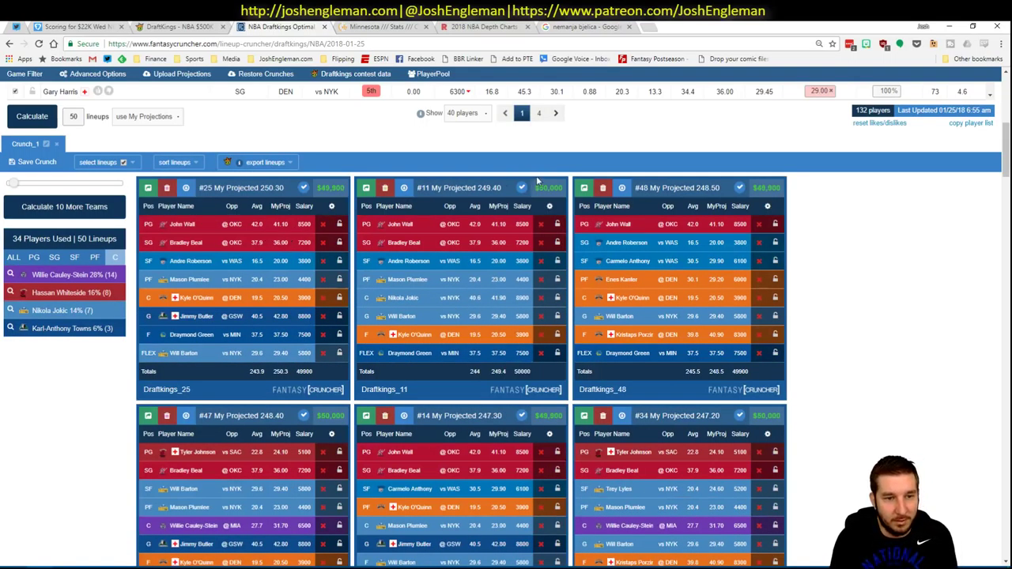
# - Switch to the Excel workbook, save it and open the YouTube sheet
pyautogui.hotkey('alt', 'Tab')
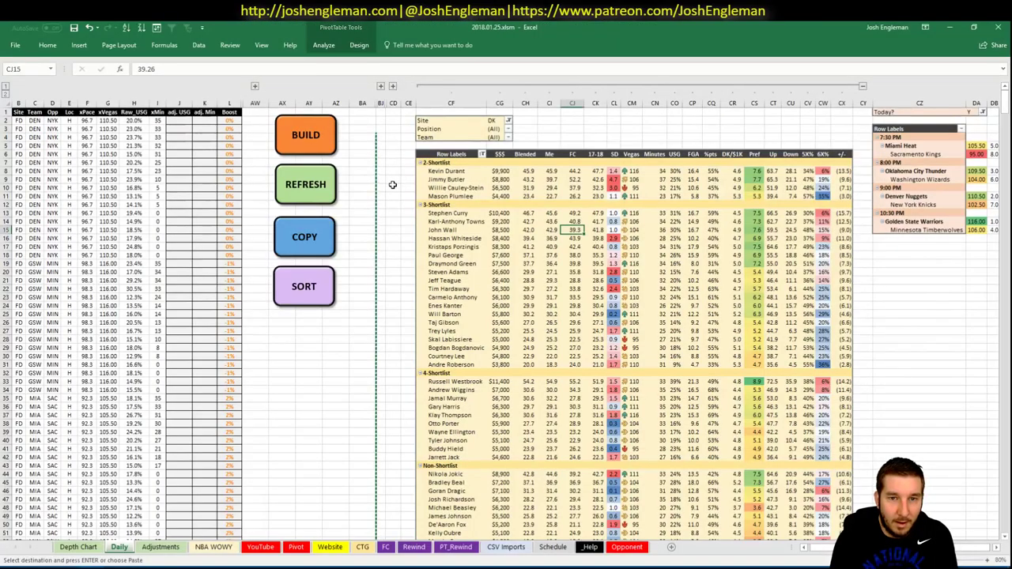
pyautogui.click(74, 28)
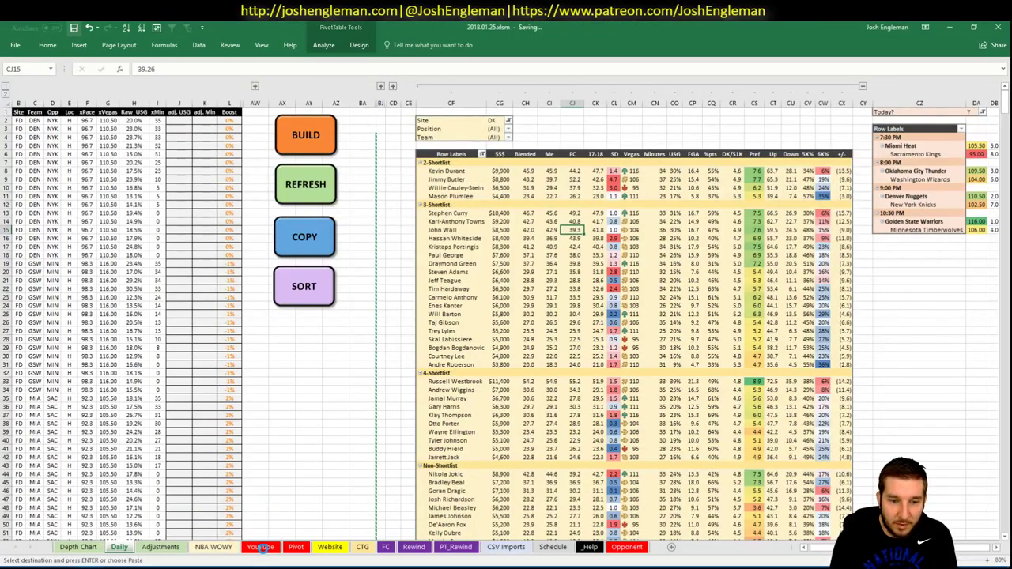
pyautogui.click(262, 547)
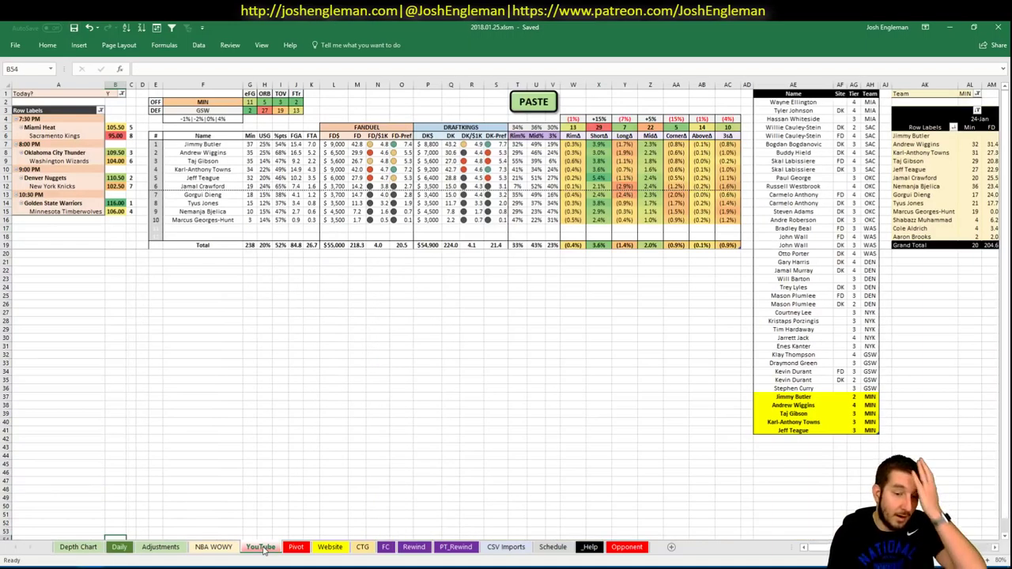